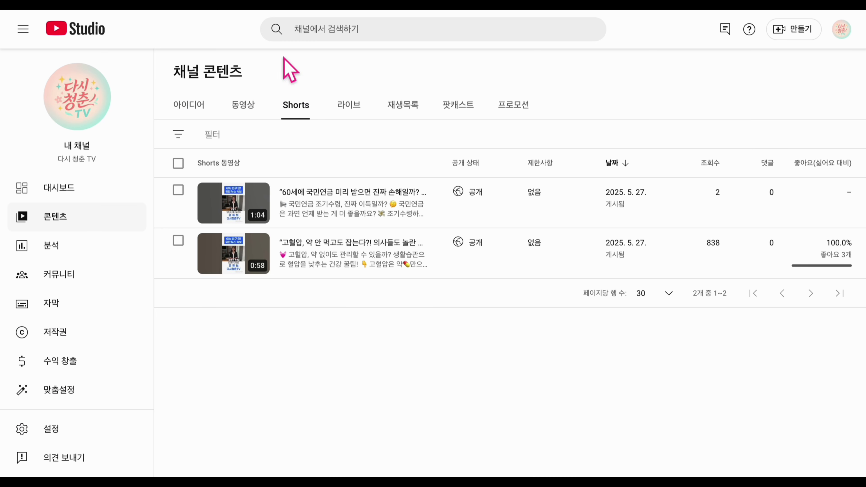
# - Reload the Shorts list, open the new Short's details, and select its title and description text
pyautogui.press('F5')
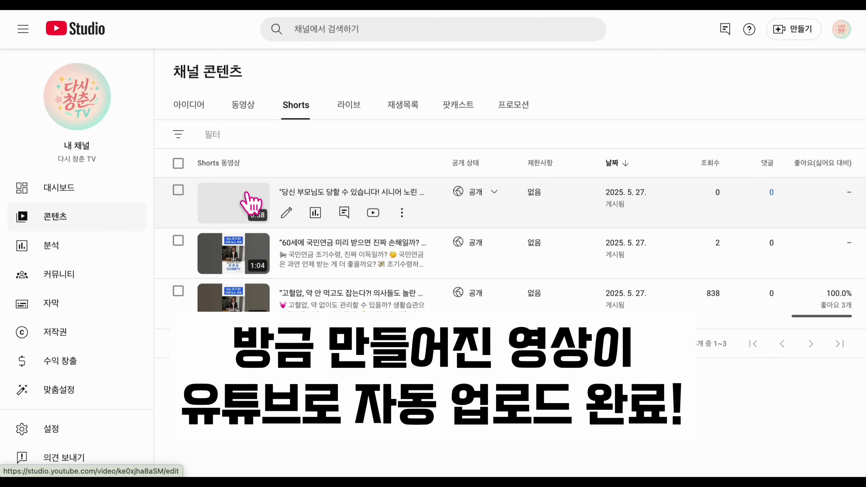
pyautogui.click(317, 188)
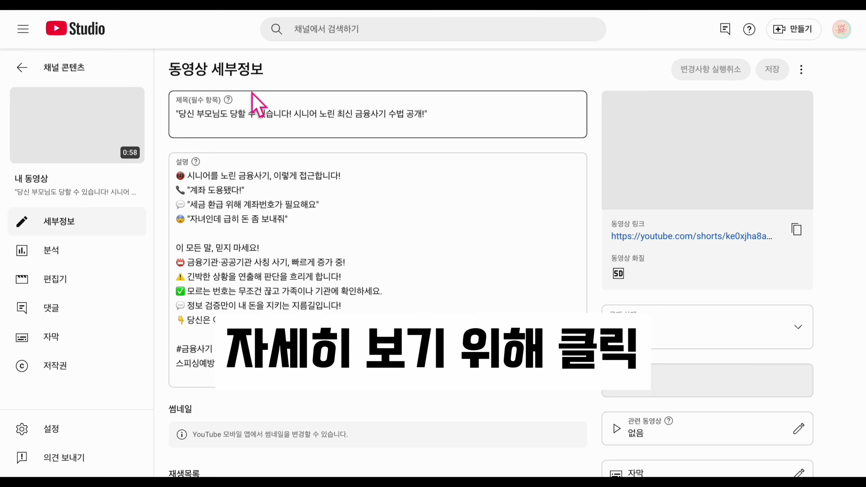
pyautogui.moveTo(443, 128); pyautogui.dragTo(174, 128)
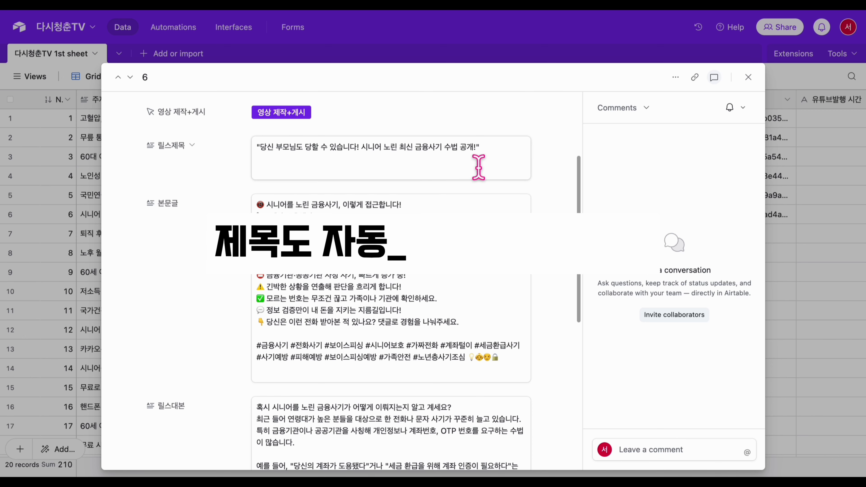
pyautogui.moveTo(478, 167); pyautogui.dragTo(252, 169)
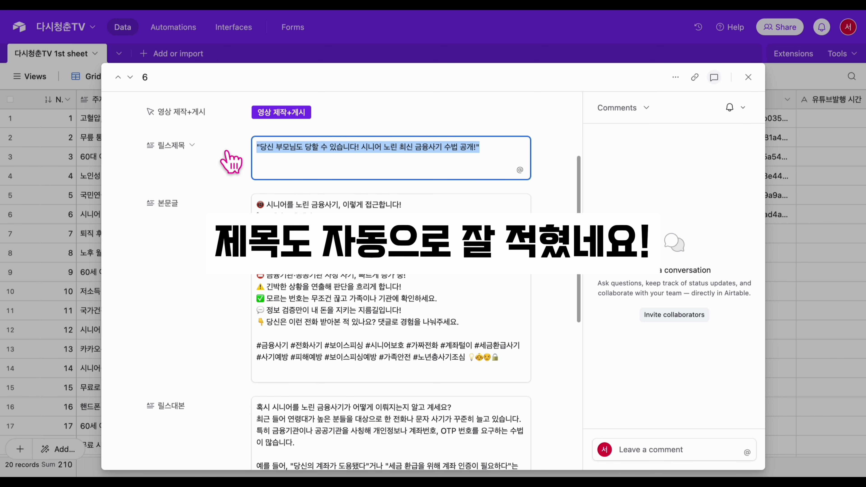
pyautogui.moveTo(505, 360); pyautogui.dragTo(232, 193)
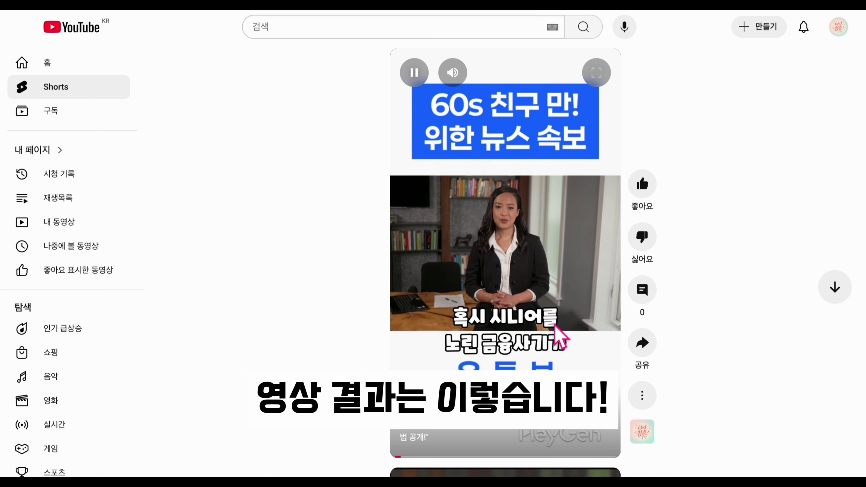
# - Toggle the Short's sound off and on, then run row 4's 영상 제작+게시 and inspect the Make output
pyautogui.click(447, 78)
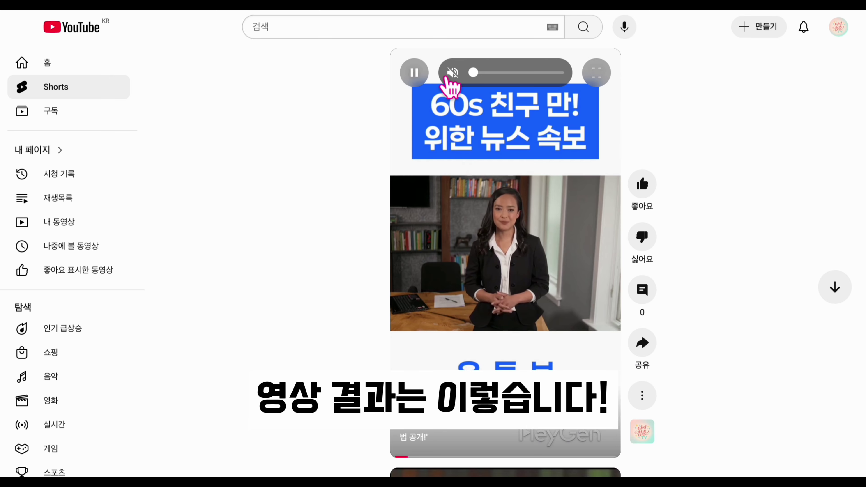
pyautogui.click(447, 78)
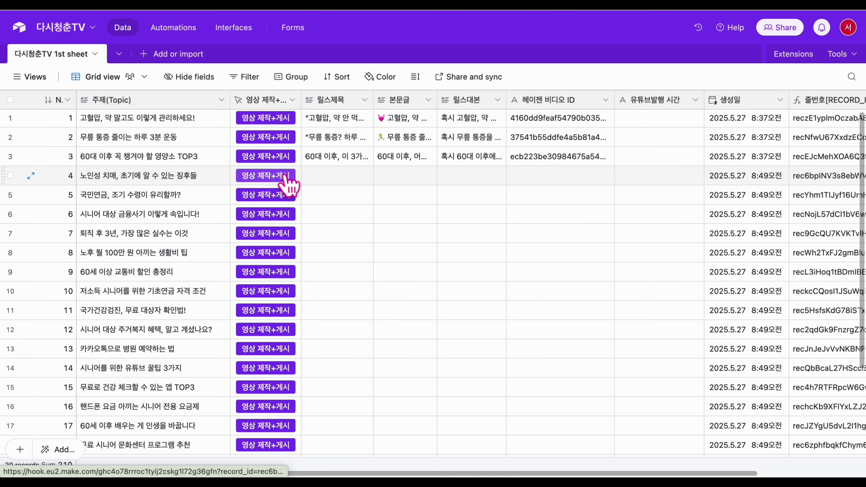
pyautogui.click(287, 181)
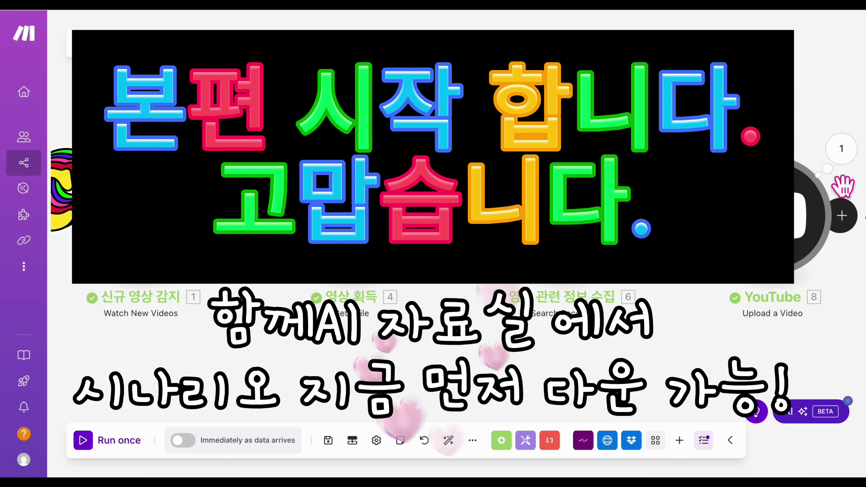
pyautogui.click(842, 160)
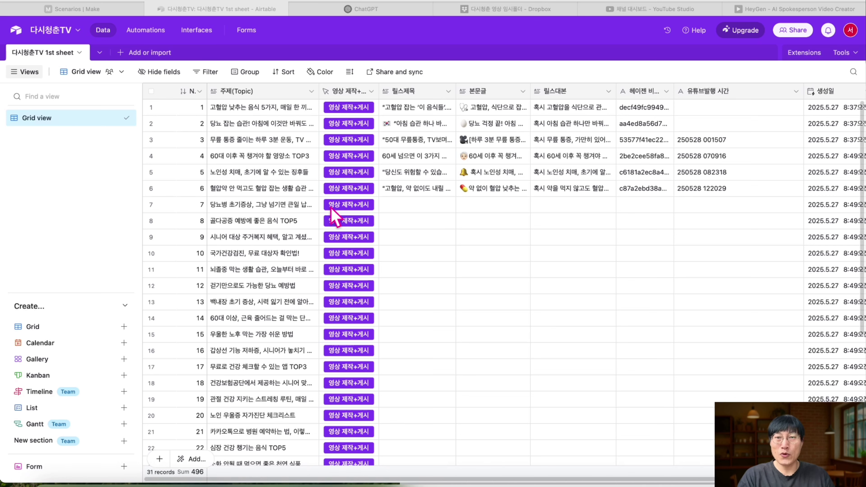
# - Show the scenario 1 and 2 screenshots in front of the Airtable topic table
pyautogui.press('super+Tab')
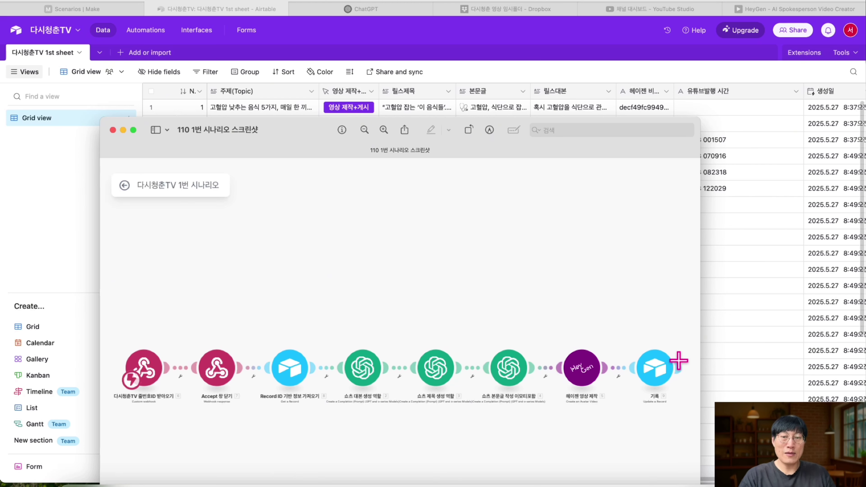
pyautogui.click(482, 112)
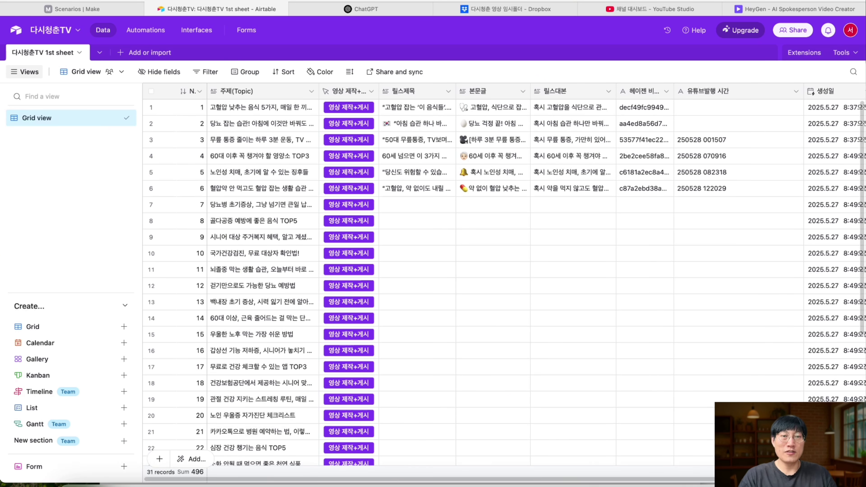
pyautogui.press('super+Tab')
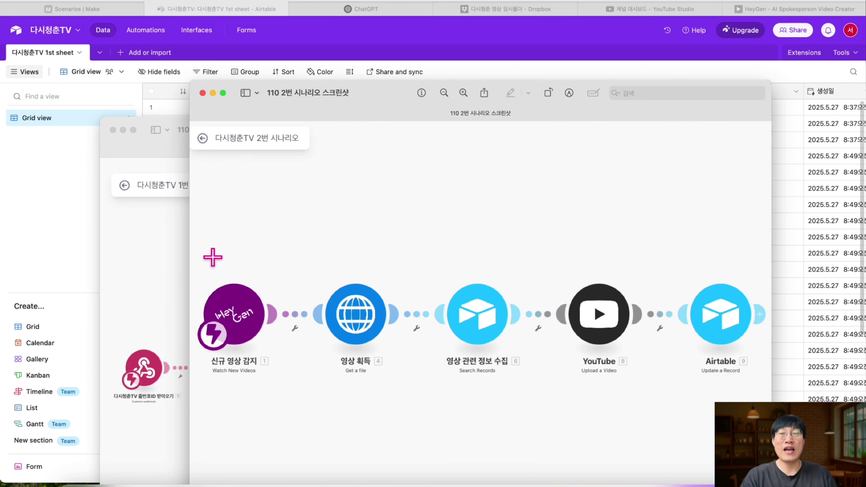
# - Compare the screenshots with the table, check row 6's publish time, then go to Make's scenarios
pyautogui.press('super+Tab')
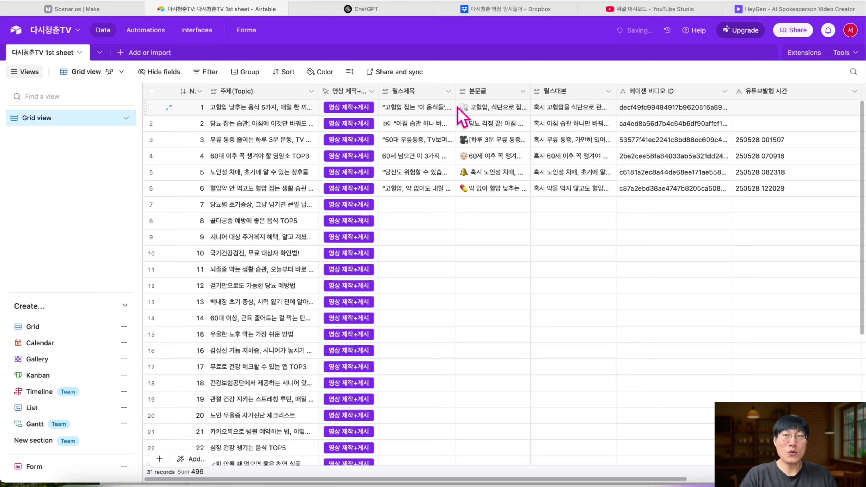
pyautogui.press('super+Tab')
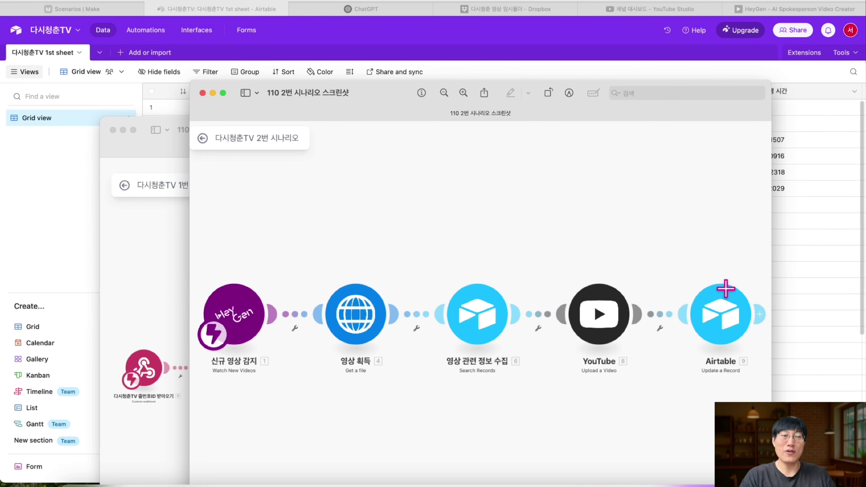
pyautogui.press('super+Tab')
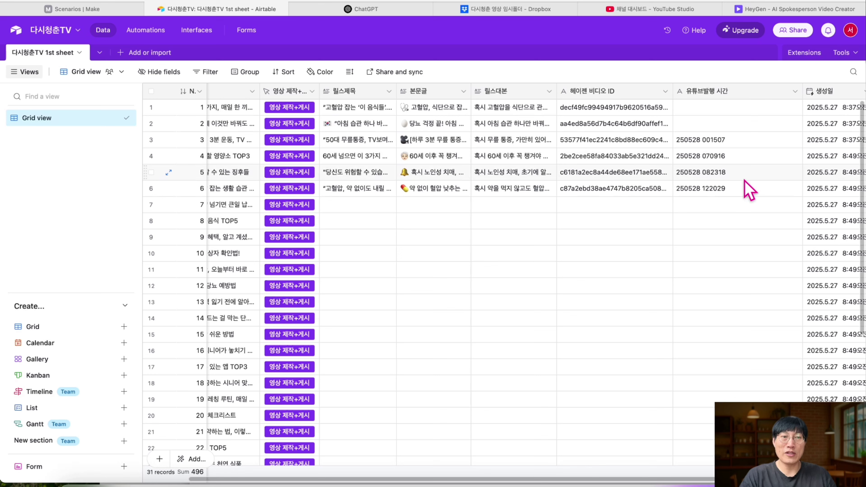
pyautogui.click(699, 191)
pyautogui.hscroll(-3, 541, 239)
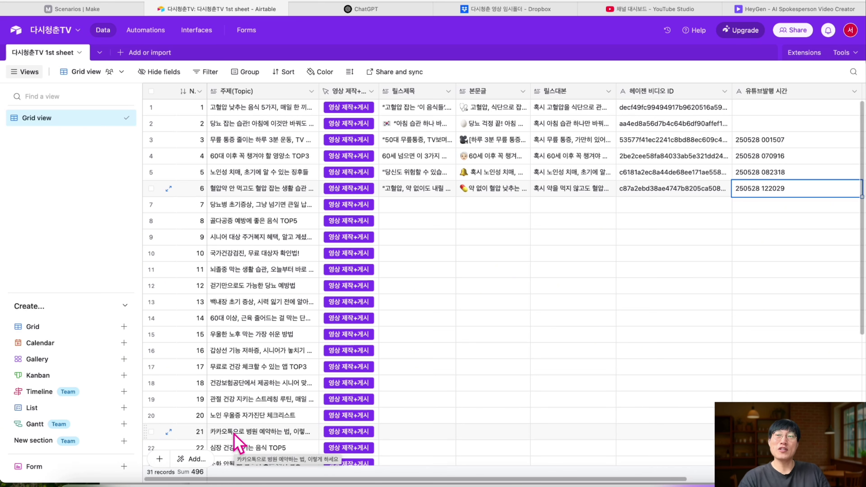
pyautogui.press('super+Tab')
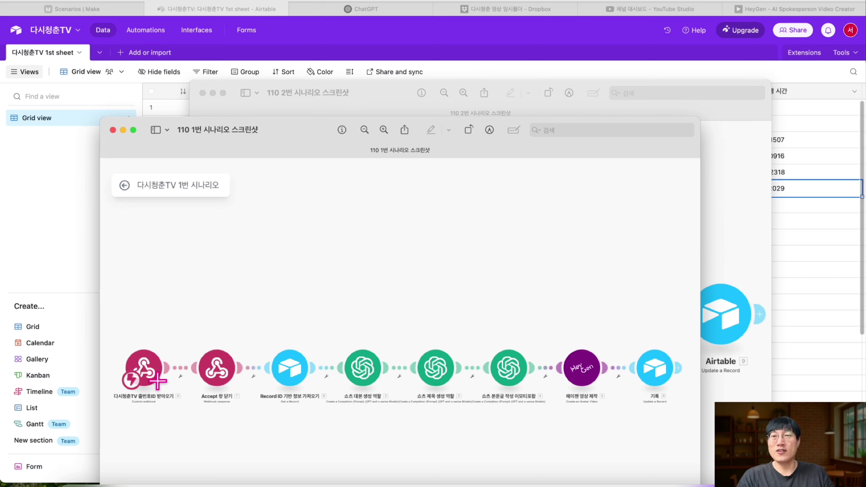
pyautogui.click(339, 34)
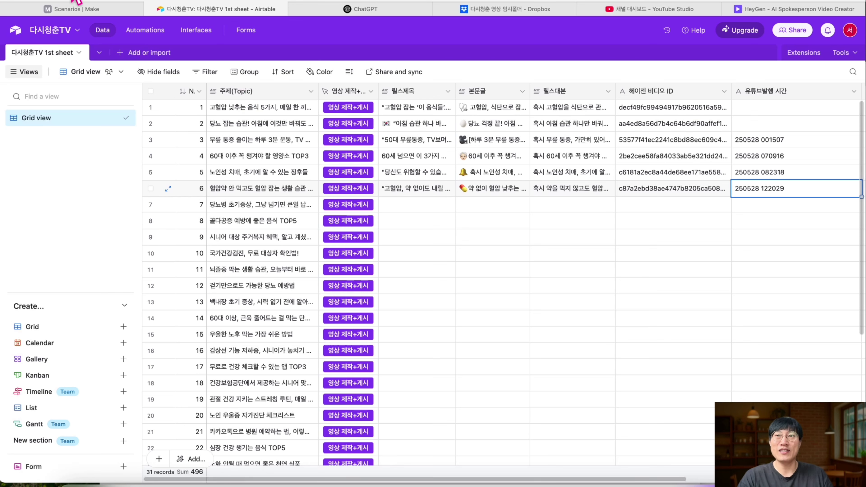
pyautogui.click(70, 9)
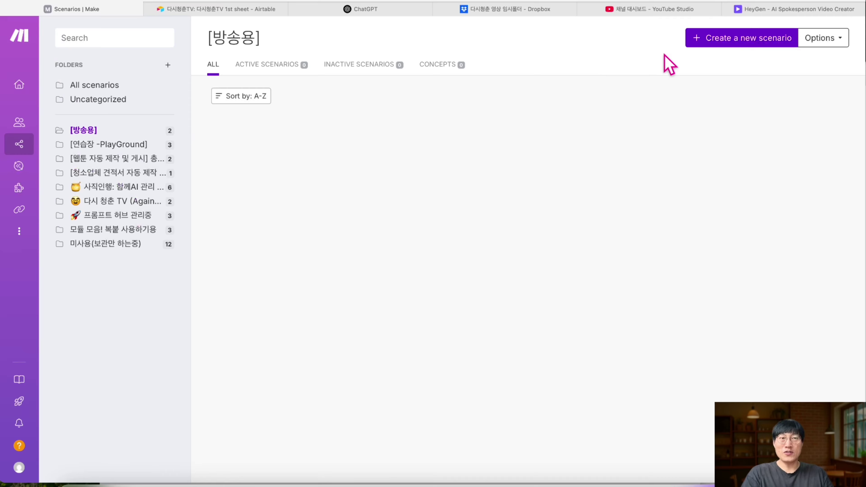
# - Start a new scenario with a Webhooks Custom webhook trigger module
pyautogui.click(735, 42)
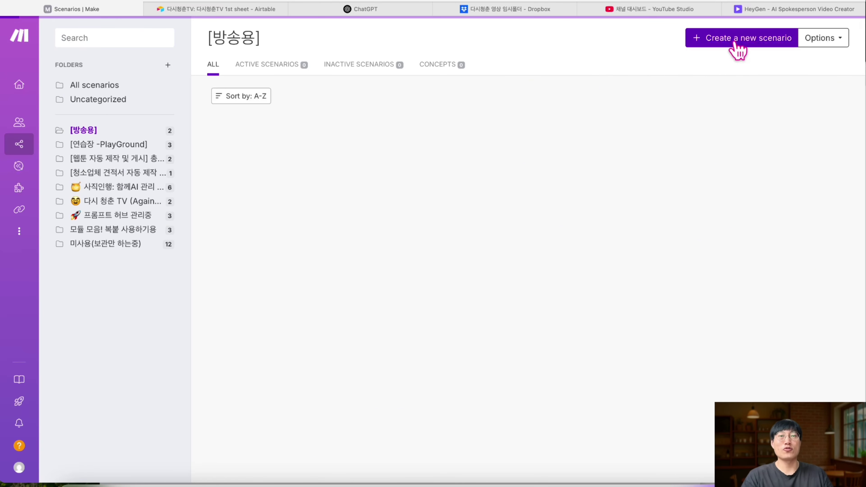
pyautogui.click(467, 160)
pyautogui.click(465, 238)
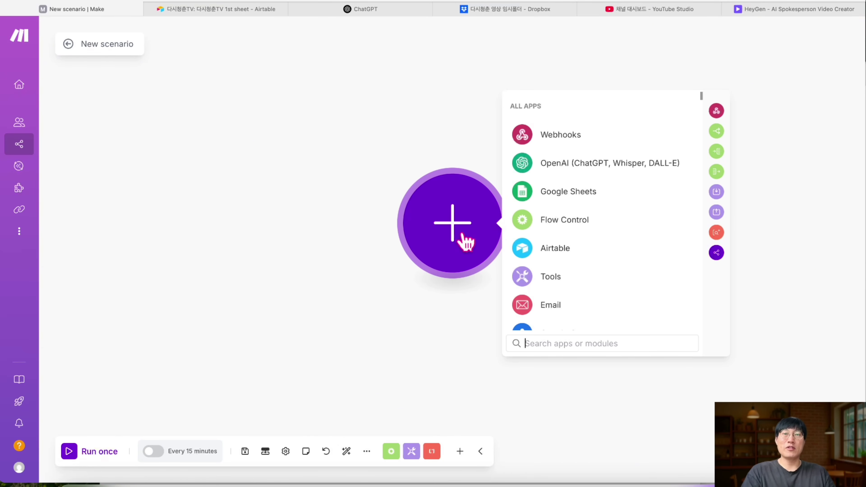
pyautogui.click(573, 136)
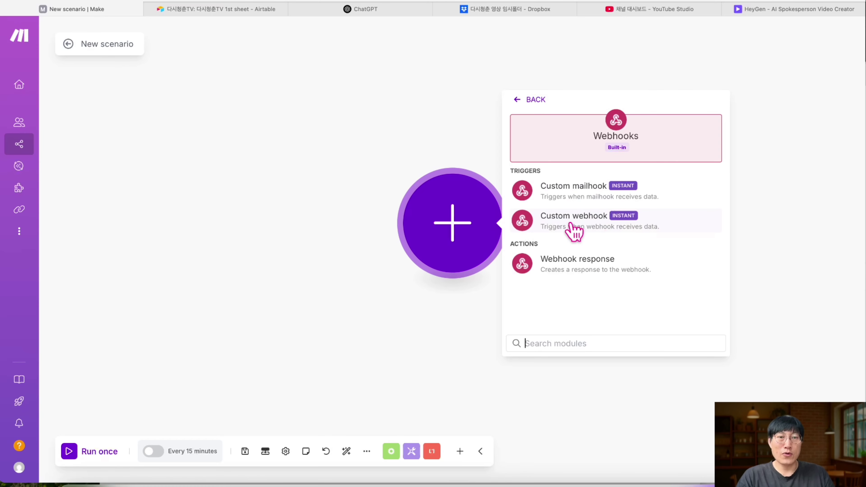
pyautogui.click(592, 229)
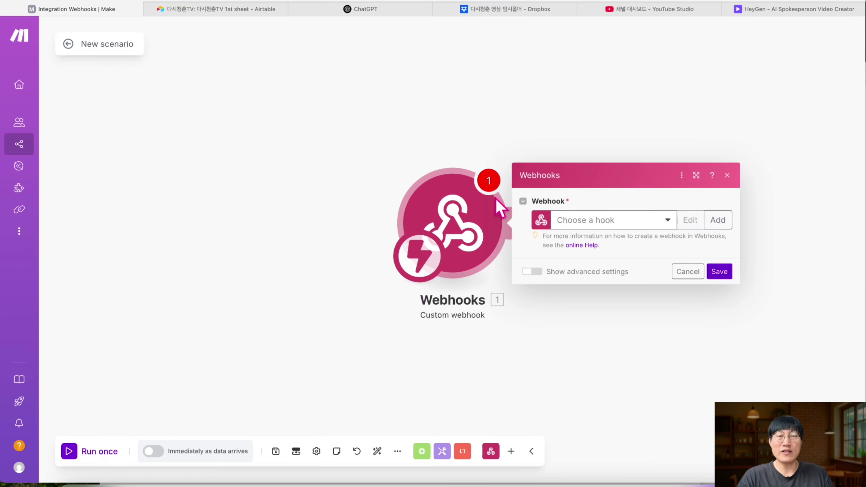
# - Create a webhook named (방송용) 청춘어게인, copy its address, and confirm the module
pyautogui.click(722, 222)
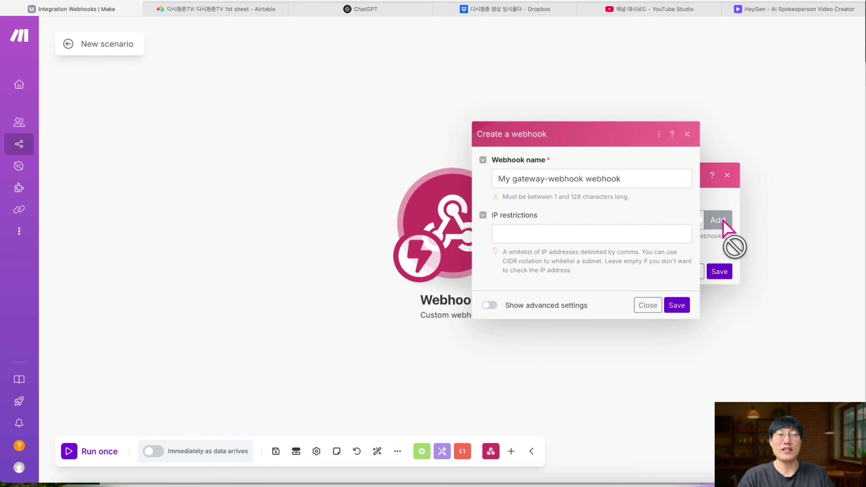
pyautogui.tripleClick(611, 180)
pyautogui.press('BackSpace')
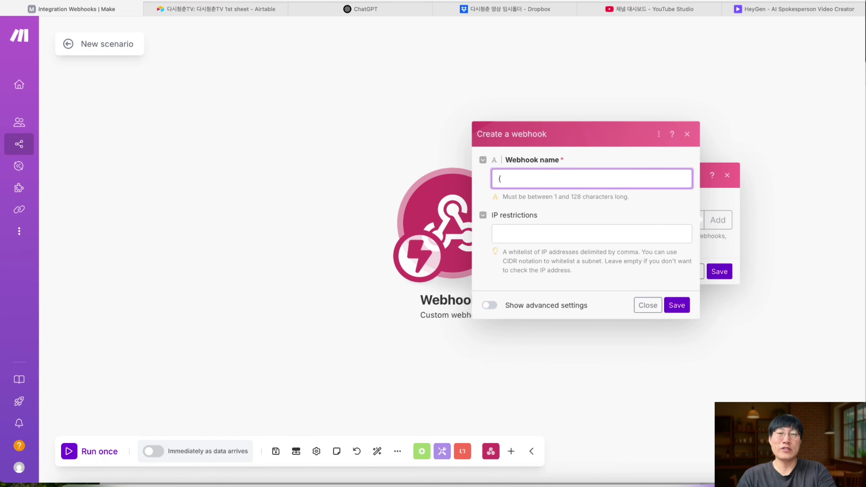
pyautogui.write('(방송용) 청춘어게인')
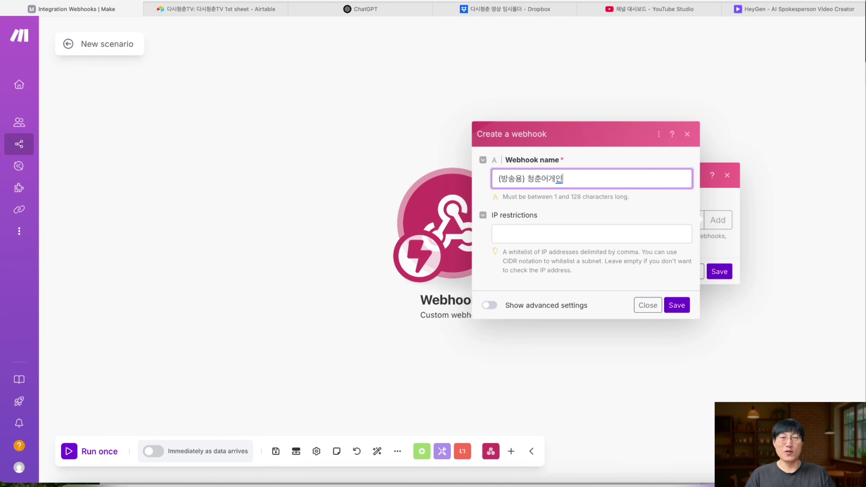
pyautogui.click(677, 306)
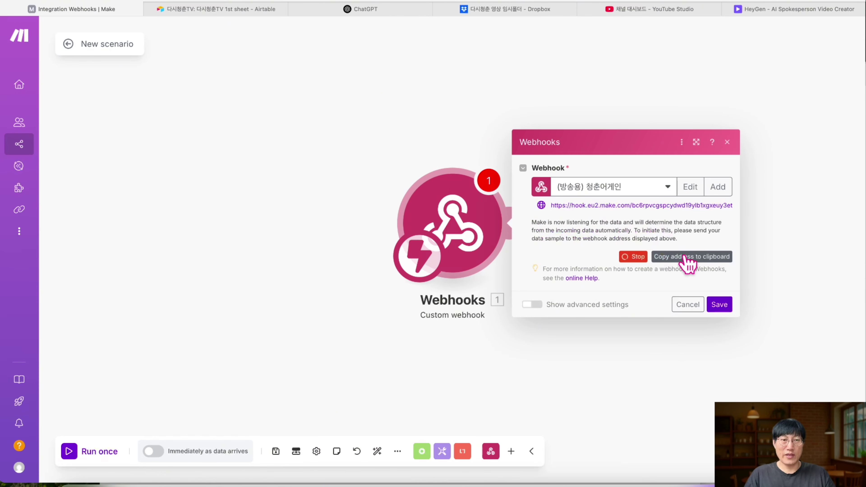
pyautogui.click(697, 260)
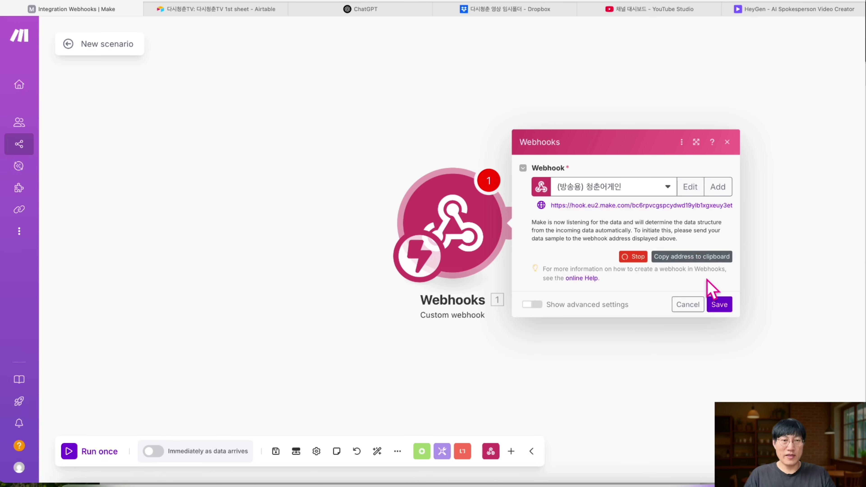
pyautogui.click(719, 307)
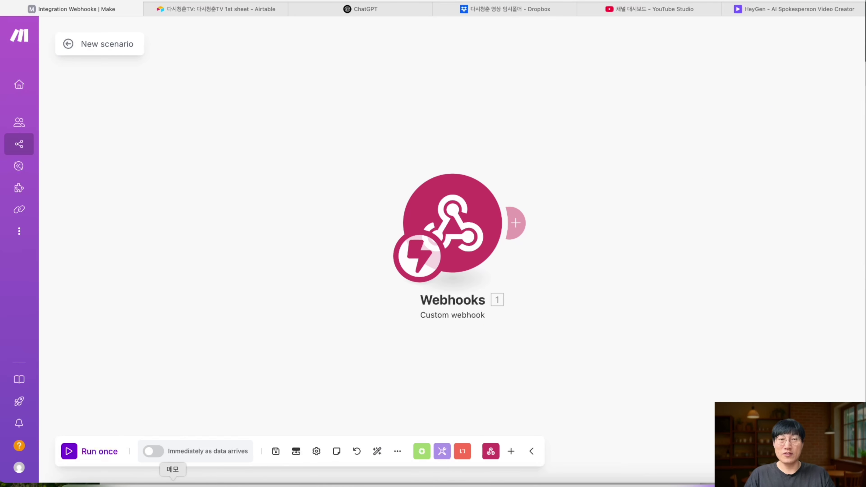
# - Paste the webhook address into a new memo, then return to the 다시청춘TV Airtable base
pyautogui.click(173, 483)
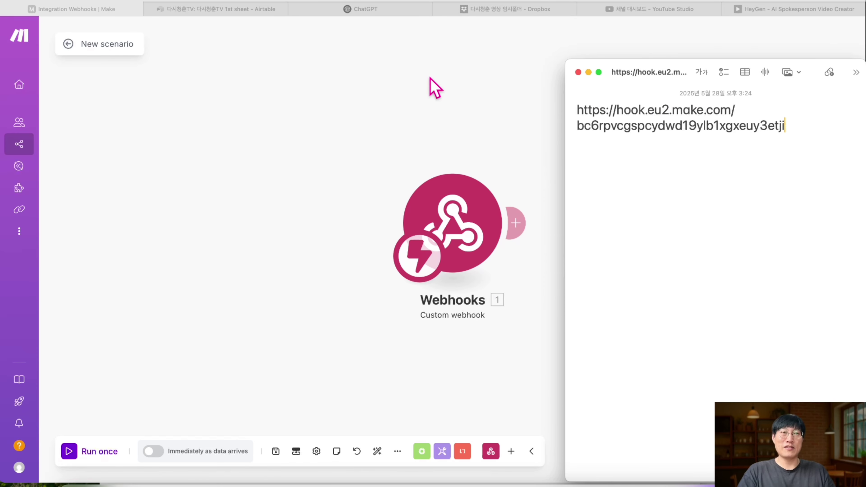
pyautogui.click(225, 10)
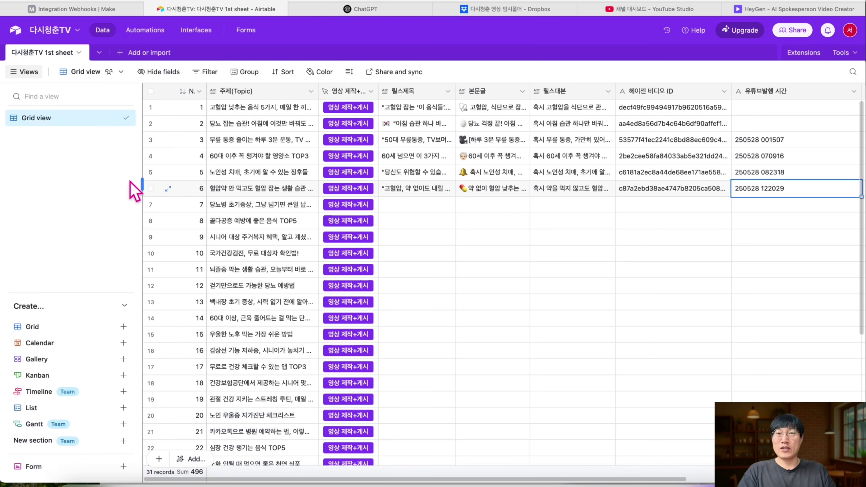
# - Create the (방송용) 어게인 청춘 workspace from Airtable Home and start a blank base in it
pyautogui.click(16, 30)
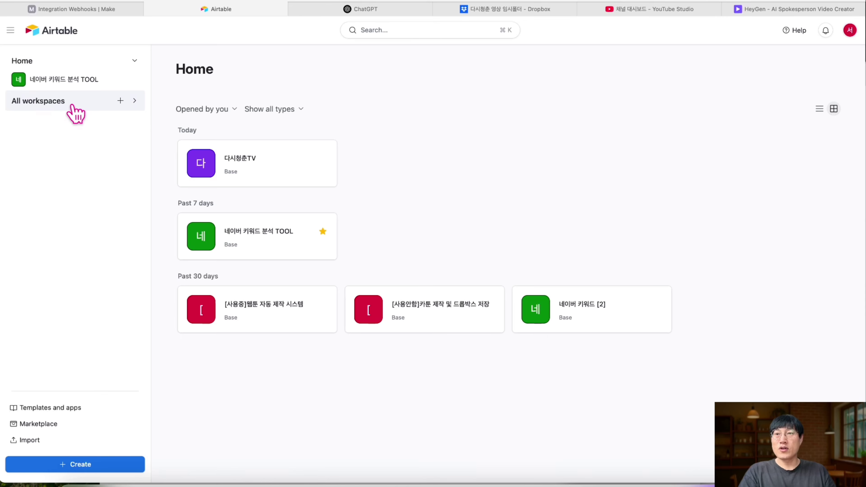
pyautogui.click(120, 101)
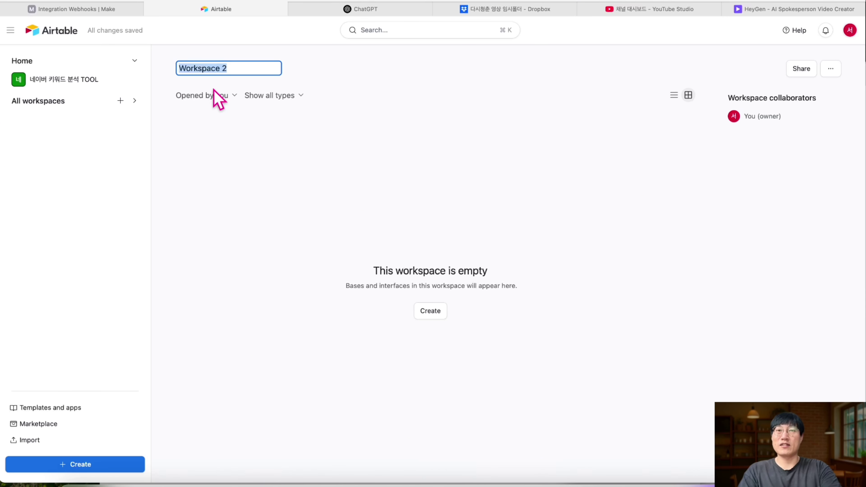
pyautogui.write('(배')
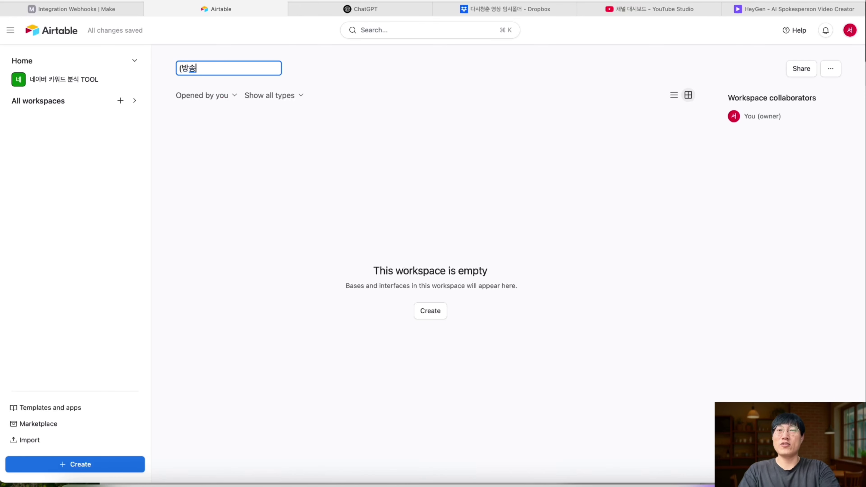
pyautogui.write('송용) 어게인 청춘')
pyautogui.press('Return')
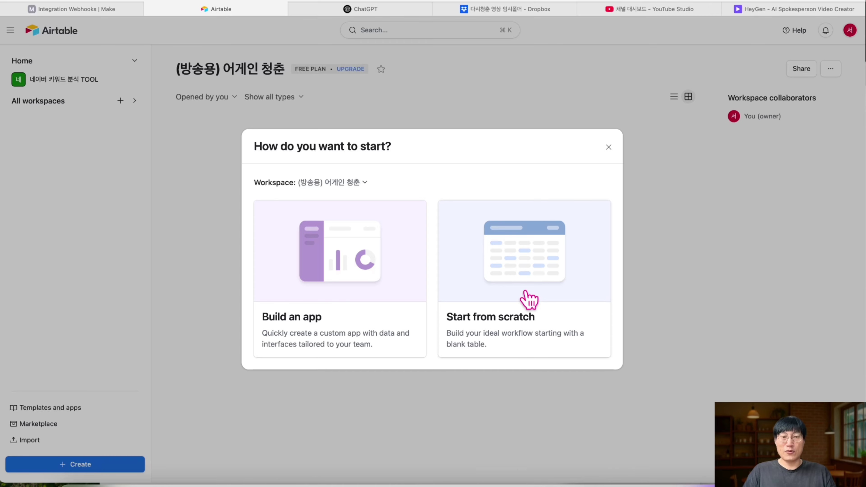
pyautogui.click(530, 300)
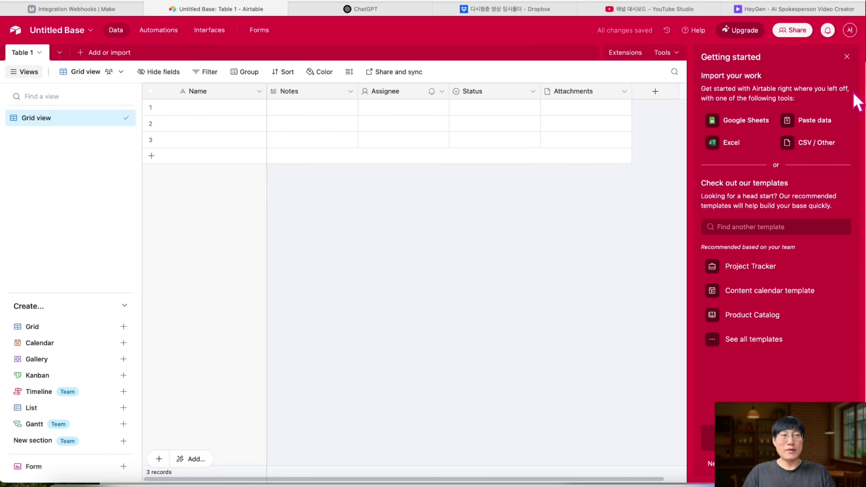
# - Change the Name primary field into an Autonumber field named No
pyautogui.click(847, 57)
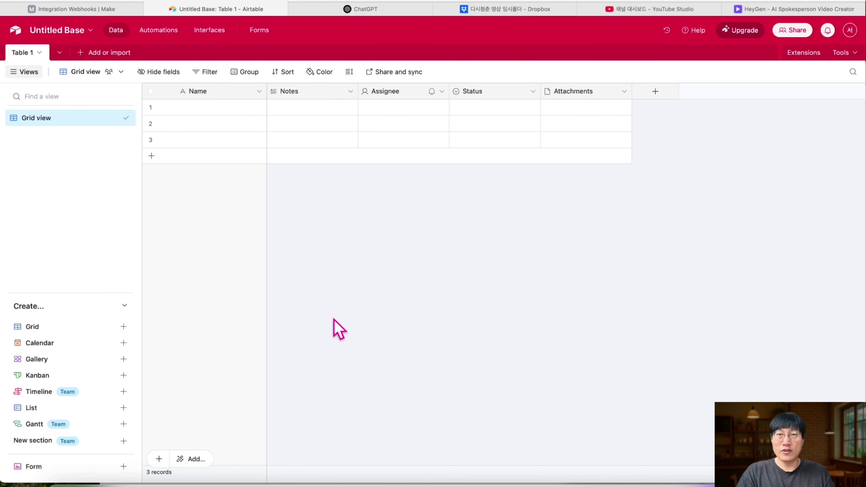
pyautogui.click(259, 91)
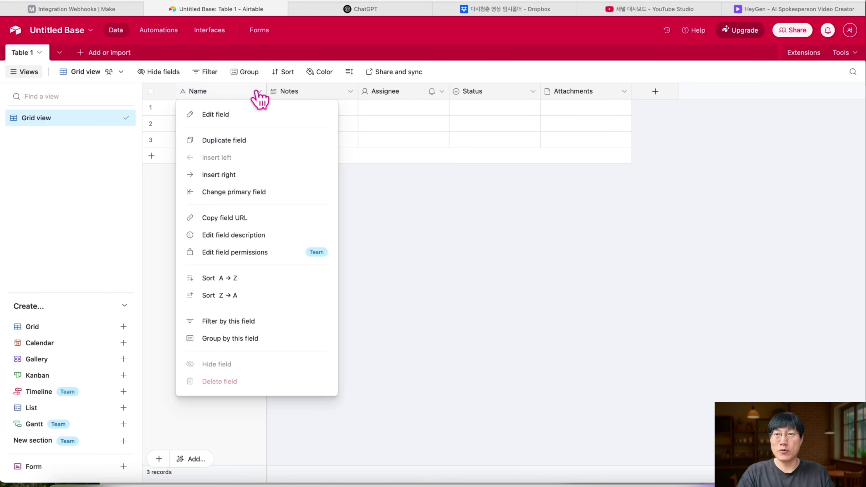
pyautogui.click(225, 115)
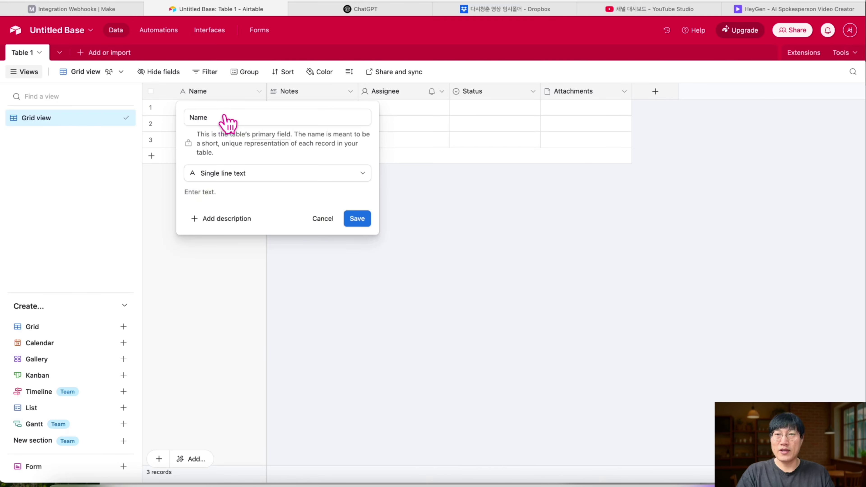
pyautogui.click(252, 174)
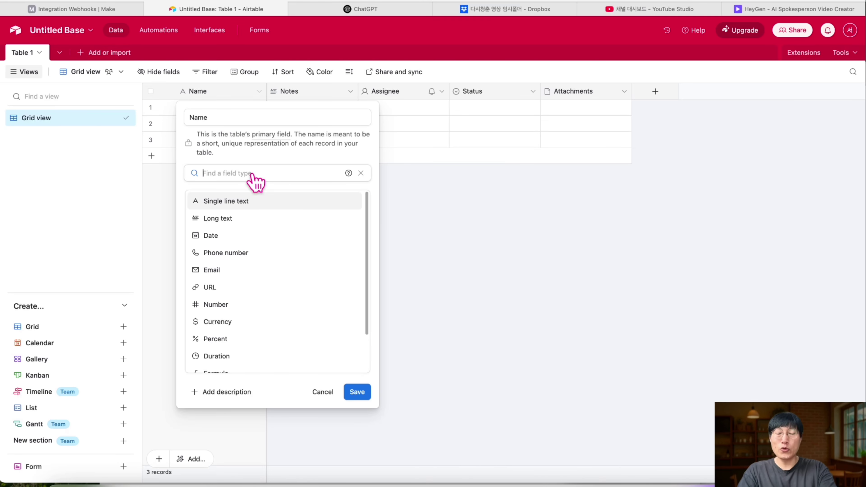
pyautogui.write('ㅁ')
pyautogui.press('BackSpace')
pyautogui.write('auto')
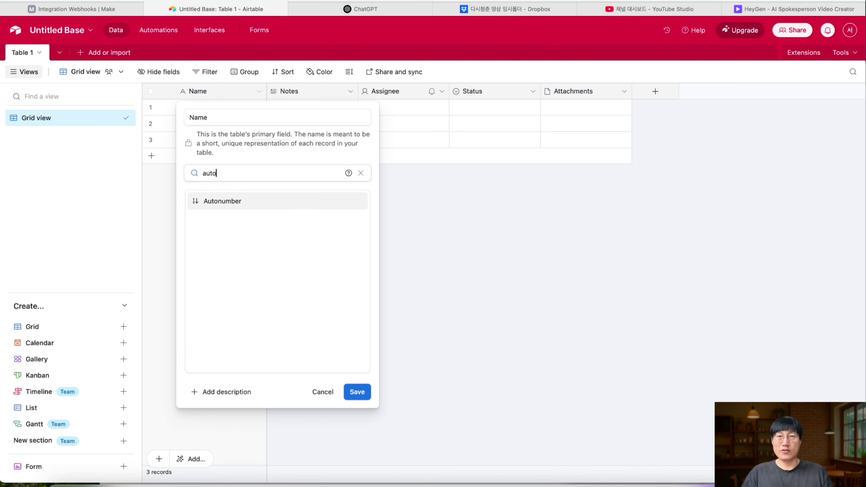
pyautogui.click(233, 202)
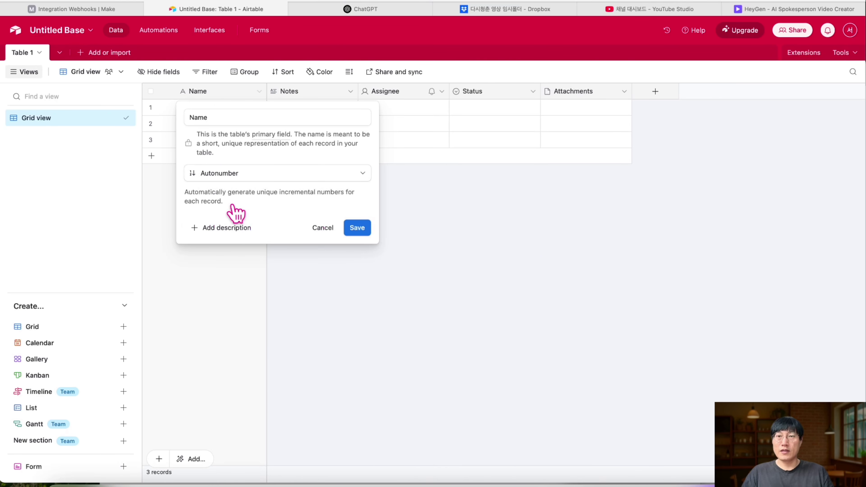
pyautogui.click(269, 118)
pyautogui.doubleClick(269, 118)
pyautogui.write('No.')
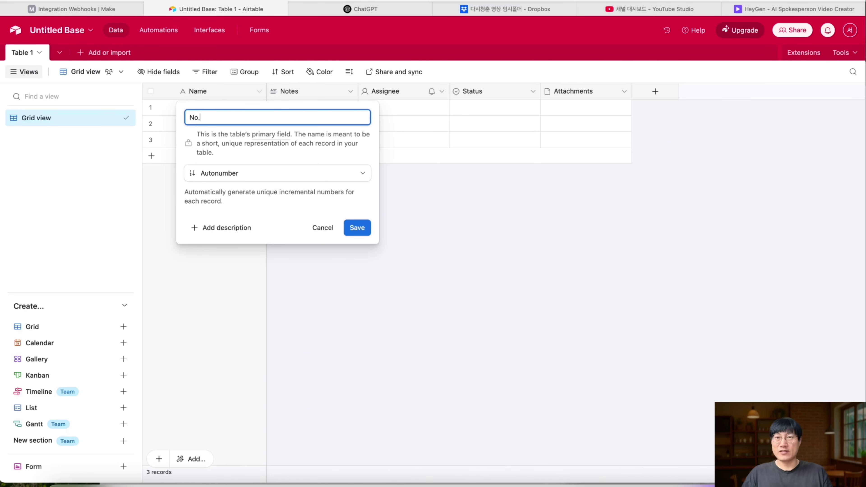
pyautogui.click(363, 228)
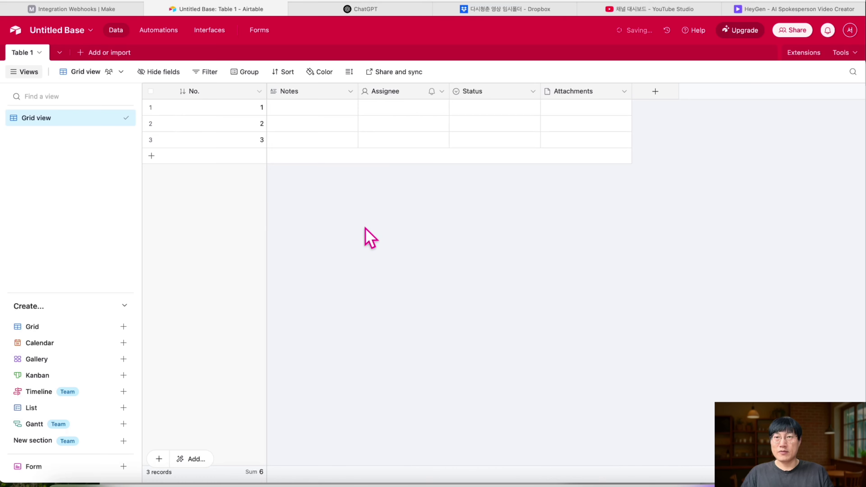
# - Add a fourth record and narrow the No. column
pyautogui.click(152, 156)
pyautogui.press('Escape')
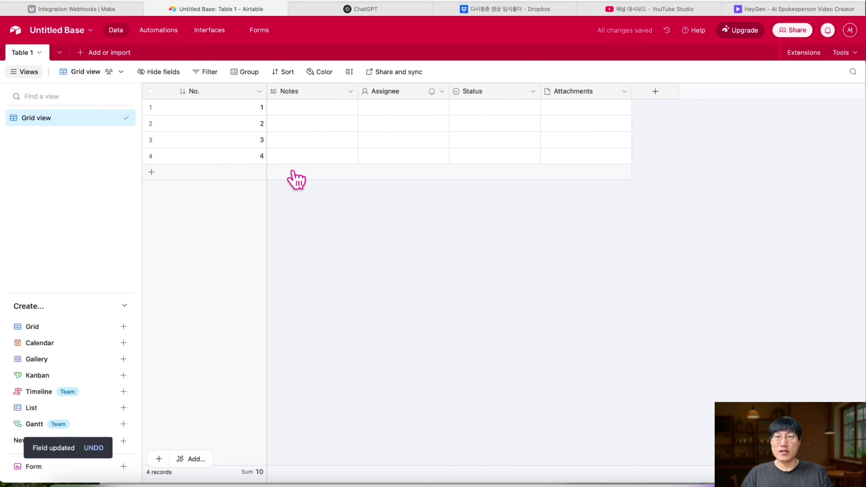
pyautogui.moveTo(264, 91); pyautogui.dragTo(207, 91)
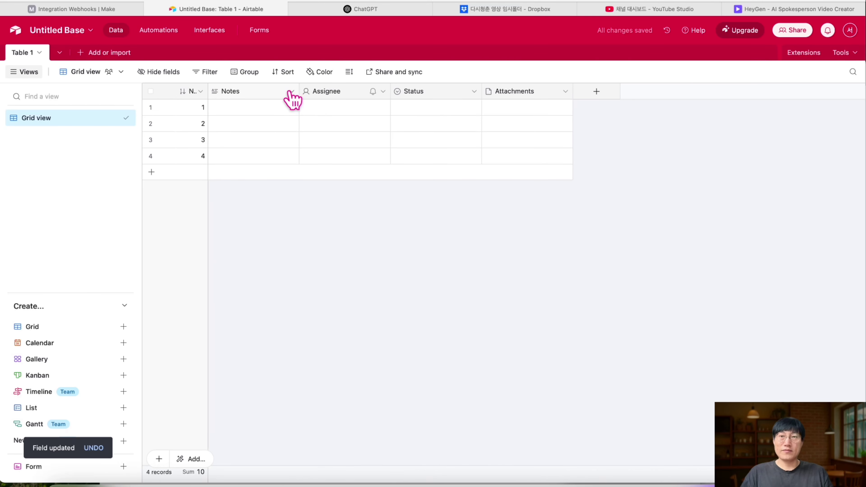
pyautogui.click(291, 91)
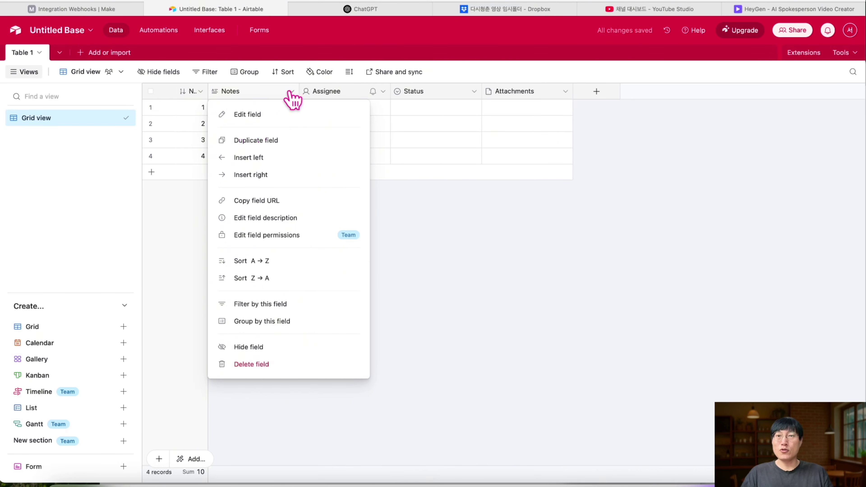
# - Rename the Notes field to 주제, keeping it as Long text
pyautogui.click(266, 114)
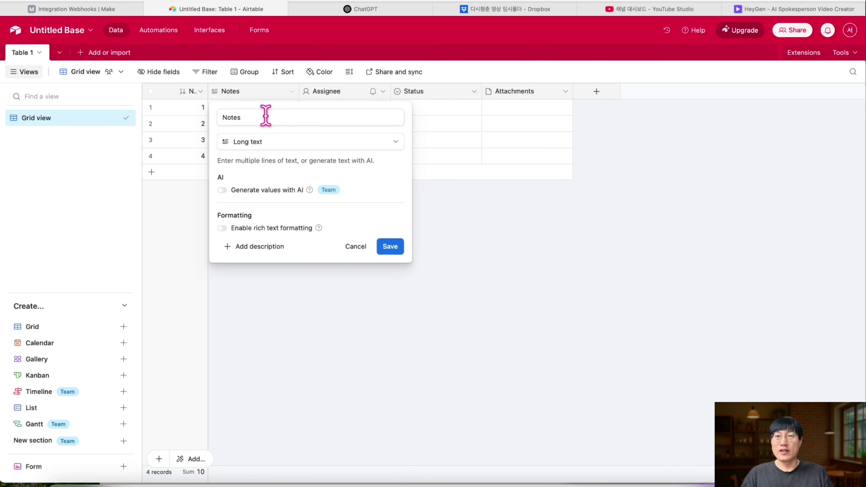
pyautogui.click(264, 143)
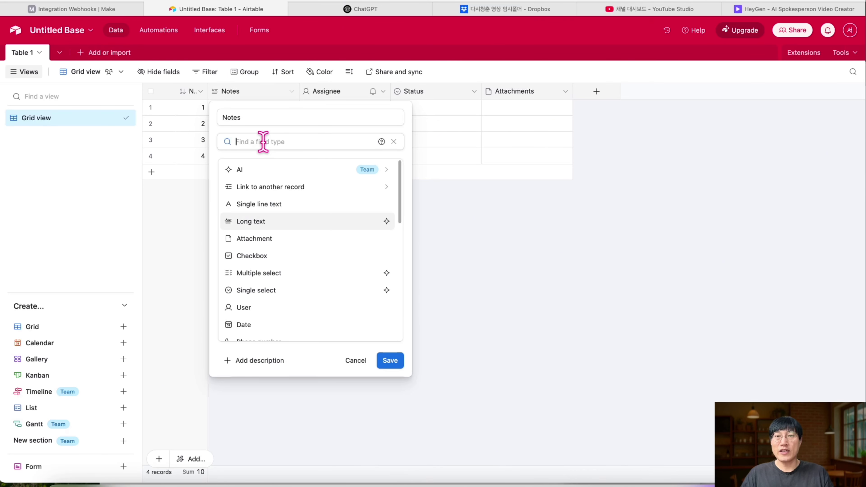
pyautogui.click(250, 225)
pyautogui.doubleClick(272, 117)
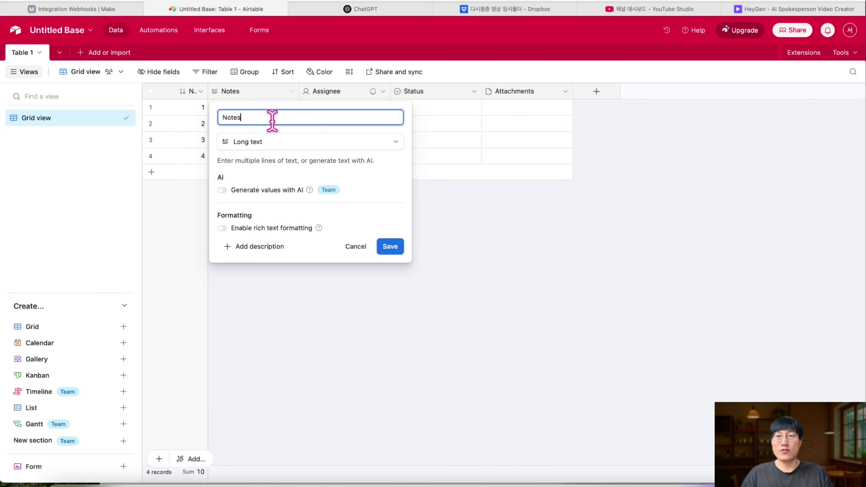
pyautogui.write('주제')
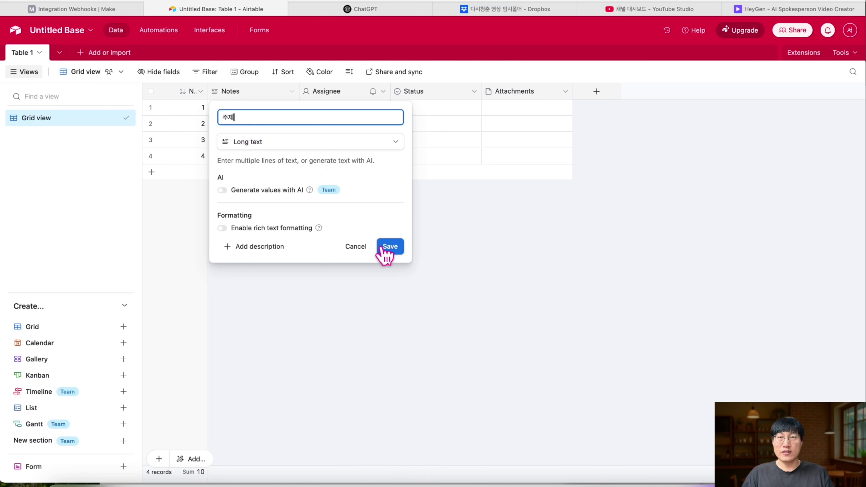
pyautogui.click(388, 250)
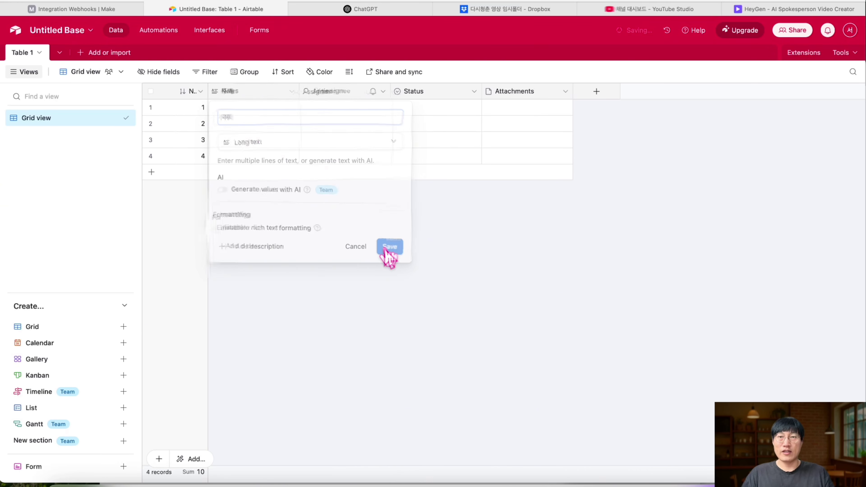
# - Change the Assignee field's type to Button
pyautogui.click(382, 93)
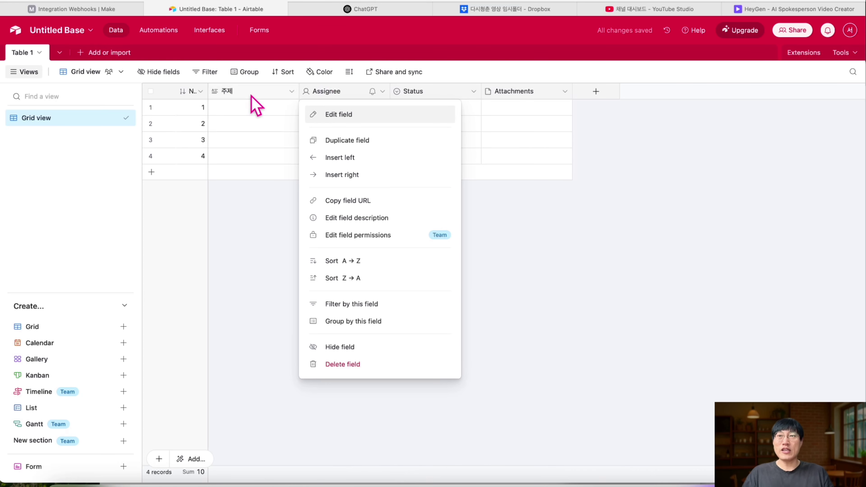
pyautogui.click(103, 11)
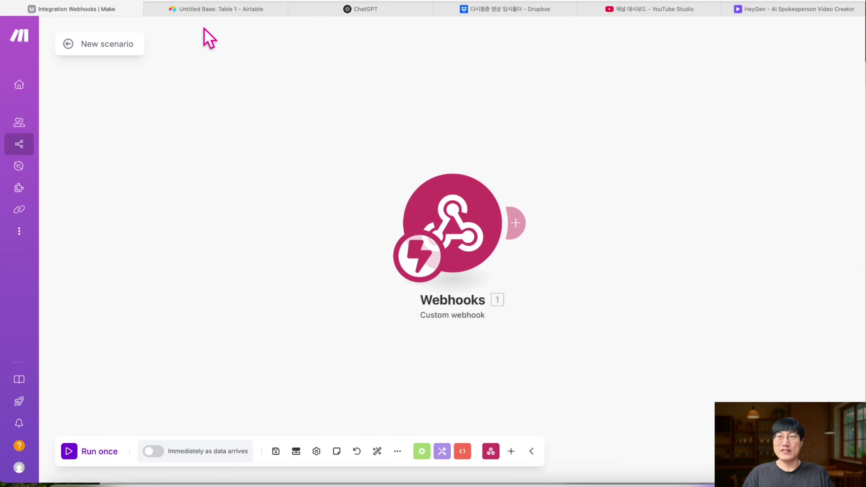
pyautogui.click(203, 13)
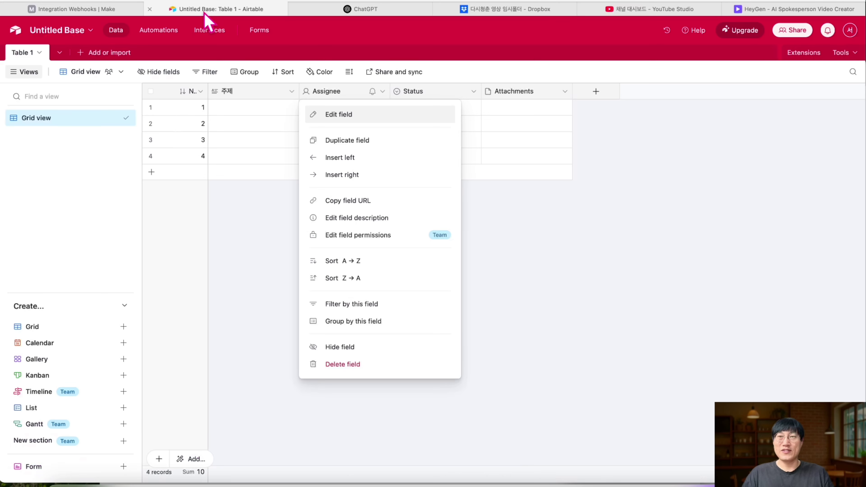
pyautogui.click(351, 114)
pyautogui.click(353, 141)
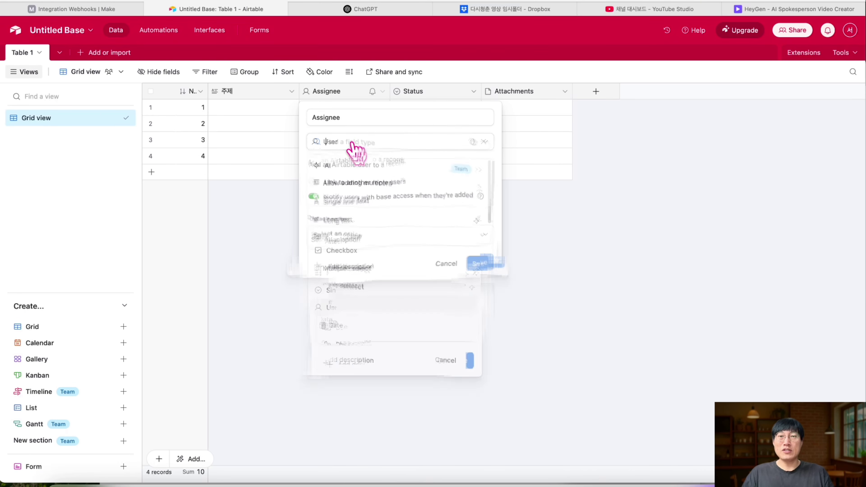
pyautogui.scroll(-3, 360, 248)
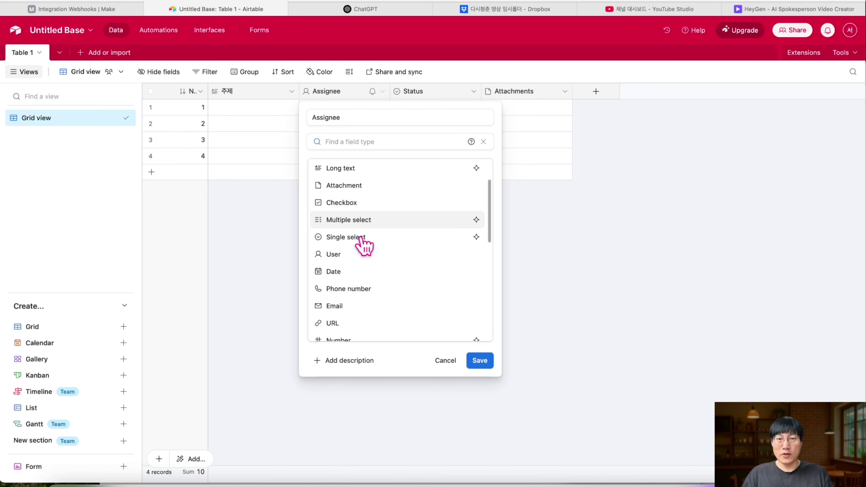
pyautogui.scroll(-5, 363, 246)
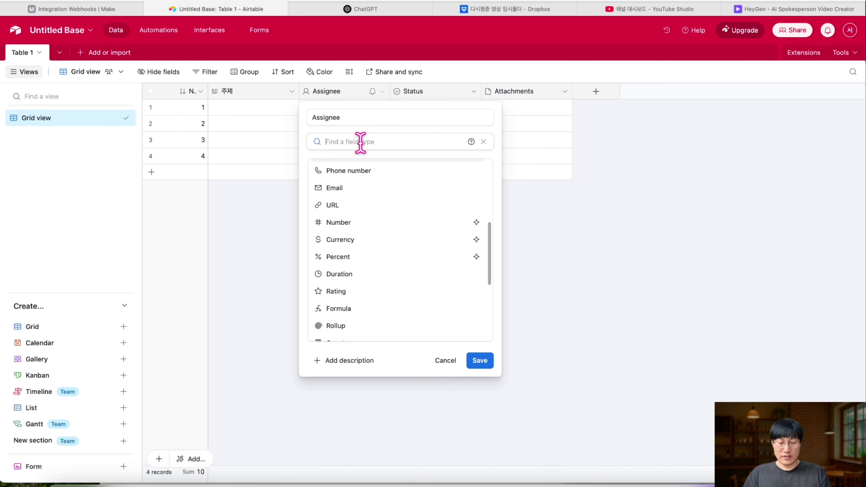
pyautogui.write('ㅠ')
pyautogui.press('BackSpace')
pyautogui.write('butt')
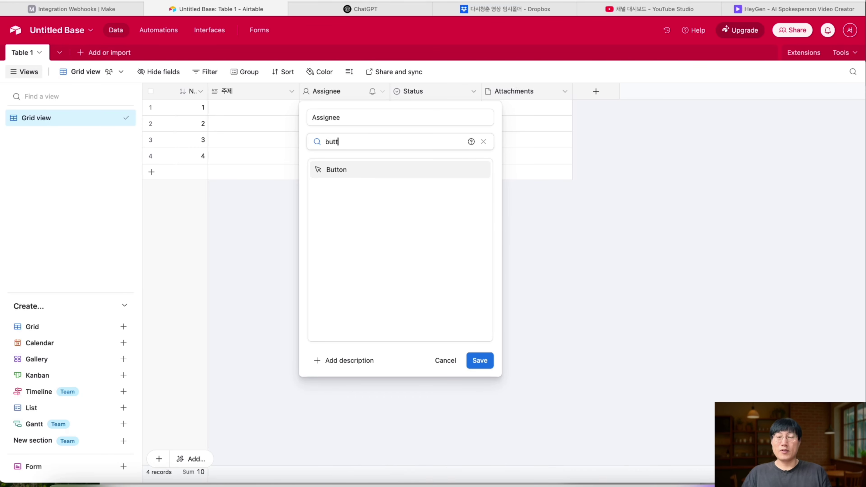
pyautogui.click(337, 170)
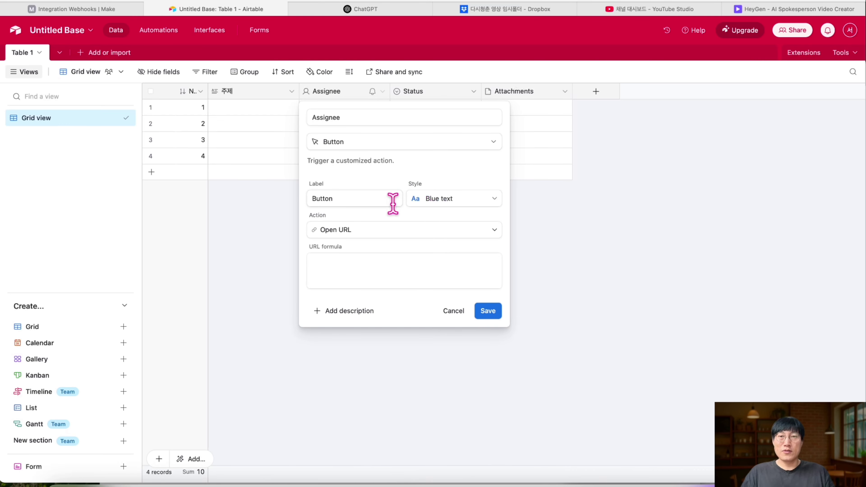
# - Label the button 영상 제작 + 게시, style it solid red, and name the field 버튼
pyautogui.click(370, 201)
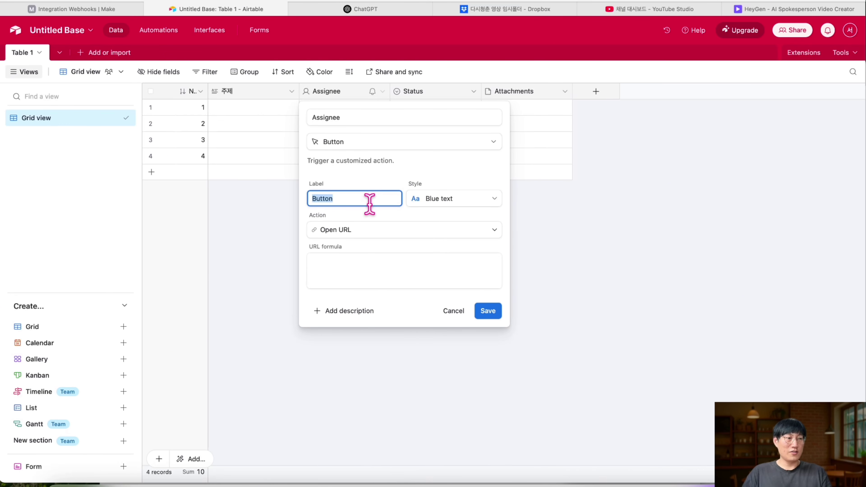
pyautogui.write('d')
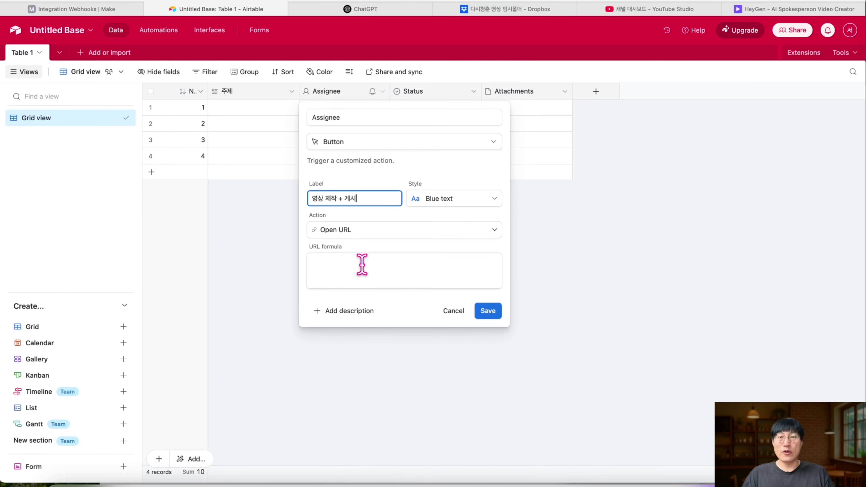
pyautogui.click(464, 202)
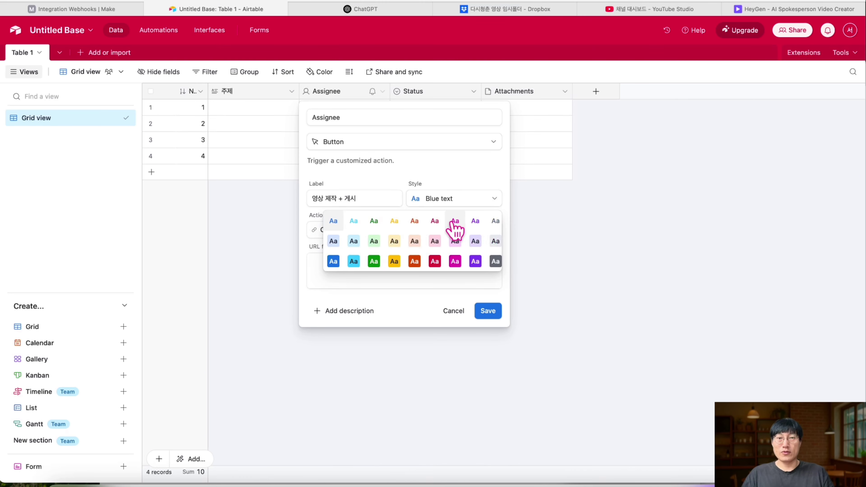
pyautogui.click(434, 262)
pyautogui.click(383, 285)
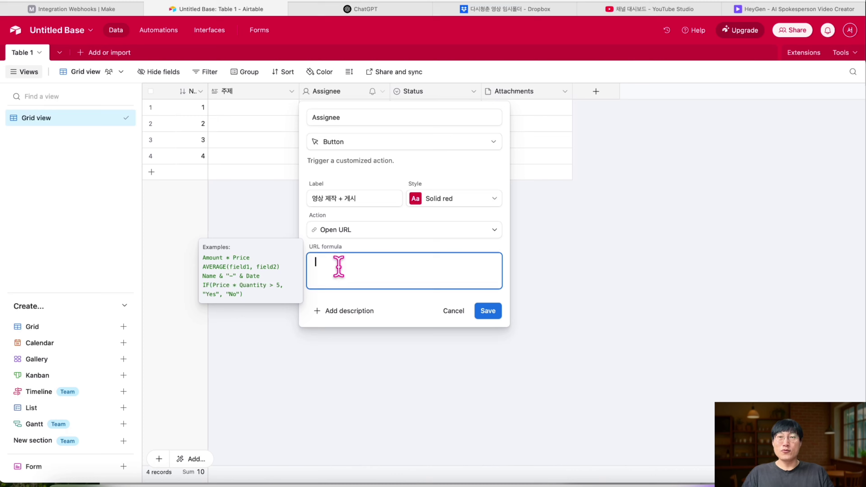
pyautogui.doubleClick(363, 117)
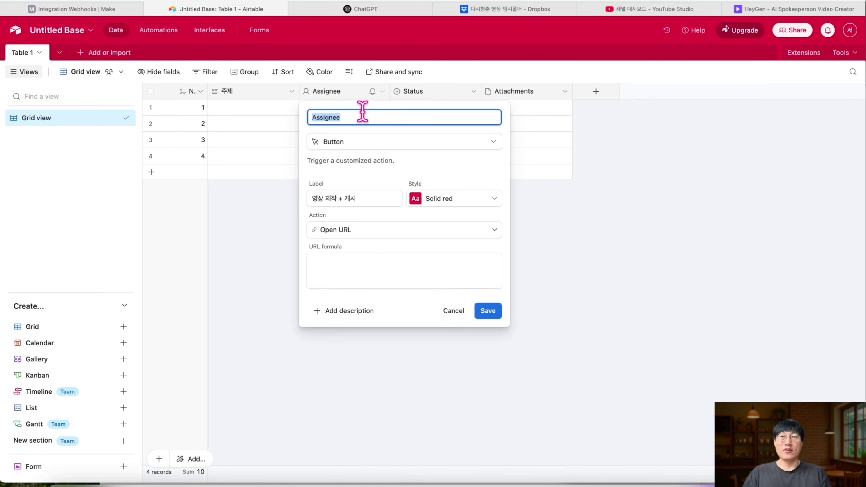
pyautogui.write('버트')
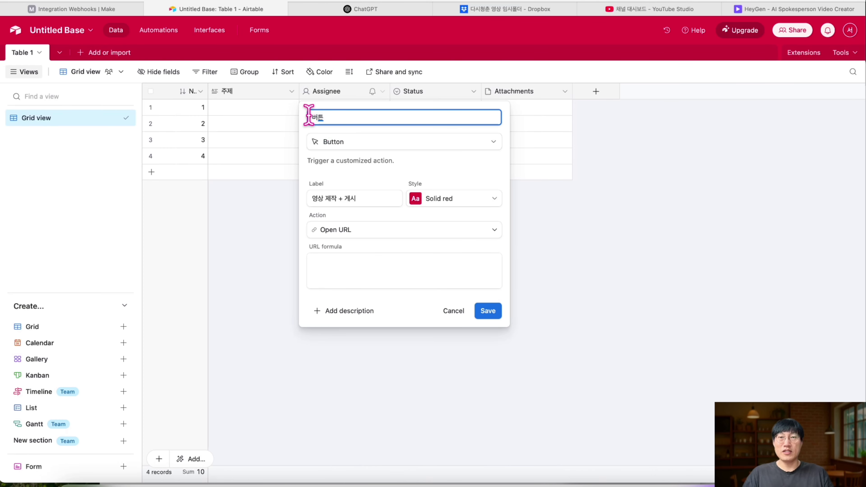
# - Paste a prepared URL formula and delete its old webhook address, leaving "?record_id=" & RECORD_ID()
pyautogui.click(334, 264)
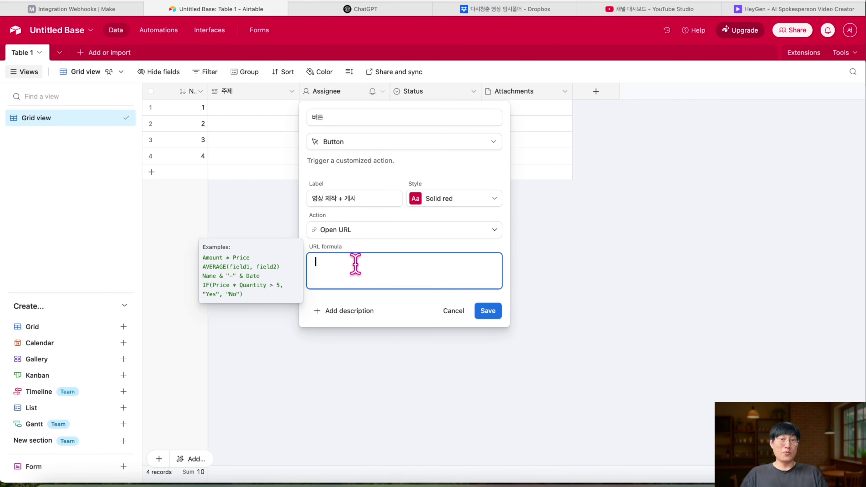
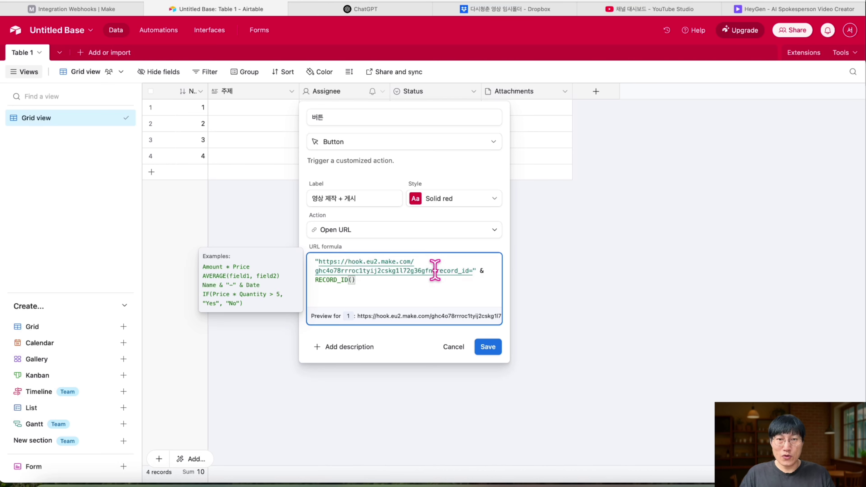
pyautogui.moveTo(432, 271); pyautogui.dragTo(318, 262)
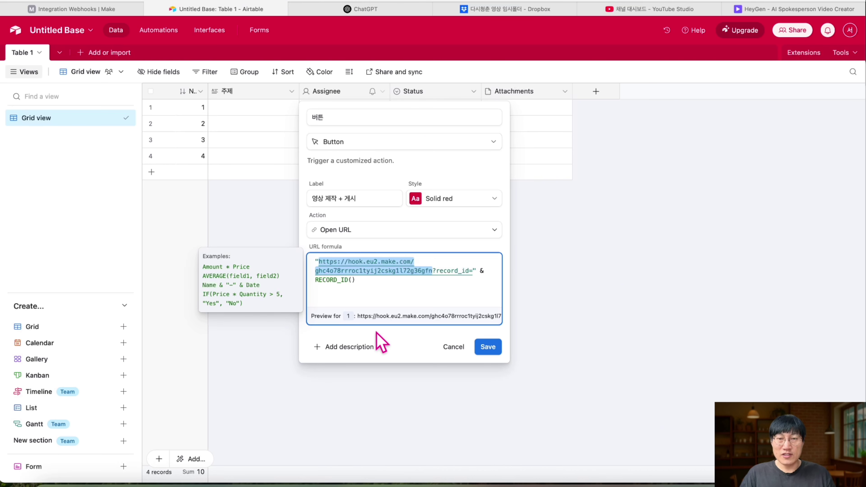
pyautogui.press('BackSpace')
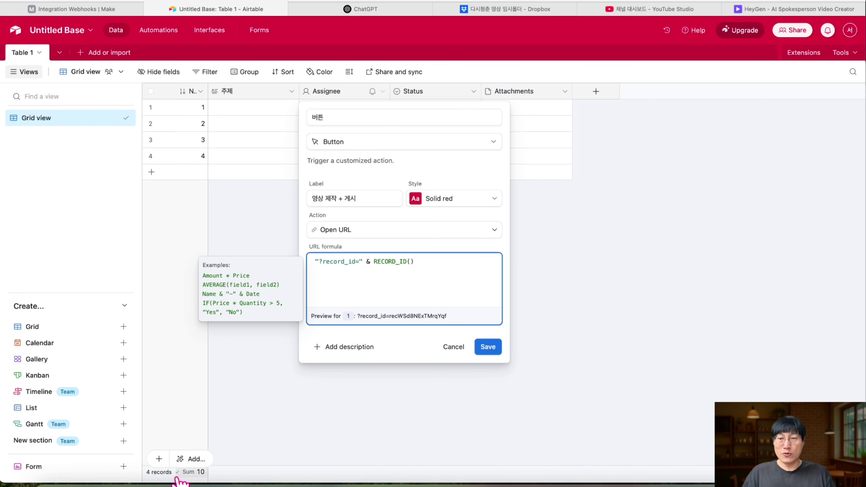
# - Copy the Make webhook URL from the note to the start of the button's URL formula
pyautogui.click(147, 472)
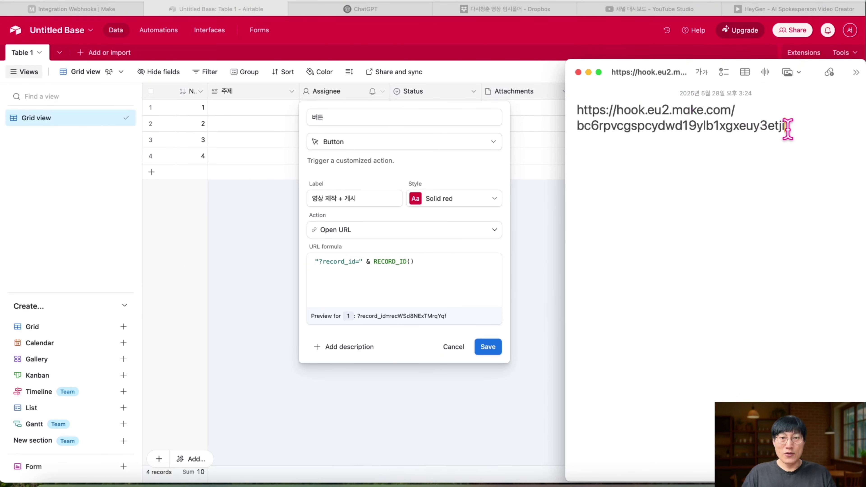
pyautogui.moveTo(791, 127); pyautogui.dragTo(568, 103)
pyautogui.press('super+c')
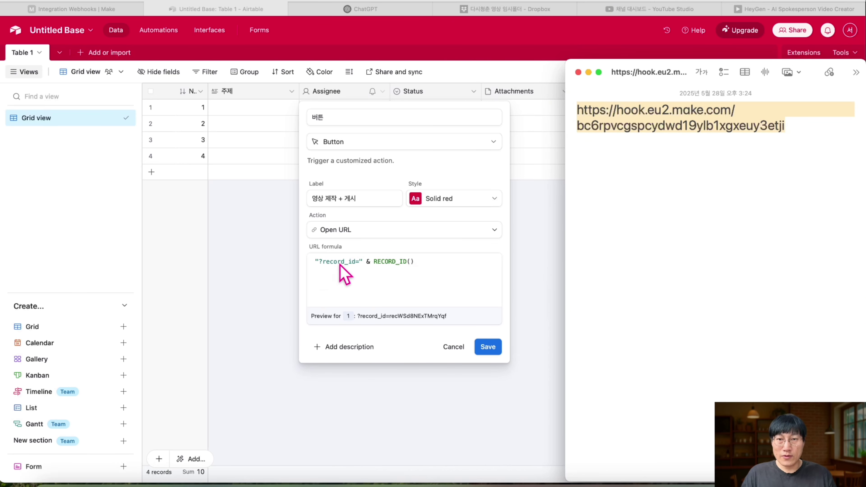
pyautogui.click(321, 265)
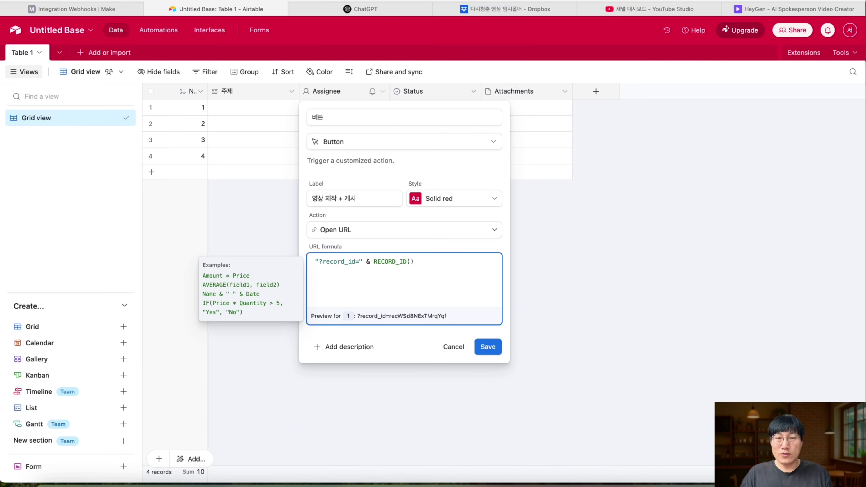
pyautogui.press('super+v')
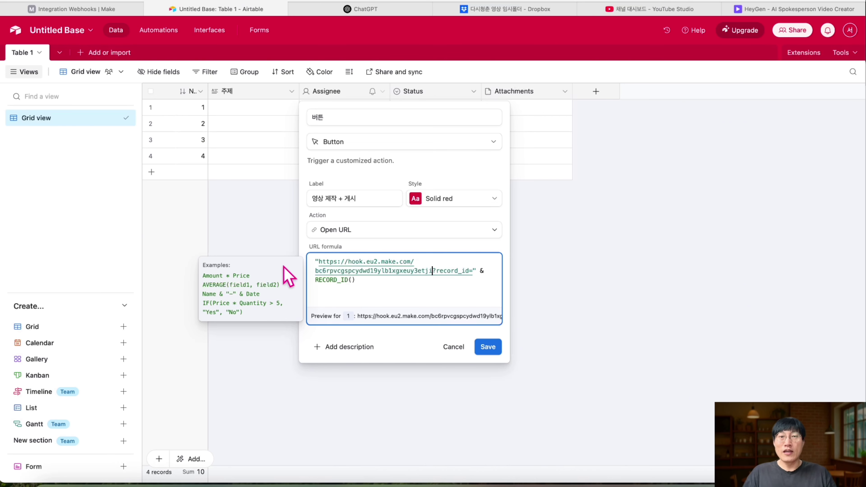
pyautogui.click(88, 10)
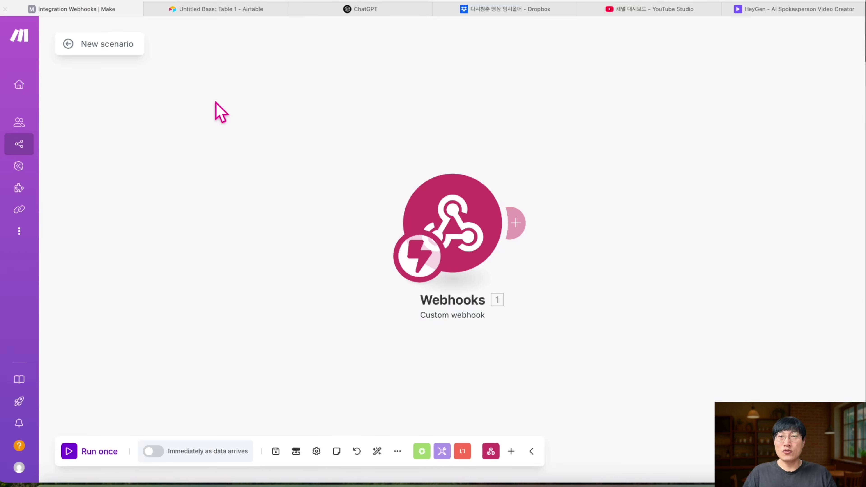
pyautogui.click(174, 10)
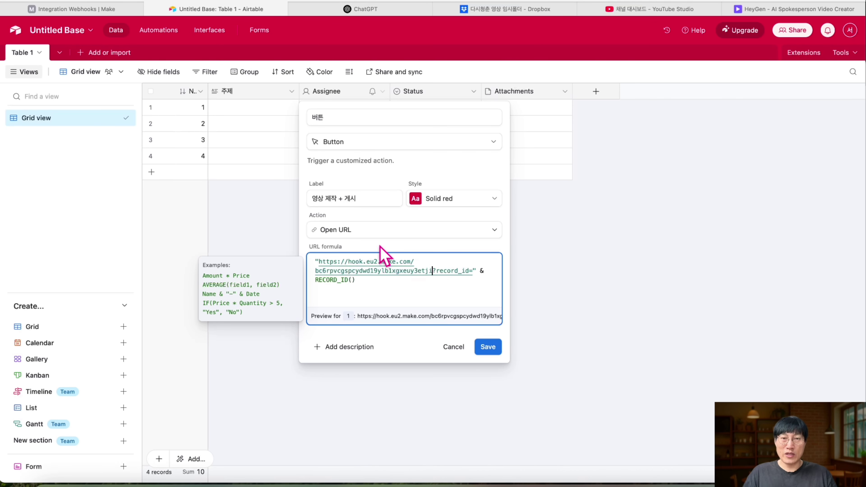
pyautogui.moveTo(419, 292); pyautogui.dragTo(313, 264)
pyautogui.press('super+c')
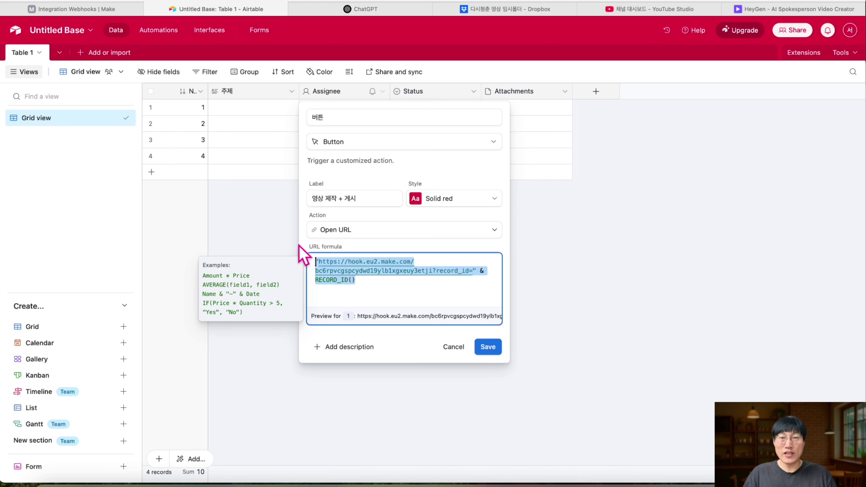
pyautogui.click(350, 13)
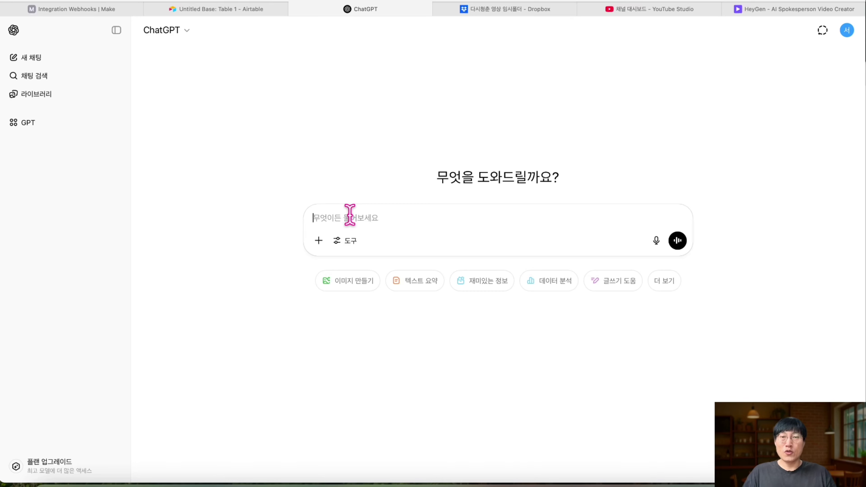
# - Paste the button URL formula into ChatGPT and ask it to check it for an Airtable web button
pyautogui.press('super+v')
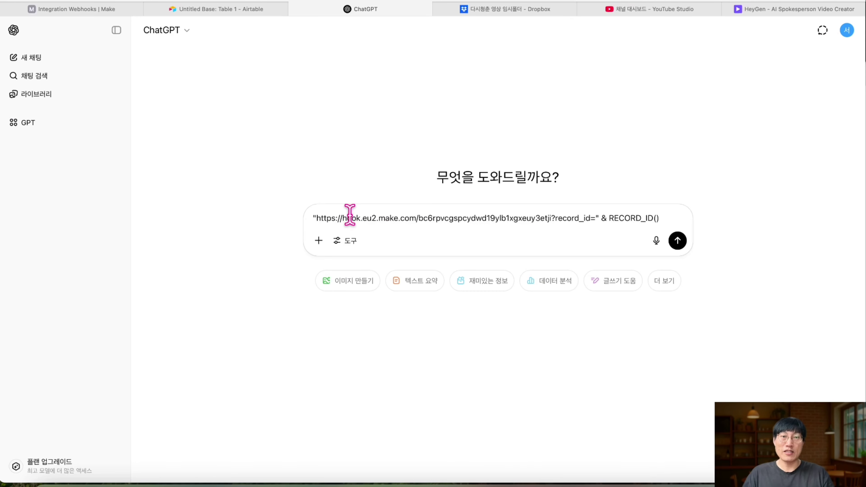
pyautogui.hotkey('shift', 'Return')
pyautogui.hotkey('shift', 'Return')
pyautogui.write('웹')
pyautogui.write(' 에어테이블')
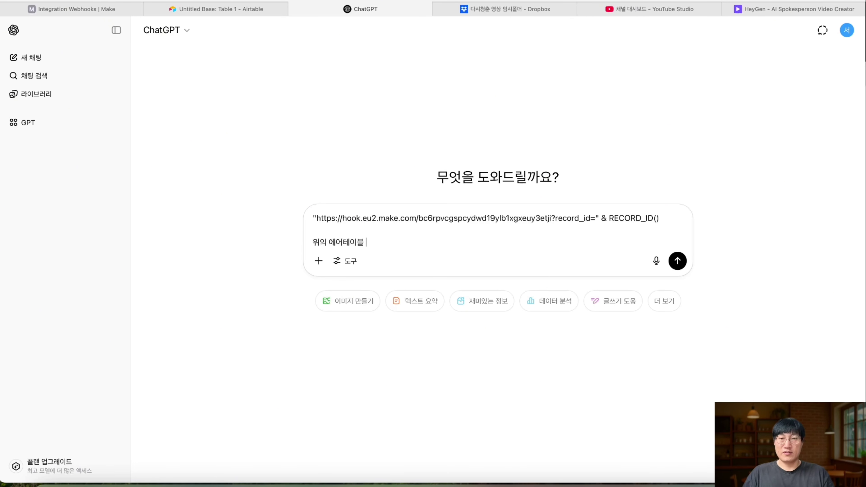
pyautogui.write(' 버튼 클릭시 작동 하는 스크립트 점검해줘')
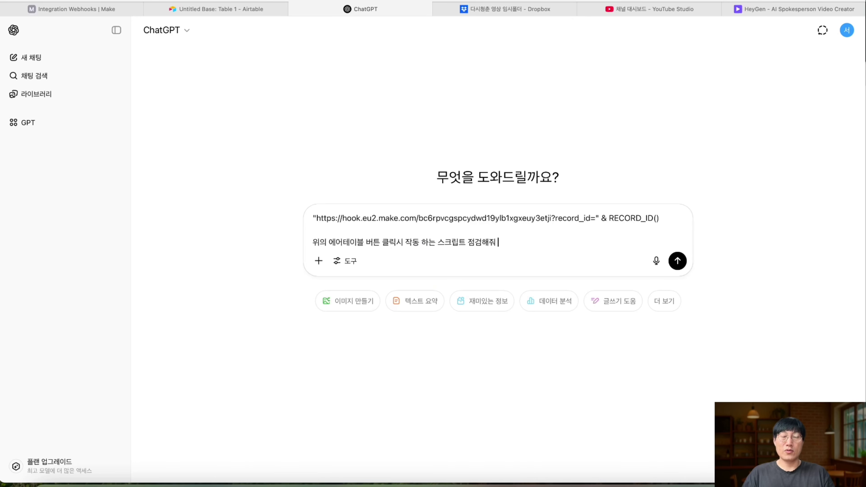
pyautogui.press('Return')
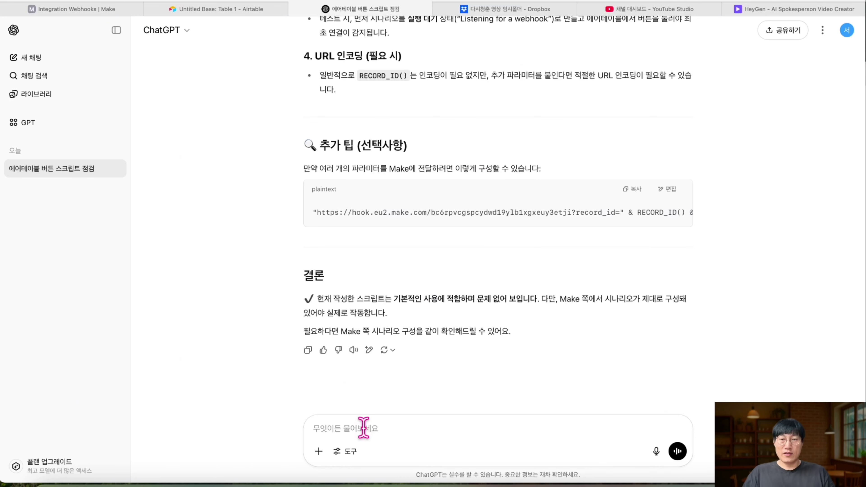
# - Ask ChatGPT for a final copy-ready version of the formula and return to Airtable
pyautogui.write('그럼 최종 정상 작동하는 내용으로 복붙하게 출력해줘')
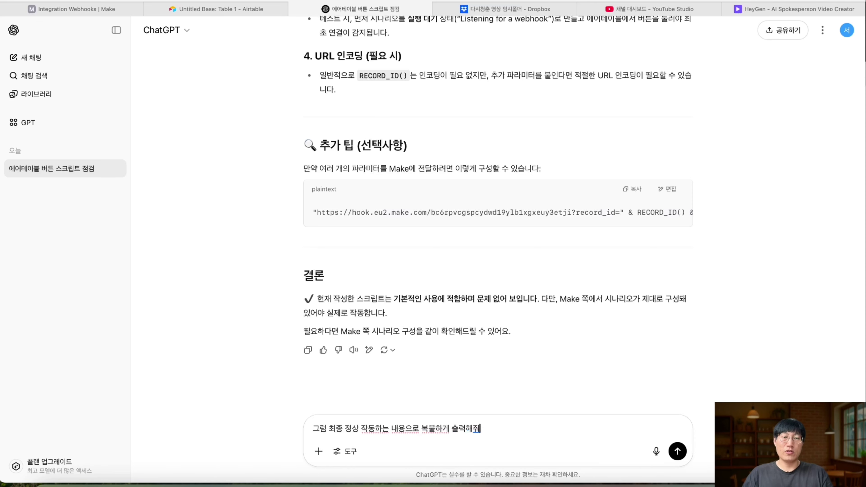
pyautogui.press('Return')
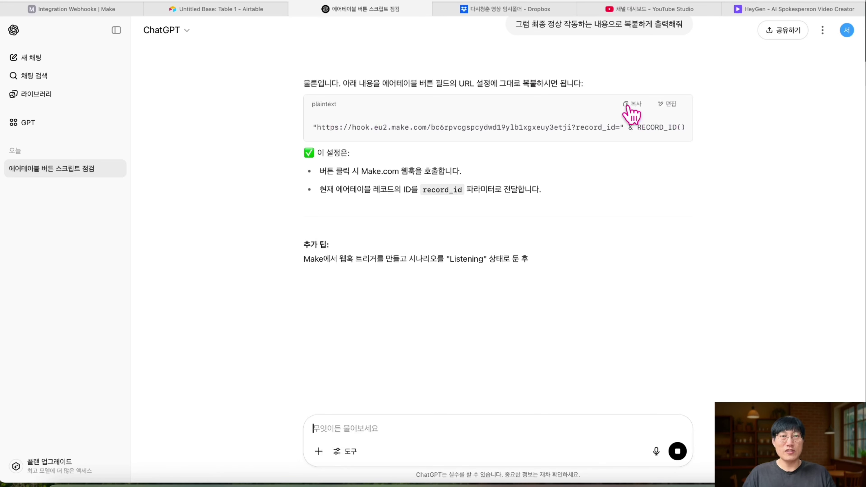
pyautogui.hotkey('ctrl', 'shift', 'Tab')
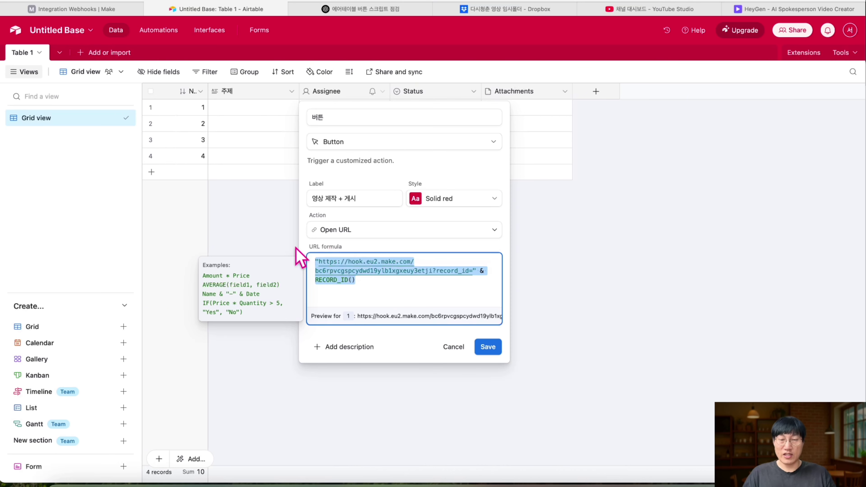
# - Put ChatGPT's final formula into the 영상 제작 + 게시 button URL and save the field
pyautogui.click(351, 288)
pyautogui.press('Return')
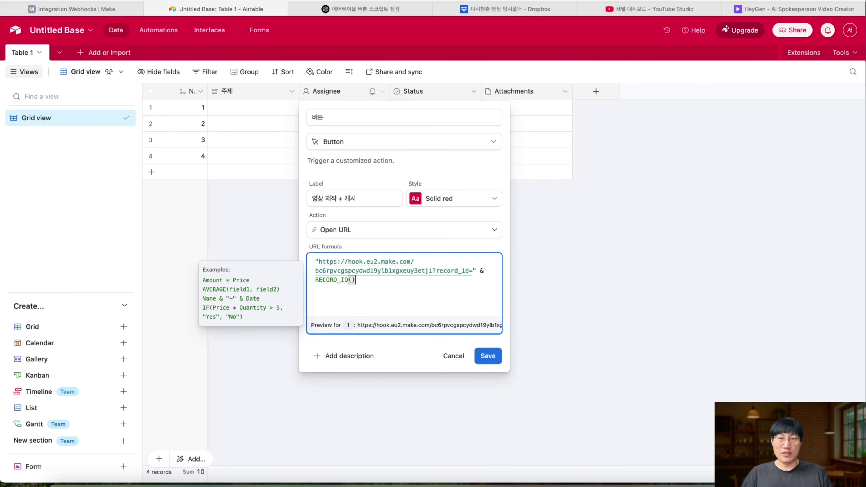
pyautogui.click(490, 356)
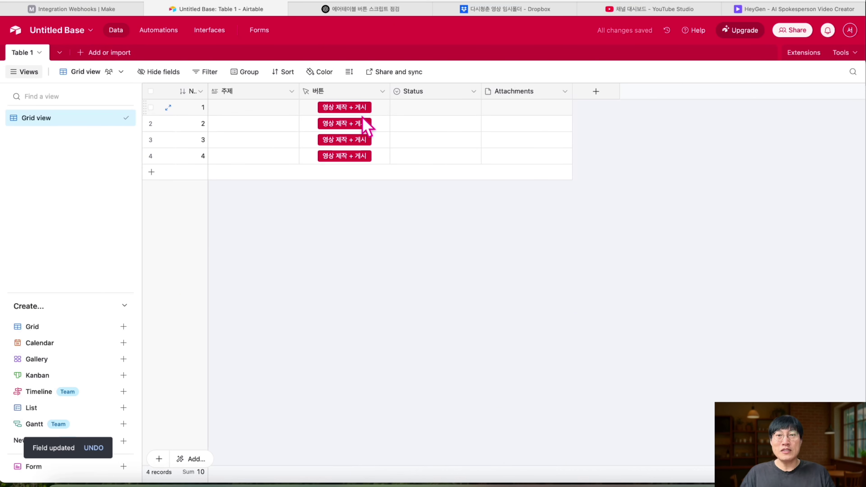
# - Enter '고혈압 예방에 좋은 음식을 기반으로 만든 내용' as row 1's 주제, then go to Make
pyautogui.click(280, 111)
pyautogui.write('고혈압')
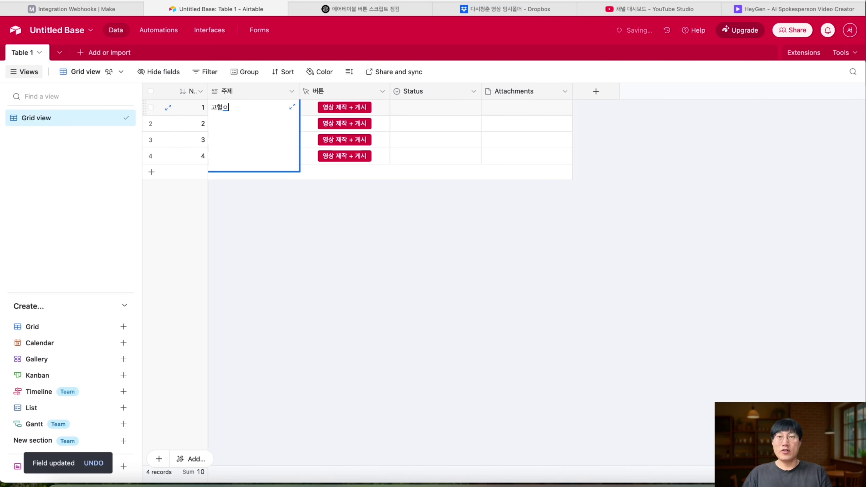
pyautogui.write(' 예방에 좋은 음식을 기반으로 만든 내용')
pyautogui.click(433, 108)
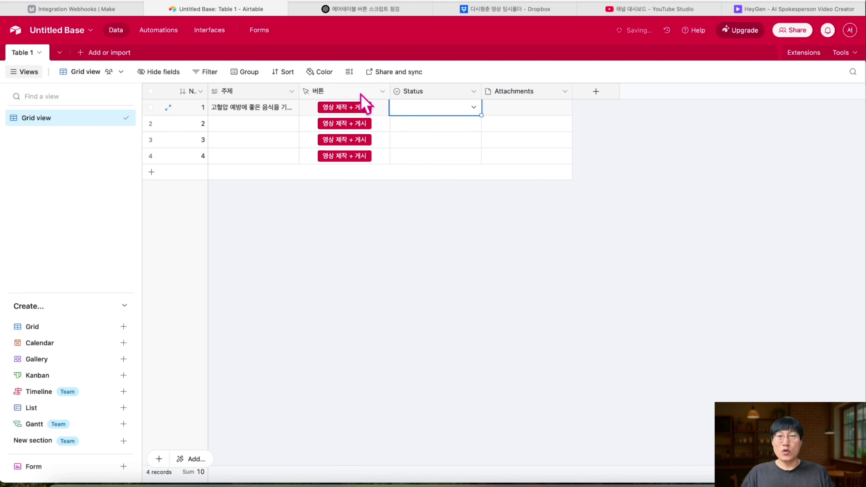
pyautogui.click(110, 10)
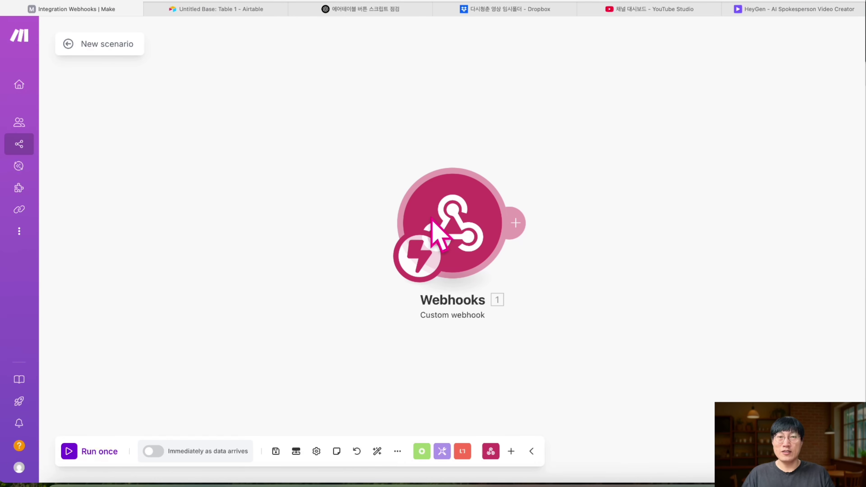
# - Run the scenario once and fire the webhook from the first Airtable row's button
pyautogui.click(77, 450)
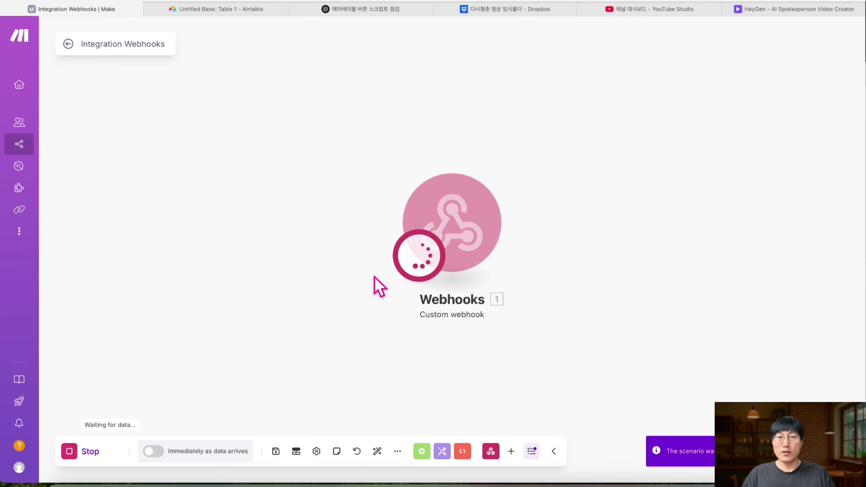
pyautogui.click(230, 13)
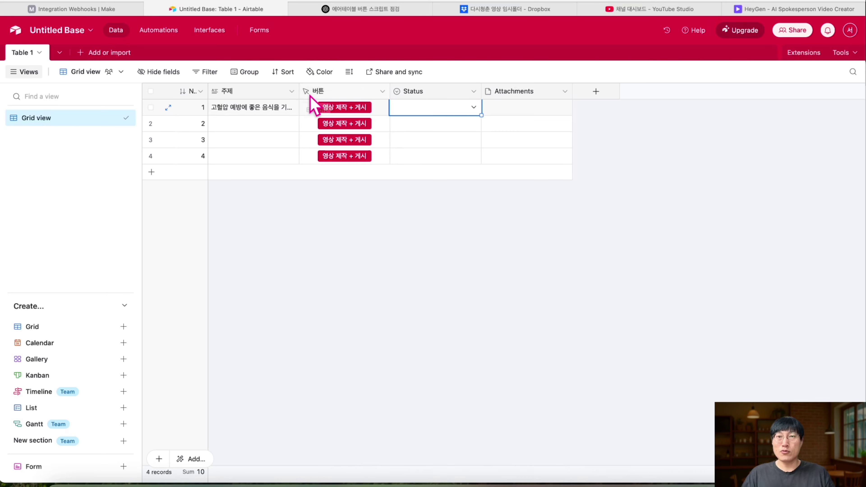
pyautogui.click(109, 11)
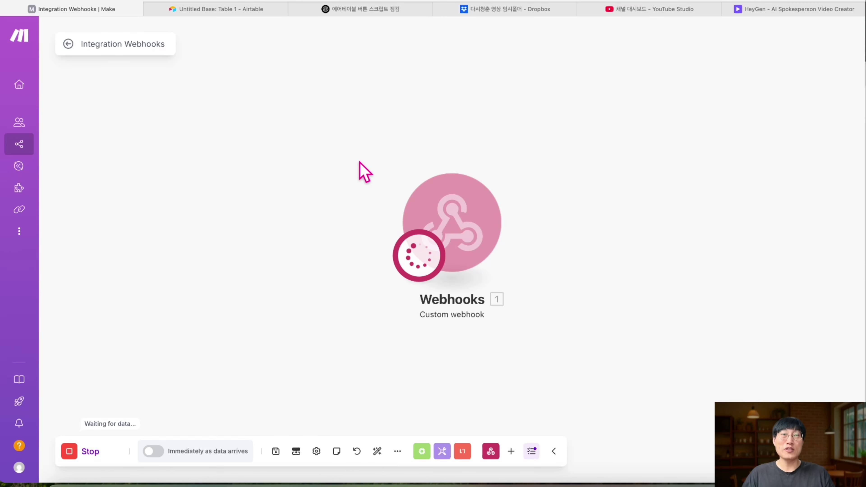
pyautogui.click(218, 11)
pyautogui.click(358, 114)
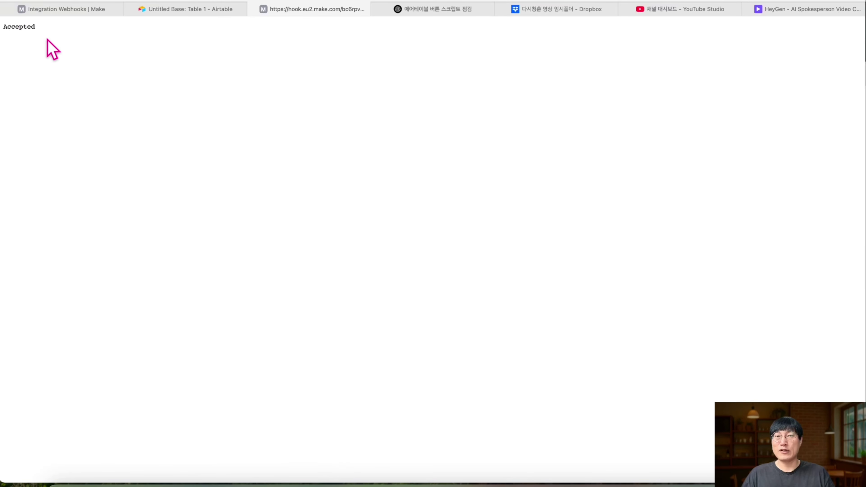
# - Inspect the received webhook bundle and select its record_id value
pyautogui.click(59, 12)
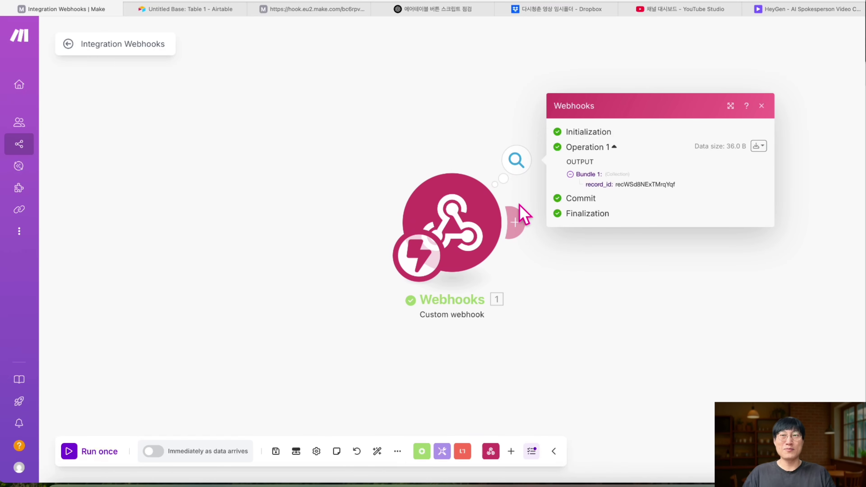
pyautogui.click(193, 10)
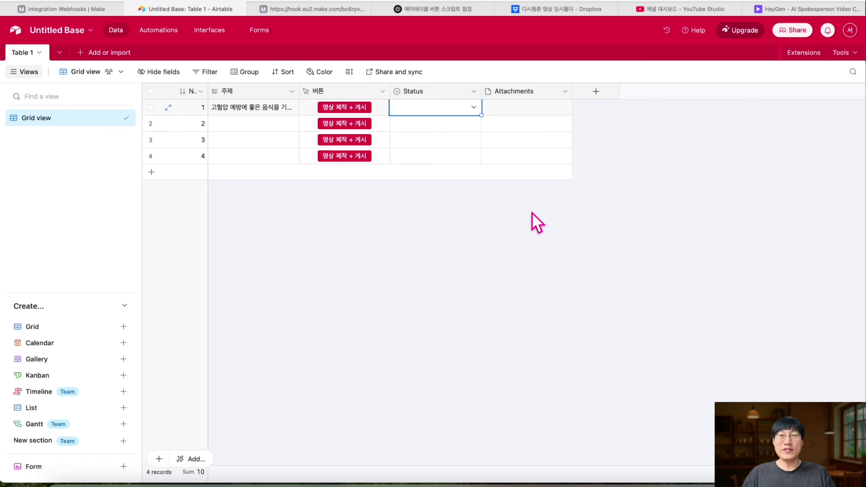
pyautogui.click(522, 108)
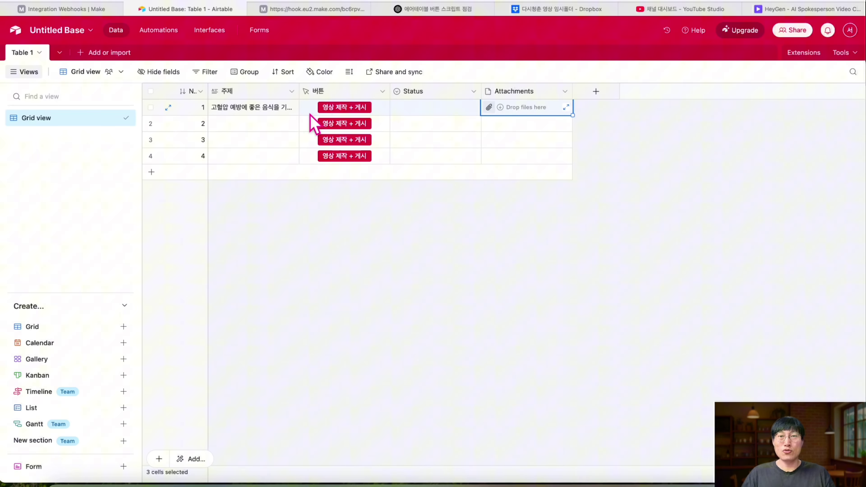
pyautogui.click(80, 9)
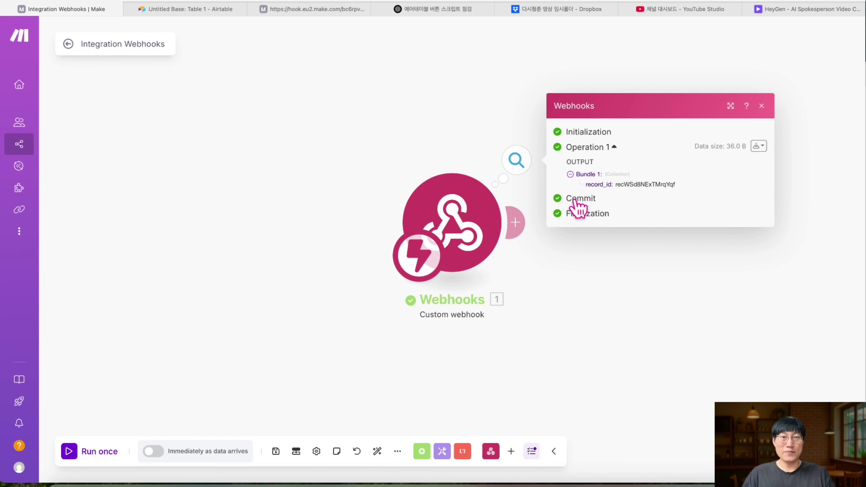
pyautogui.click(570, 175)
pyautogui.click(570, 174)
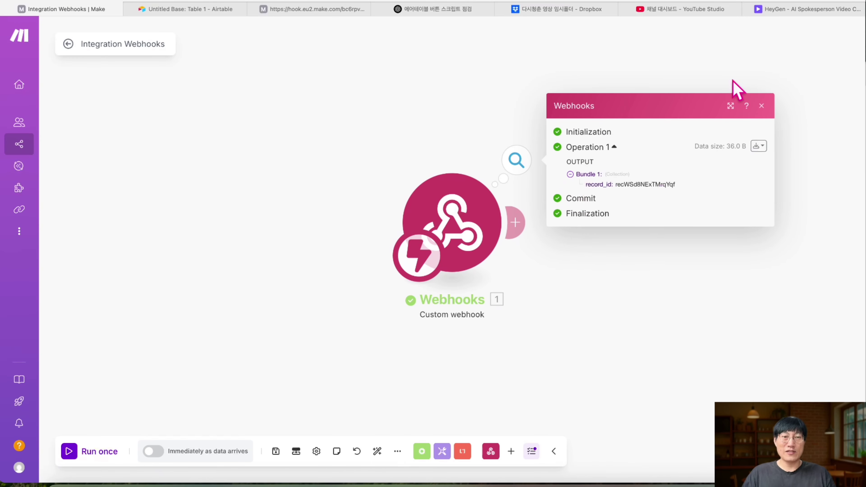
pyautogui.moveTo(676, 184); pyautogui.dragTo(567, 181)
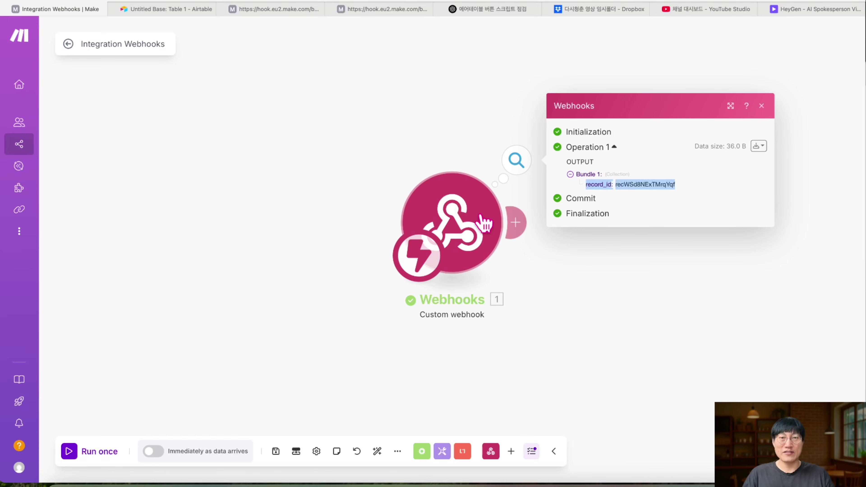
# - Rename the Webhooks module 'Airtable 버튼이 속한 줄의 record ID 수신' and view the webhook's Accepted page
pyautogui.rightClick(449, 222)
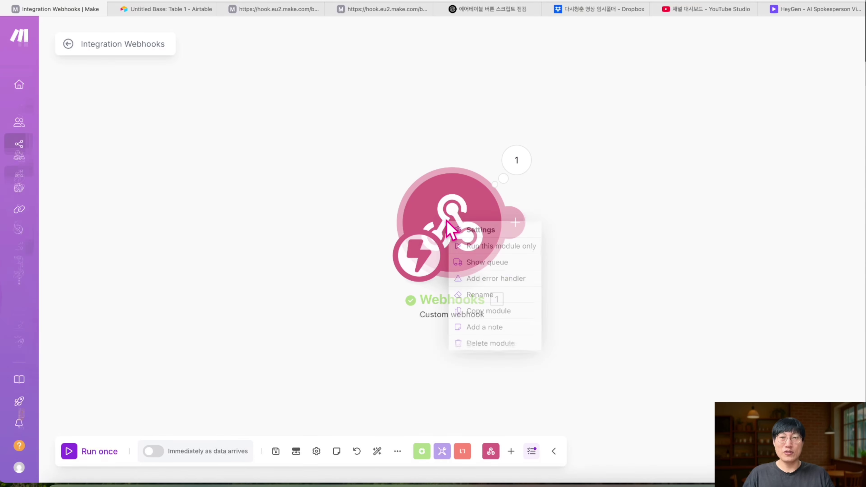
pyautogui.click(504, 295)
pyautogui.write('Airtabl')
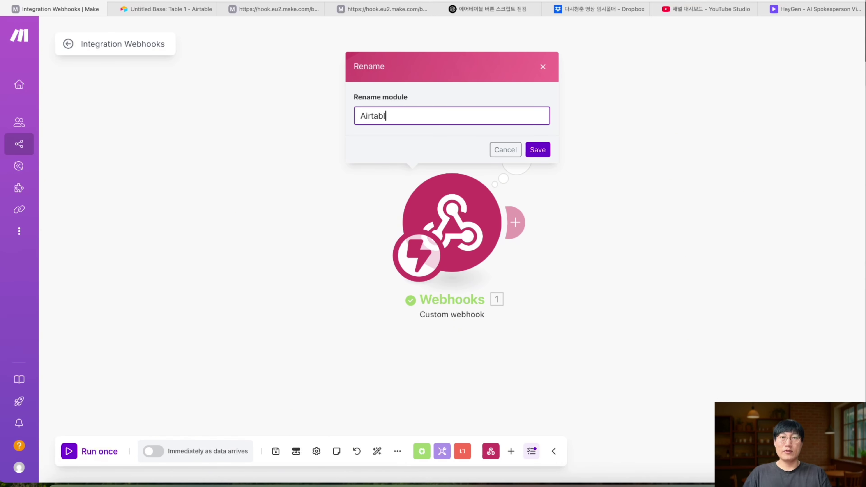
pyautogui.write('e 버튼이 속한 줄의')
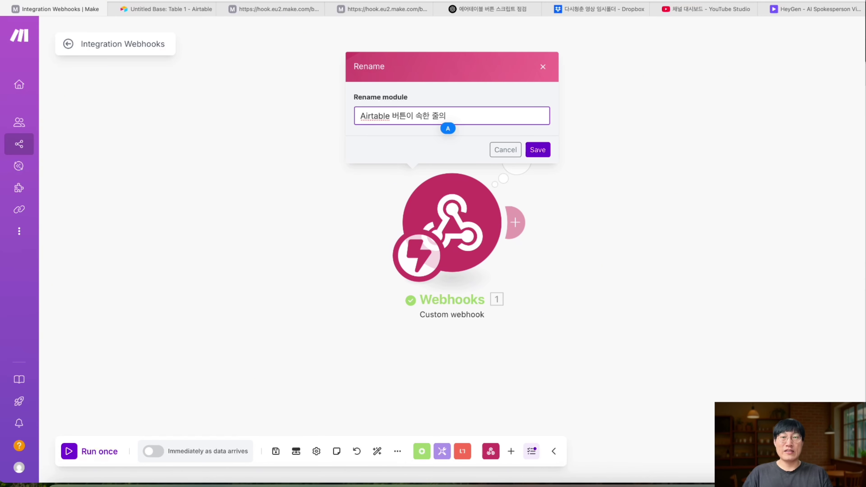
pyautogui.write(' record ID 수신')
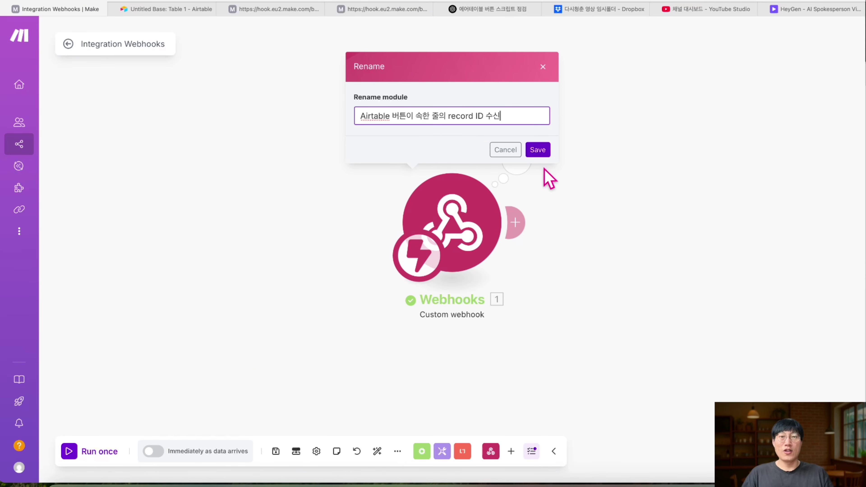
pyautogui.click(540, 152)
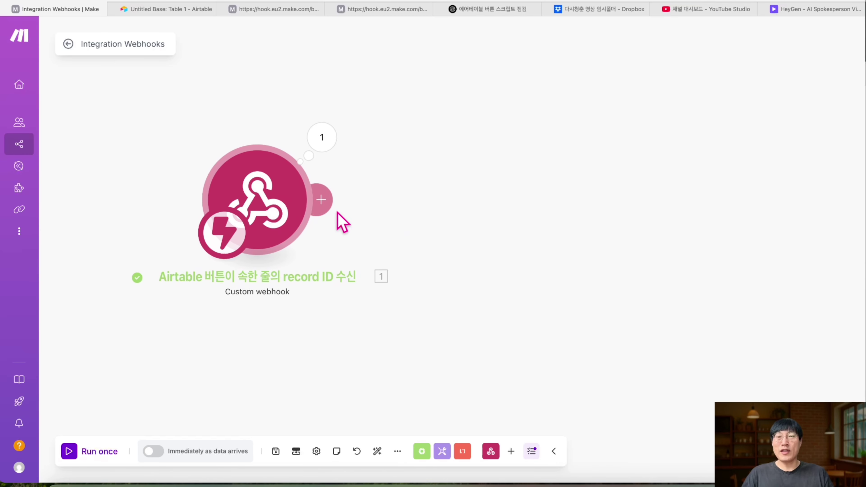
pyautogui.click(277, 10)
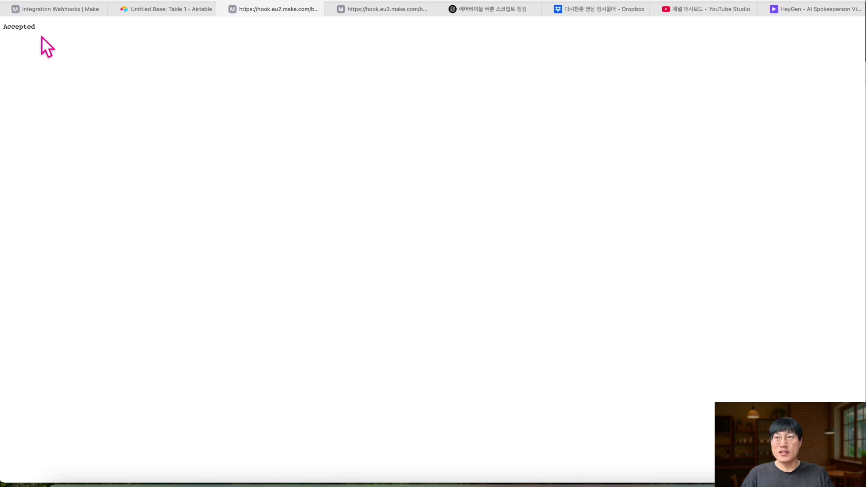
# - Close the leftover webhook Accepted page and return to the Make scenario
pyautogui.click(222, 10)
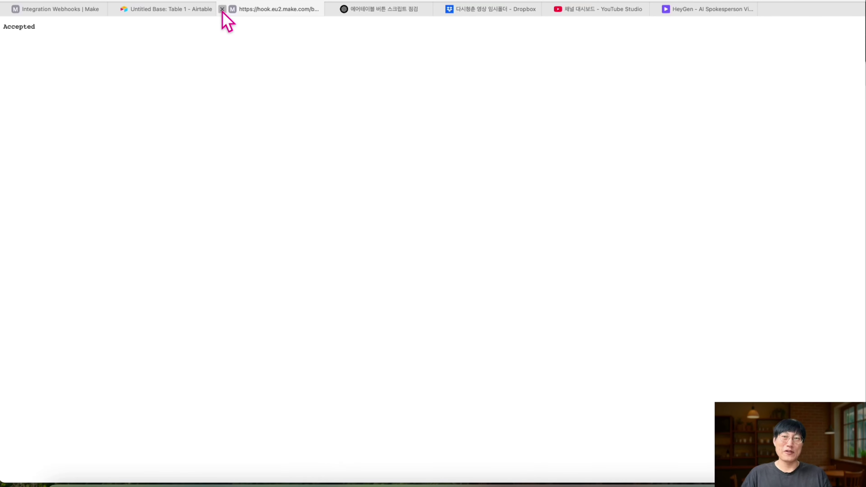
pyautogui.click(223, 10)
pyautogui.click(103, 12)
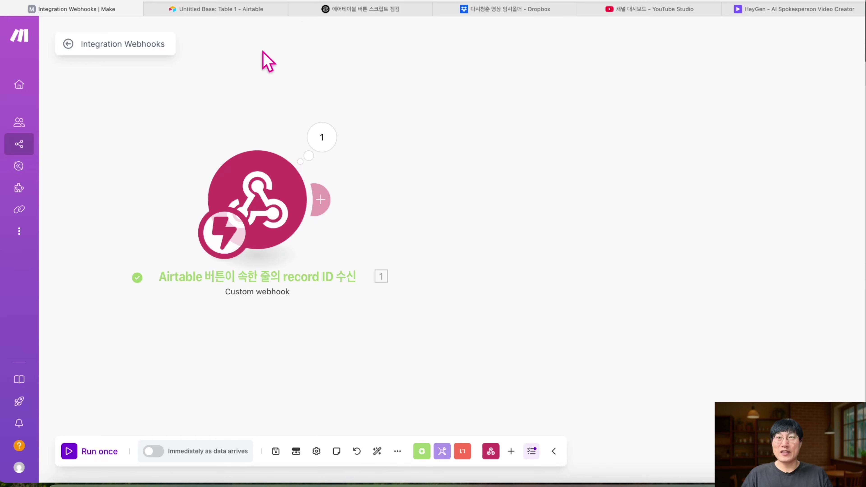
pyautogui.click(213, 12)
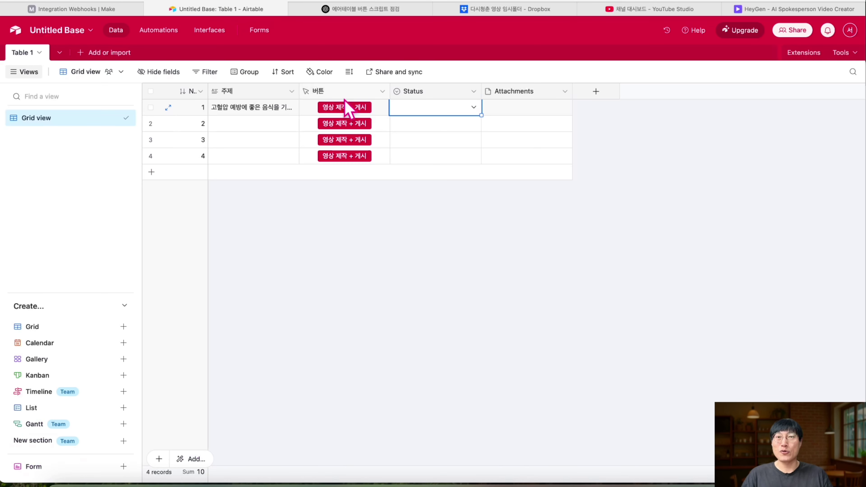
pyautogui.click(128, 14)
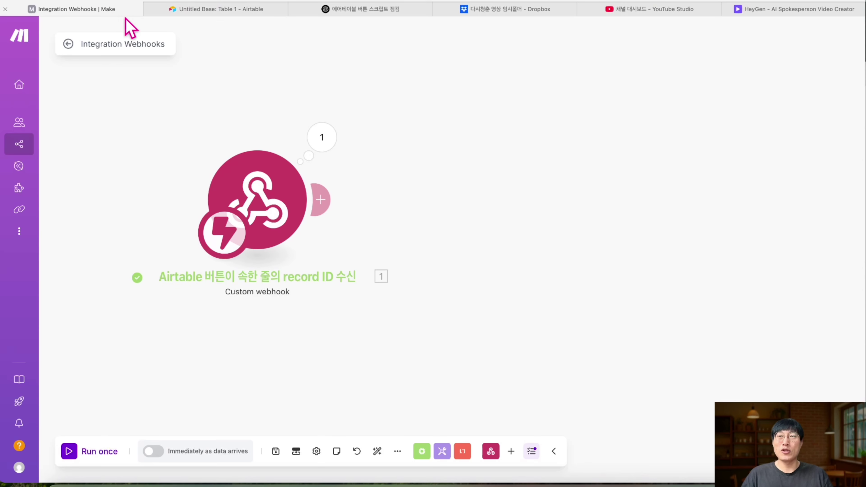
# - Add a Webhooks 'Webhook response' module with status 200 after the trigger
pyautogui.click(328, 201)
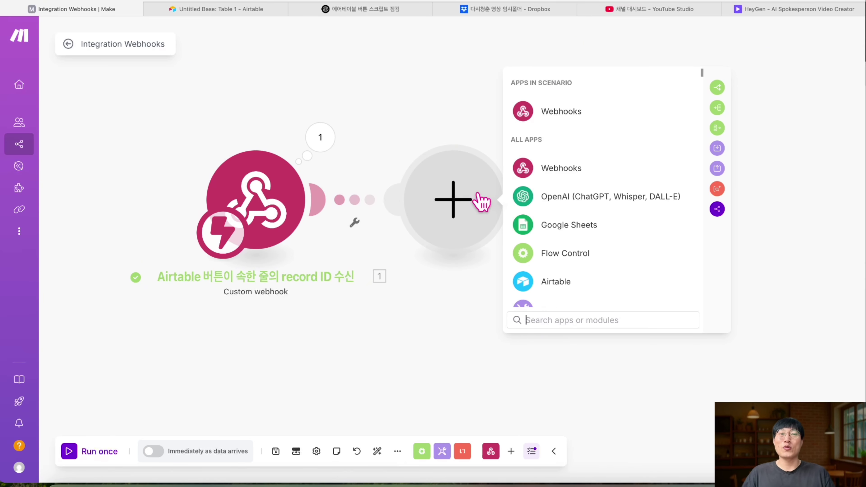
pyautogui.click(546, 126)
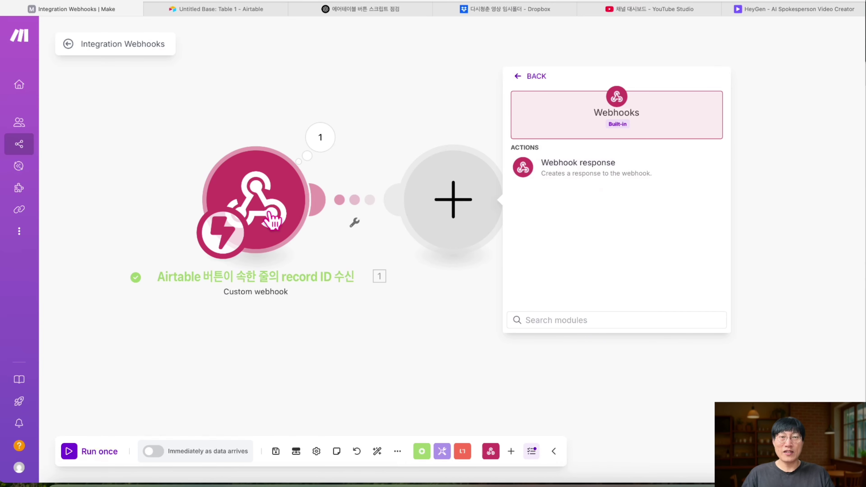
pyautogui.click(616, 164)
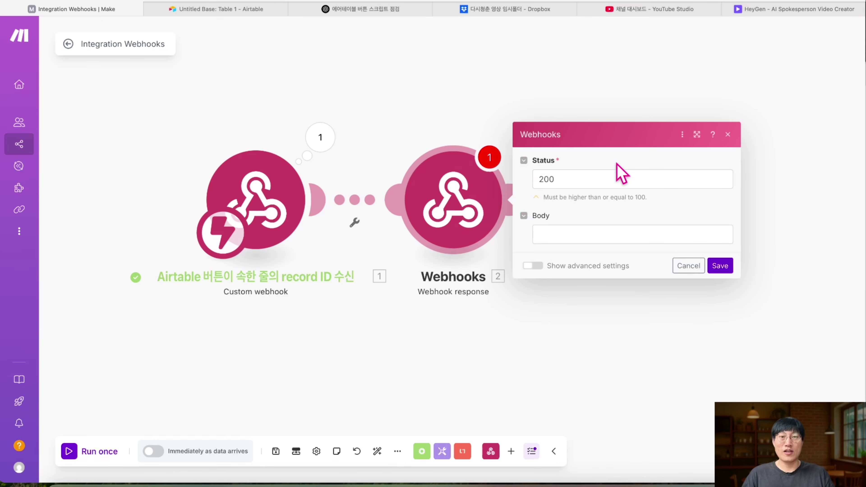
# - Paste the auto-closing HTML page code from the scenario notes PDF into the Webhook response Body
pyautogui.click(562, 234)
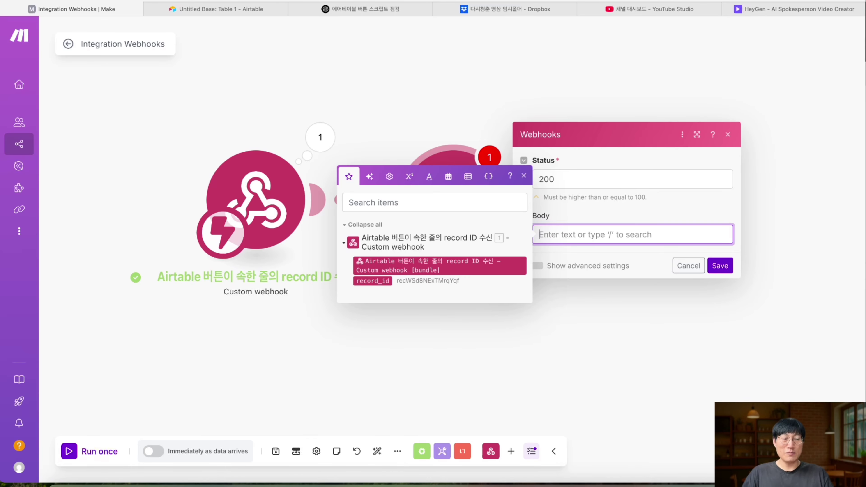
pyautogui.click(718, 483)
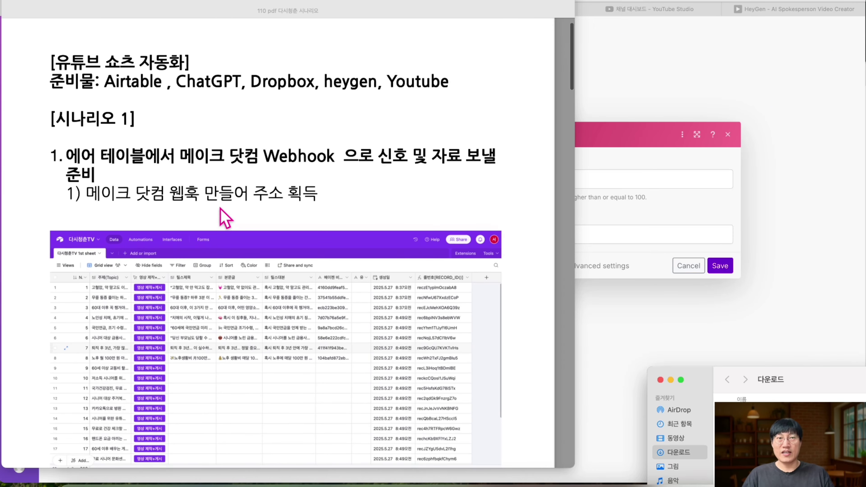
pyautogui.scroll(-10, 222, 213)
pyautogui.scroll(-5, 222, 213)
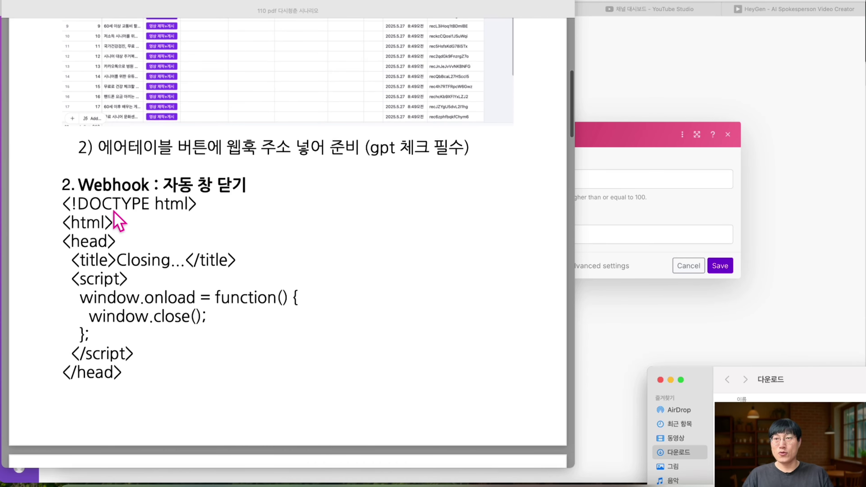
pyautogui.tripleClick(102, 107)
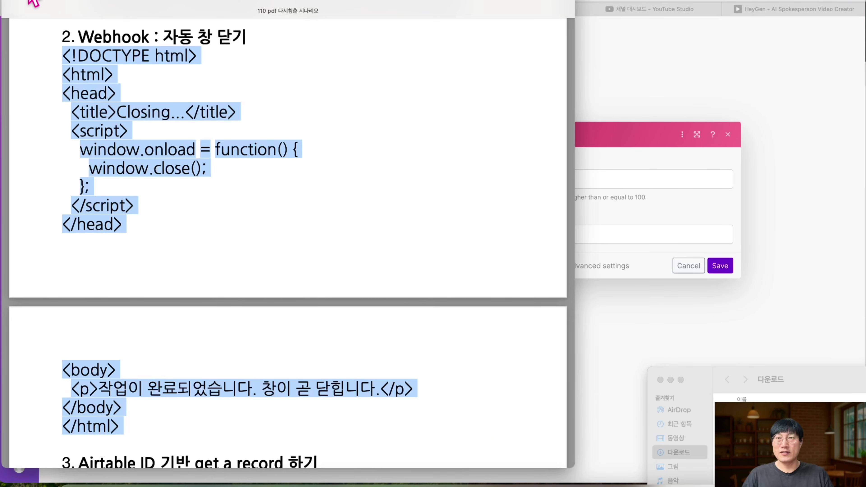
pyautogui.moveTo(172, 8); pyautogui.dragTo(613, 429)
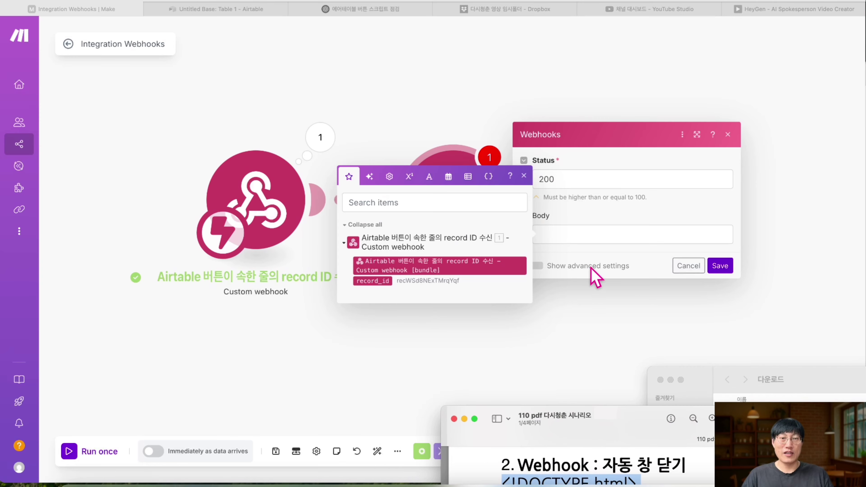
pyautogui.click(574, 235)
pyautogui.write('<!DOCTYPE html> <html> <head> <title>Closing...</title> <script> window.onload = window.close(); function() { }; </script> </head> <body> </body> </html> <p>작업이 완료되었습니다. 창이 곧 닫힙니다.</p>')
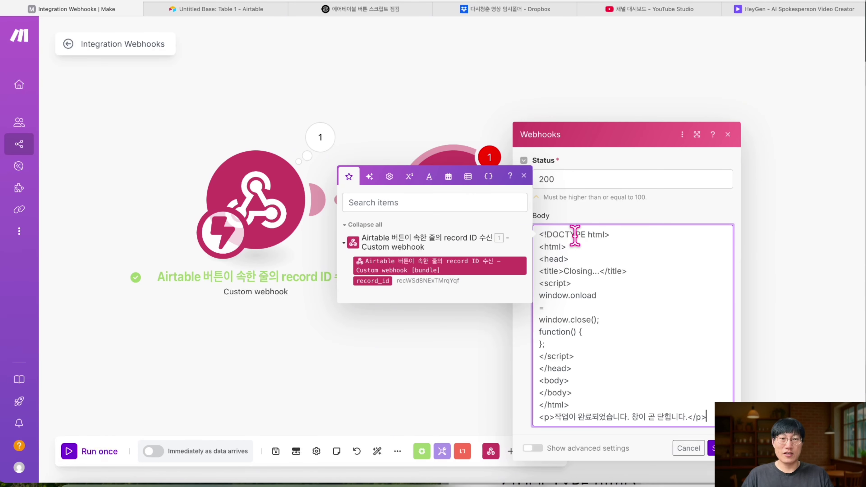
pyautogui.click(712, 447)
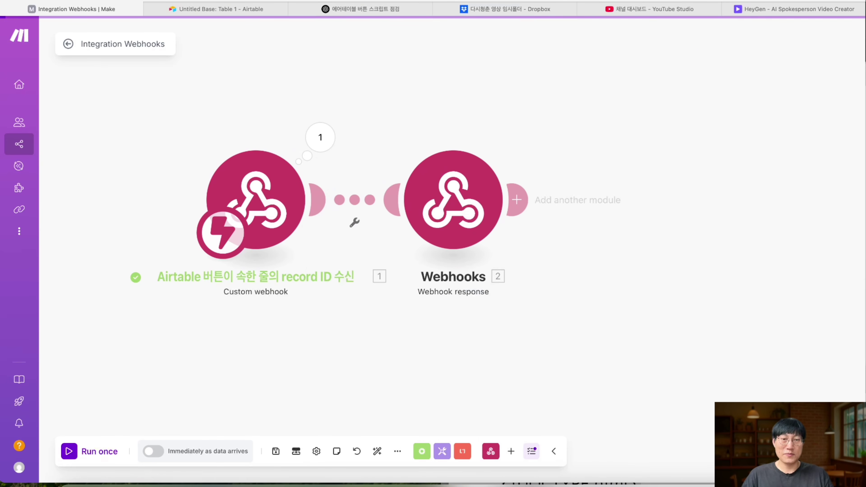
# - Rename the Webhook response module 'Accept 창 자동으로 닫게하기'
pyautogui.rightClick(450, 197)
pyautogui.click(481, 254)
pyautogui.write('Accept ')
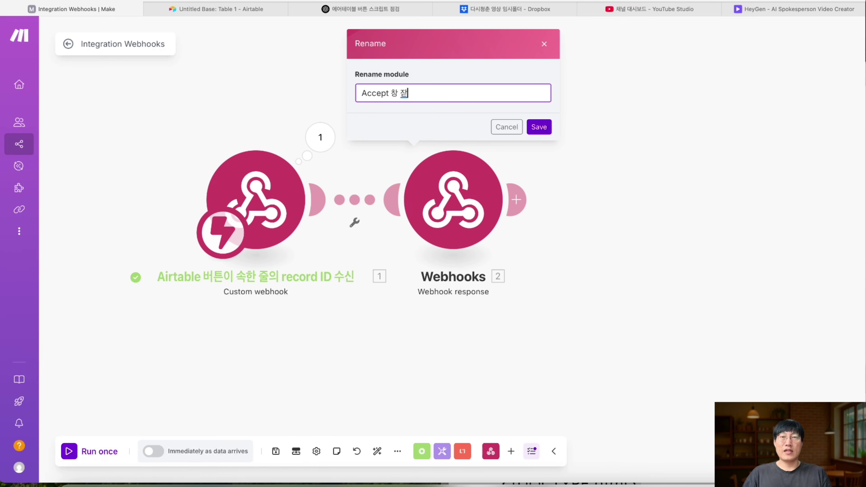
pyautogui.write('창 자동으로 닫게하기')
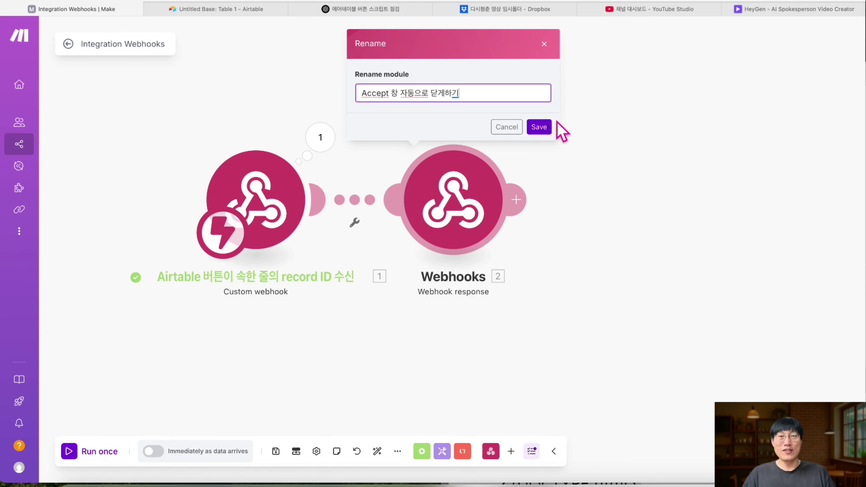
pyautogui.click(539, 129)
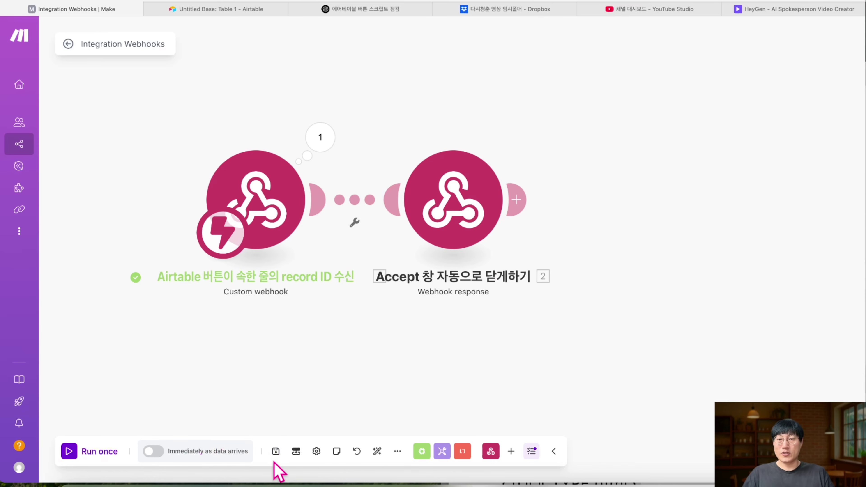
# - Save the scenario, retitle it '(방송용) 다시청춘', and run it once
pyautogui.click(276, 454)
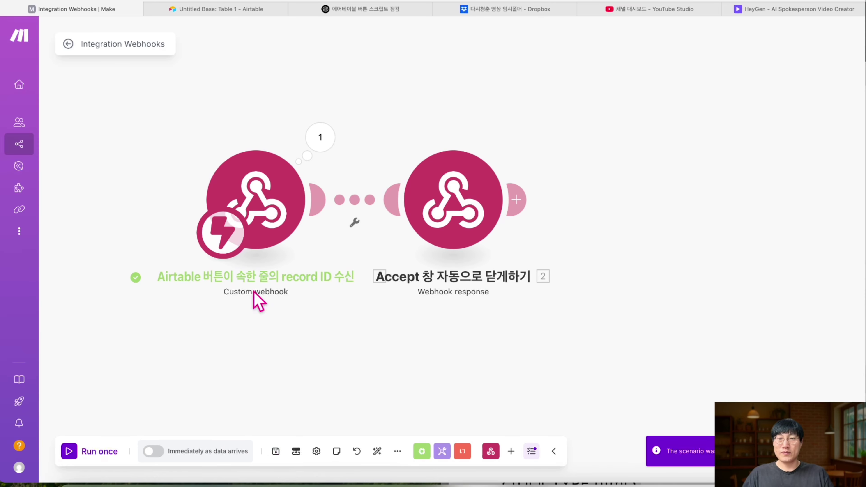
pyautogui.click(118, 39)
pyautogui.write('(방송')
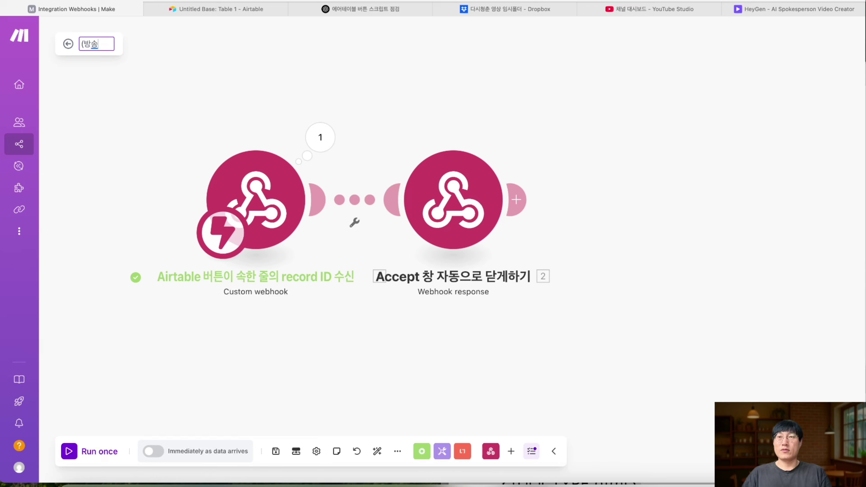
pyautogui.write('용) 다시청')
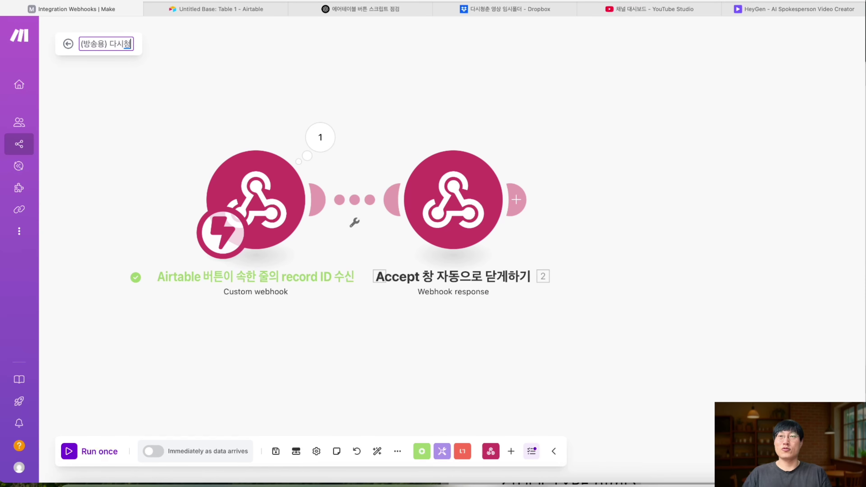
pyautogui.write('춘')
pyautogui.press('Return')
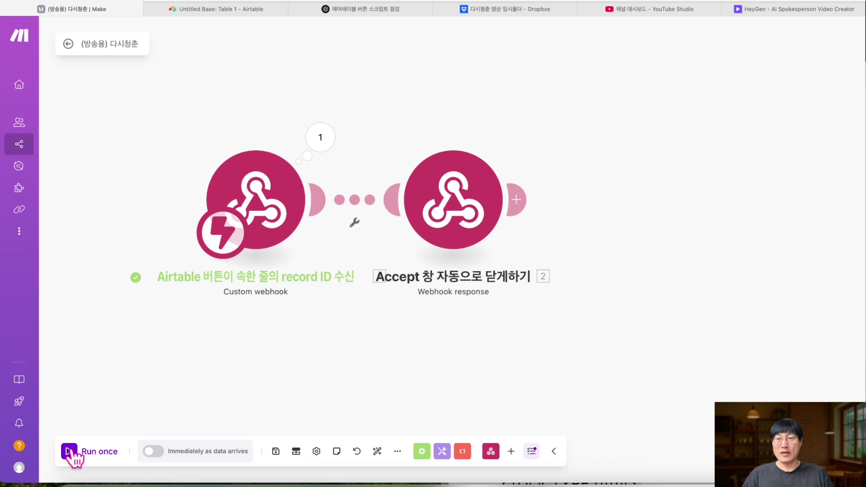
pyautogui.click(69, 454)
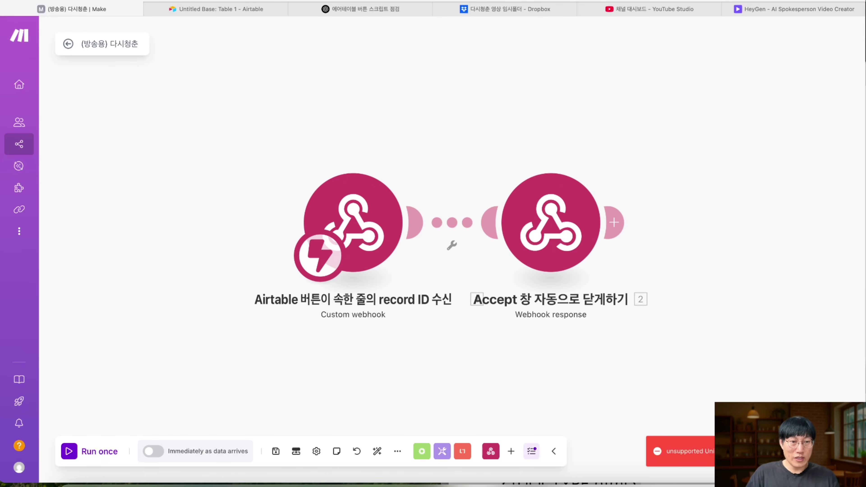
# - Save and rerun the scenario, then select all the Webhook response Body HTML and go to ChatGPT
pyautogui.click(276, 451)
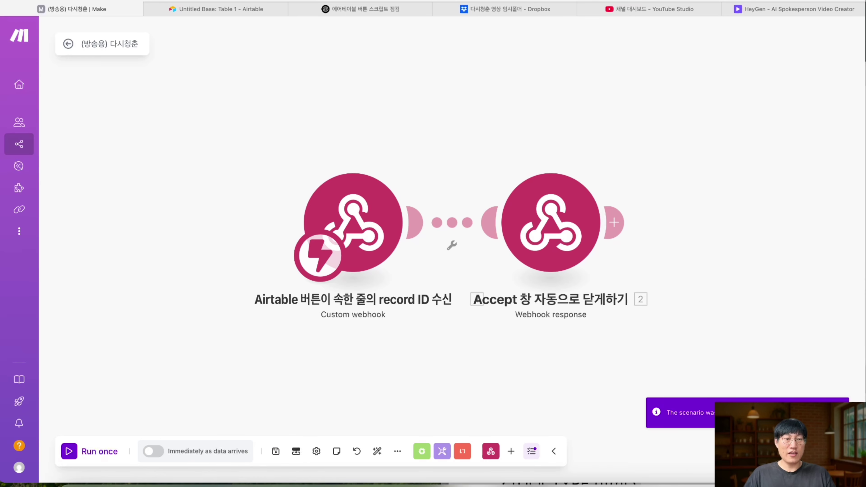
pyautogui.click(68, 451)
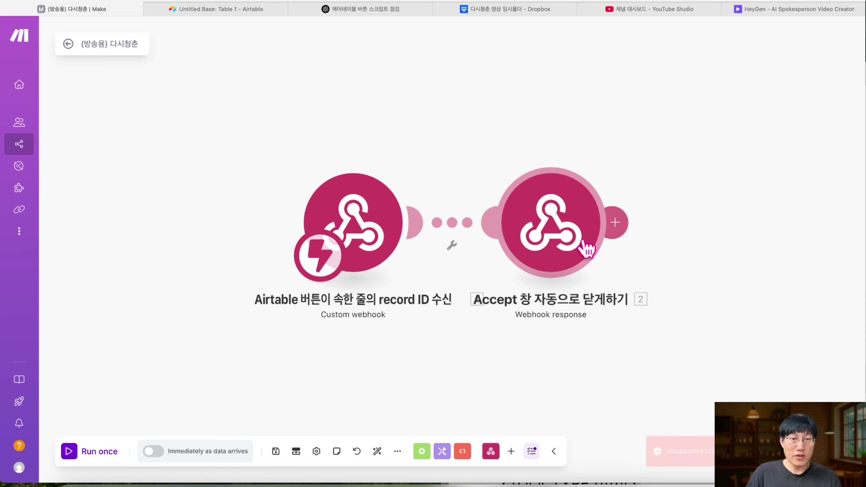
pyautogui.click(586, 249)
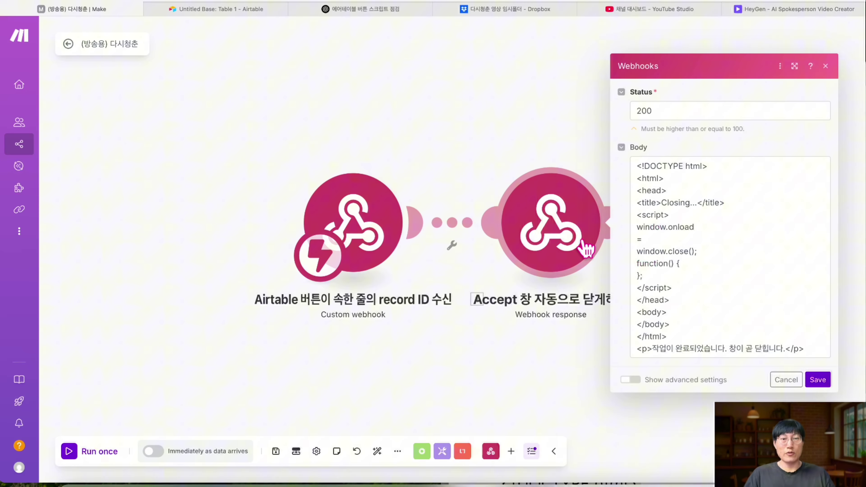
pyautogui.click(715, 264)
pyautogui.hotkey('ctrl', 'a')
pyautogui.hotkey('ctrl', 'c')
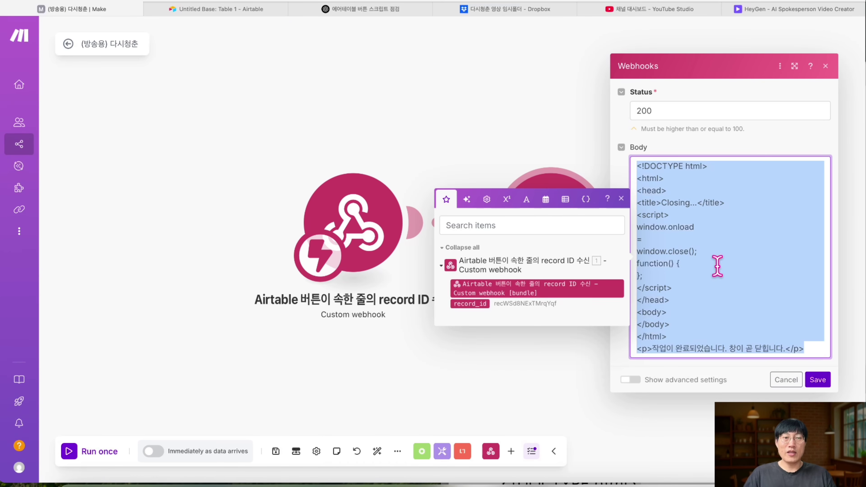
pyautogui.click(392, 10)
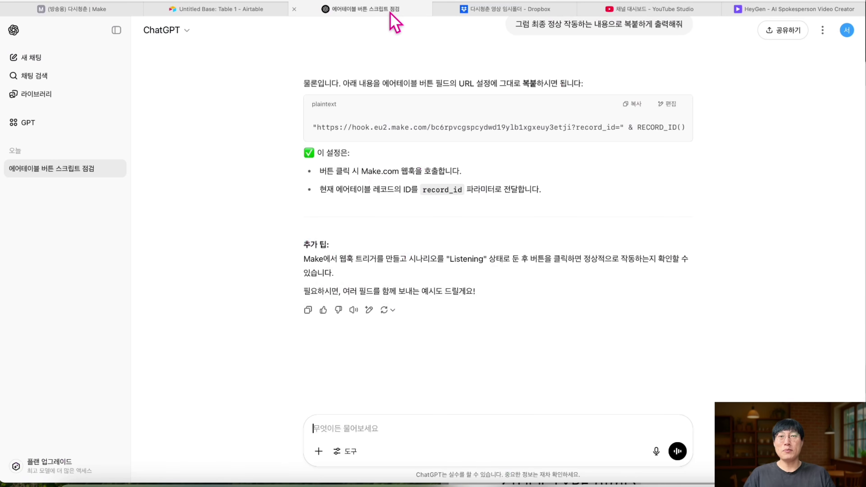
# - Send ChatGPT the Body HTML with the request '작동 잘되게! 최종 복붙할 내용 출력해줘'
pyautogui.click(358, 402)
pyautogui.hotkey('ctrl', 'v')
pyautogui.press('Return')
pyautogui.write('작동 ')
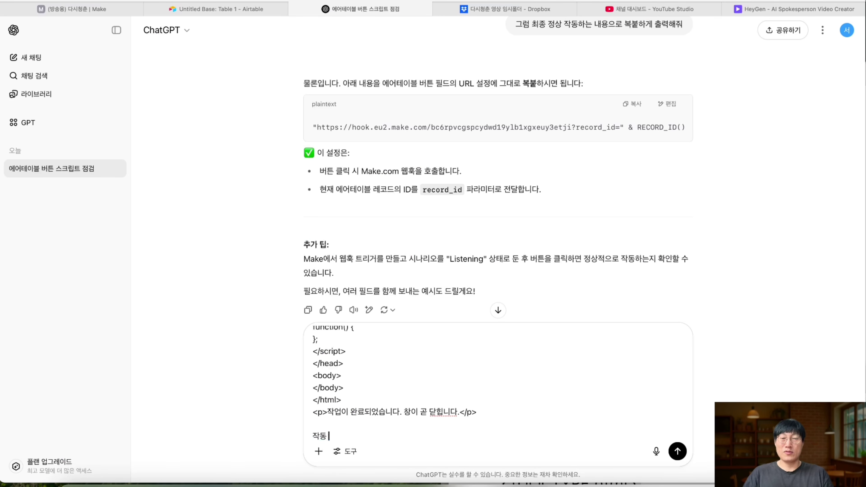
pyautogui.write('잘되게! 최종 복붙')
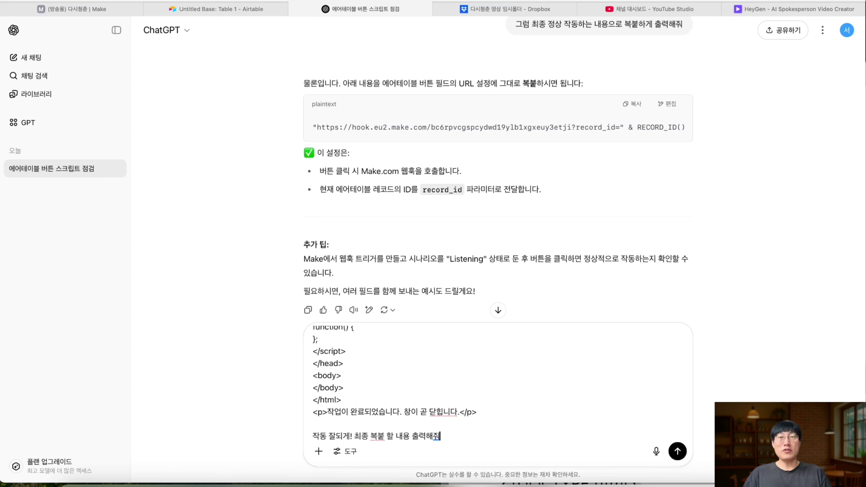
pyautogui.write('할 내용 출력해줘')
pyautogui.press('Return')
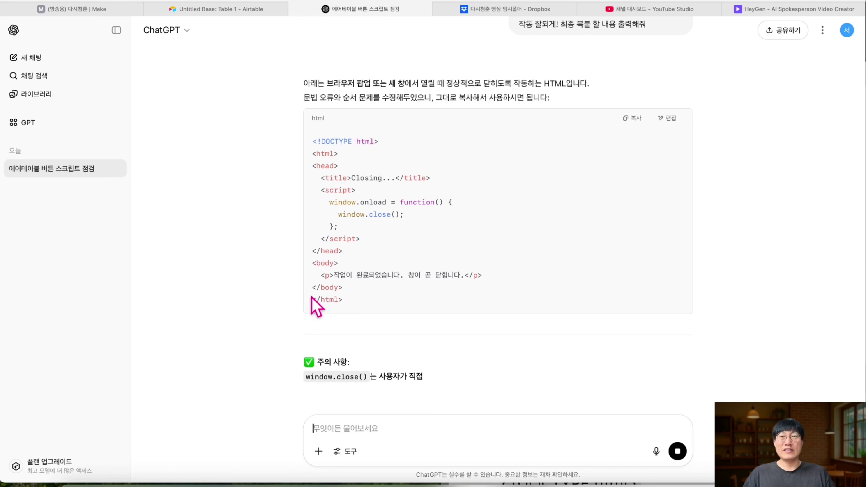
# - Copy ChatGPT's corrected HTML code and paste it into Make's Body field
pyautogui.moveTo(341, 296); pyautogui.dragTo(308, 290)
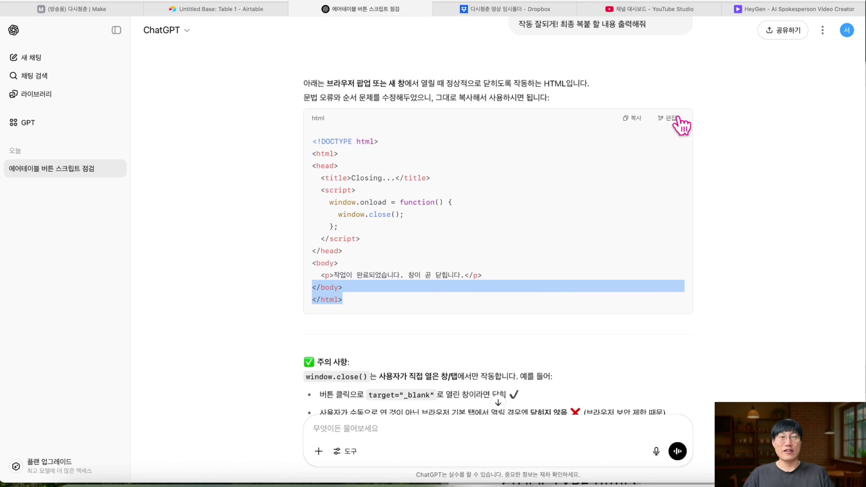
pyautogui.click(635, 118)
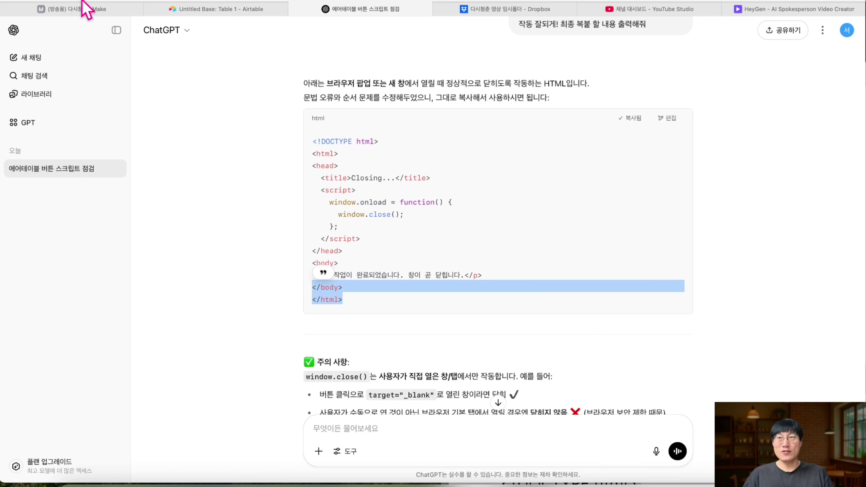
pyautogui.click(85, 10)
pyautogui.press('super+v')
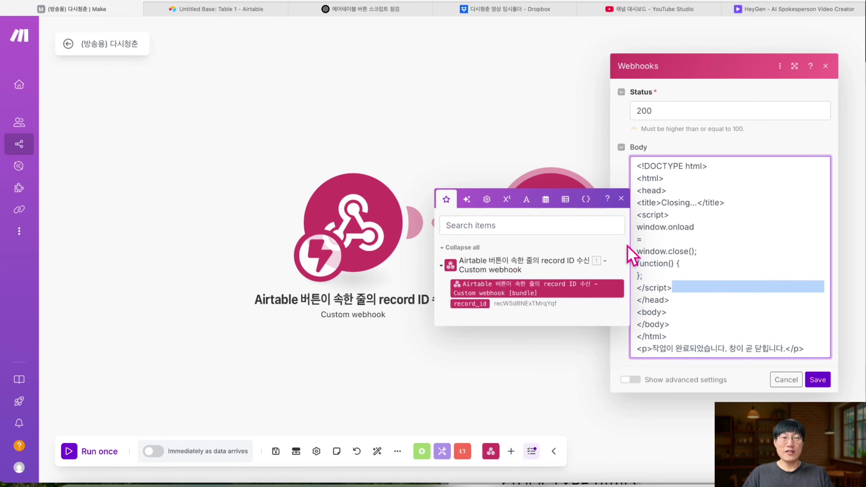
# - Replace all Body text with the corrected auto-closing HTML and save the Webhook response settings
pyautogui.click(719, 203)
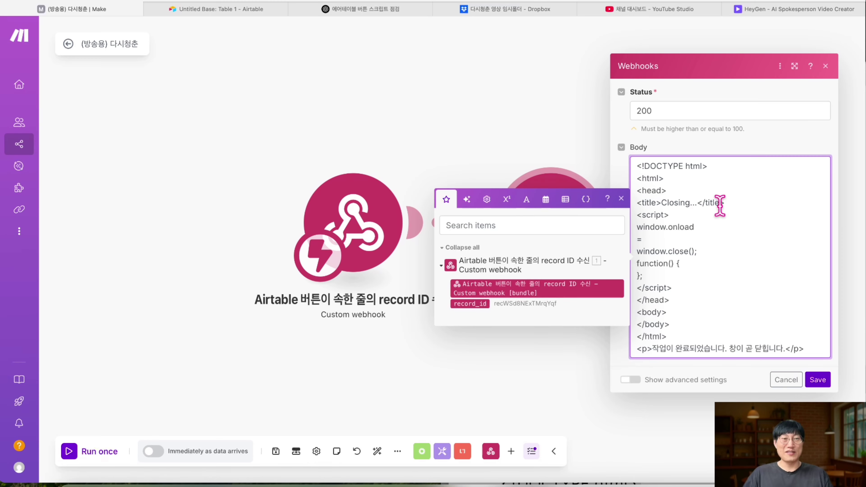
pyautogui.press('super+a')
pyautogui.press('super+v')
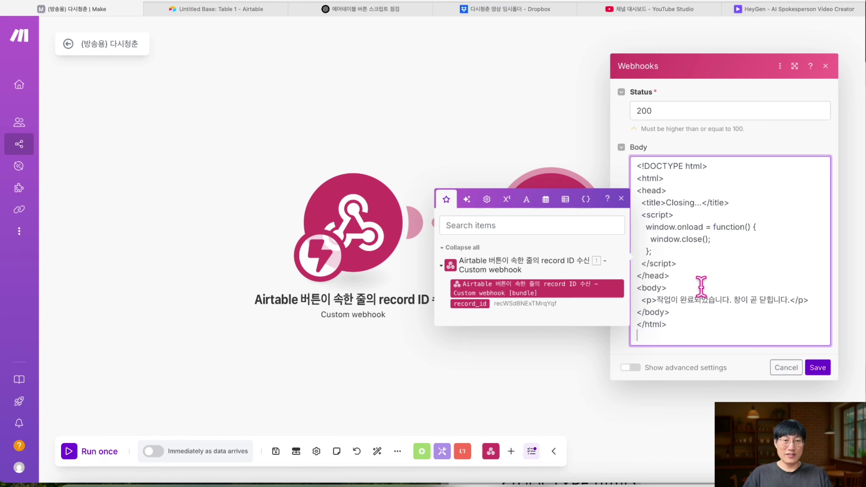
pyautogui.moveTo(679, 330); pyautogui.dragTo(685, 324)
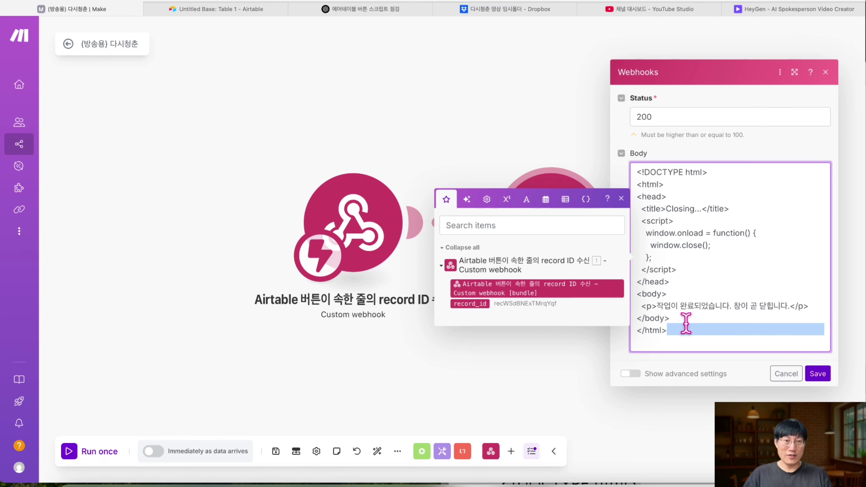
pyautogui.click(816, 361)
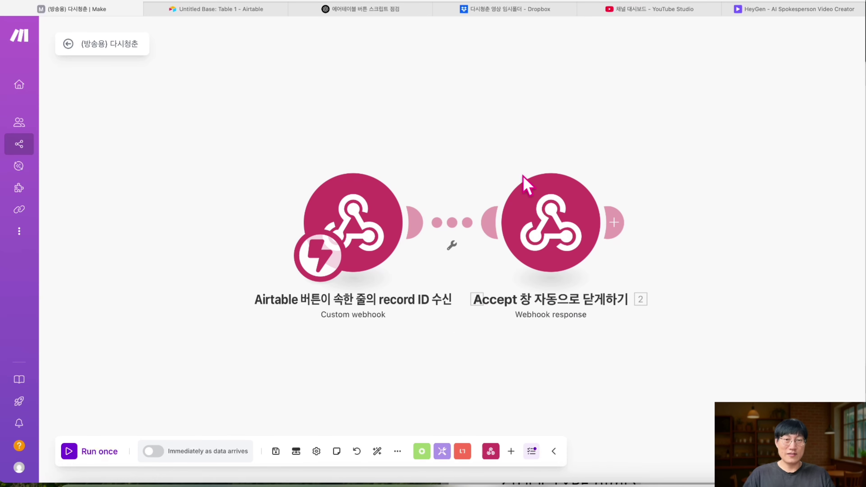
# - Save the scenario and run it once so it waits for webhook data
pyautogui.click(275, 451)
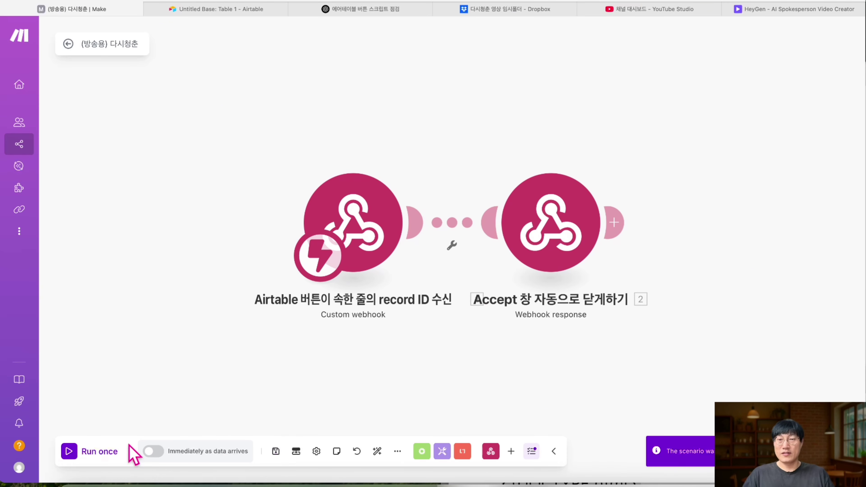
pyautogui.click(88, 451)
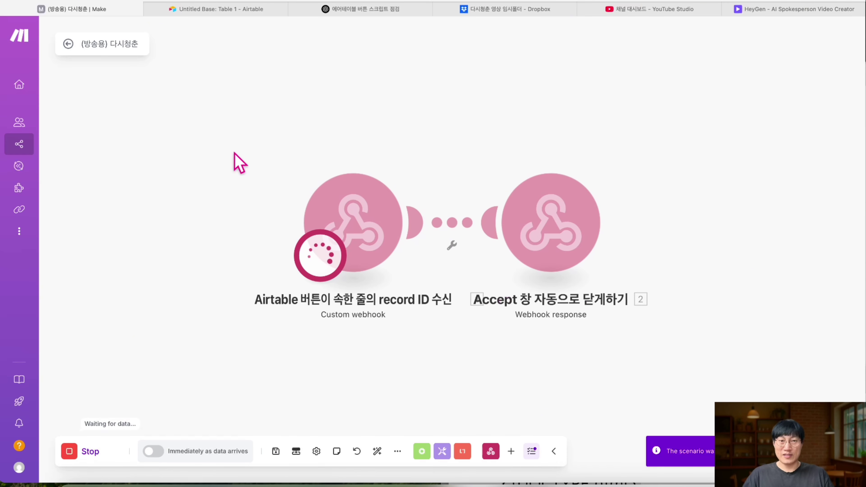
pyautogui.click(223, 9)
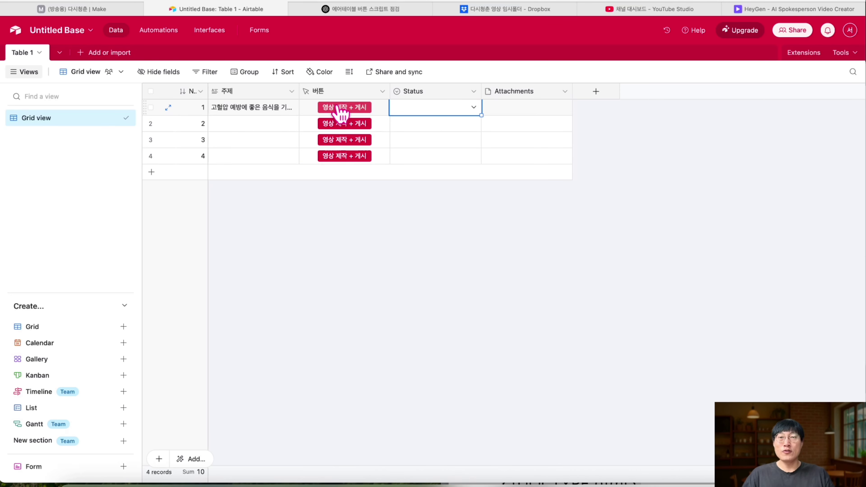
pyautogui.click(84, 10)
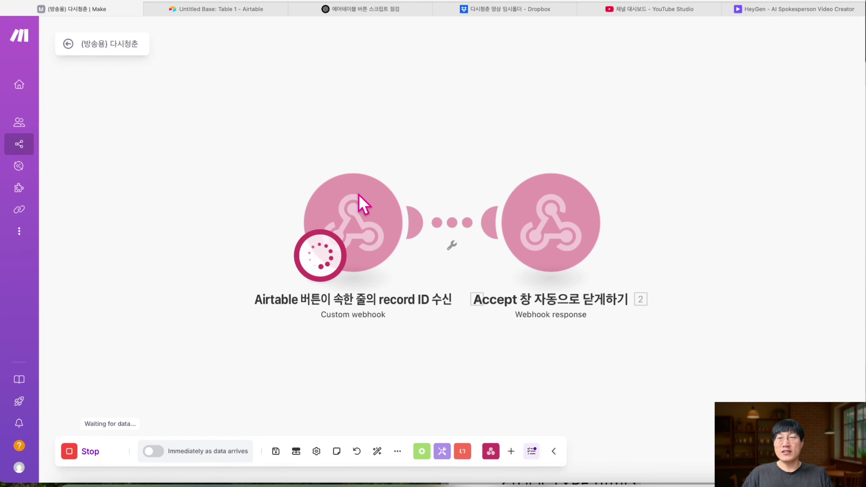
pyautogui.click(227, 10)
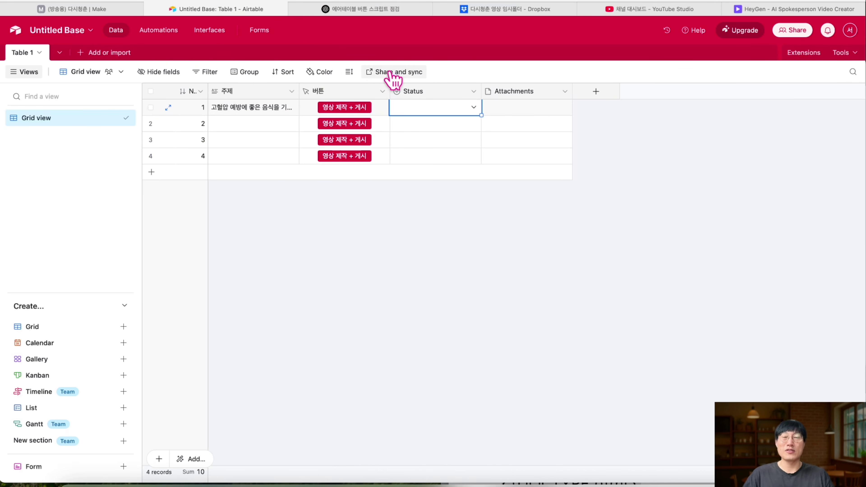
# - Trigger the webhook from Airtable row 1 and confirm the received record_id and webhook response
pyautogui.click(104, 14)
pyautogui.click(175, 10)
pyautogui.click(341, 109)
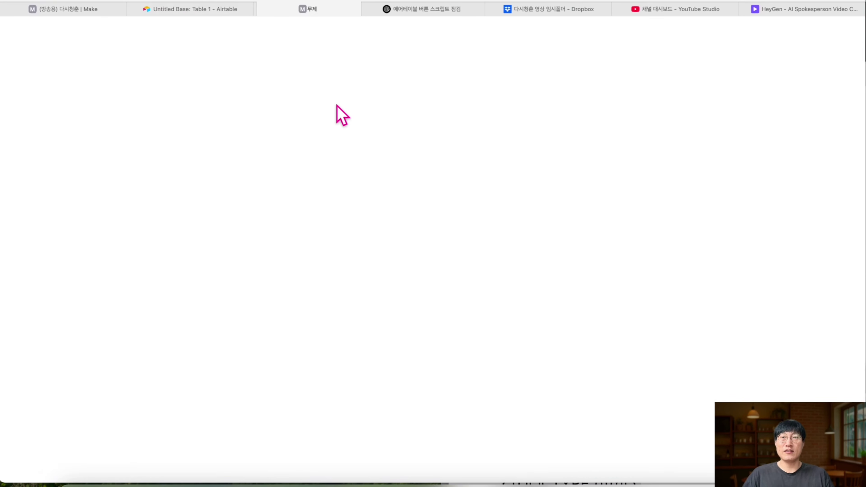
pyautogui.press('super+w')
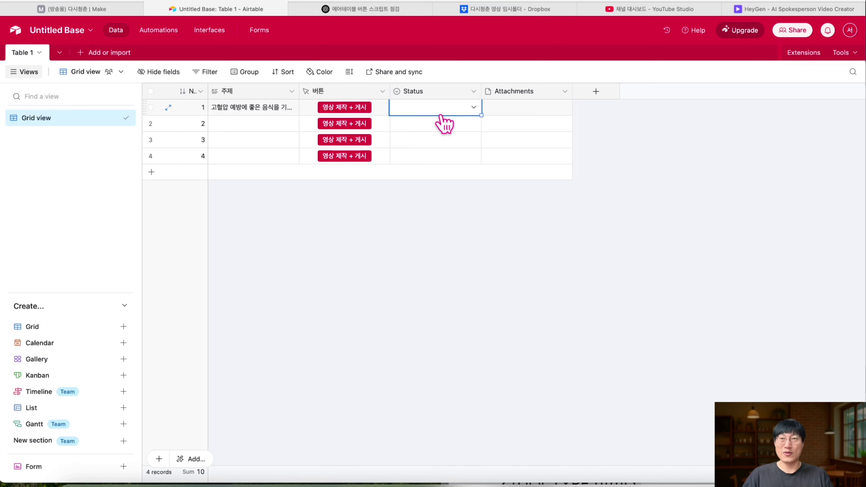
pyautogui.click(102, 10)
pyautogui.click(405, 153)
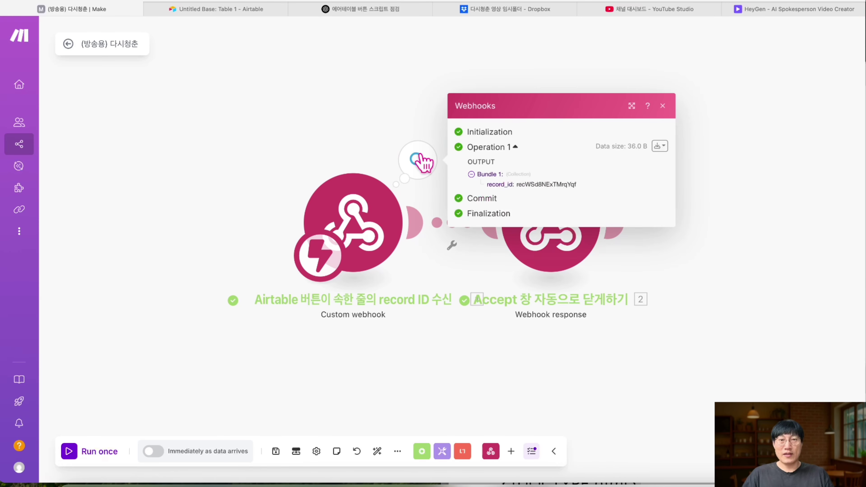
pyautogui.click(662, 107)
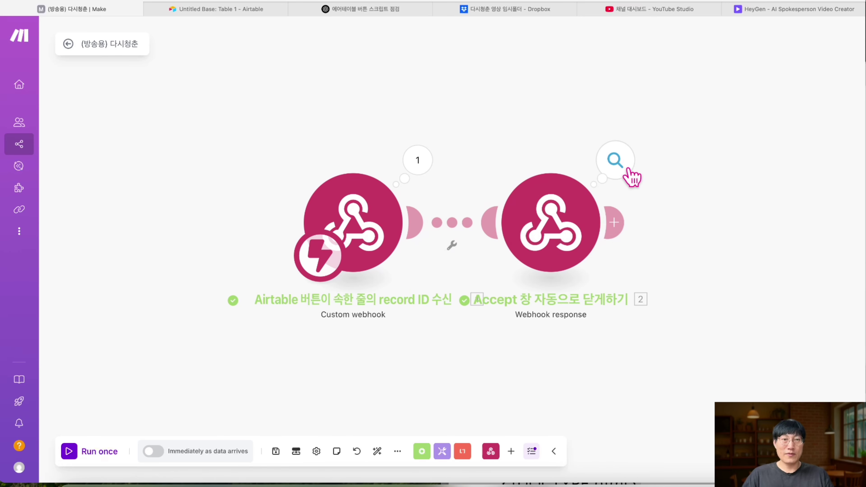
pyautogui.click(624, 168)
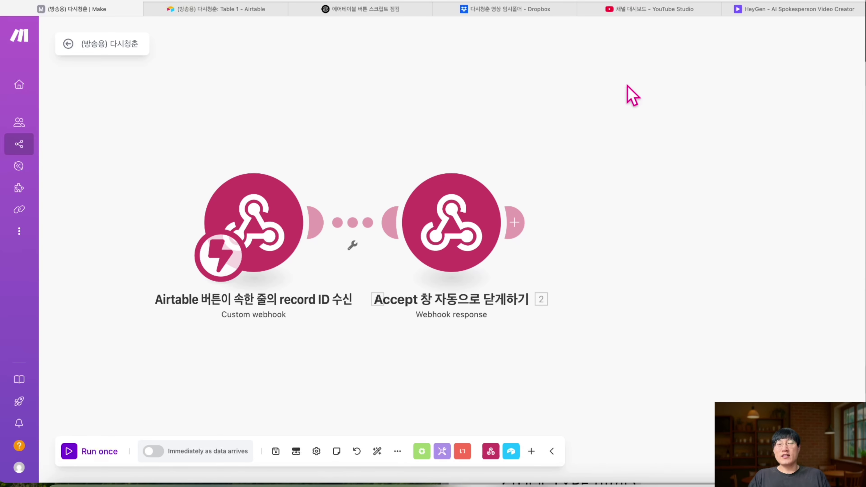
# - Add an Airtable Get a Record module after the Webhook response module
pyautogui.click(202, 10)
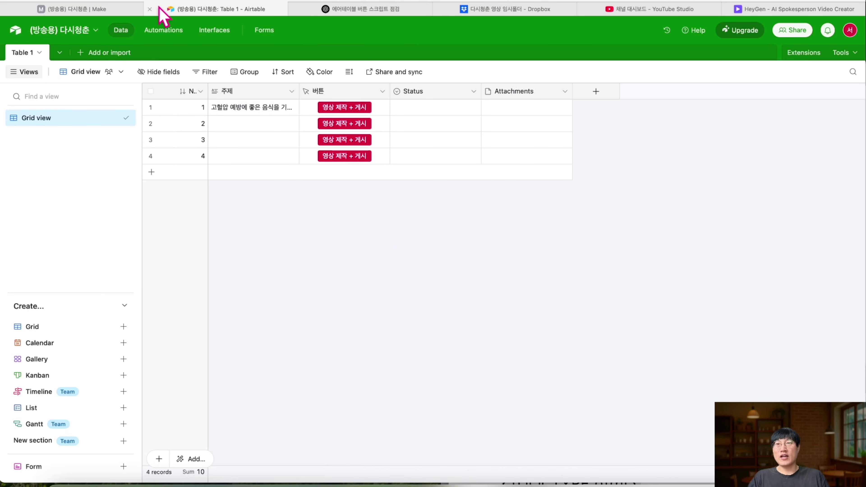
pyautogui.click(124, 11)
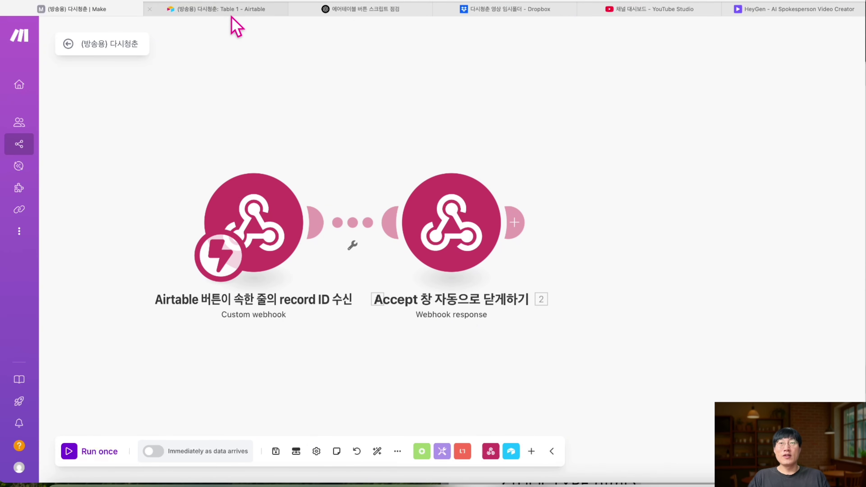
pyautogui.click(225, 9)
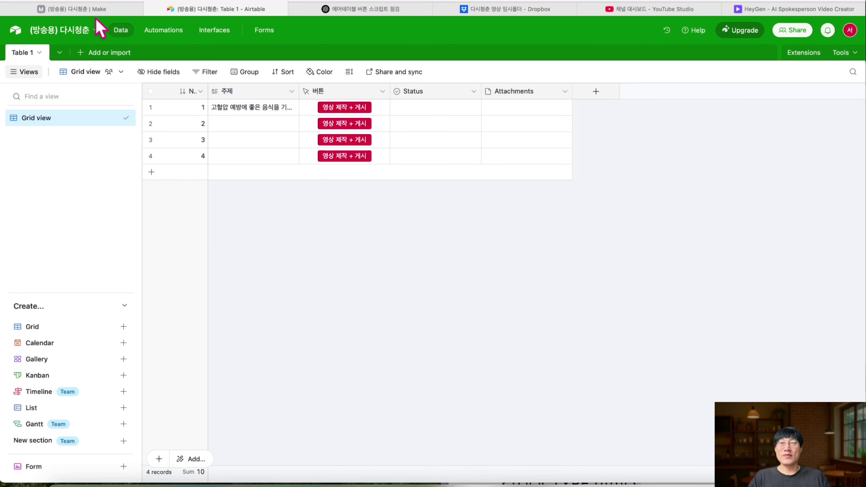
pyautogui.click(95, 9)
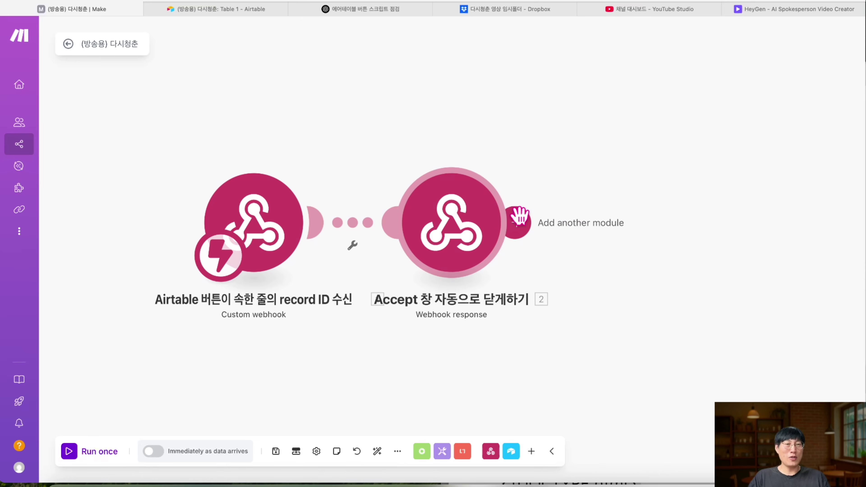
pyautogui.click(518, 218)
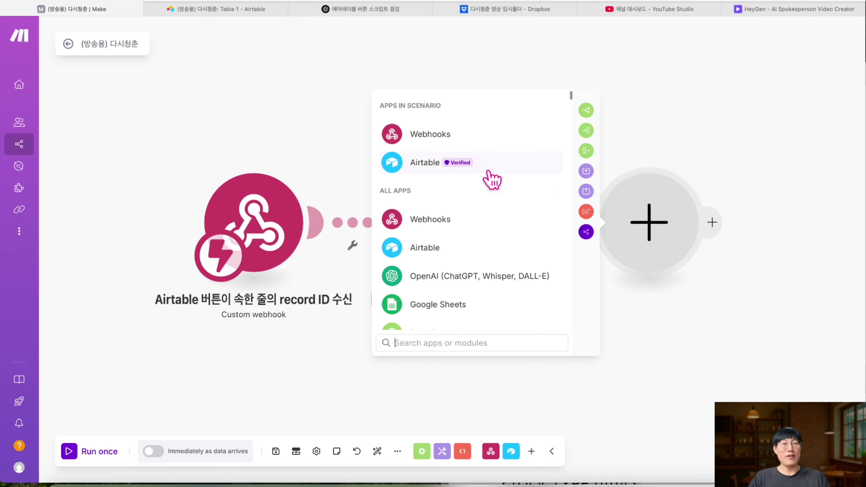
pyautogui.click(488, 170)
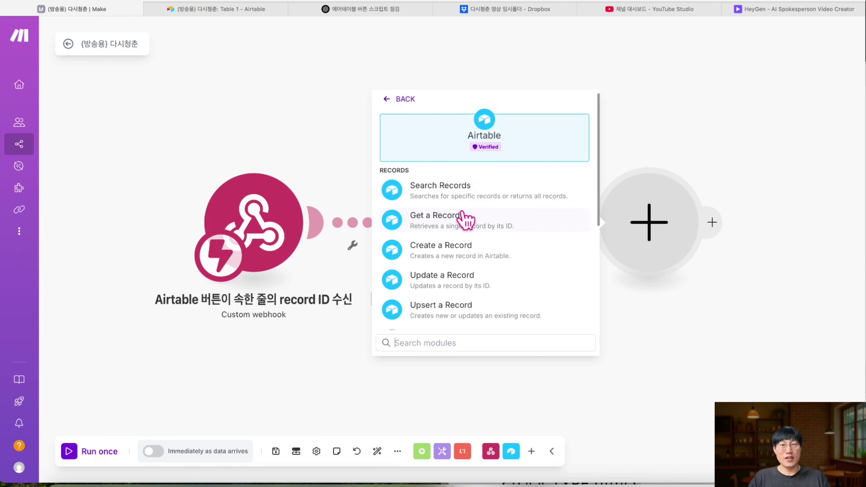
pyautogui.click(445, 226)
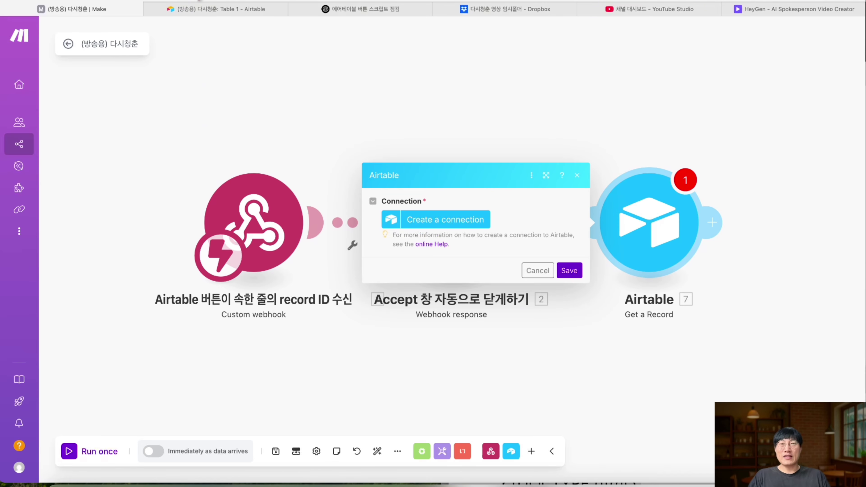
pyautogui.click(214, 9)
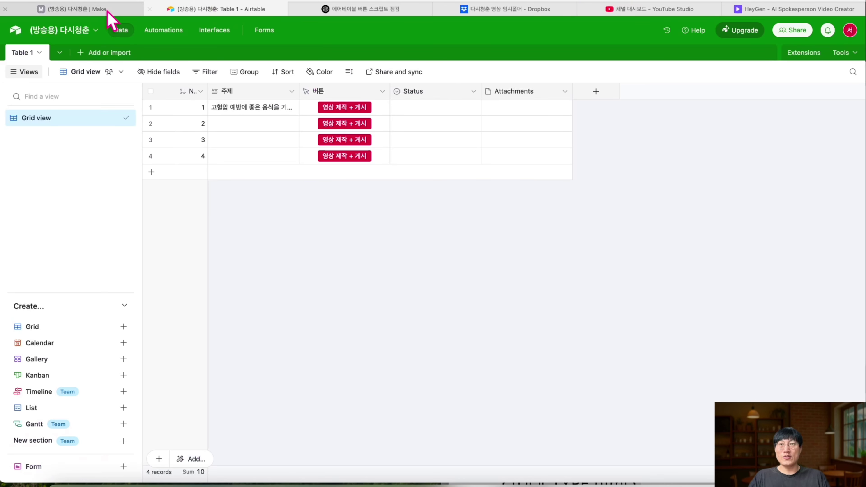
# - Create an Airtable OAuth connection named '(방송용) 건강쇼츠' with access to all bases
pyautogui.click(102, 8)
pyautogui.click(474, 222)
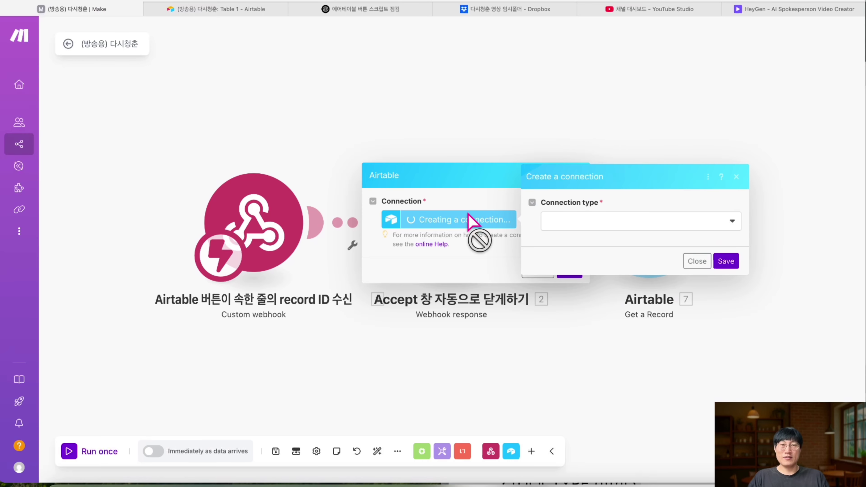
pyautogui.click(627, 223)
pyautogui.click(587, 239)
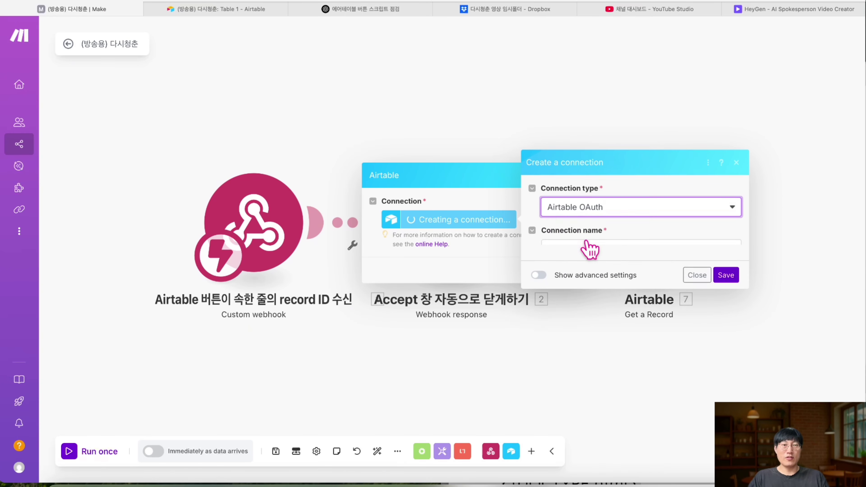
pyautogui.click(593, 244)
pyautogui.tripleClick(597, 243)
pyautogui.write('(방송용) 건강쇼츠')
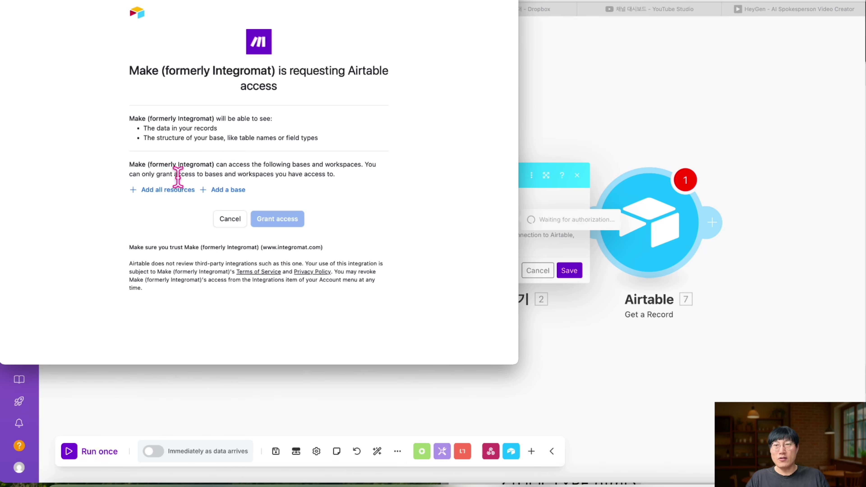
pyautogui.click(163, 191)
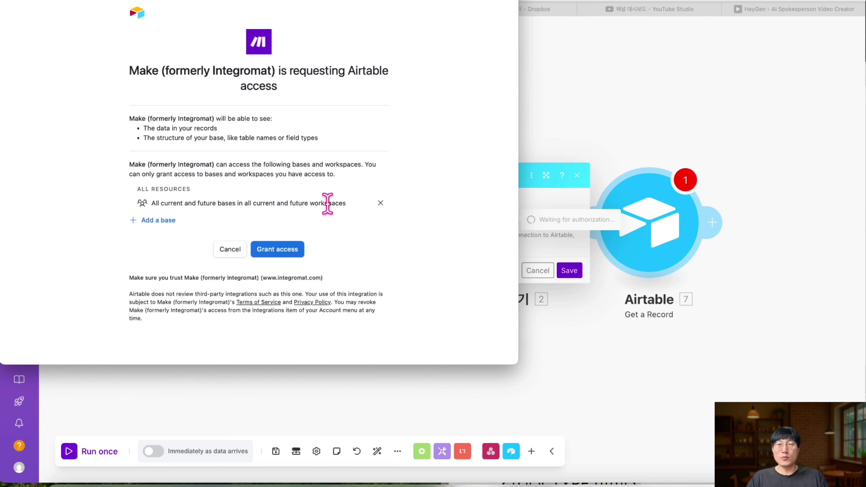
pyautogui.click(286, 252)
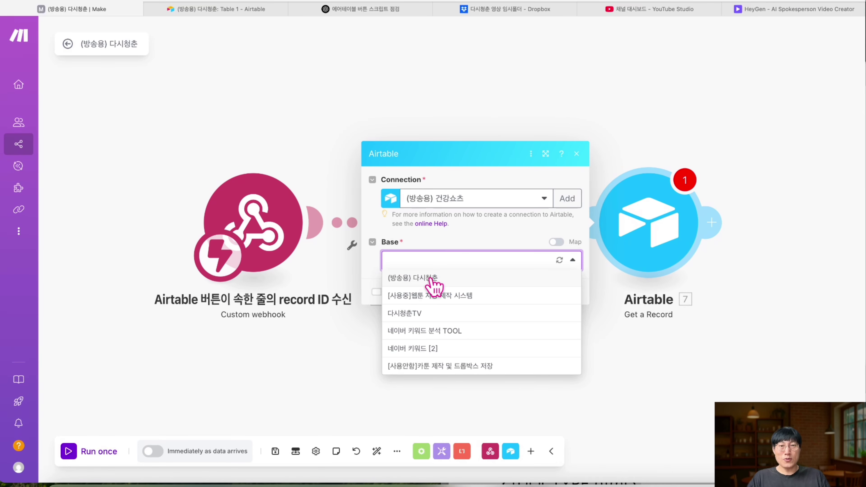
# - Choose Table 1 in the (방송용) 다시청춘 base for Get a Record
pyautogui.click(238, 10)
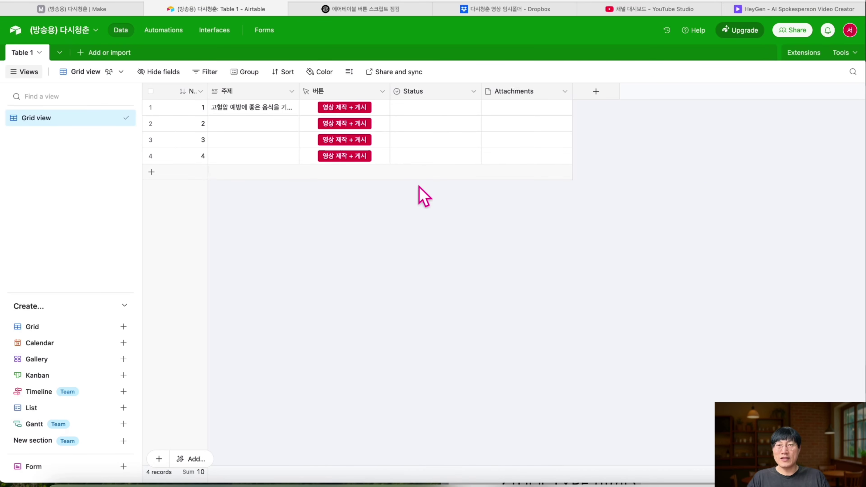
pyautogui.click(117, 12)
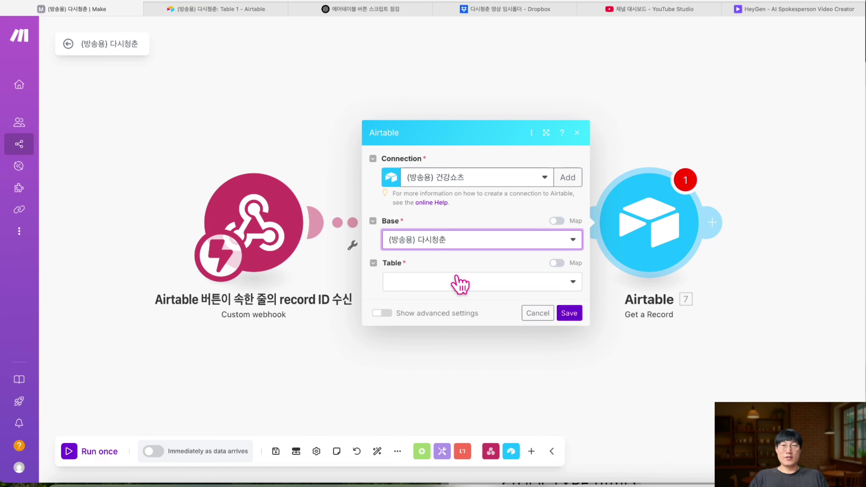
pyautogui.click(457, 285)
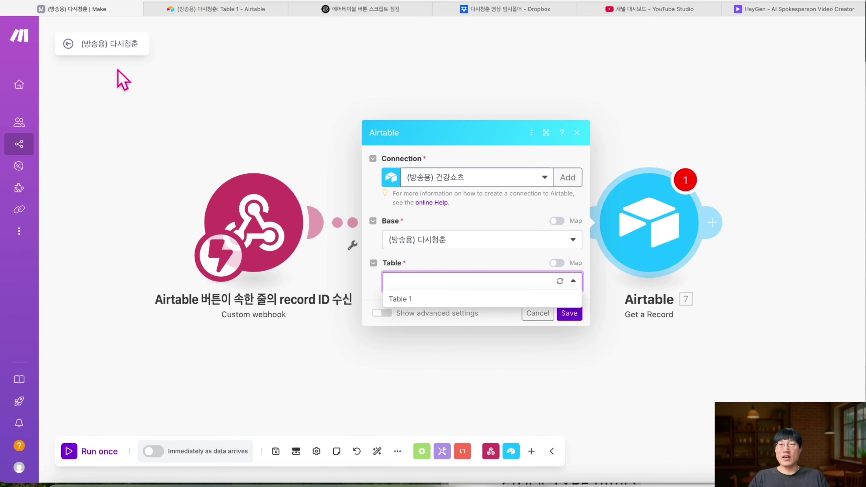
pyautogui.click(207, 10)
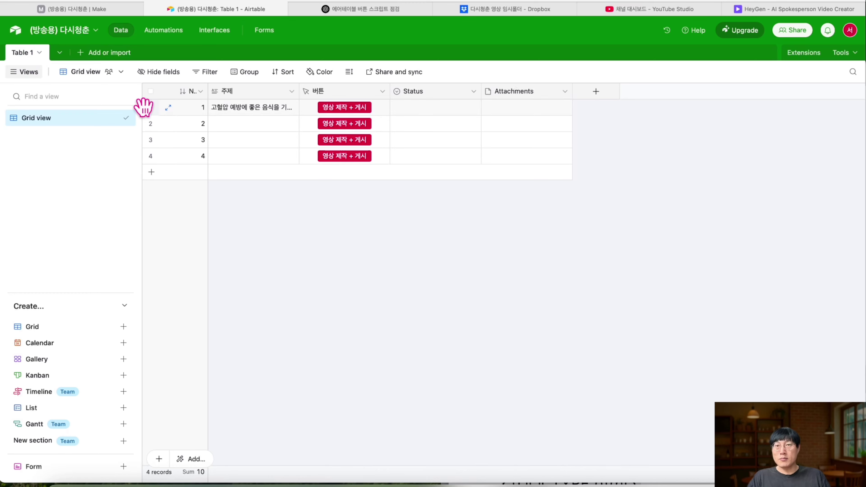
pyautogui.click(100, 11)
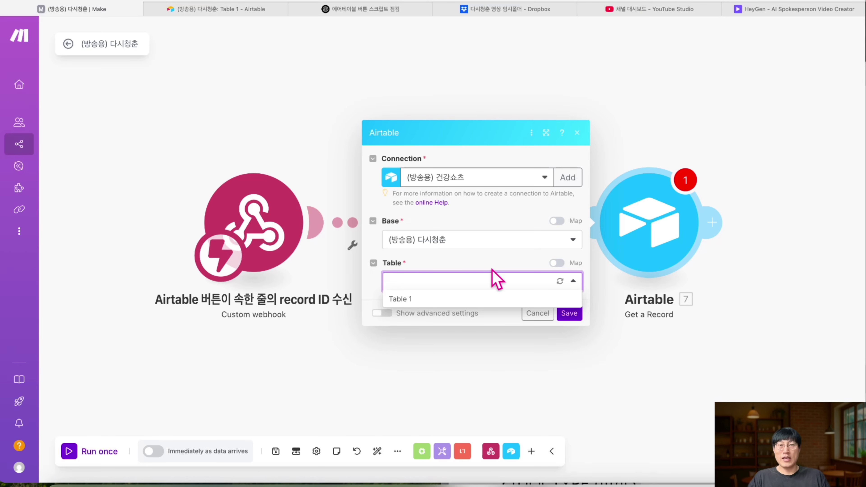
pyautogui.click(473, 301)
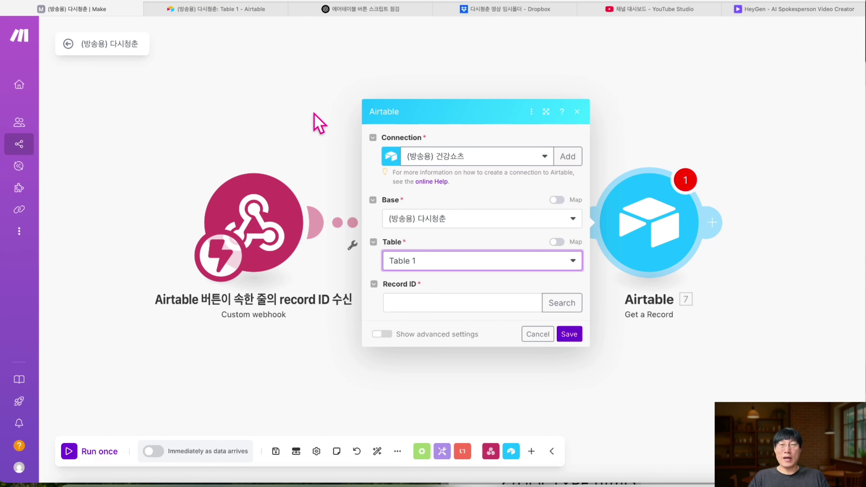
# - Map the webhook's record_id into Record ID and save the module
pyautogui.click(417, 304)
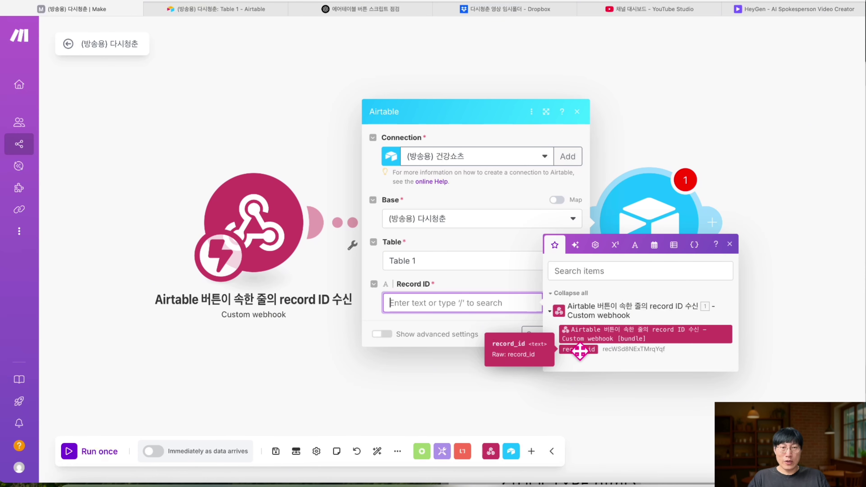
pyautogui.click(579, 349)
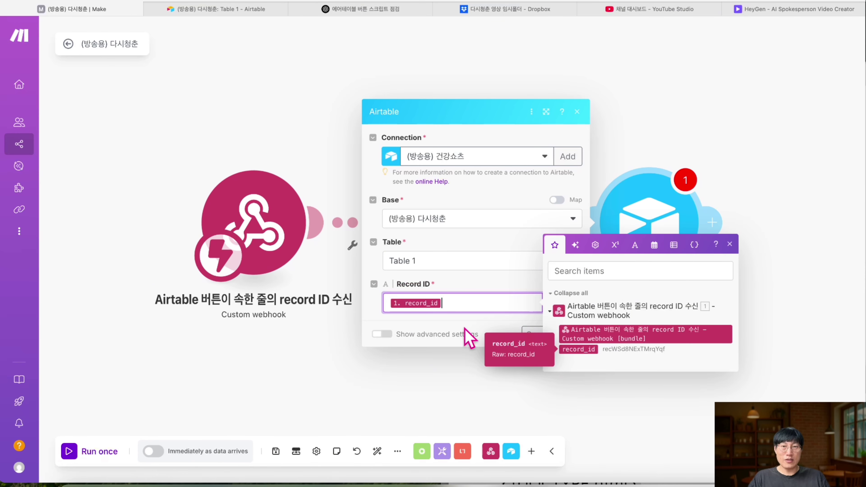
pyautogui.click(459, 293)
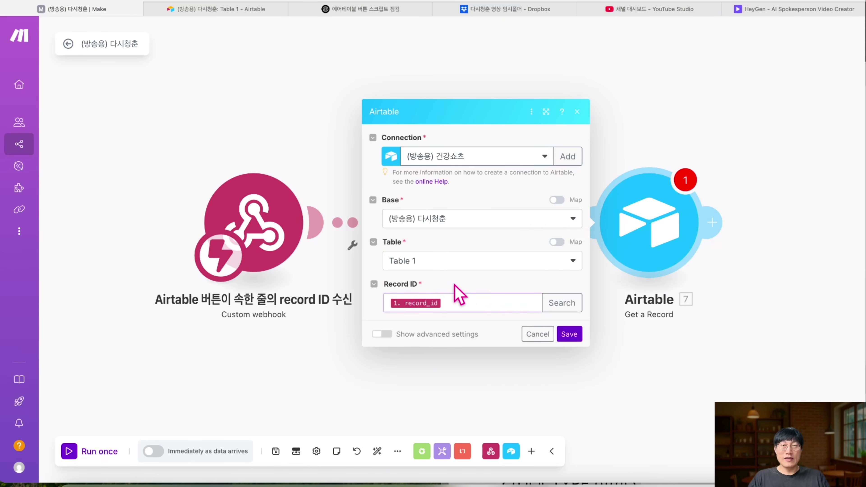
pyautogui.click(563, 334)
pyautogui.click(231, 12)
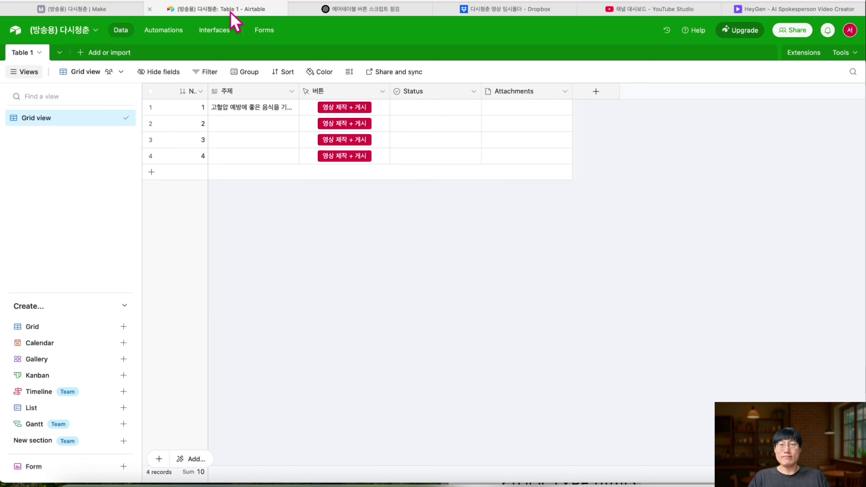
# - Rename Get a Record to 'ID가 속한 줄의 정보 모두 가져오기', then save and run once
pyautogui.click(71, 5)
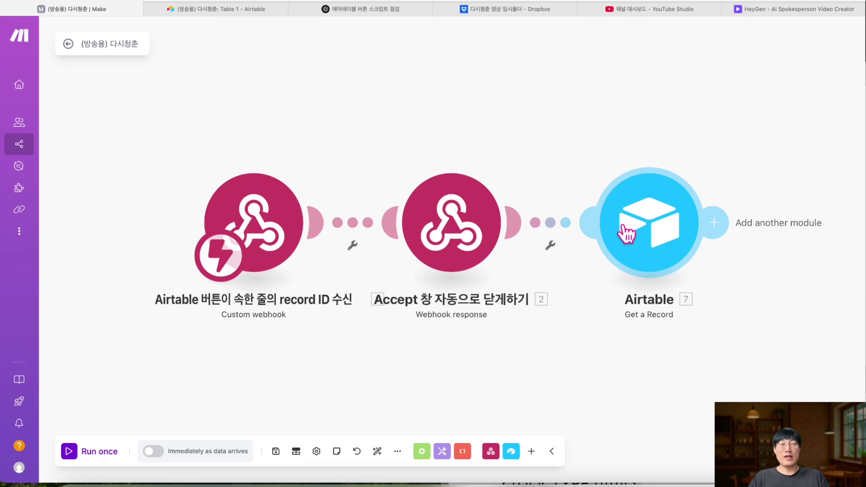
pyautogui.rightClick(660, 236)
pyautogui.click(712, 293)
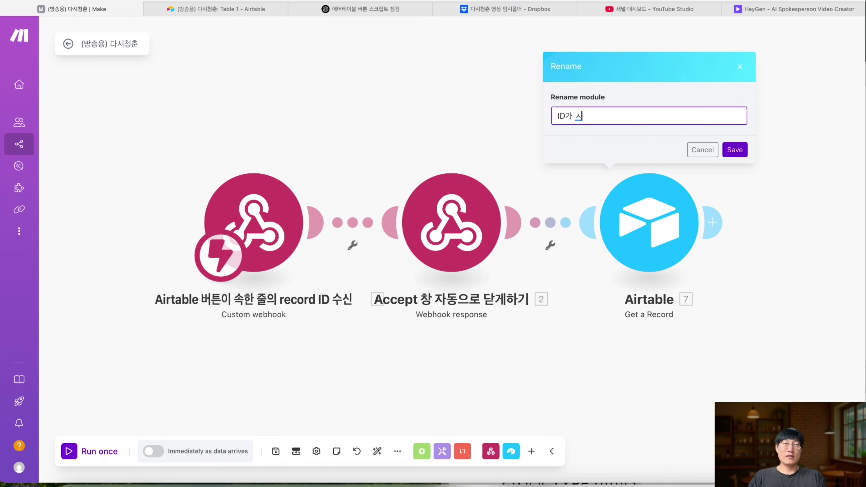
pyautogui.write('ID가 속한 줄의 정보 모두 가져오기')
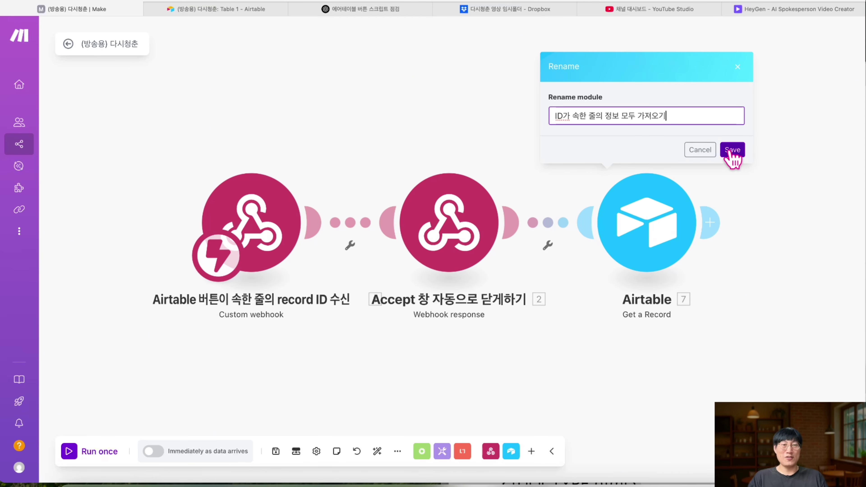
pyautogui.click(731, 150)
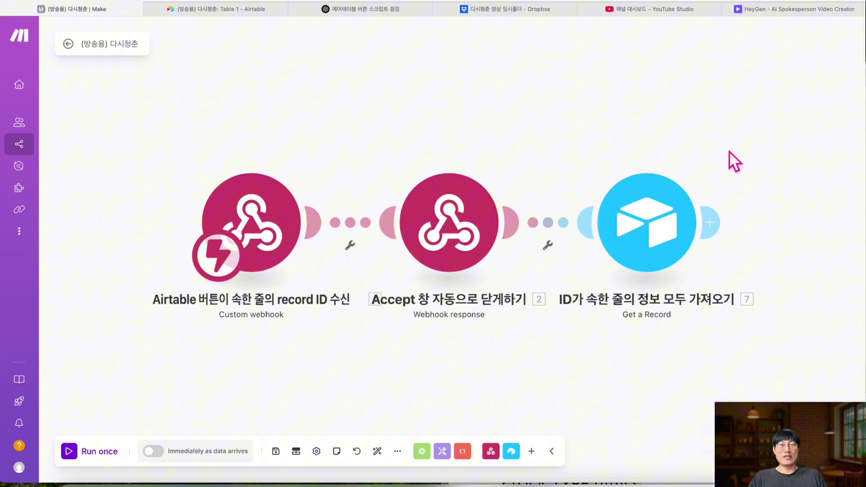
pyautogui.click(281, 452)
pyautogui.click(75, 452)
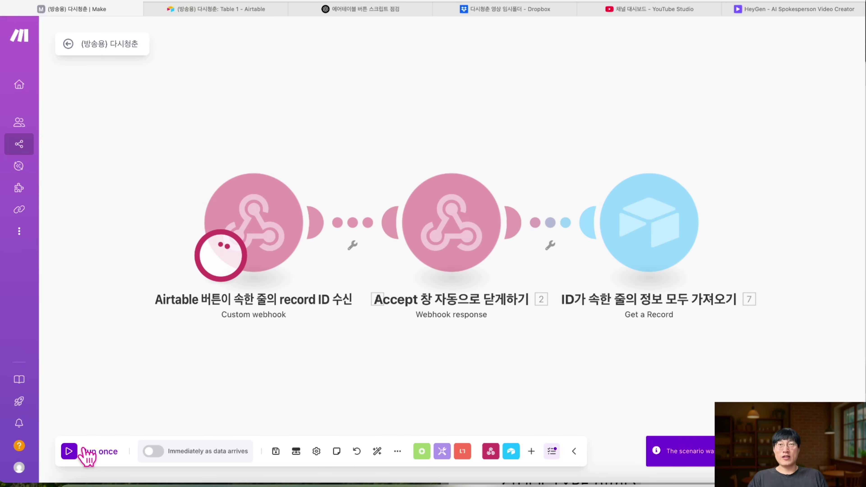
# - Widen Airtable's 주제 column and trigger the webhook from row 1's 영상 제작 + 게시 button
pyautogui.click(221, 9)
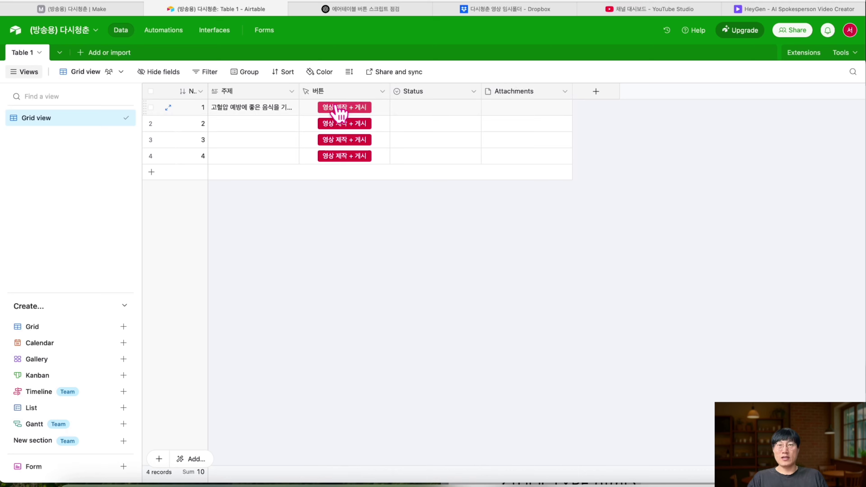
pyautogui.moveTo(298, 91); pyautogui.dragTo(354, 94)
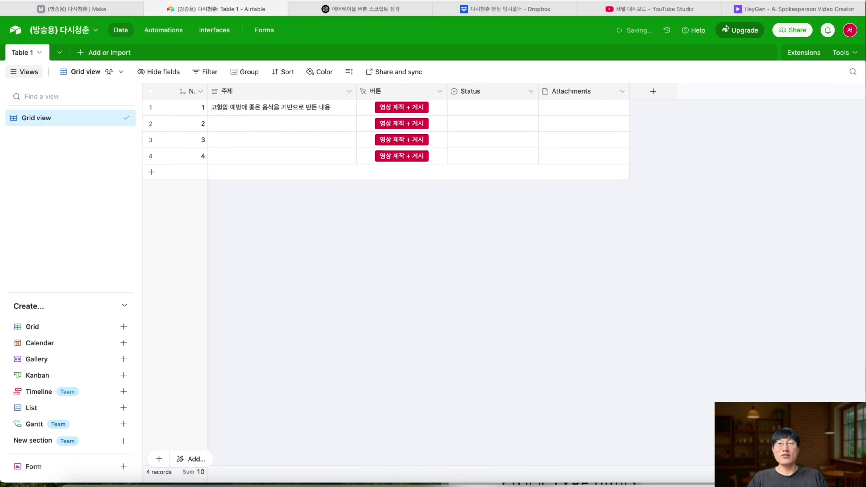
pyautogui.click(77, 9)
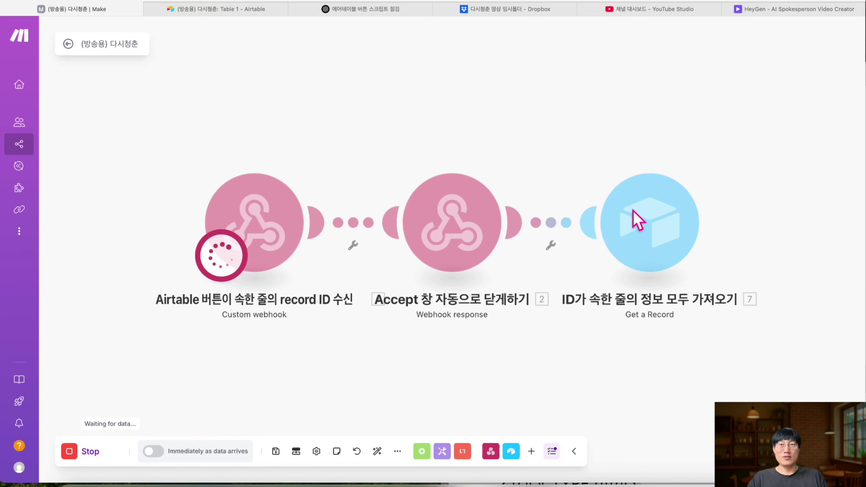
pyautogui.click(193, 10)
pyautogui.click(401, 107)
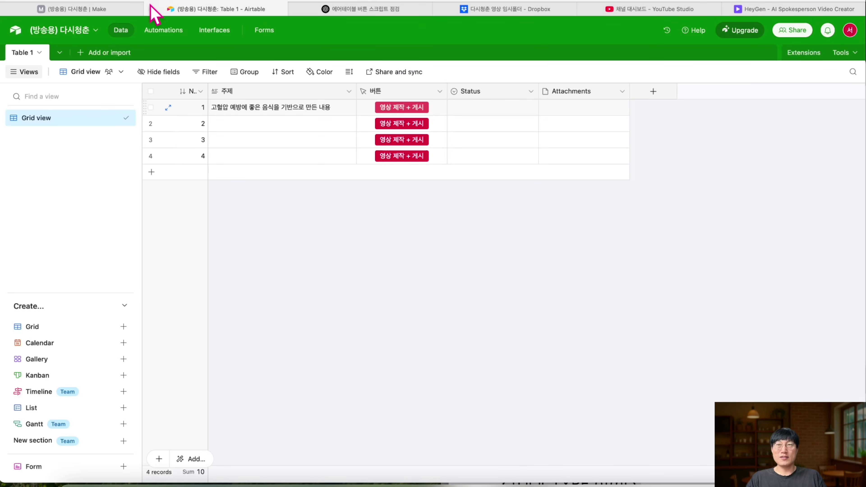
pyautogui.click(100, 10)
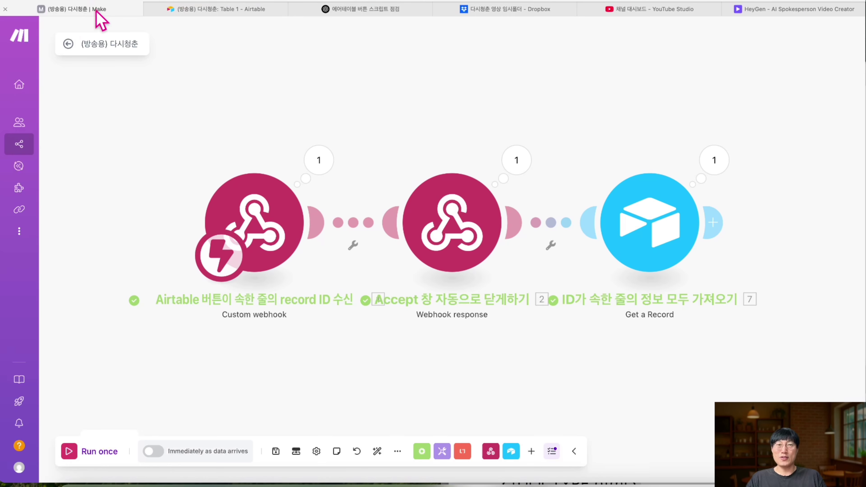
# - Inspect the webhook trigger's received record_id and the webhook response run data
pyautogui.click(315, 169)
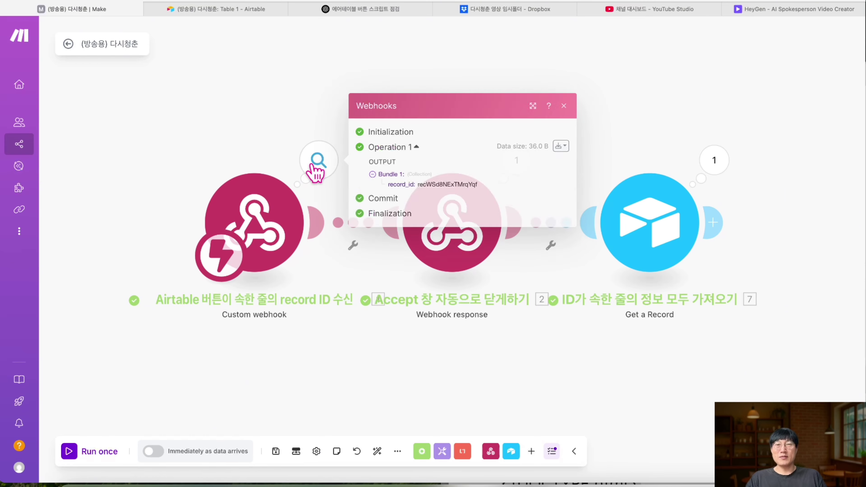
pyautogui.moveTo(475, 184); pyautogui.dragTo(363, 187)
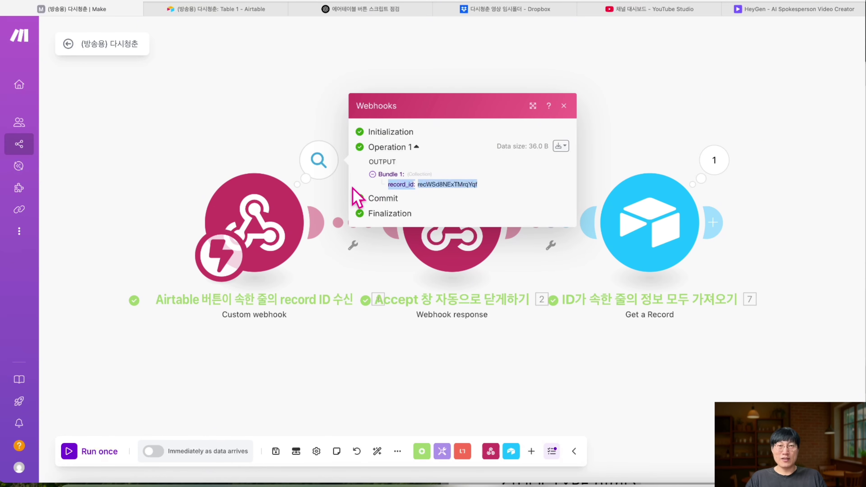
pyautogui.click(564, 107)
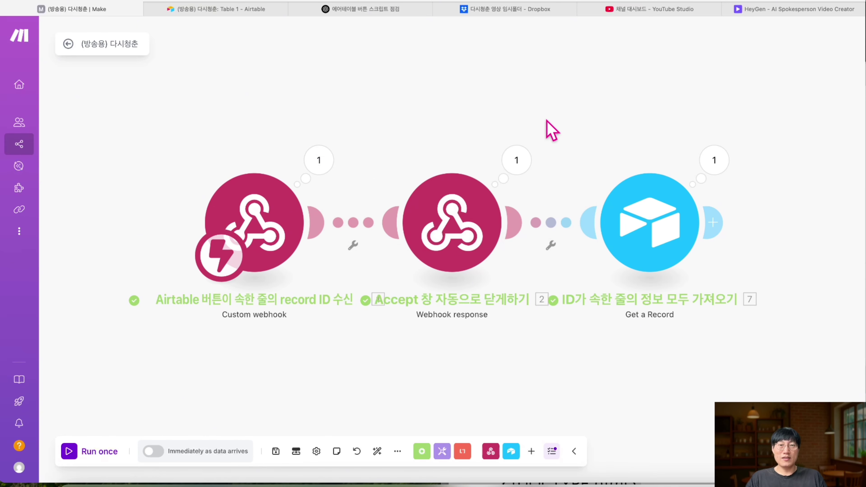
pyautogui.click(515, 181)
pyautogui.click(761, 96)
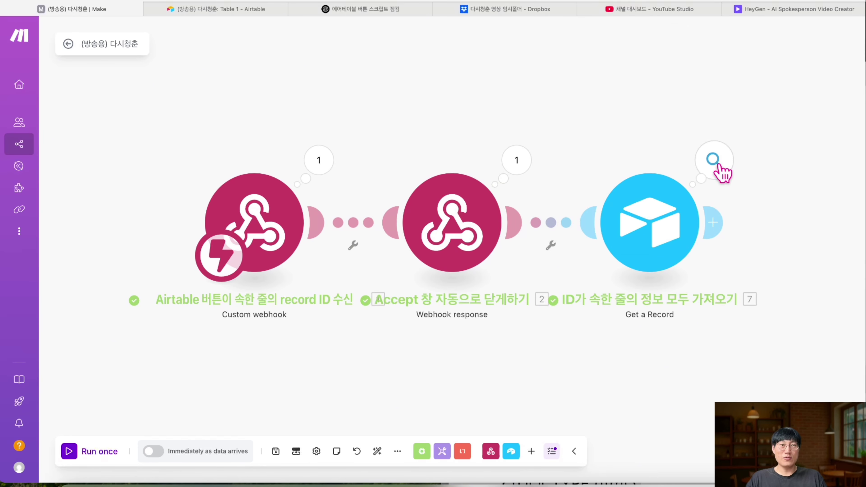
# - Check the Get a Record output for the record's 주제 topic, then add a following module
pyautogui.click(713, 161)
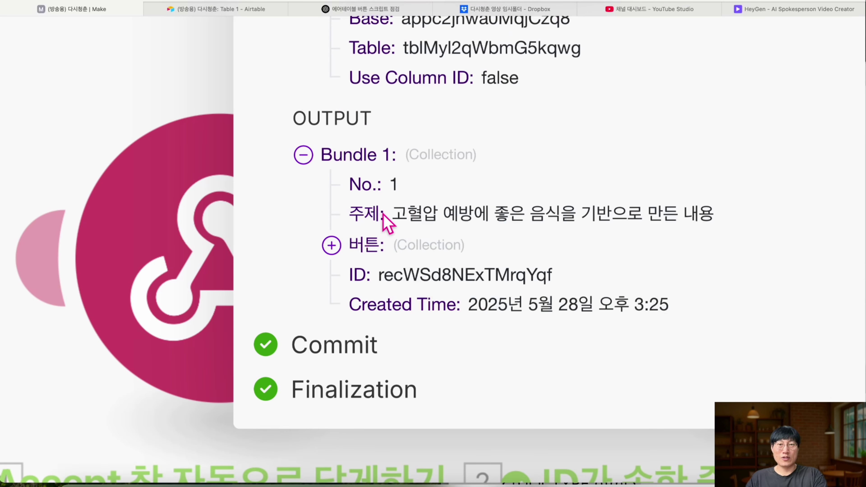
pyautogui.moveTo(382, 215); pyautogui.dragTo(615, 191)
pyautogui.moveTo(719, 195); pyautogui.dragTo(719, 213)
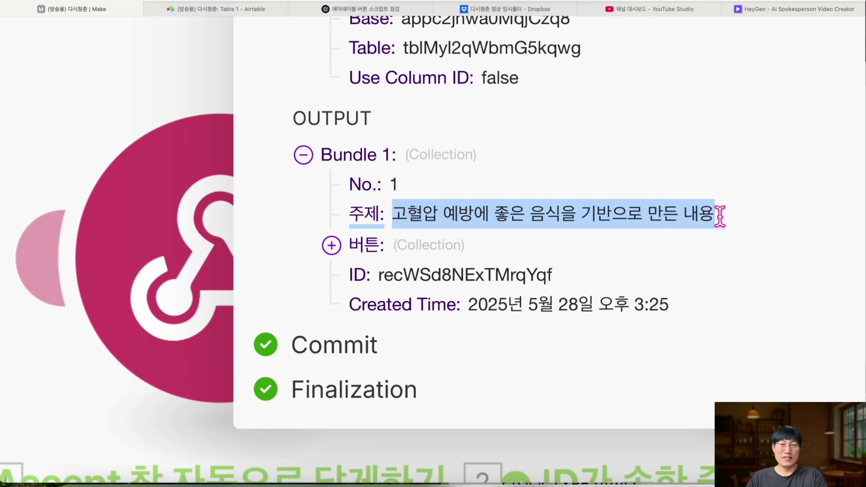
pyautogui.click(719, 213)
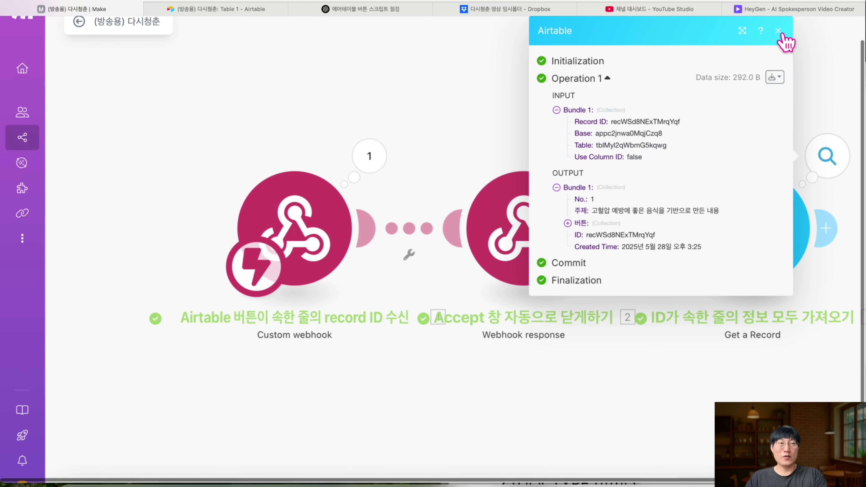
pyautogui.click(778, 32)
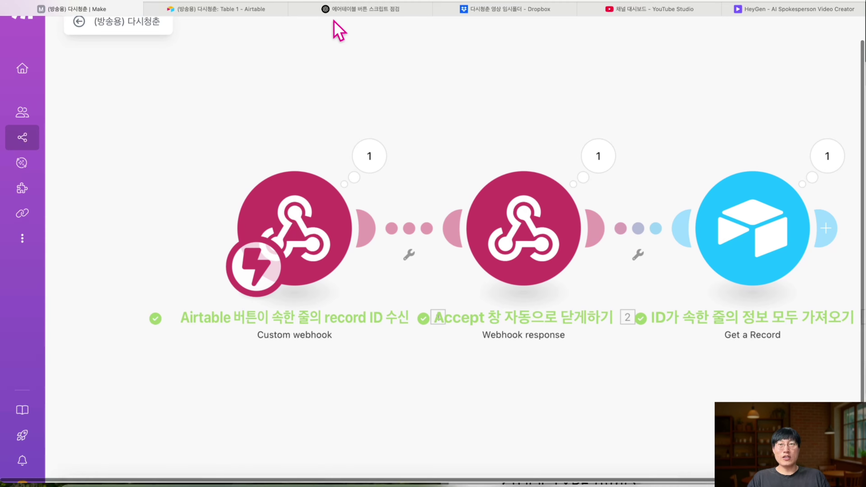
pyautogui.hscroll(10, 409, 199)
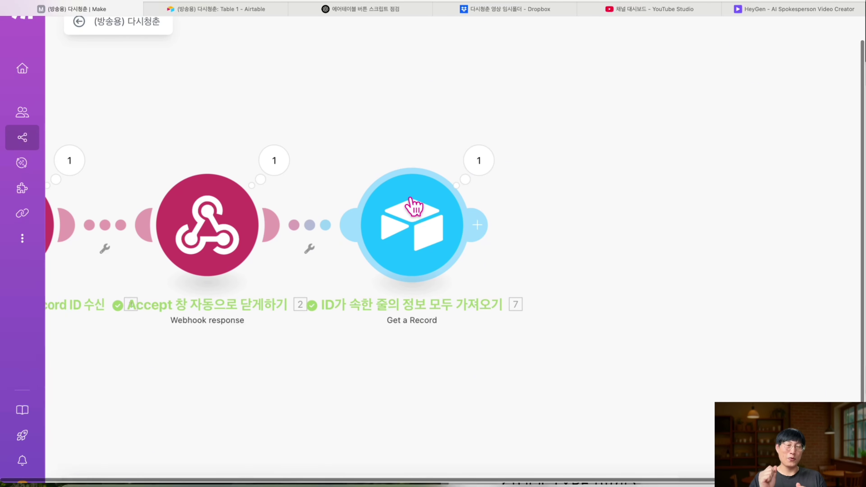
pyautogui.click(716, 223)
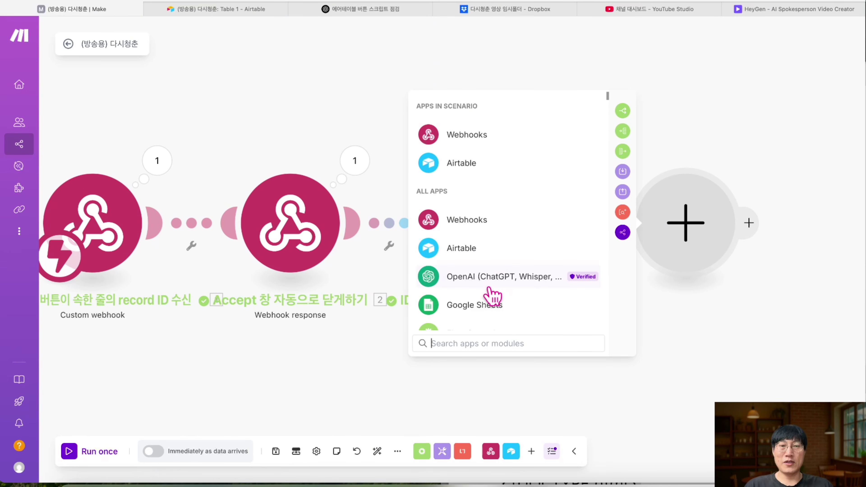
# - Add an OpenAI completion module using the 다시청춘TV API connection
pyautogui.scroll(-1, 490, 288)
pyautogui.click(484, 267)
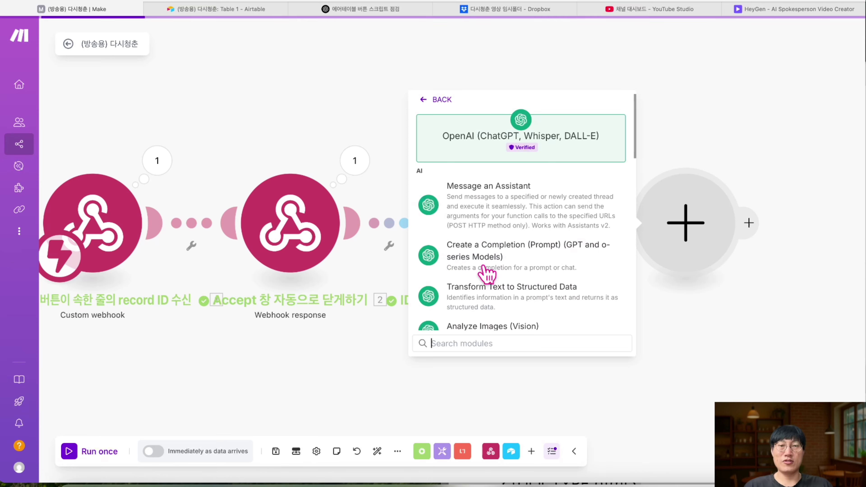
pyautogui.click(499, 259)
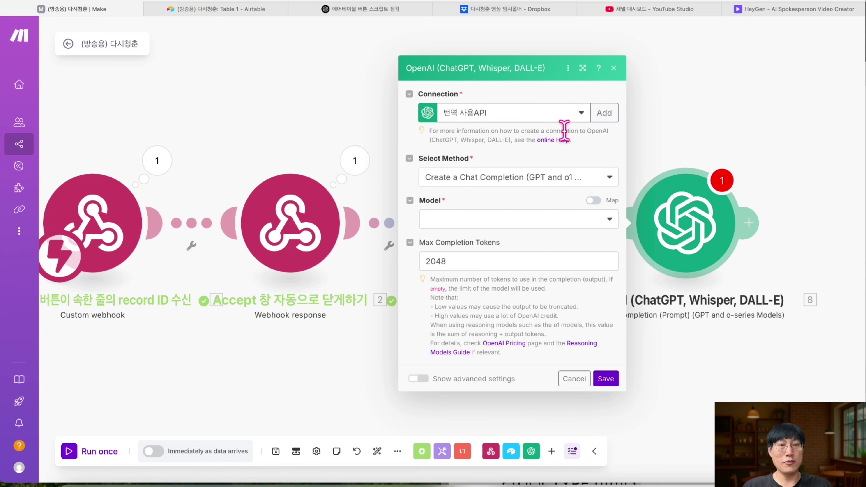
pyautogui.click(571, 120)
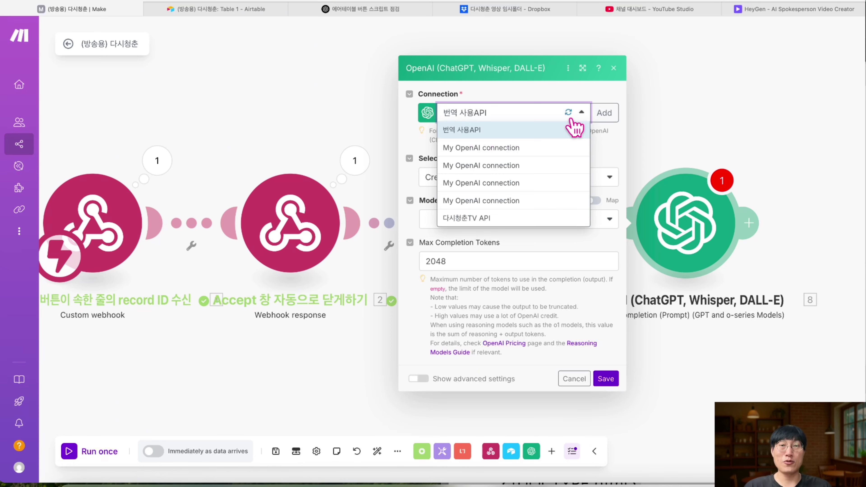
pyautogui.click(517, 220)
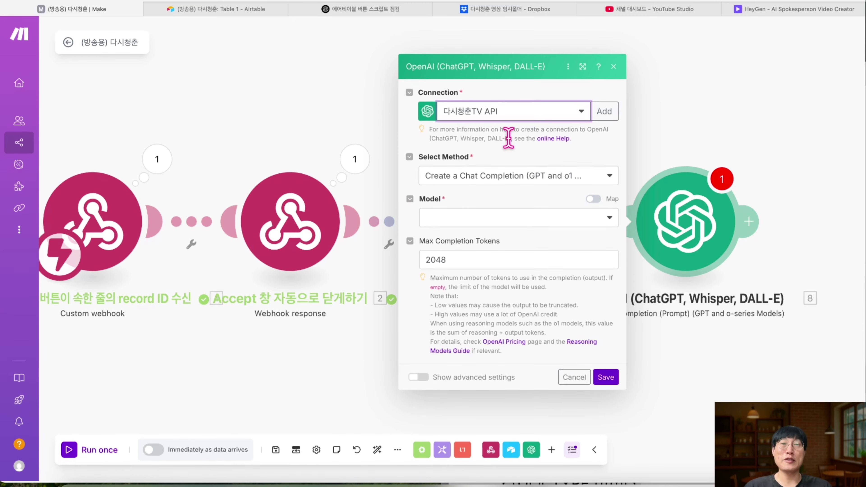
# - Use the Chat Completion method with model chatgpt-4o-latest and add a first message
pyautogui.click(545, 178)
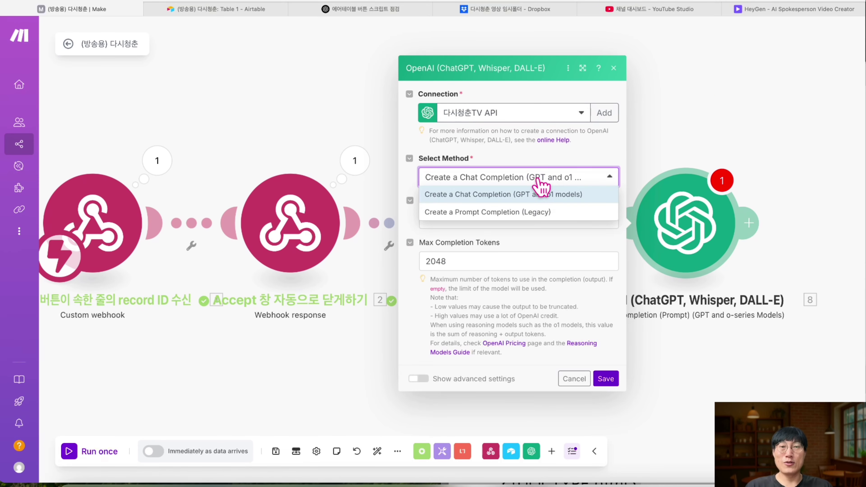
pyautogui.click(531, 193)
pyautogui.click(538, 218)
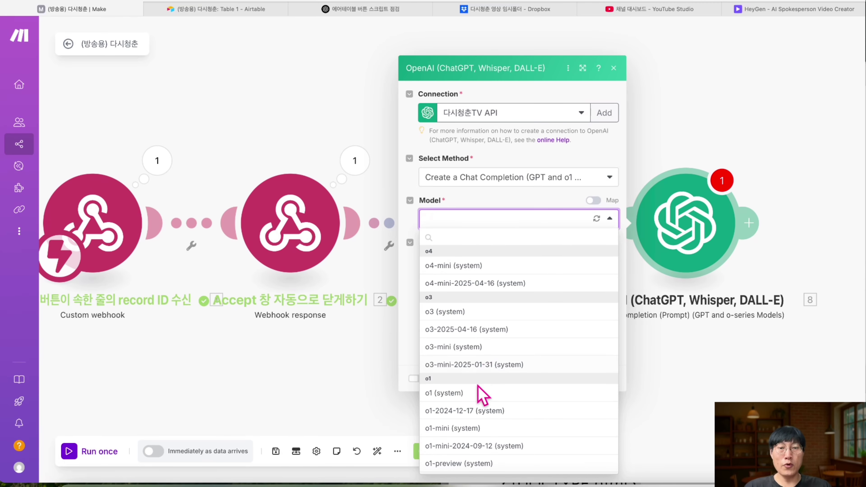
pyautogui.scroll(-6, 479, 397)
pyautogui.scroll(-3, 477, 389)
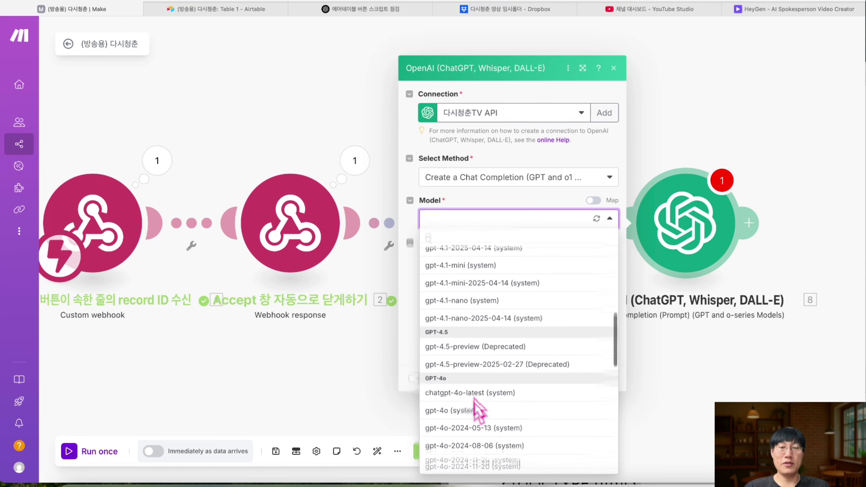
pyautogui.click(489, 378)
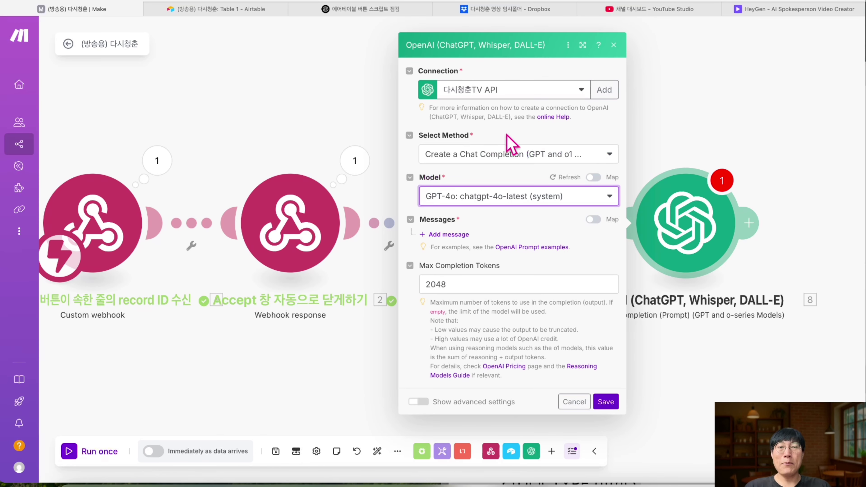
pyautogui.click(456, 238)
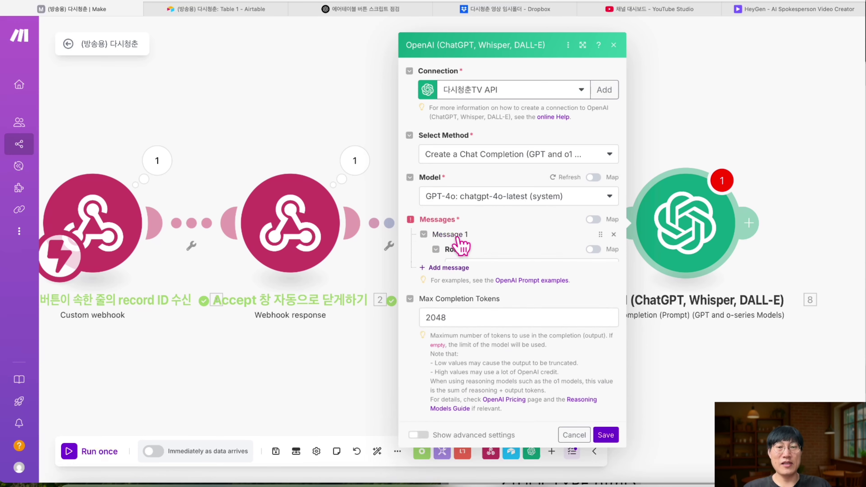
# - Make Message 1 a Developer/System prompt holding the pasted Shorts-script instructions, then add Message 2
pyautogui.click(476, 268)
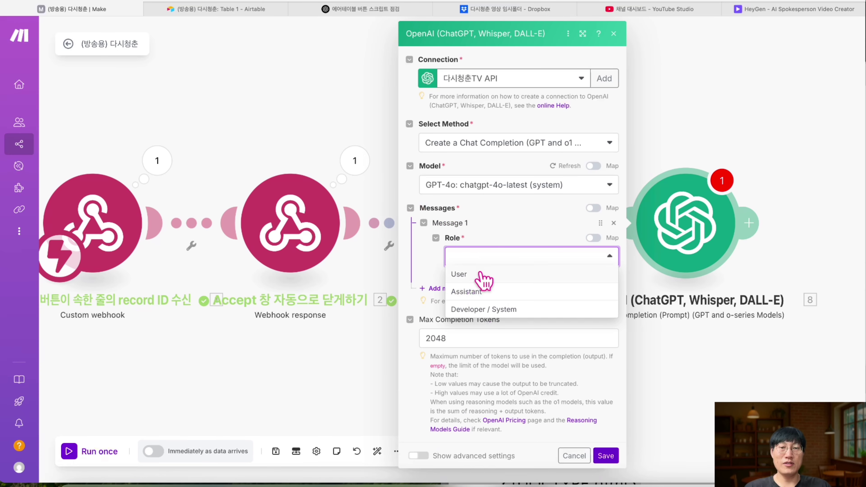
pyautogui.click(479, 310)
pyautogui.click(480, 294)
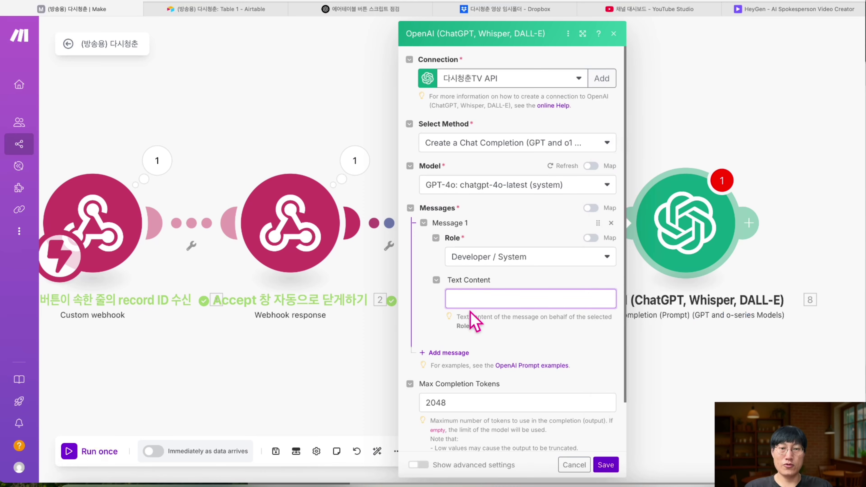
pyautogui.click(476, 299)
pyautogui.press('super+v')
pyautogui.scroll(-5, 475, 299)
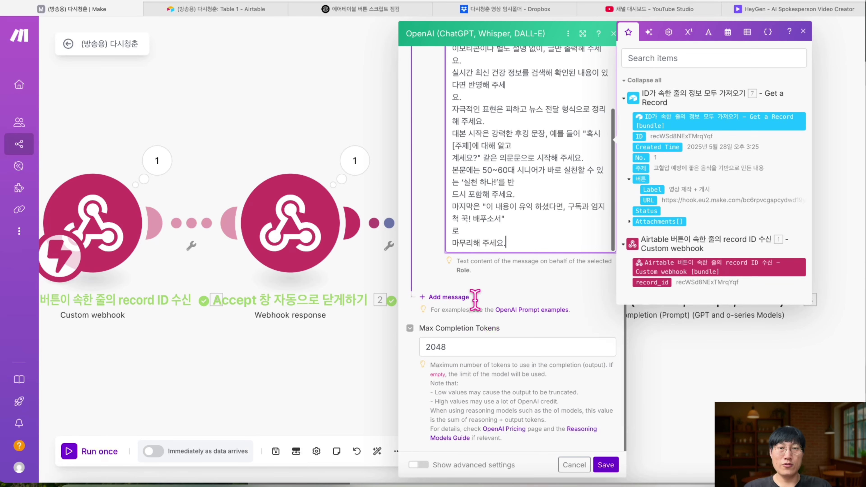
pyautogui.scroll(-2, 498, 176)
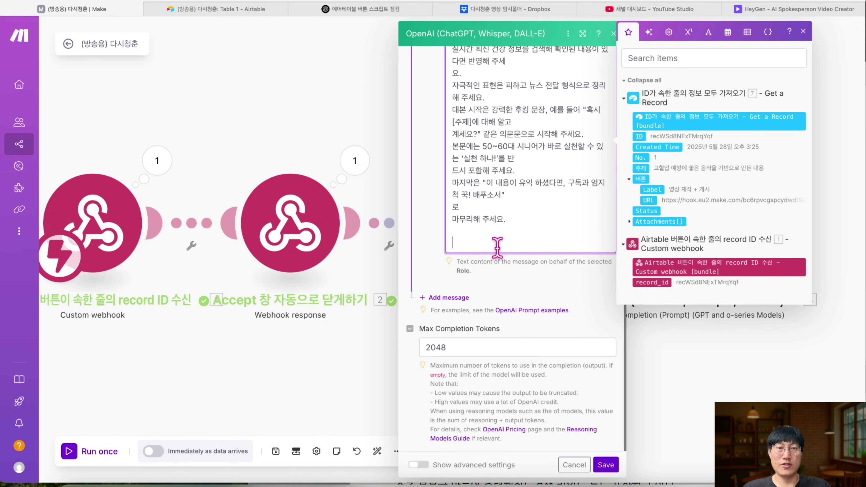
pyautogui.press('super+v')
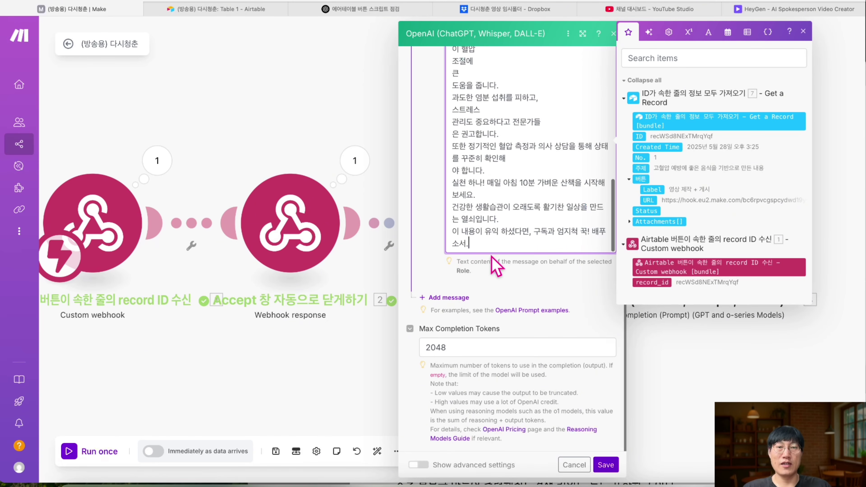
pyautogui.scroll(1, 490, 227)
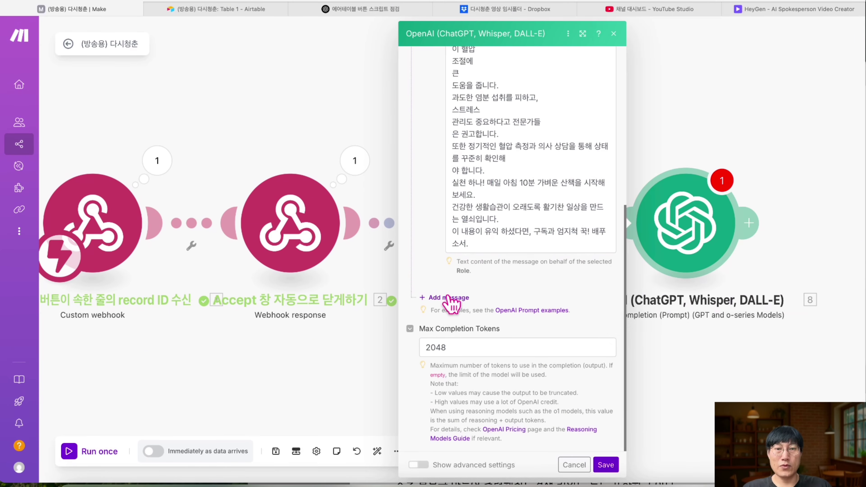
pyautogui.click(443, 298)
pyautogui.scroll(5, 486, 304)
pyautogui.scroll(-5, 487, 305)
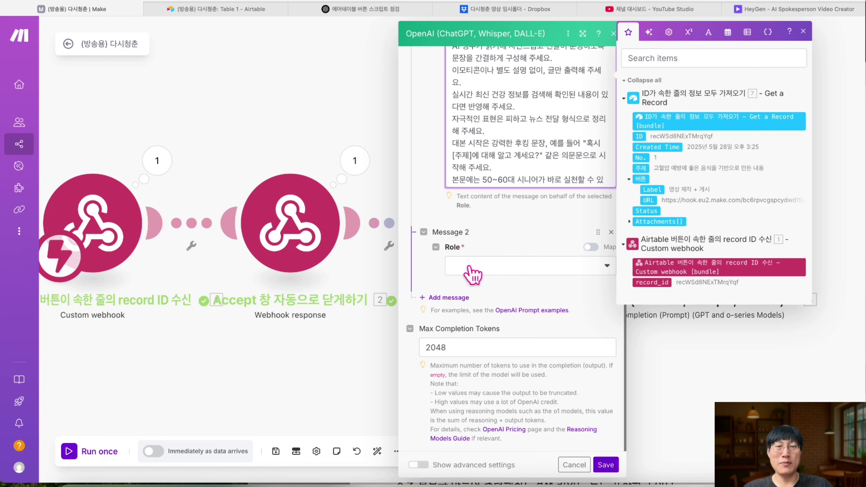
# - Make Message 2 a User message '주어진 주제:' followed by the mapped 주제, then save
pyautogui.click(474, 268)
pyautogui.click(476, 283)
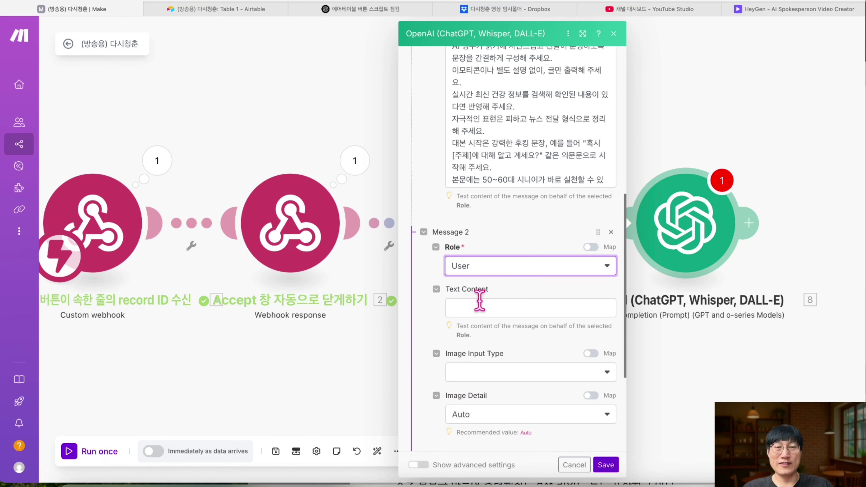
pyautogui.click(480, 303)
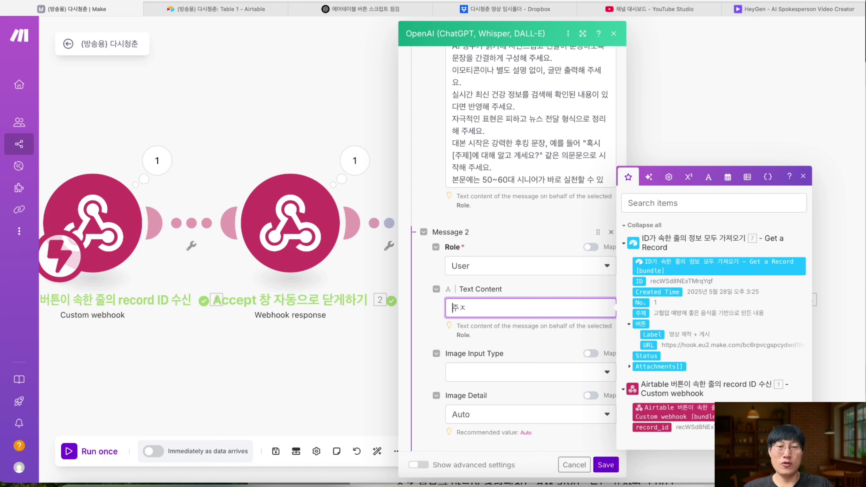
pyautogui.write('주어진 주')
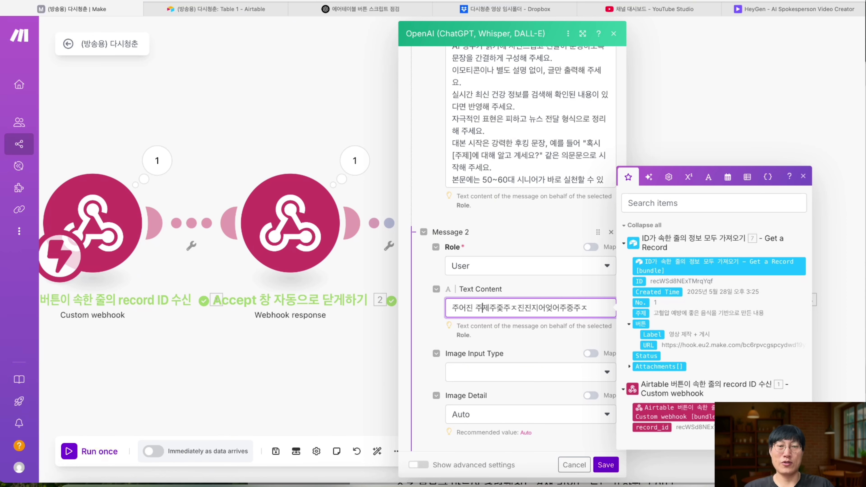
pyautogui.write('제:제')
pyautogui.press('Return')
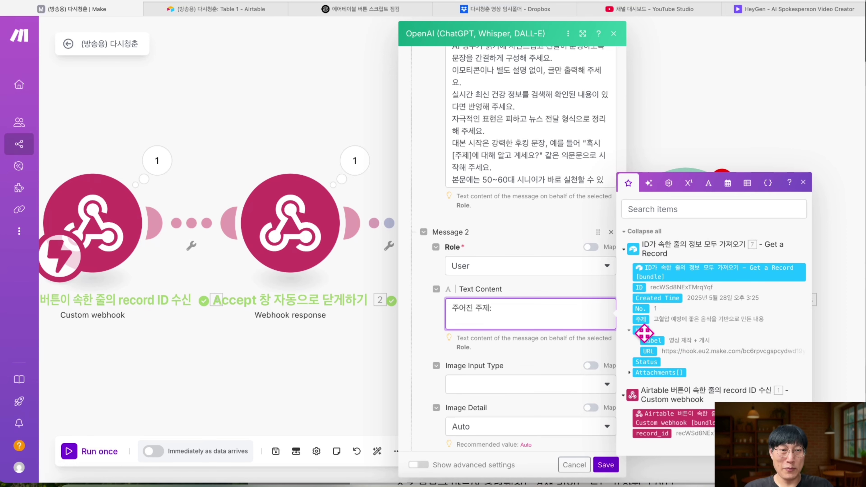
pyautogui.click(641, 322)
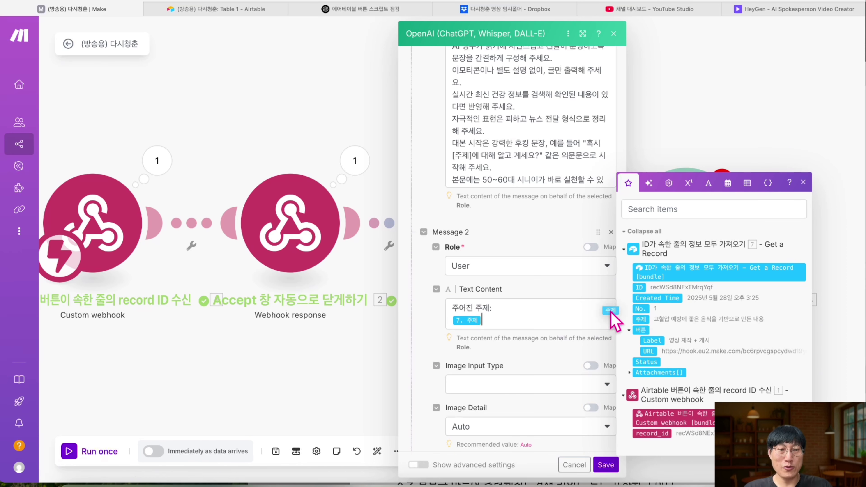
pyautogui.click(642, 329)
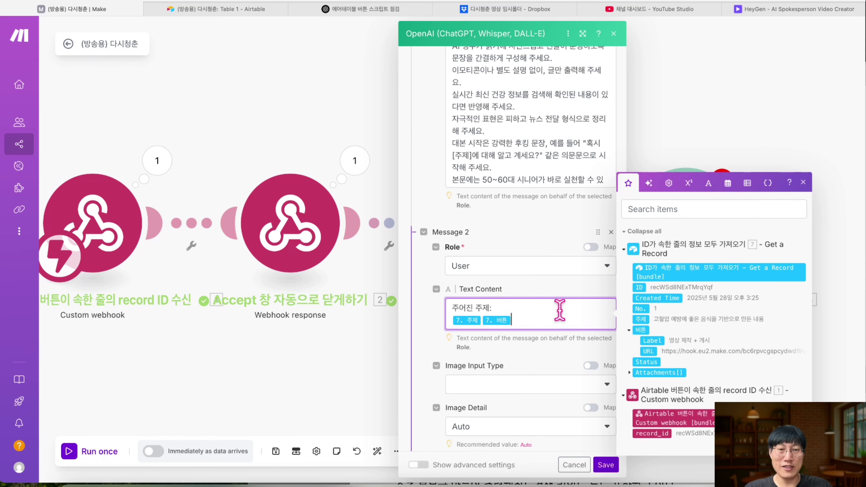
pyautogui.press('BackSpace')
pyautogui.scroll(-2, 490, 341)
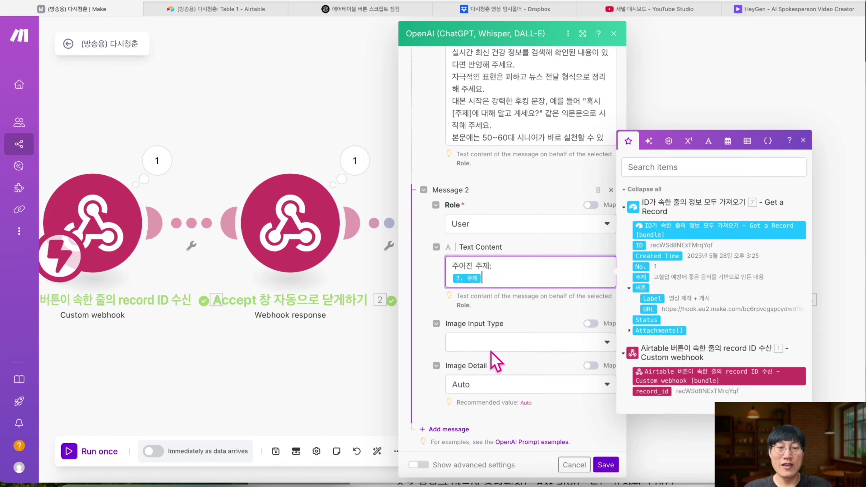
pyautogui.click(605, 465)
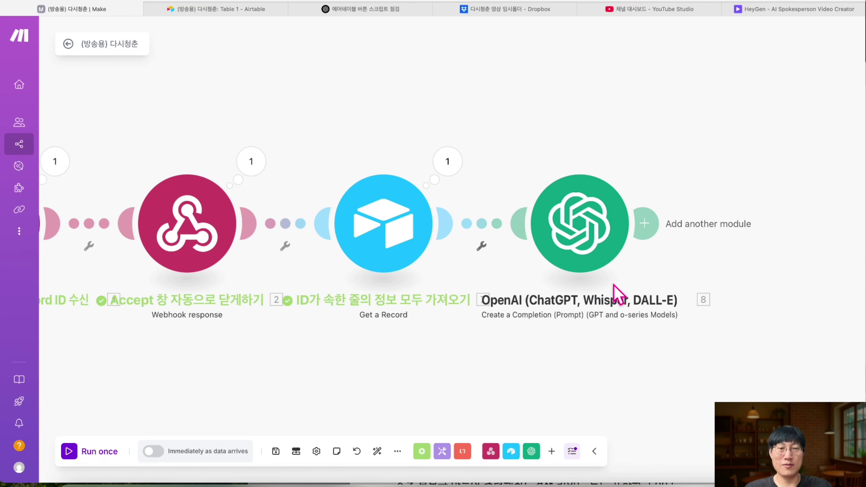
# - Rename the OpenAI module '유튜브 쇼츠 대본 스크립트 작성 임무' and add a module after it
pyautogui.rightClick(595, 244)
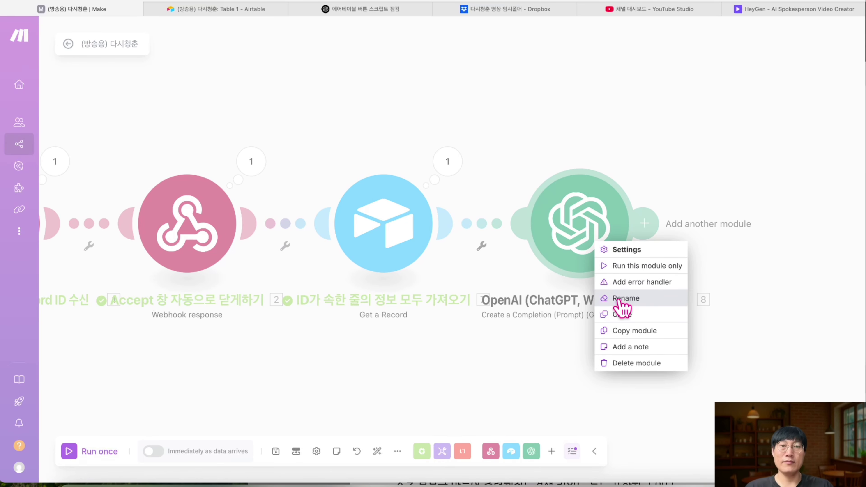
pyautogui.click(619, 300)
pyautogui.write('ㅇ')
pyautogui.write('튜브 쇼츠 대본 스')
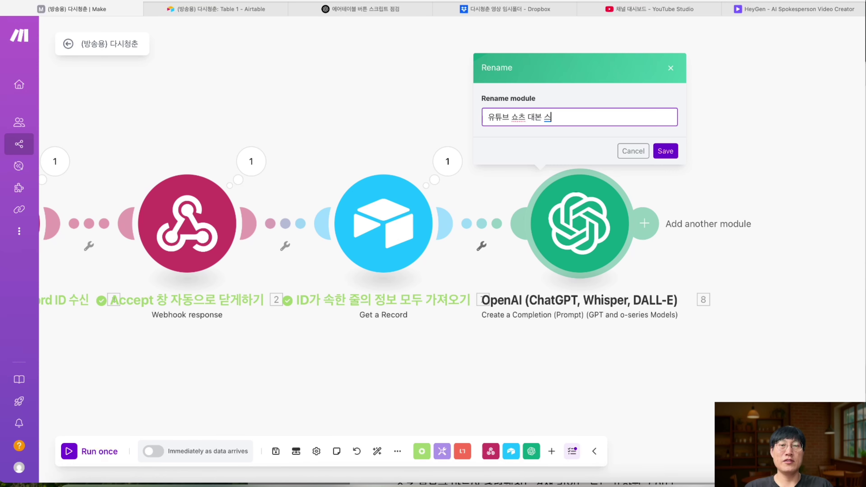
pyautogui.write('크립트 작성 임무')
pyautogui.press('Return')
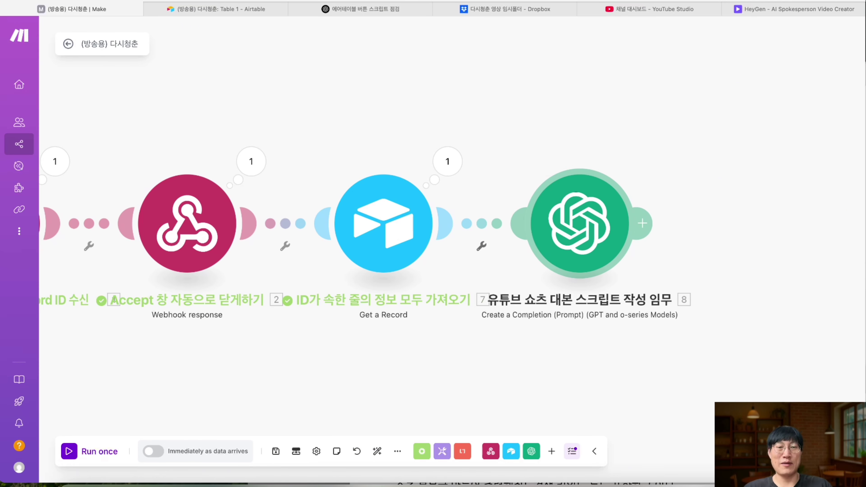
pyautogui.click(572, 225)
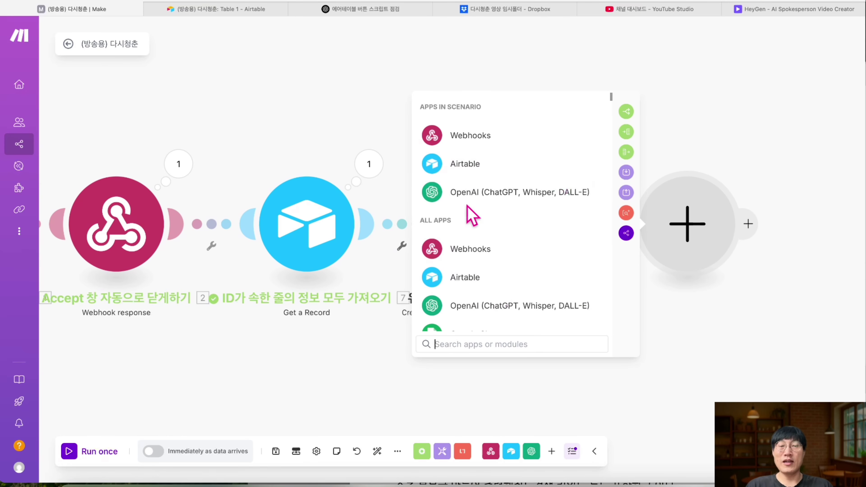
# - Add an OpenAI Create a Completion module using the chatgpt-4o-latest model
pyautogui.click(499, 201)
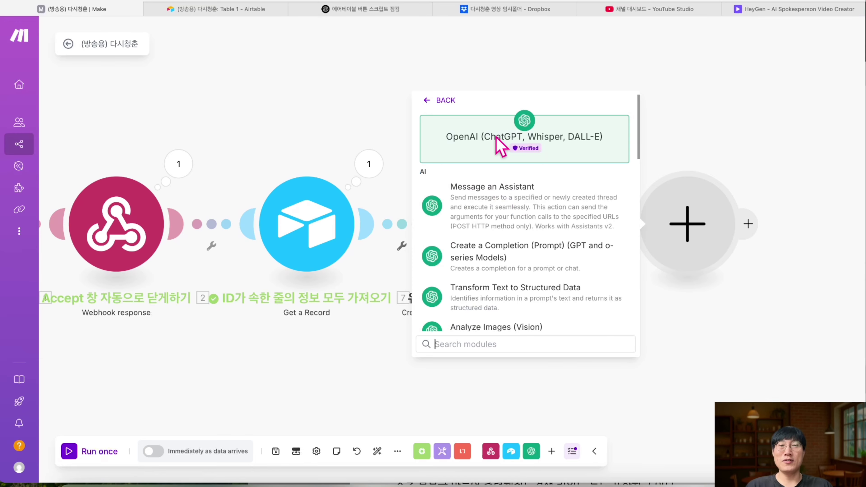
pyautogui.click(505, 255)
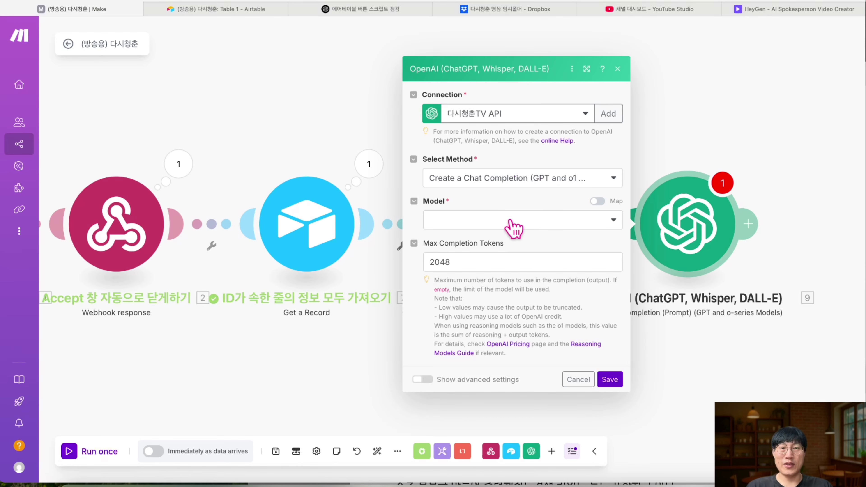
pyautogui.click(486, 262)
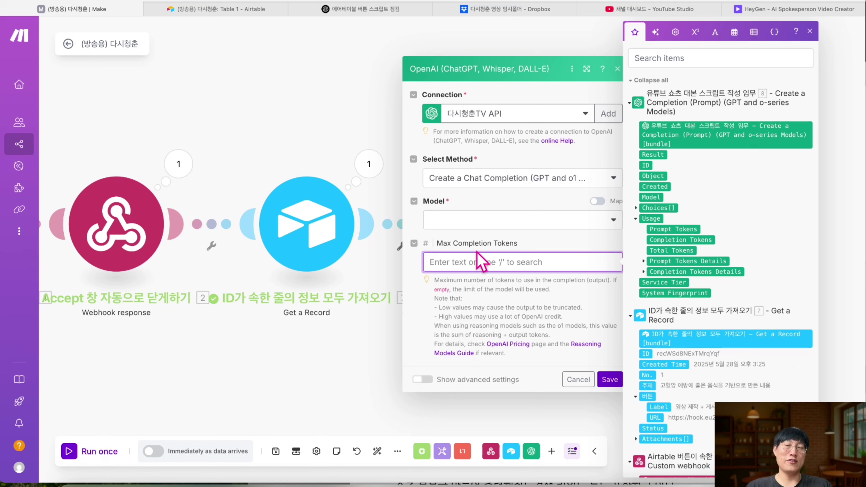
pyautogui.click(506, 219)
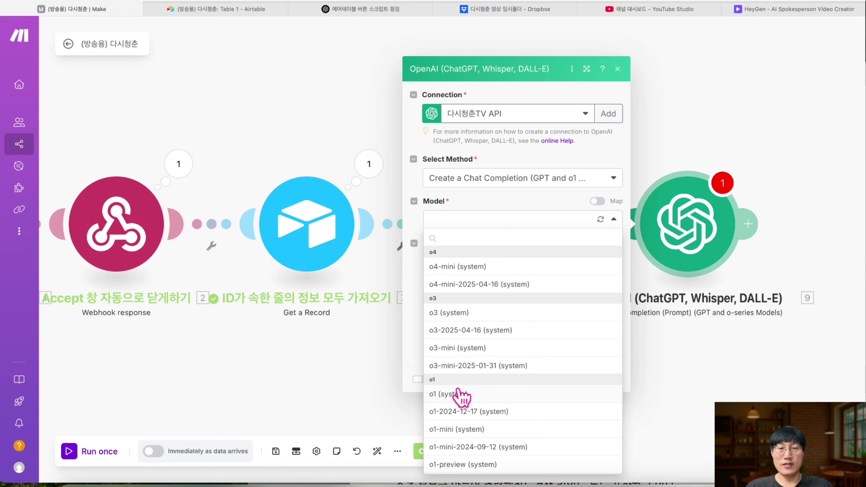
pyautogui.scroll(-10, 460, 396)
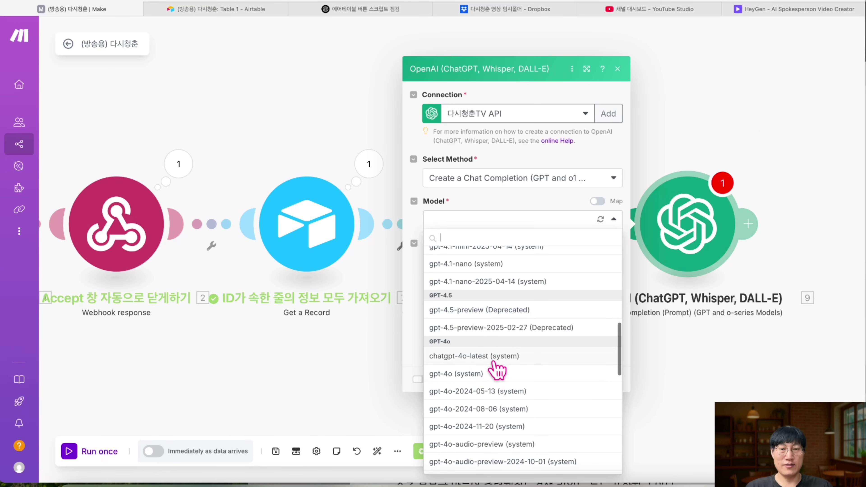
pyautogui.click(493, 361)
pyautogui.click(511, 284)
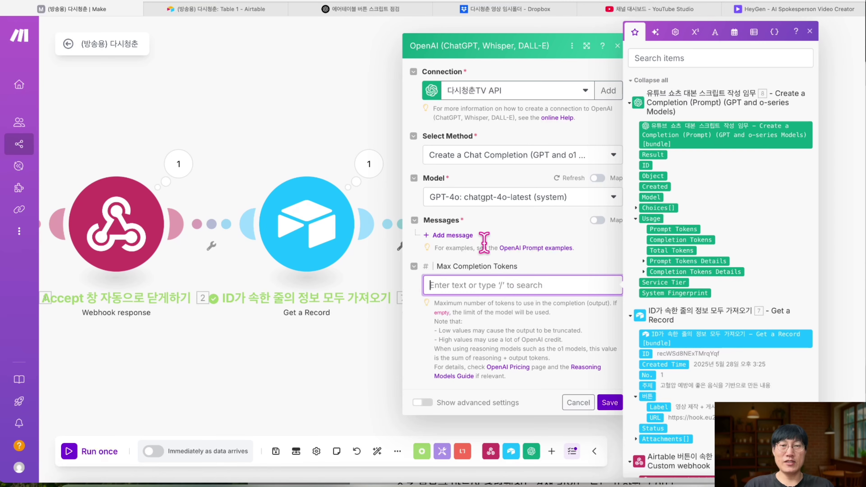
# - Add a Developer / System first message, then bring up the scenario notes PDF
pyautogui.click(482, 239)
pyautogui.click(464, 235)
pyautogui.click(482, 261)
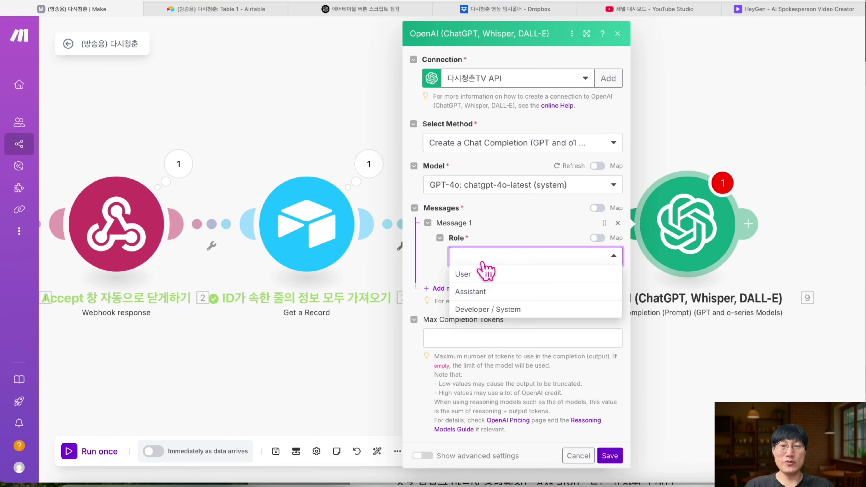
pyautogui.click(484, 309)
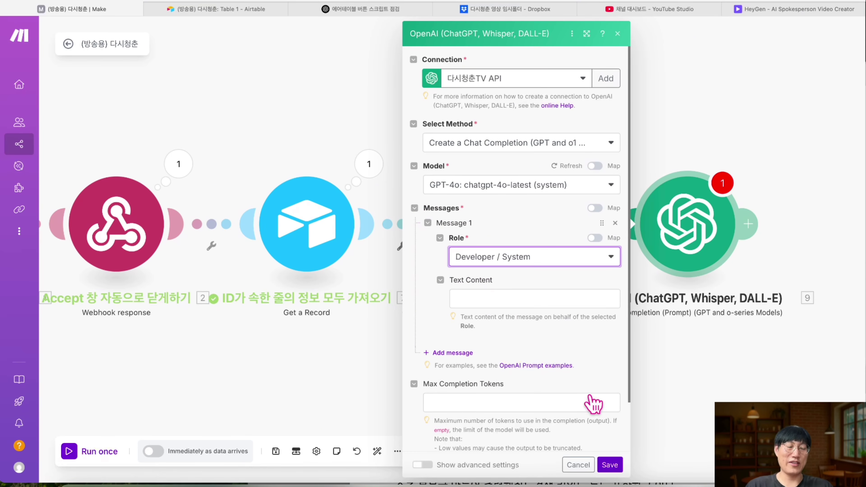
pyautogui.press('super+Tab')
pyautogui.scroll(-5, 508, 263)
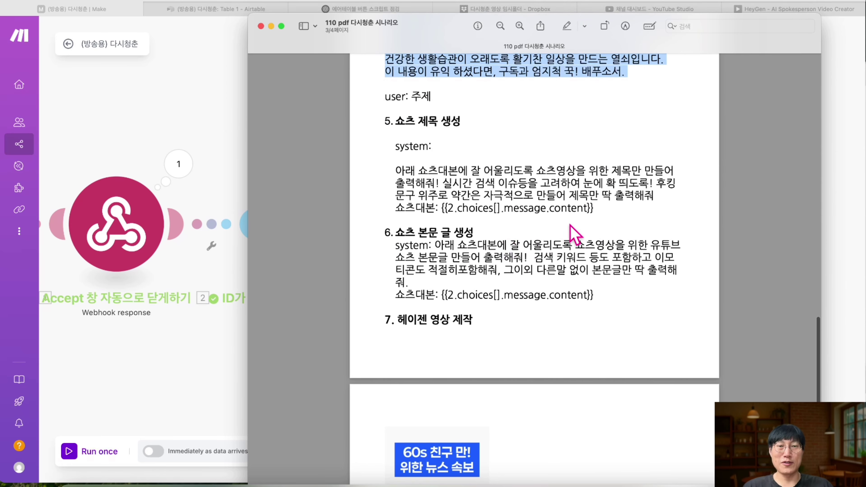
# - Paste the PDF's section 5 title prompt into the system message, removing the mapped value after 쇼츠대본:
pyautogui.moveTo(599, 211); pyautogui.dragTo(396, 172)
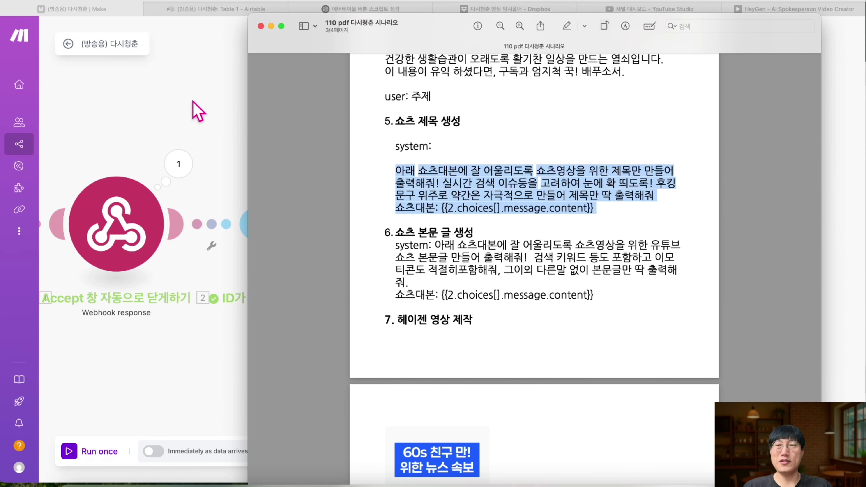
pyautogui.press('super+c')
pyautogui.press('super+Tab')
pyautogui.click(472, 293)
pyautogui.press('super+v')
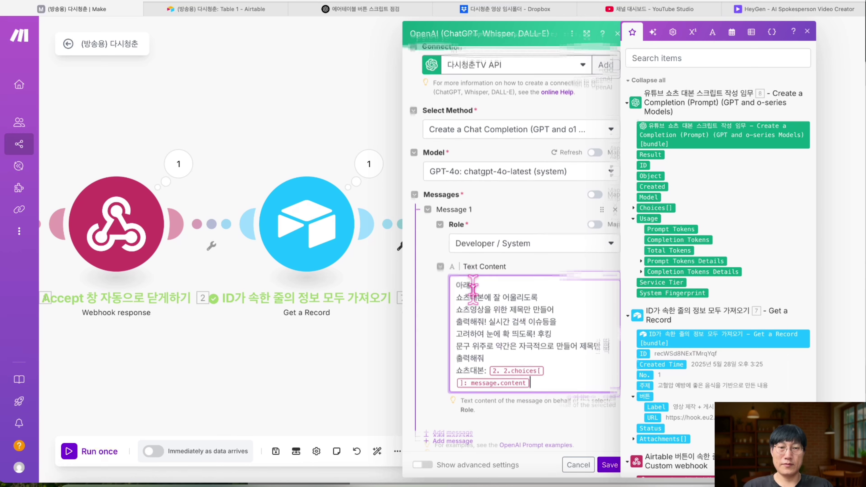
pyautogui.scroll(-2, 472, 288)
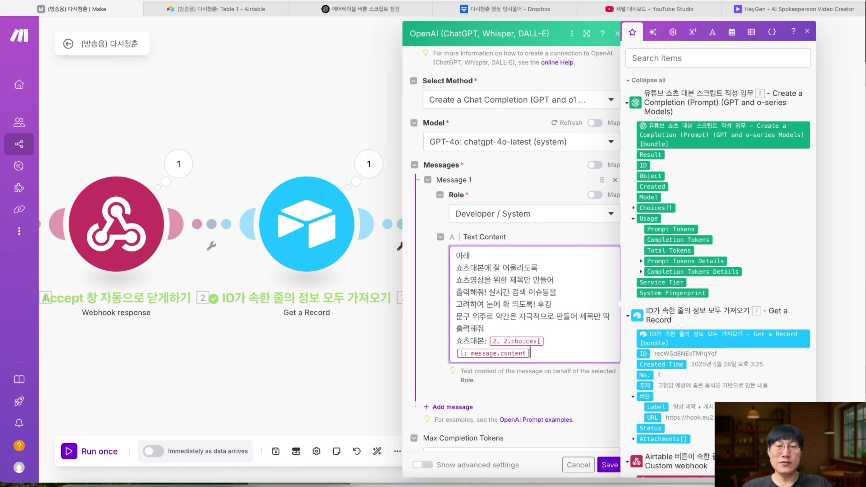
pyautogui.press('BackSpace')
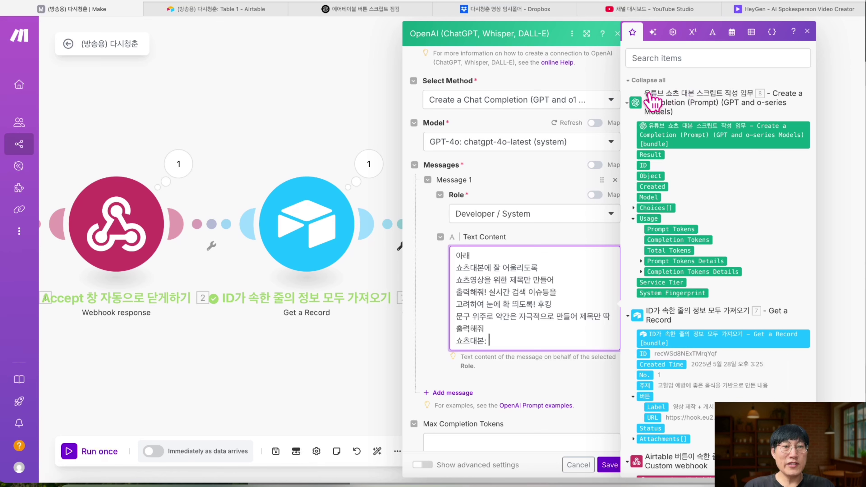
# - Collapse and re-expand the script module's output items in the mapping panel
pyautogui.moveTo(645, 94); pyautogui.dragTo(759, 107)
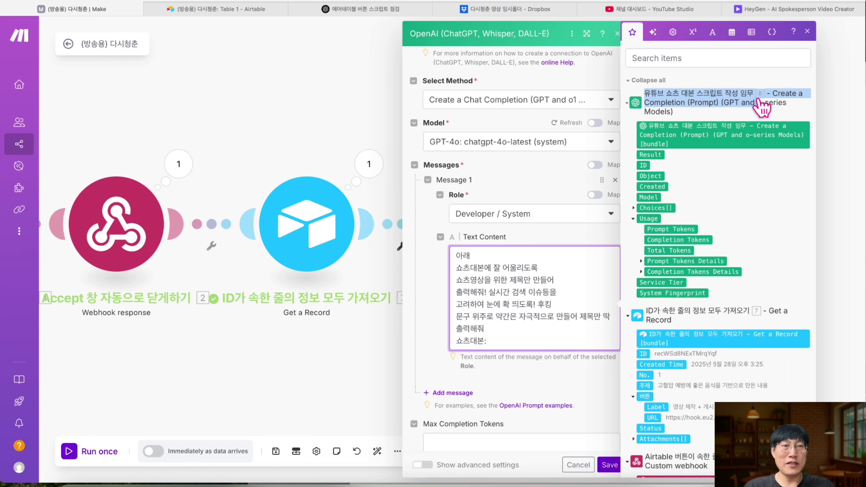
pyautogui.click(719, 100)
pyautogui.click(634, 218)
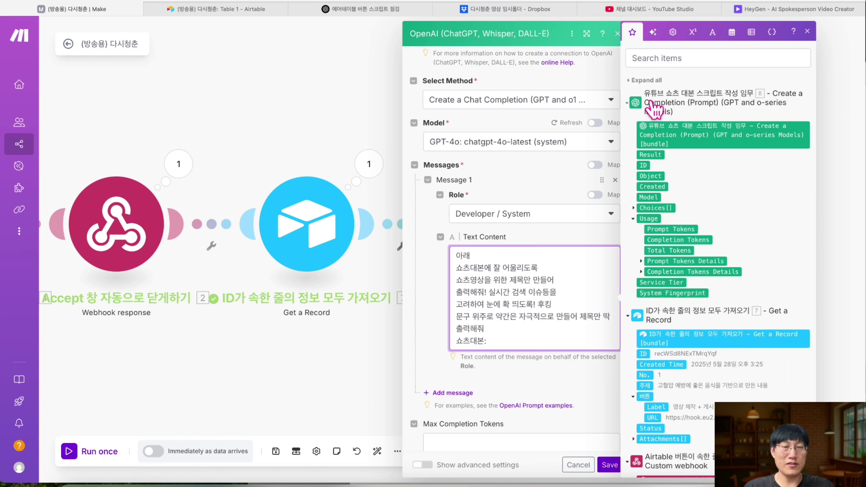
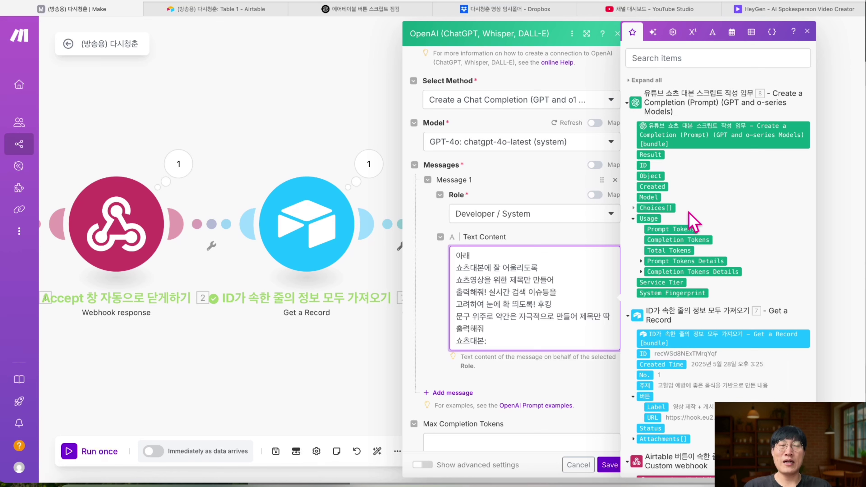
# - Map the script module's Choices > Message > Content after '쇼츠대본:' in the title prompt
pyautogui.click(633, 208)
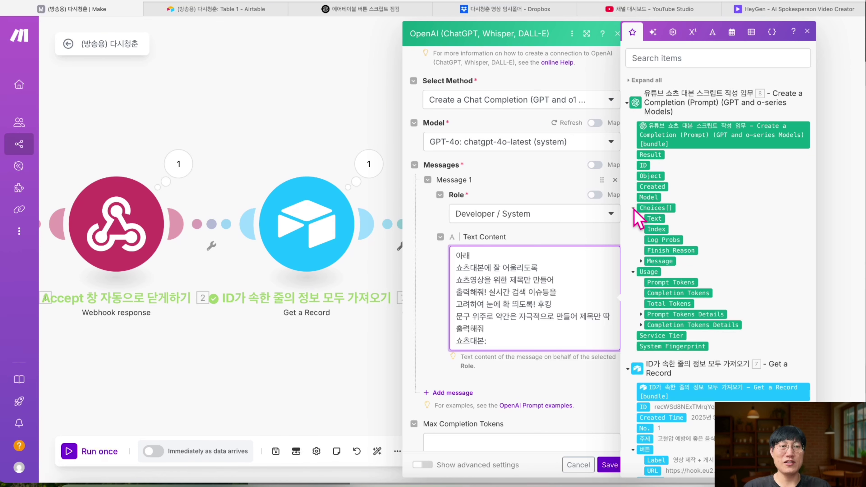
pyautogui.click(641, 261)
pyautogui.moveTo(666, 282); pyautogui.dragTo(571, 339)
pyautogui.press('Return')
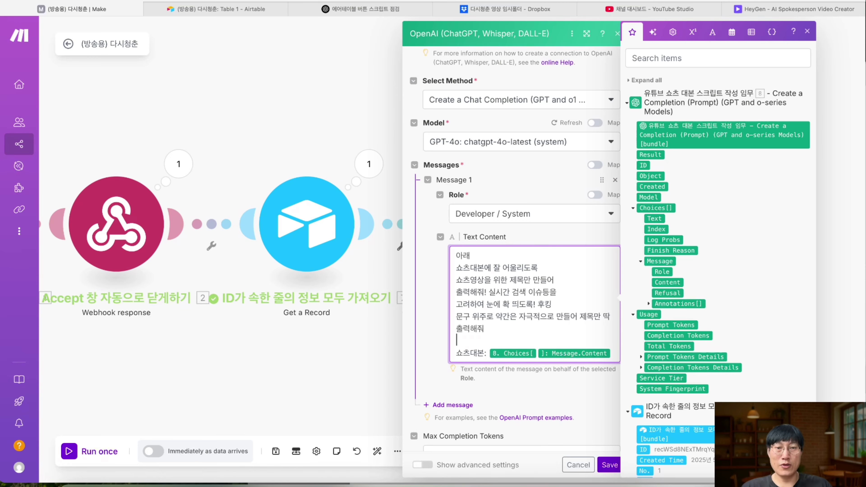
# - Join the prompt's first two lines and save the title module
pyautogui.scroll(2, 546, 307)
pyautogui.scroll(3, 539, 290)
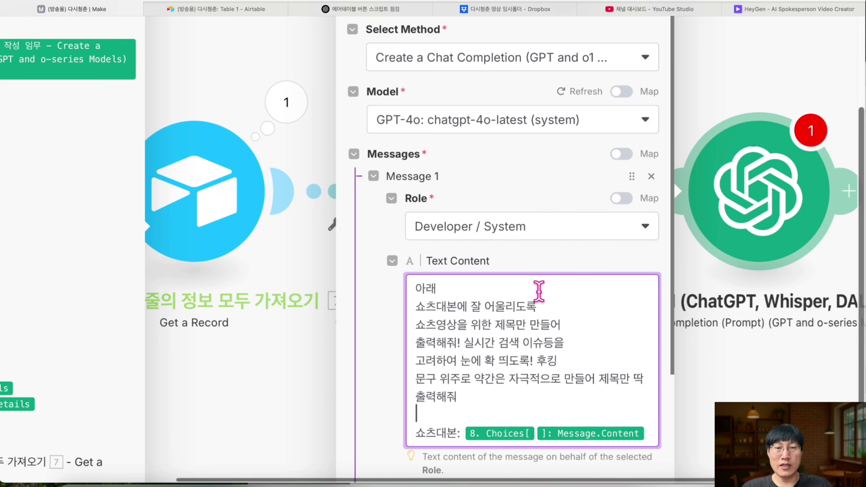
pyautogui.click(415, 306)
pyautogui.press('BackSpace')
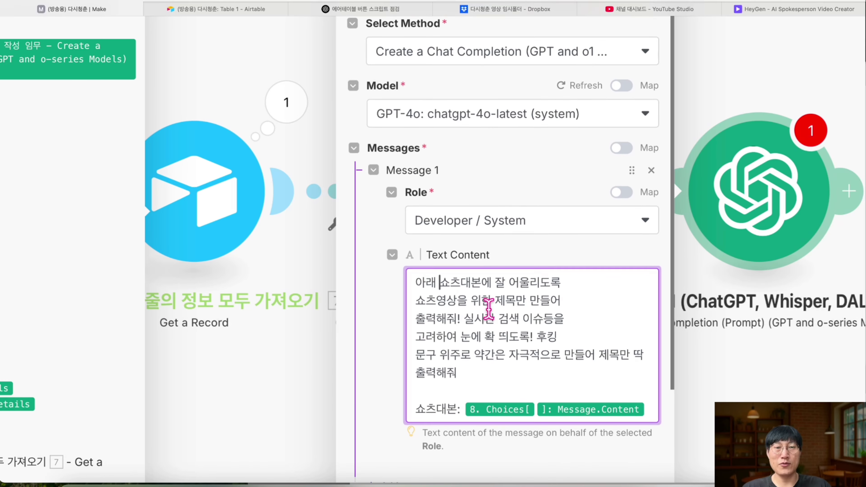
pyautogui.scroll(-3, 477, 309)
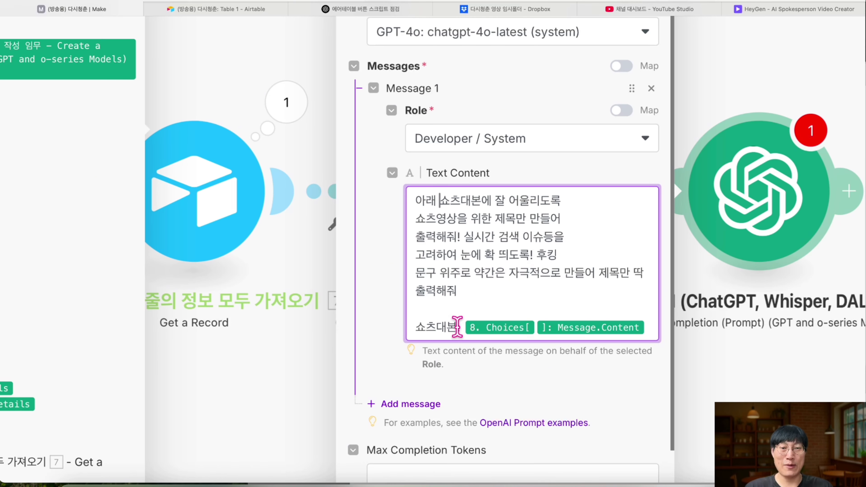
pyautogui.click(500, 328)
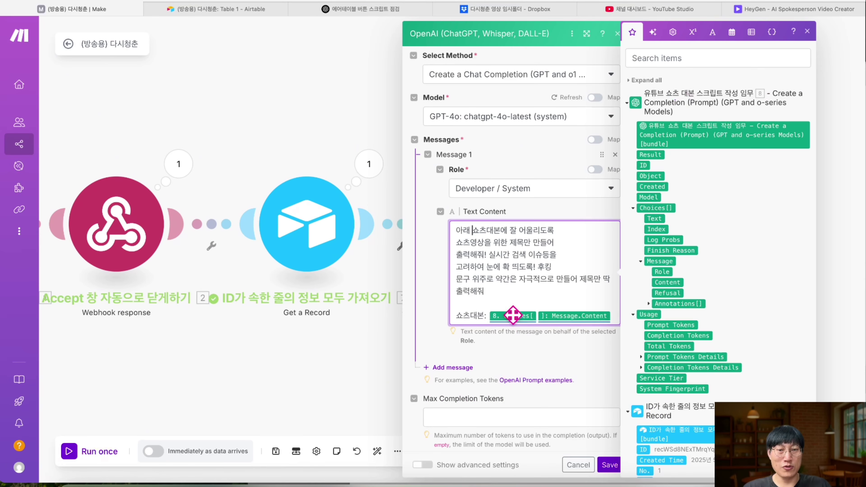
pyautogui.click(609, 465)
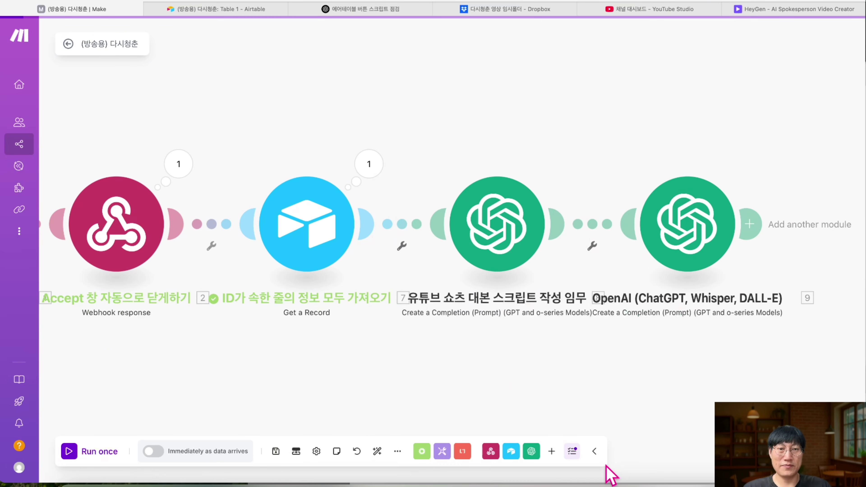
# - Rename the last OpenAI module to '[유튜브 쇼츠 제목 만들어 주는 기능'
pyautogui.hscroll(3, 668, 266)
pyautogui.rightClick(621, 218)
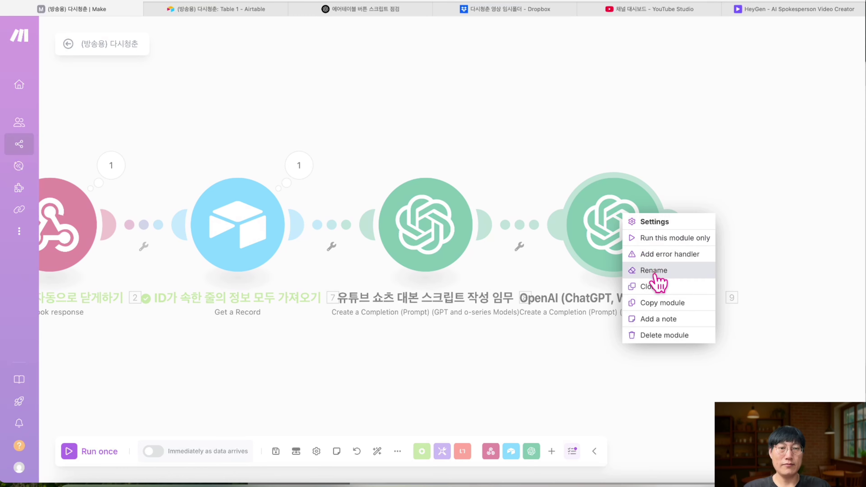
pyautogui.click(653, 270)
pyautogui.write('[유튜브 쇼츠 제목 만들어 주는 기능')
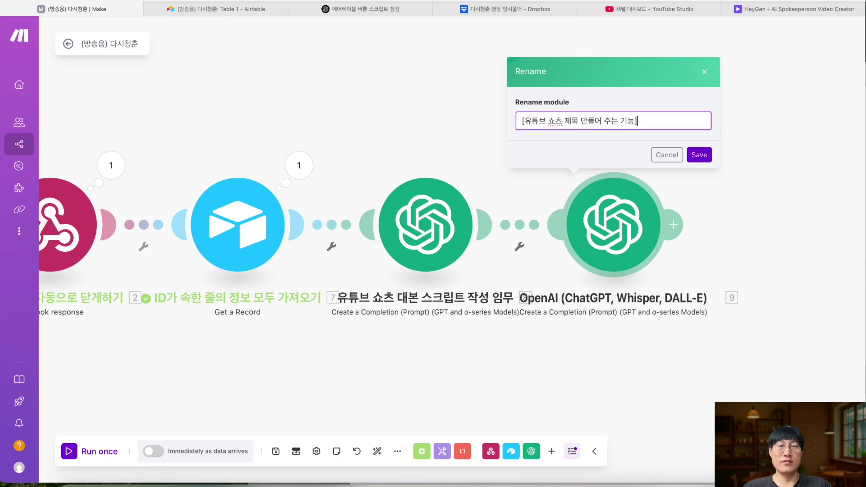
pyautogui.press('Return')
# - Auto-align the scenario and add another module after the title module
pyautogui.click(377, 451)
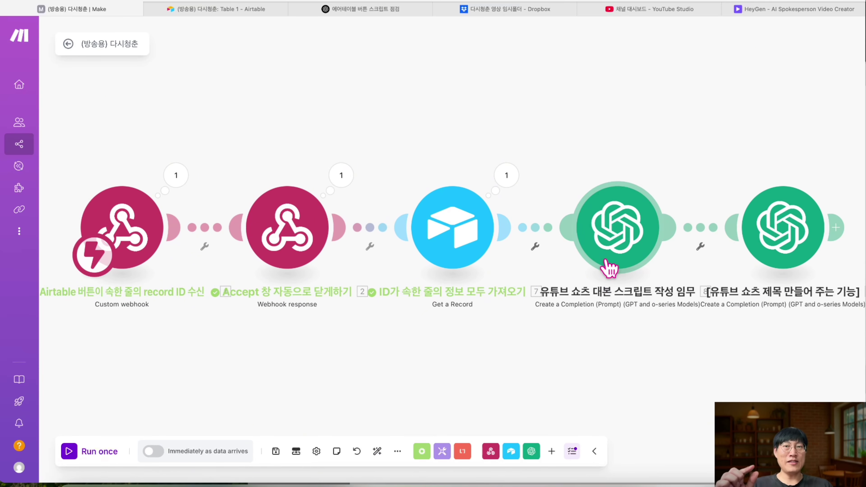
pyautogui.hscroll(5, 609, 269)
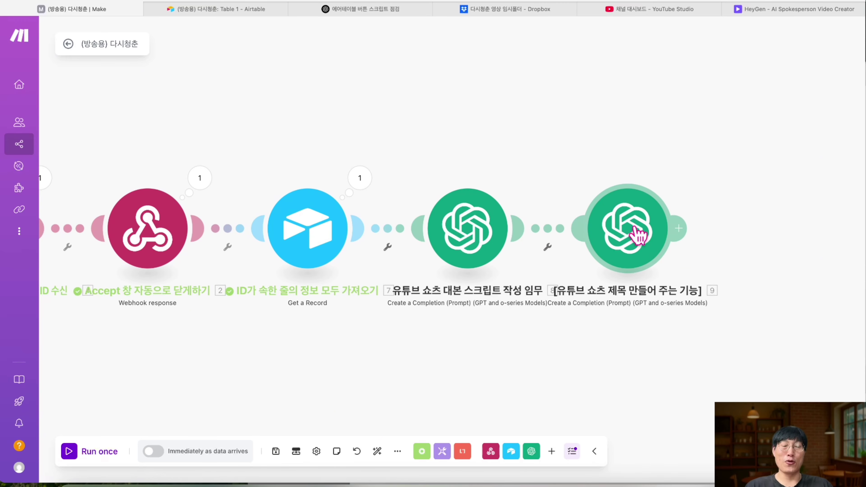
pyautogui.hscroll(3, 635, 232)
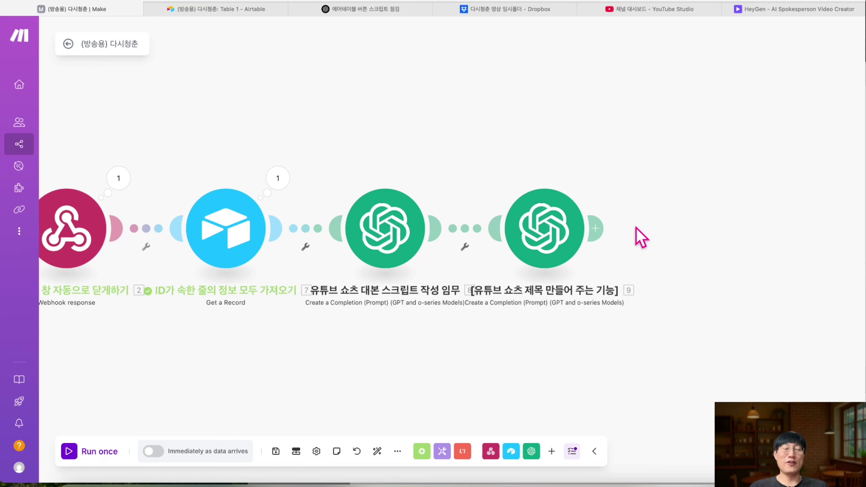
pyautogui.click(596, 228)
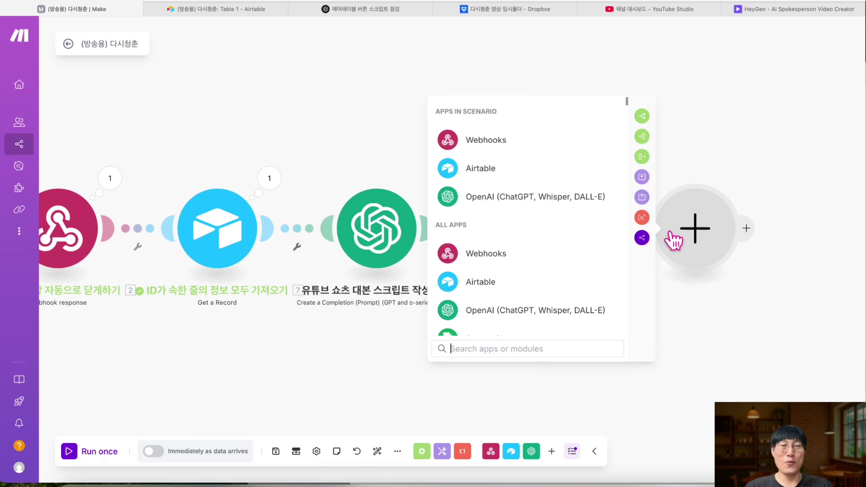
# - Add an OpenAI Create a Completion (Prompt) module using chatgpt-4o-latest with no max token limit
pyautogui.click(546, 196)
pyautogui.scroll(-1, 538, 263)
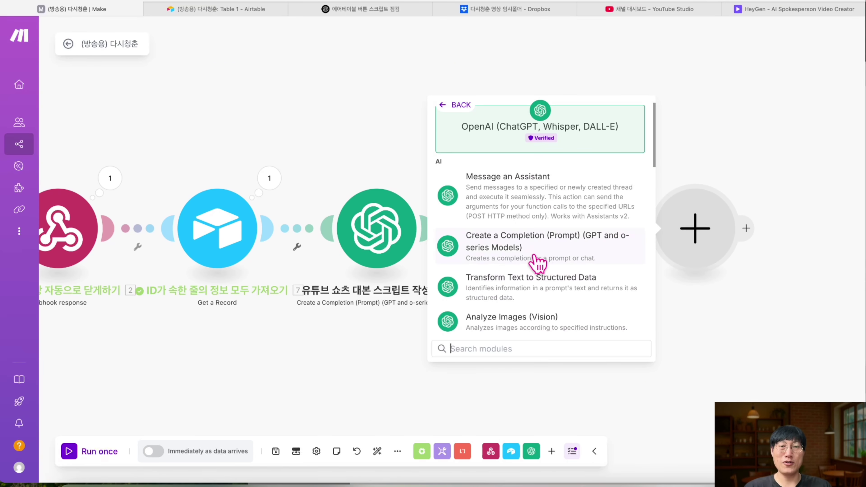
pyautogui.click(537, 262)
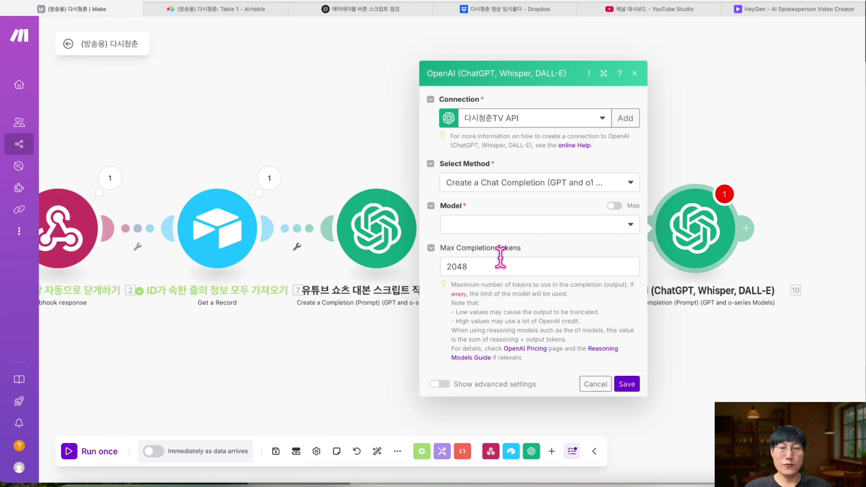
pyautogui.doubleClick(500, 261)
pyautogui.press('BackSpace')
pyautogui.click(511, 223)
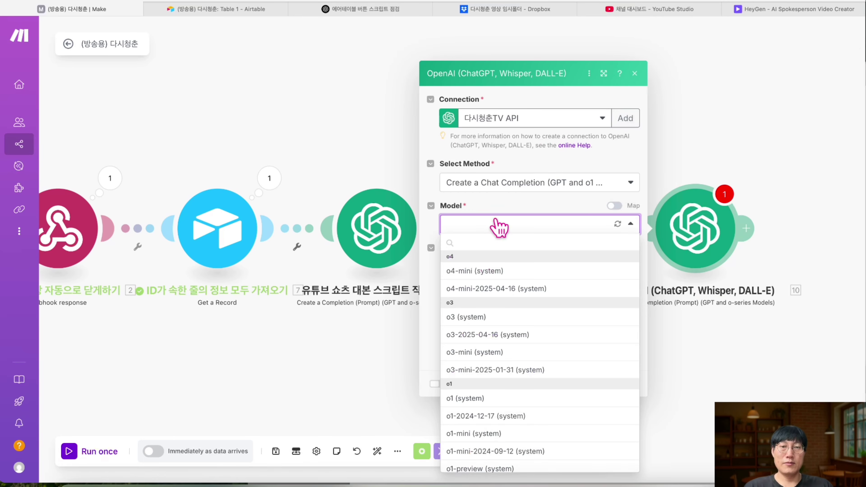
pyautogui.scroll(-5, 499, 349)
pyautogui.scroll(-2, 499, 349)
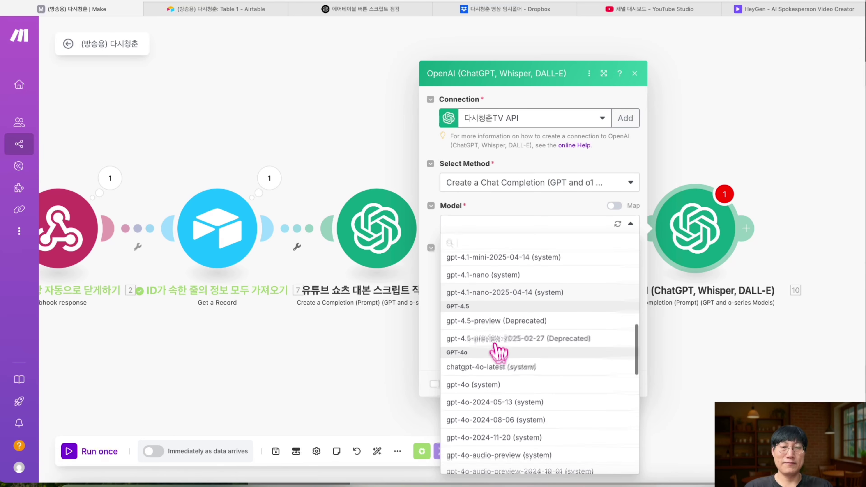
pyautogui.click(499, 364)
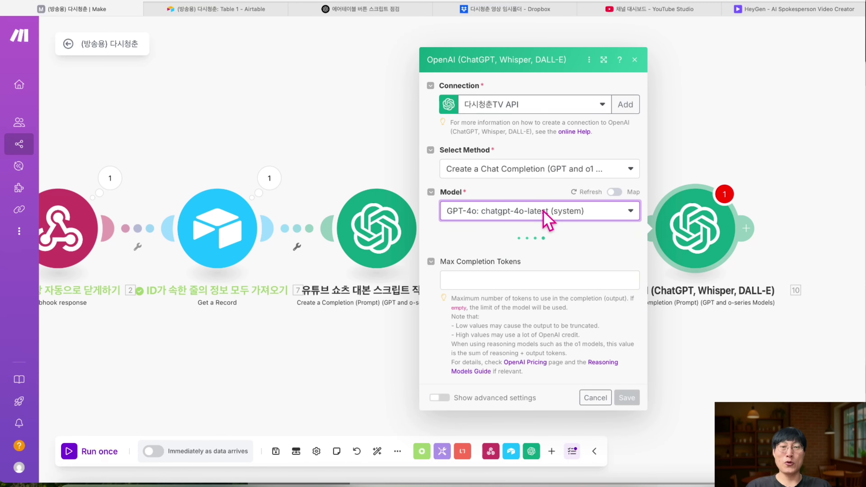
# - Copy the PDF's section 6 body-text prompt and add a Developer / System first message
pyautogui.press('super+Tab')
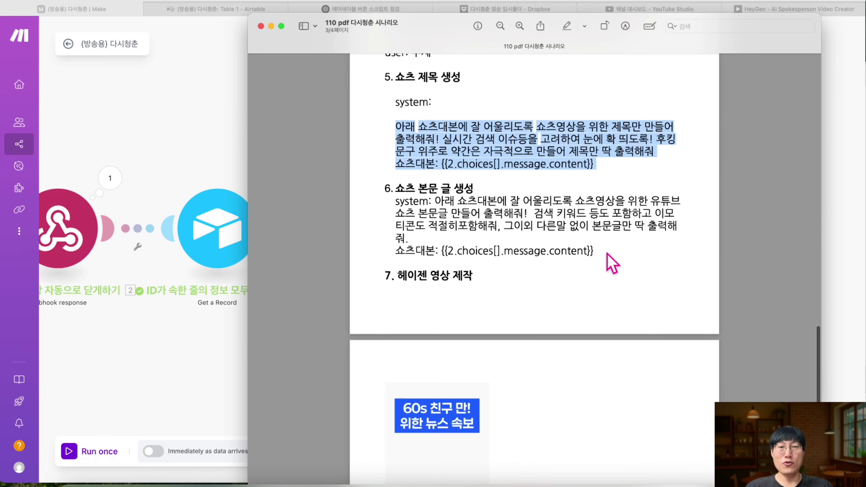
pyautogui.moveTo(596, 252); pyautogui.dragTo(396, 202)
pyautogui.press('super+c')
pyautogui.click(184, 179)
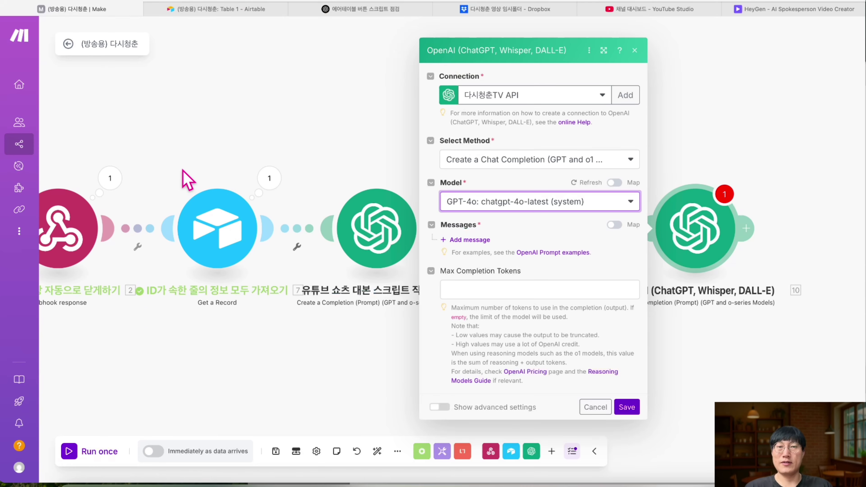
pyautogui.click(474, 241)
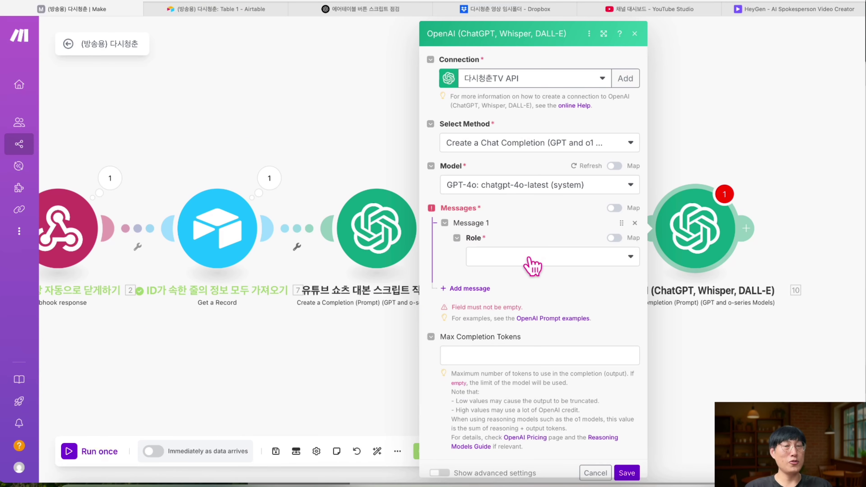
pyautogui.click(531, 265)
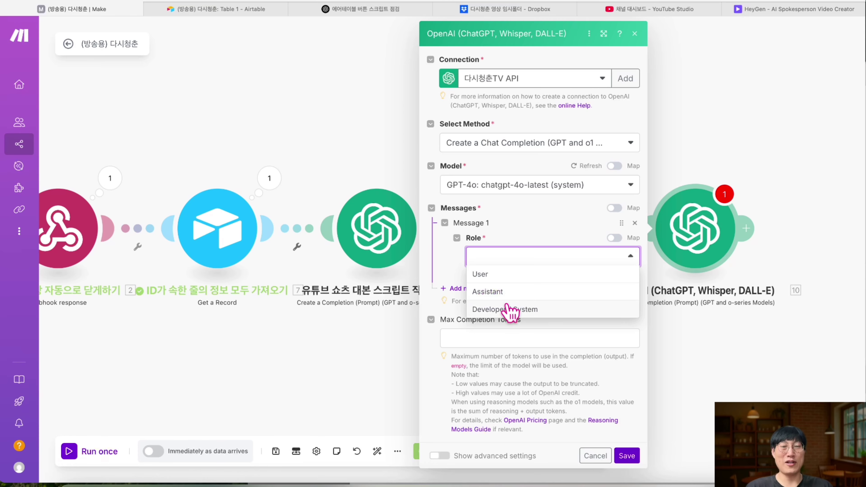
pyautogui.click(510, 309)
# - Paste the section 6 body-text prompt into the message, removing the placeholder mapping
pyautogui.click(508, 299)
pyautogui.press('super+v')
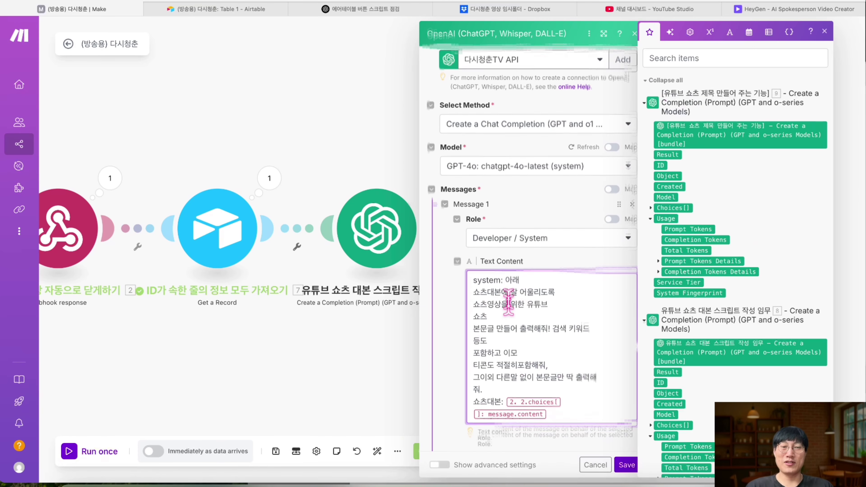
pyautogui.press('BackSpace')
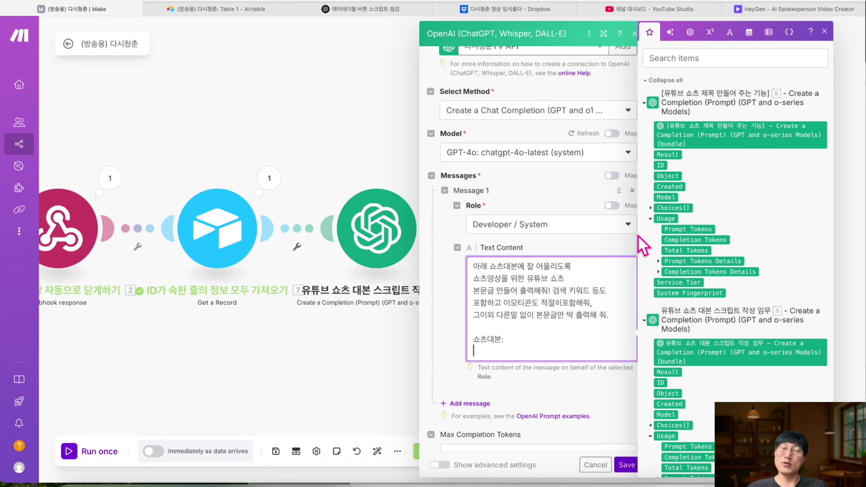
pyautogui.scroll(-3, 670, 296)
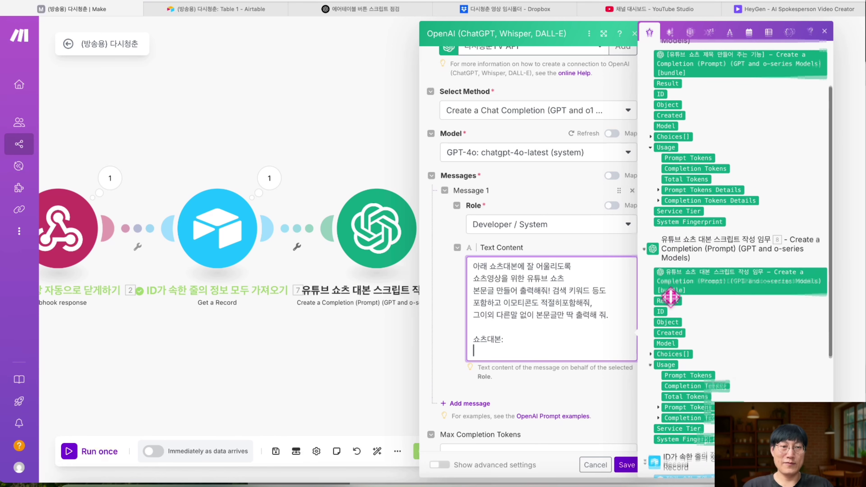
pyautogui.scroll(-1, 732, 244)
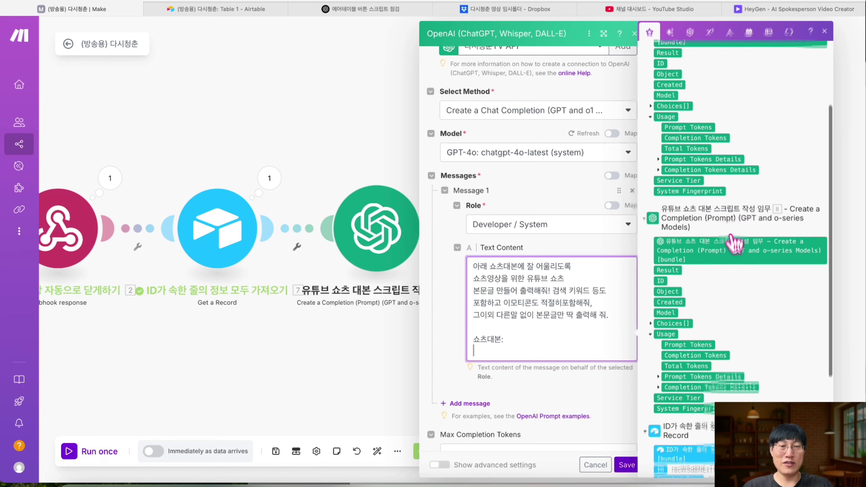
pyautogui.scroll(-1, 734, 243)
# - Insert the script module's message content after '쇼츠대본:' and save the module
pyautogui.click(660, 303)
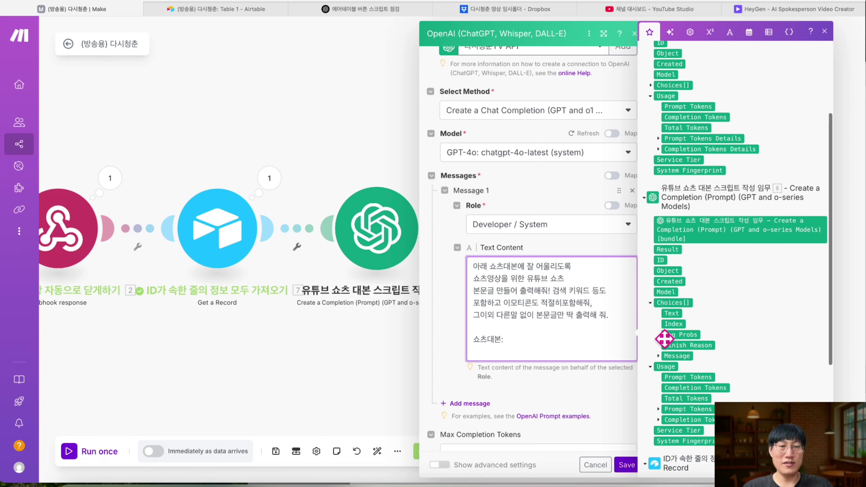
pyautogui.click(658, 355)
pyautogui.scroll(-2, 678, 324)
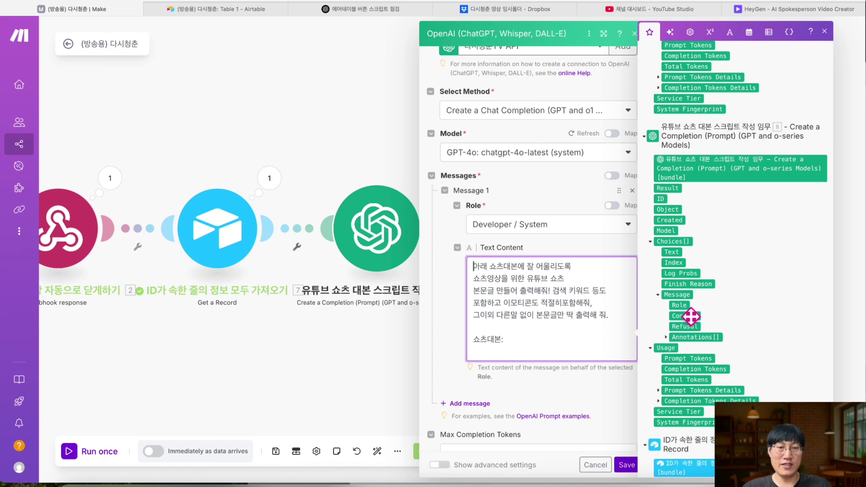
pyautogui.click(690, 316)
pyautogui.press('BackSpace')
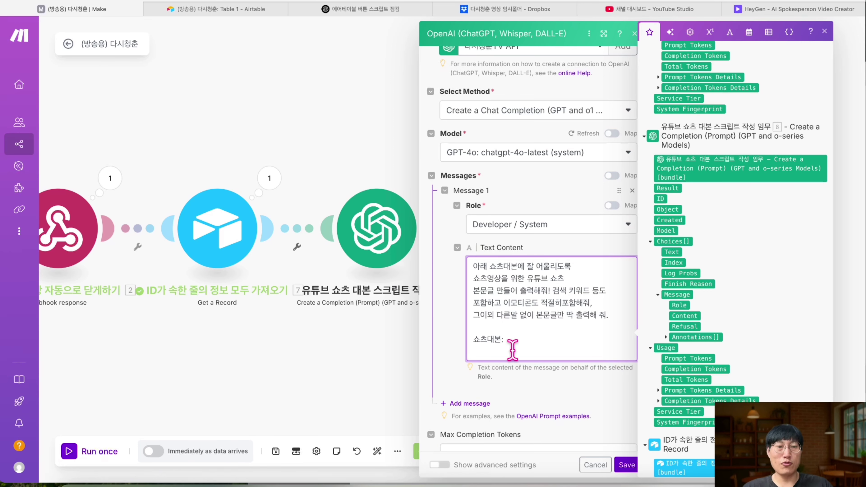
pyautogui.click(687, 317)
pyautogui.scroll(-1, 531, 305)
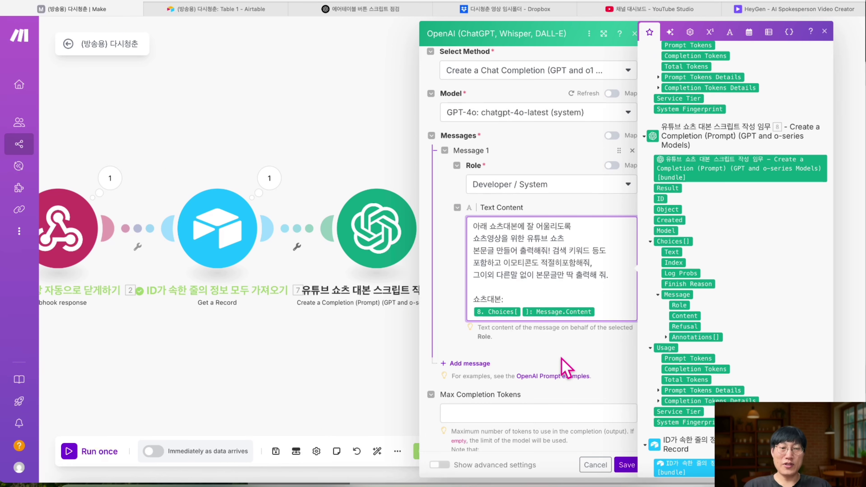
pyautogui.click(624, 465)
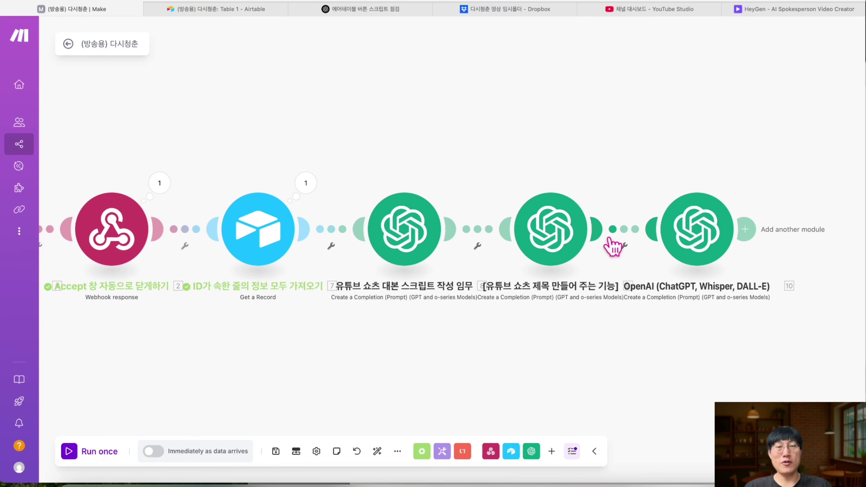
# - Rename the third OpenAI module to '유튜브 쇼츠 본문글 (이모티 포함)'
pyautogui.rightClick(674, 240)
pyautogui.click(701, 292)
pyautogui.write('유튜브 쇼츠 본문글 (이모티 포함')
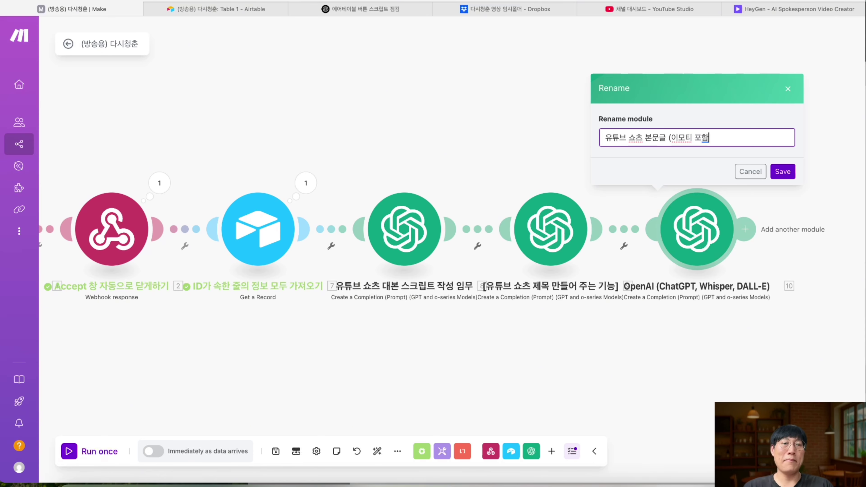
pyautogui.write(')')
pyautogui.press('Return')
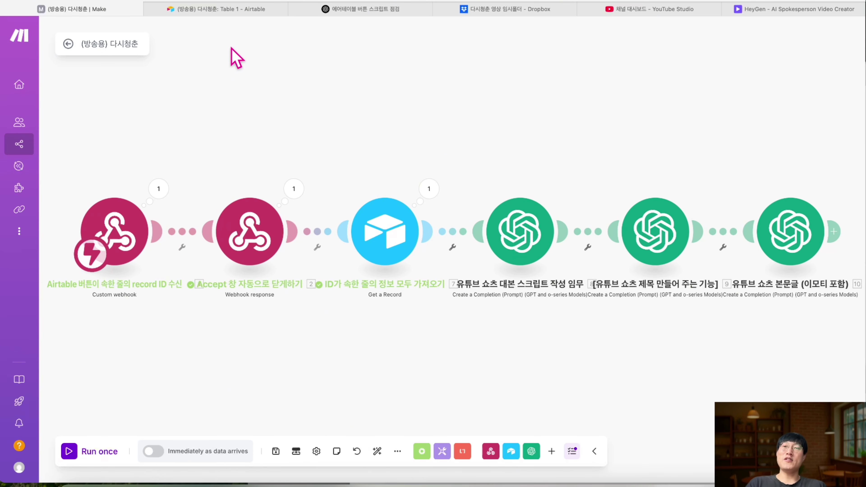
pyautogui.click(219, 9)
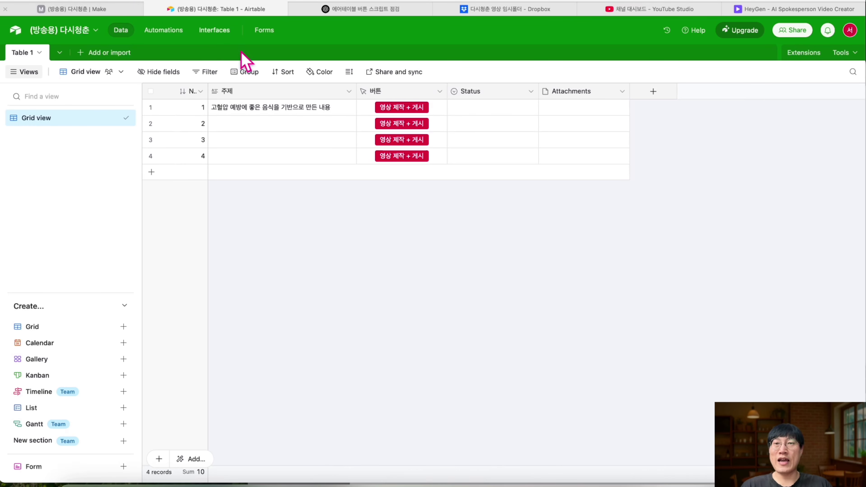
# - Compare the Airtable table's video-creation buttons with the scenario, ending back on the Make canvas
pyautogui.click(97, 10)
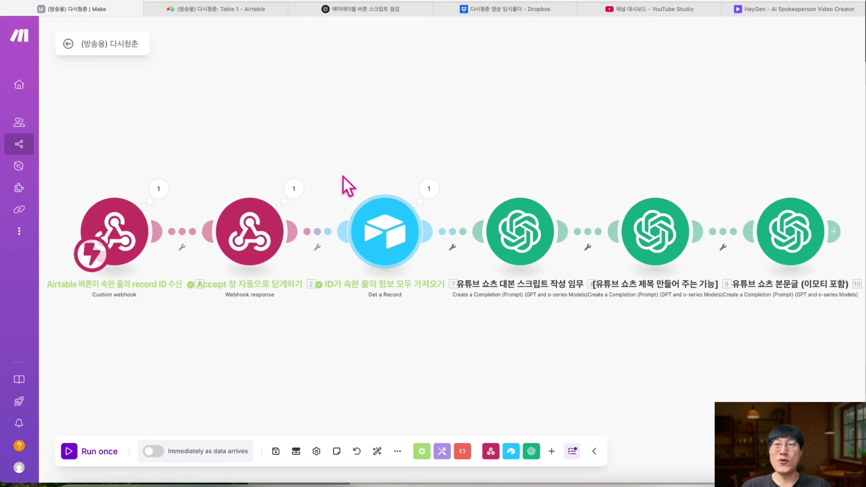
pyautogui.click(216, 11)
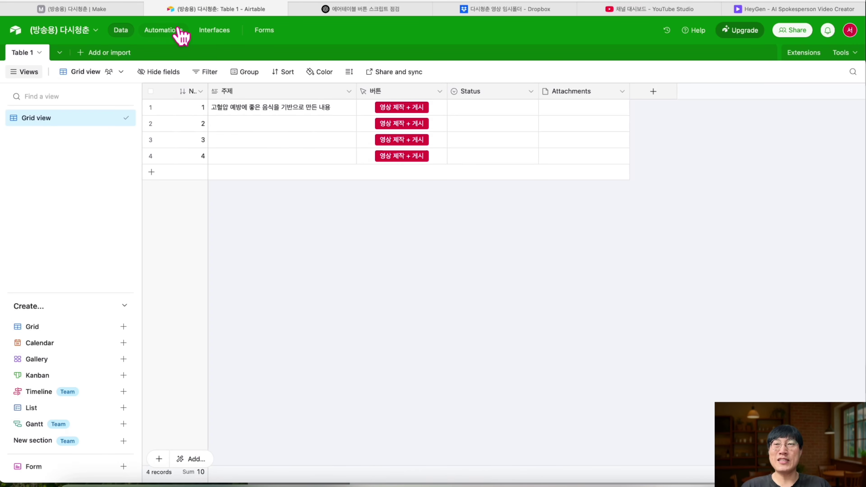
pyautogui.click(85, 10)
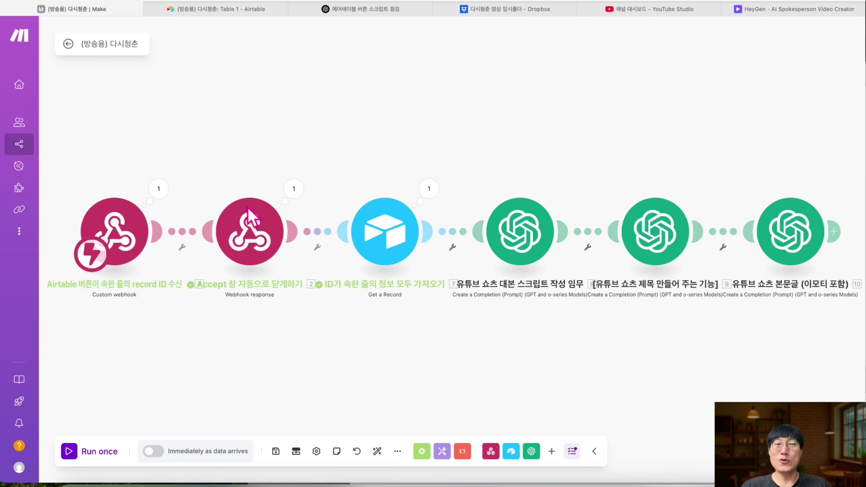
pyautogui.click(217, 10)
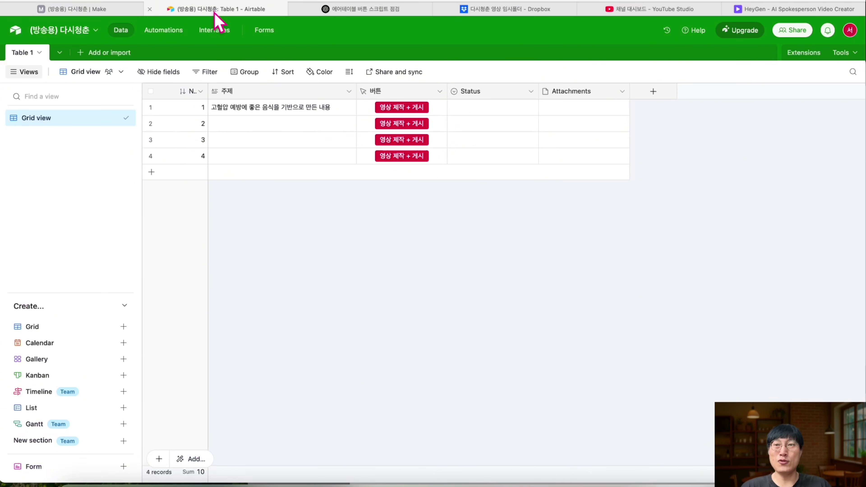
pyautogui.click(116, 10)
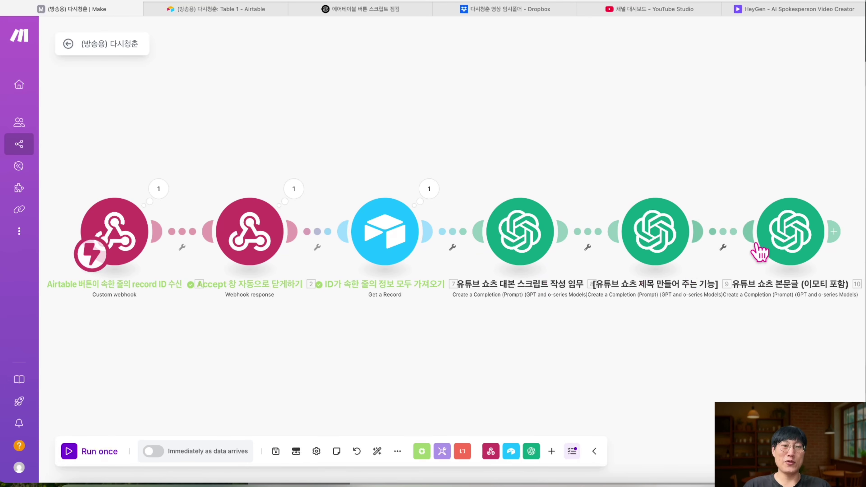
pyautogui.hscroll(5, 771, 271)
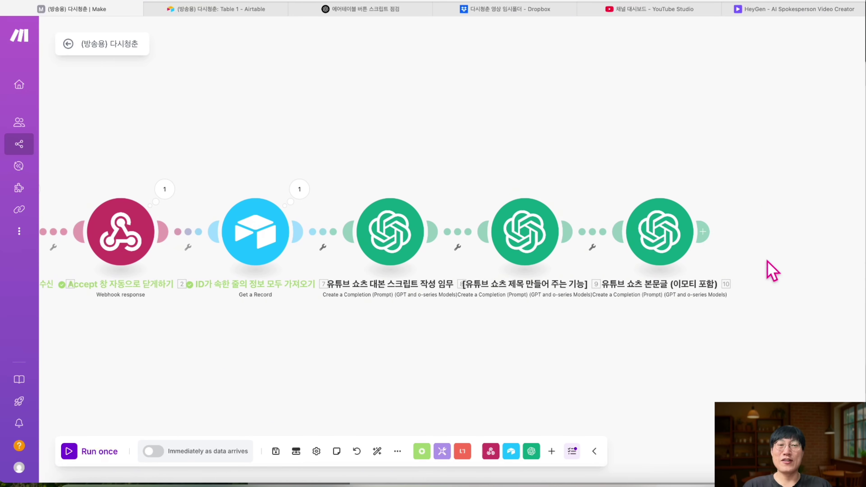
pyautogui.hscroll(3, 485, 267)
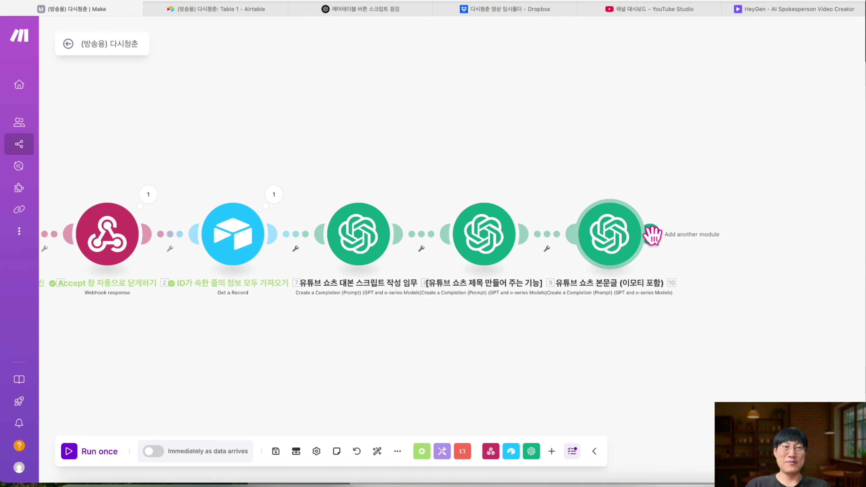
# - Add a HeyGen Create an Avatar Video module after the body-text OpenAI module
pyautogui.click(791, 10)
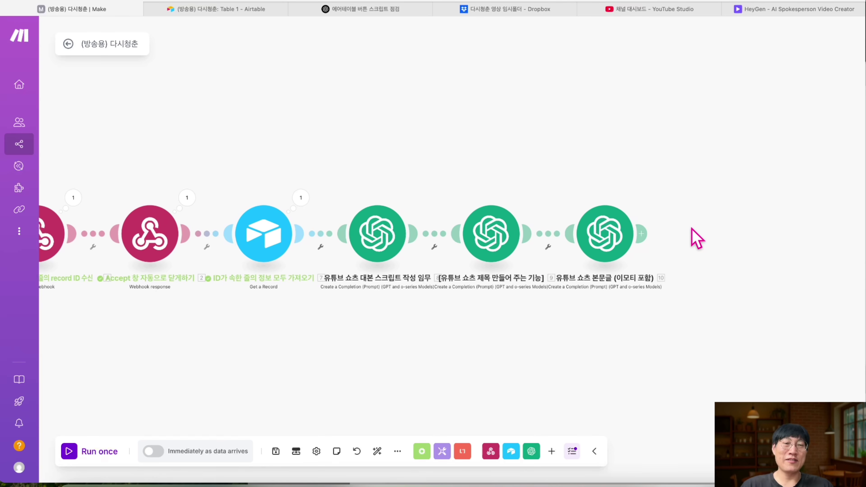
pyautogui.click(615, 235)
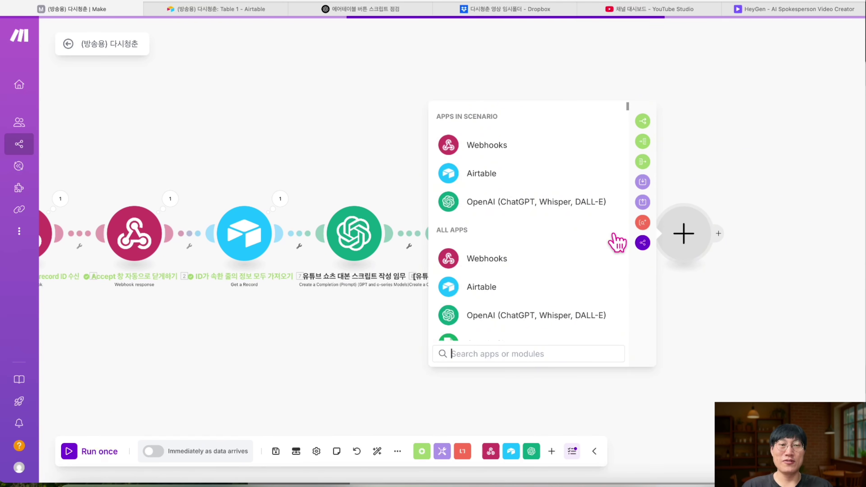
pyautogui.write('heygen')
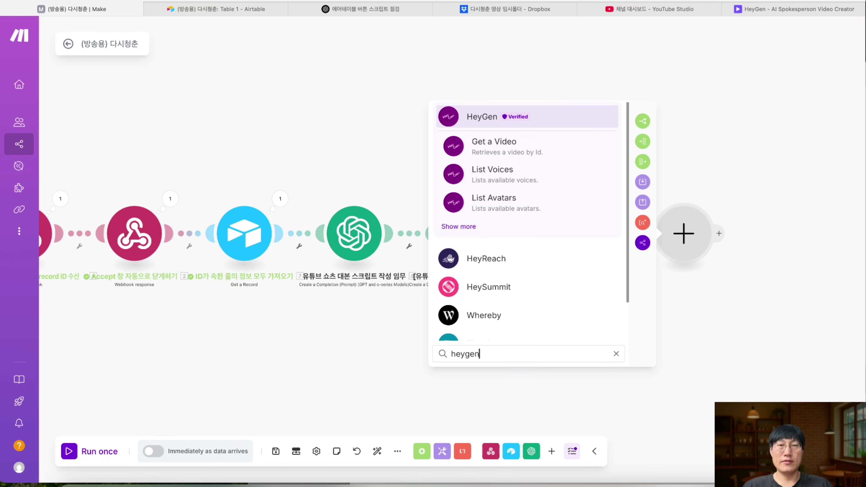
pyautogui.click(467, 227)
pyautogui.scroll(-5, 489, 237)
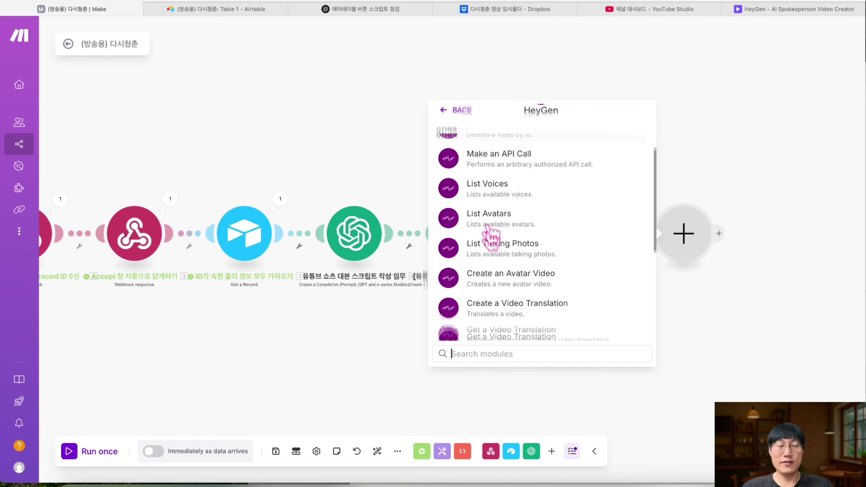
pyautogui.scroll(-1, 490, 235)
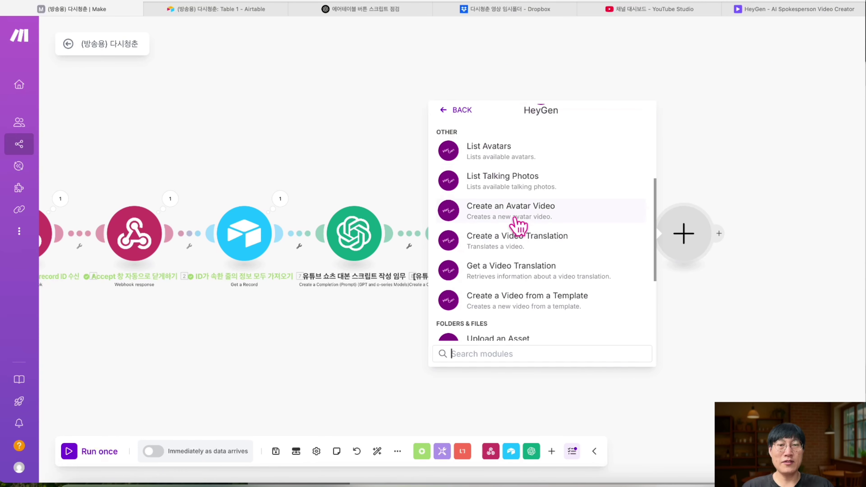
pyautogui.click(540, 221)
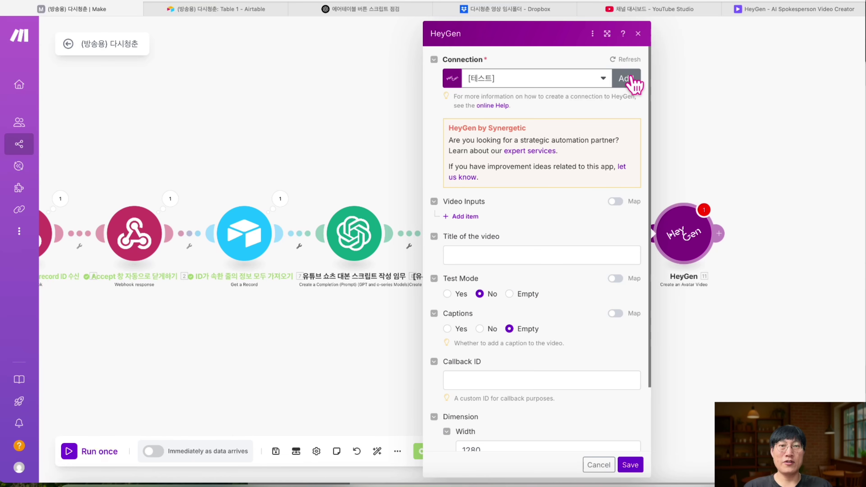
# - Start a HeyGen-type connection named '(테스트 연결)', then turn to the HeyGen site for its API key
pyautogui.click(632, 77)
pyautogui.click(584, 82)
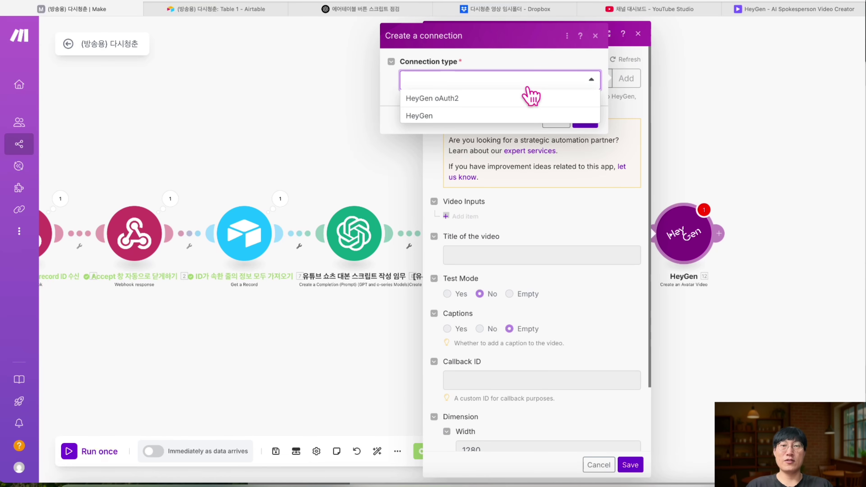
pyautogui.click(474, 118)
pyautogui.tripleClick(474, 126)
pyautogui.write('(테스트 연결)')
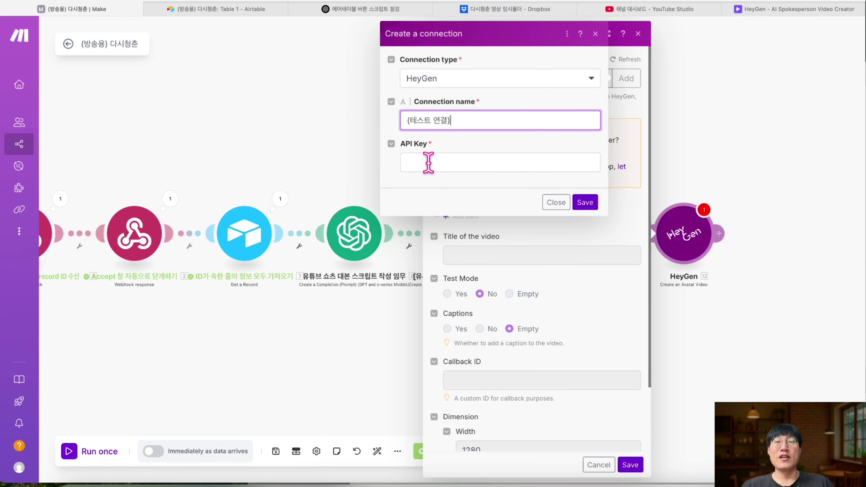
pyautogui.click(462, 163)
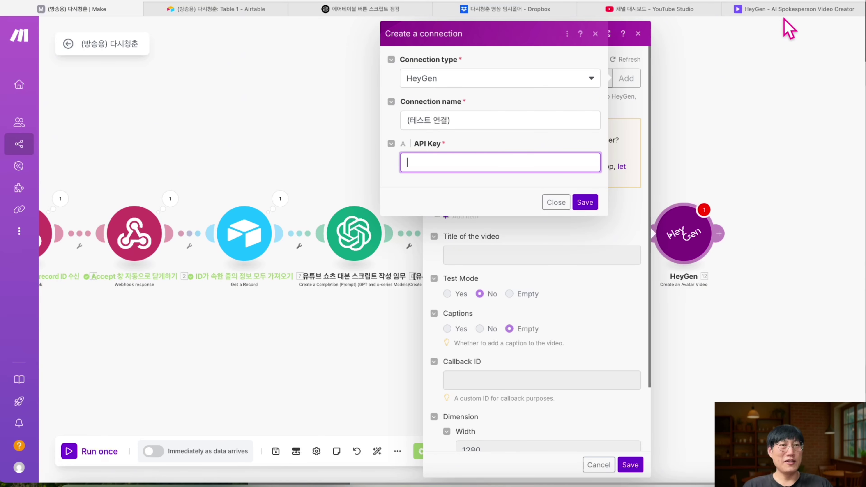
pyautogui.click(789, 10)
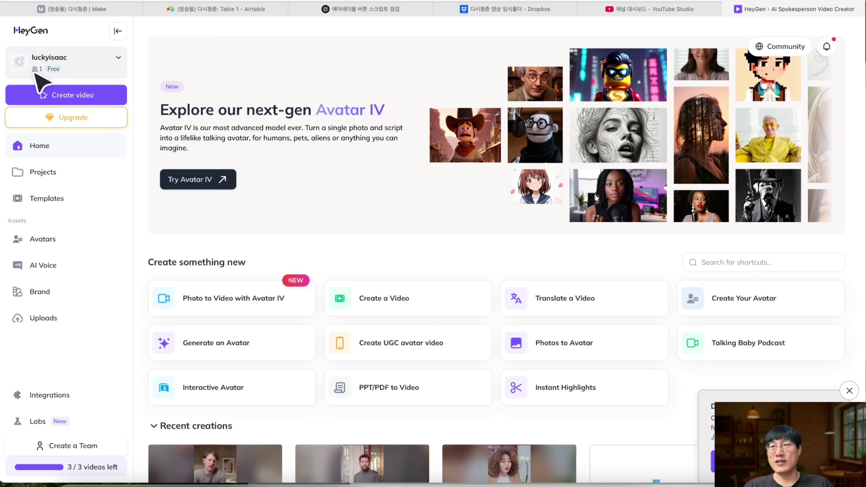
# - Copy the API token from HeyGen's Settings > Subscriptions & API > HeyGen API page
pyautogui.click(41, 72)
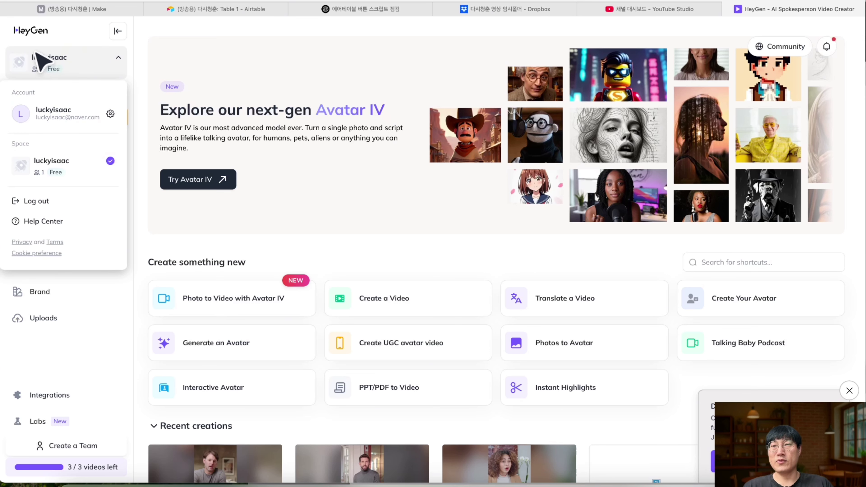
pyautogui.click(54, 119)
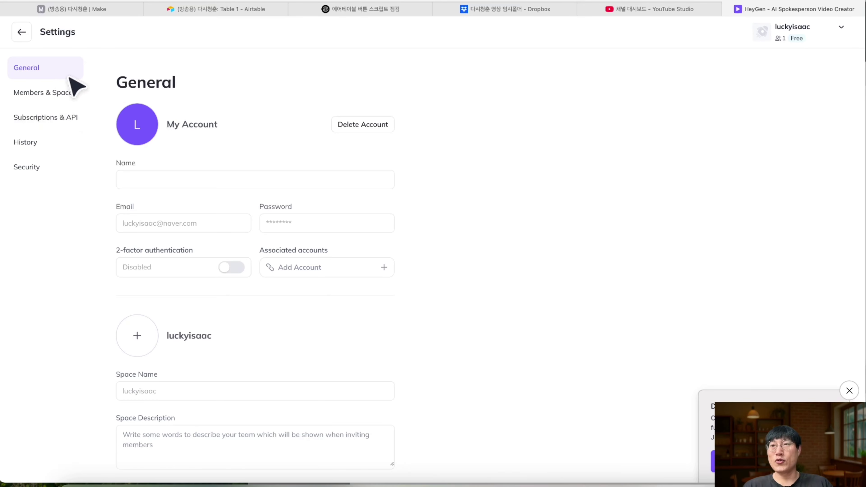
pyautogui.click(68, 129)
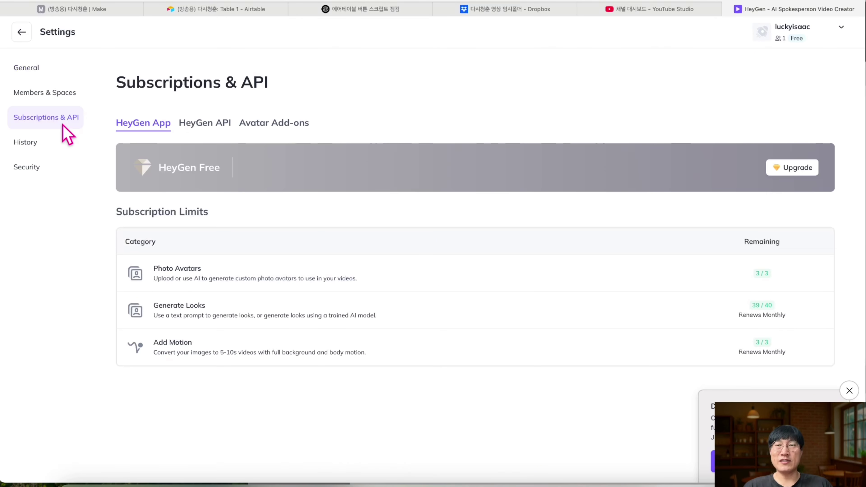
pyautogui.click(220, 127)
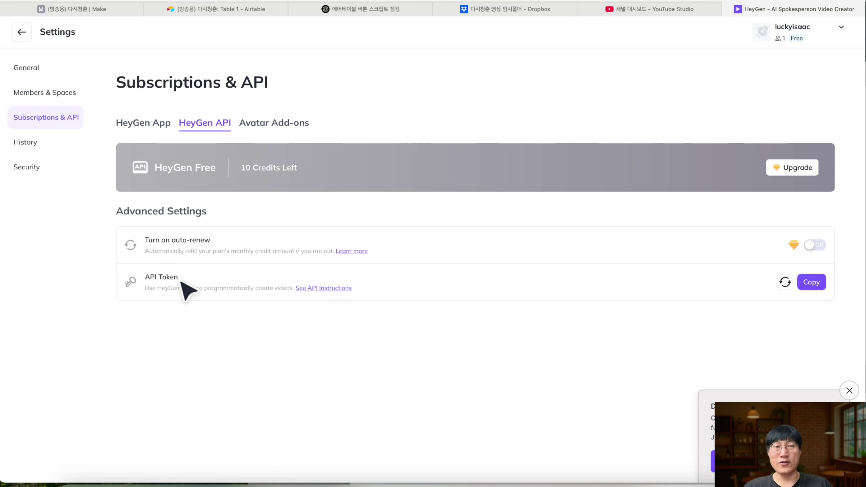
pyautogui.click(811, 282)
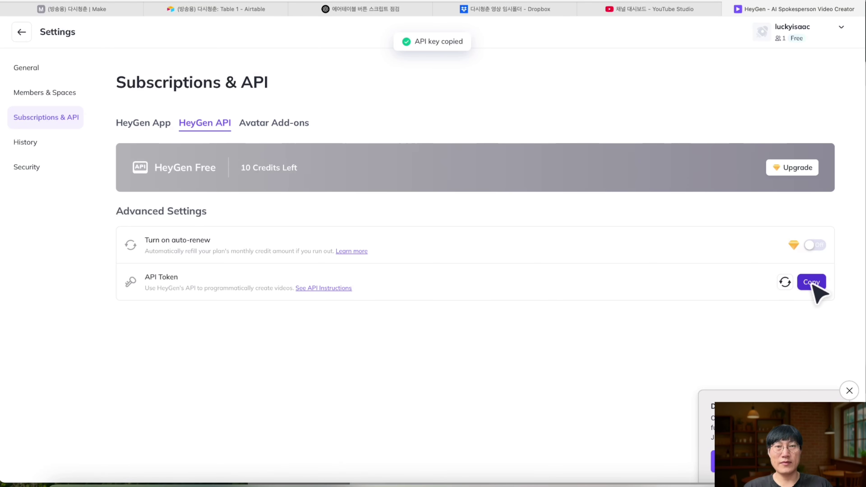
pyautogui.click(104, 10)
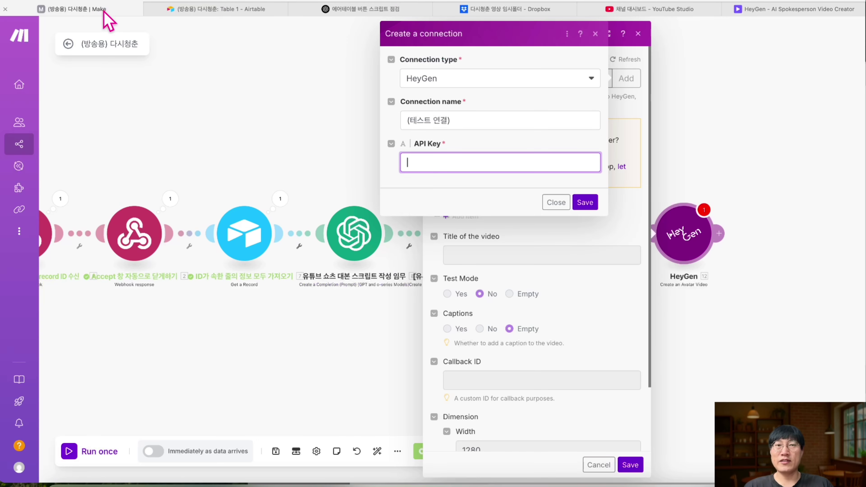
# - Paste the API key into the connection, keep a copy in a quick note, and save the connection
pyautogui.press('super+v')
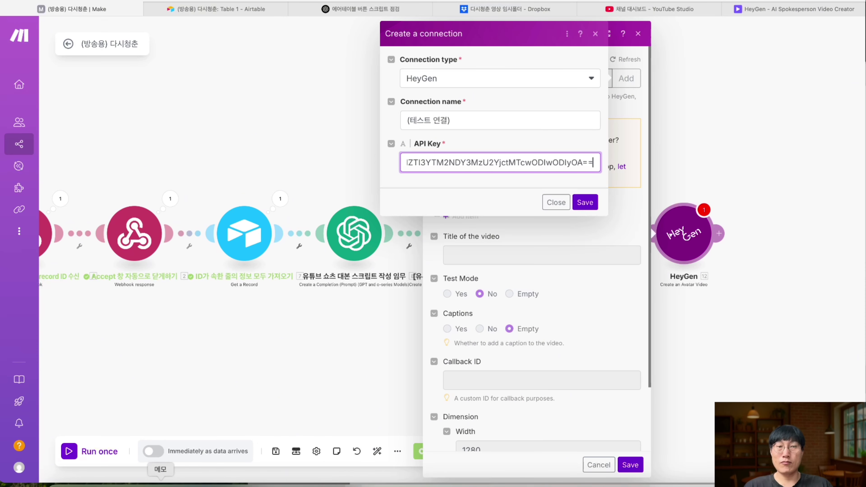
pyautogui.press('fn+q')
pyautogui.click(684, 207)
pyautogui.press('super+v')
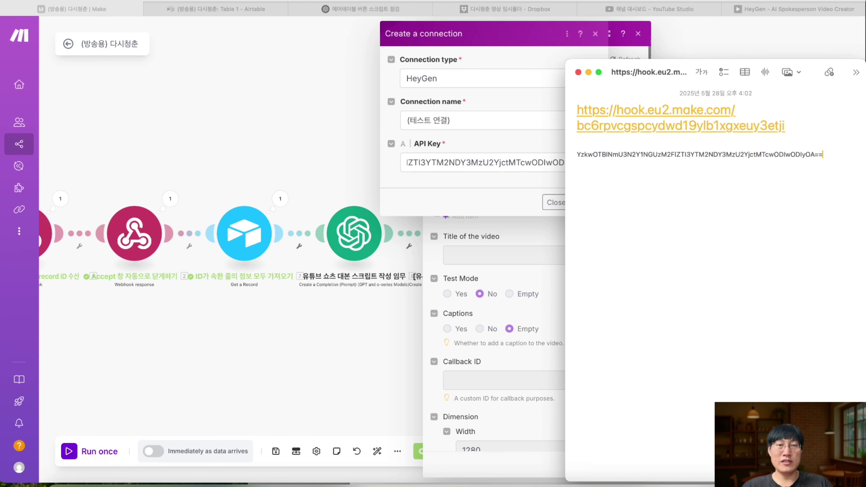
pyautogui.press('Return')
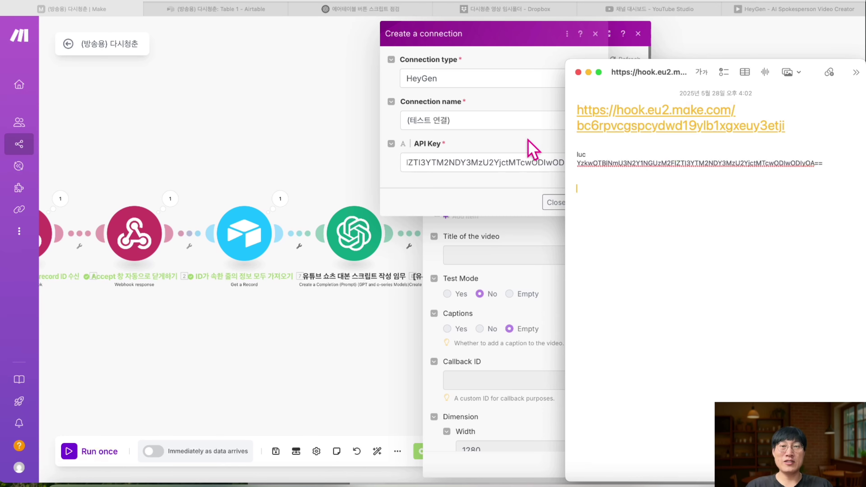
pyautogui.click(487, 155)
pyautogui.click(589, 202)
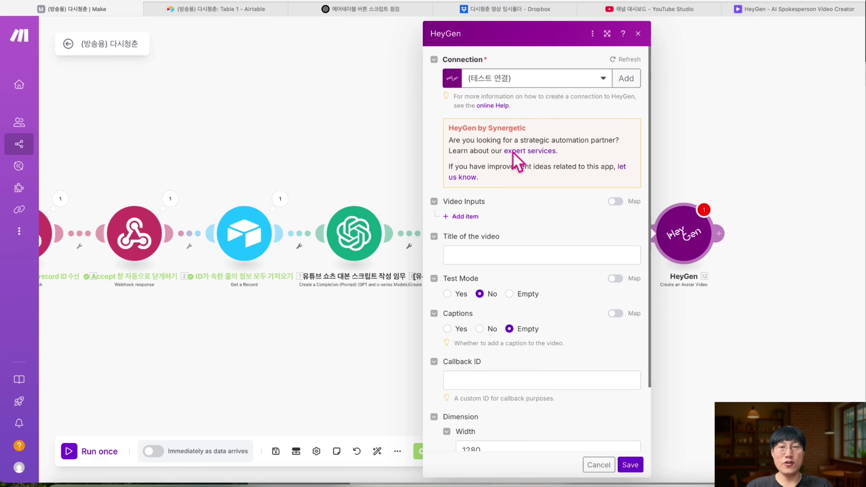
# - Add a video input item with an Avatar-type character to the HeyGen module
pyautogui.click(473, 218)
pyautogui.click(535, 264)
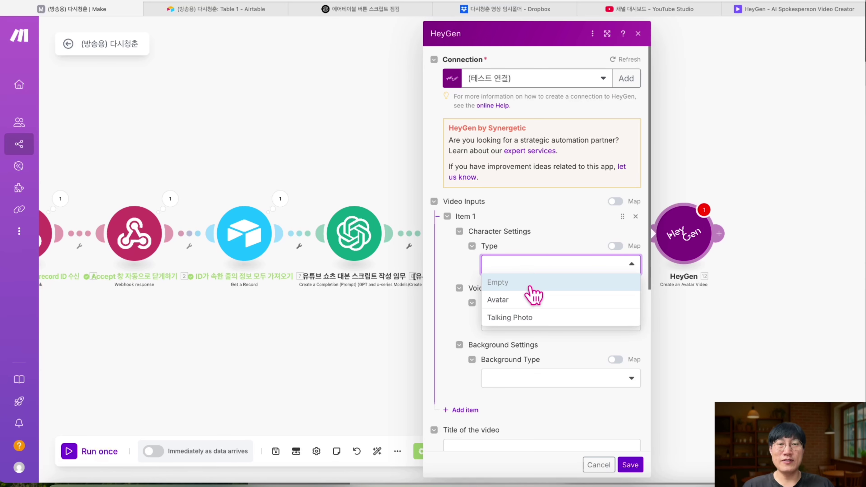
pyautogui.click(518, 300)
pyautogui.click(556, 309)
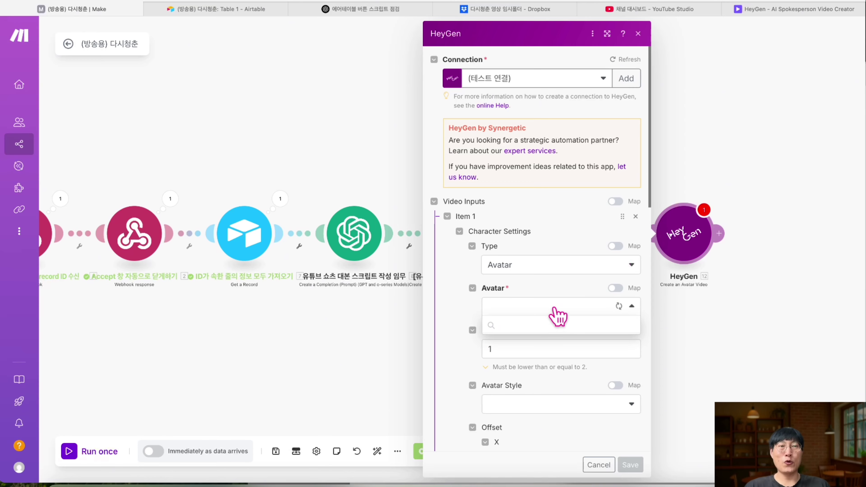
pyautogui.click(770, 10)
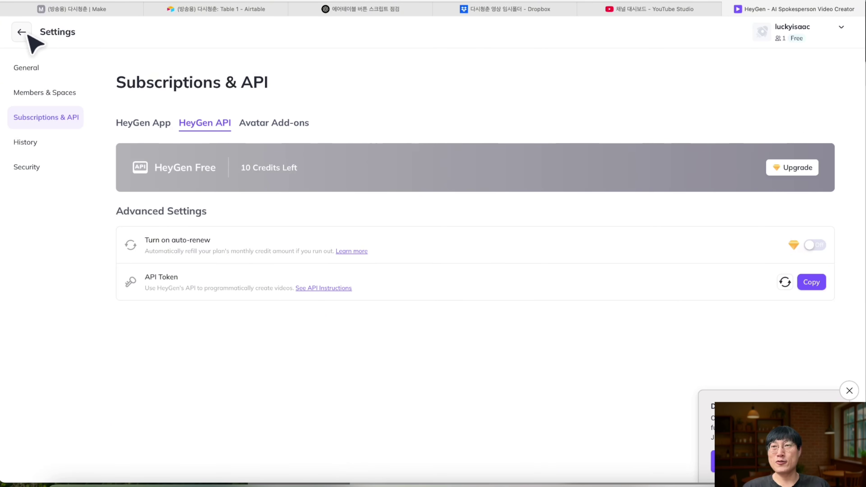
# - From the HeyGen home, start creating a new portrait video
pyautogui.click(29, 36)
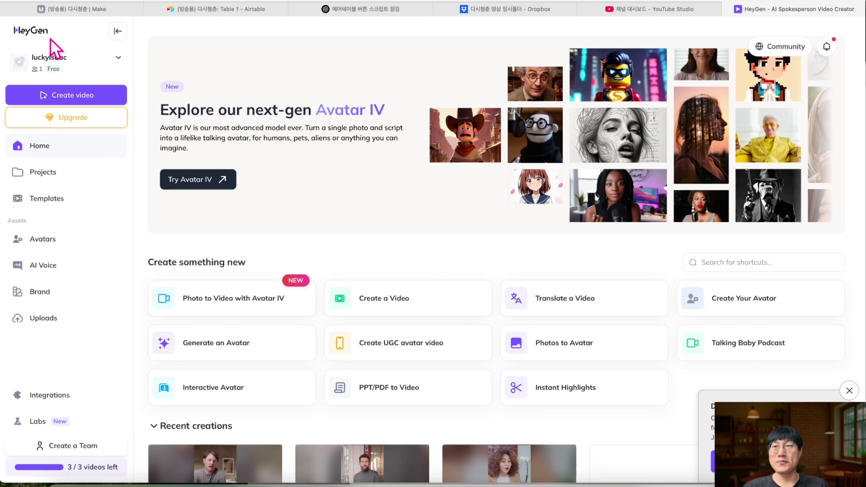
pyautogui.click(89, 97)
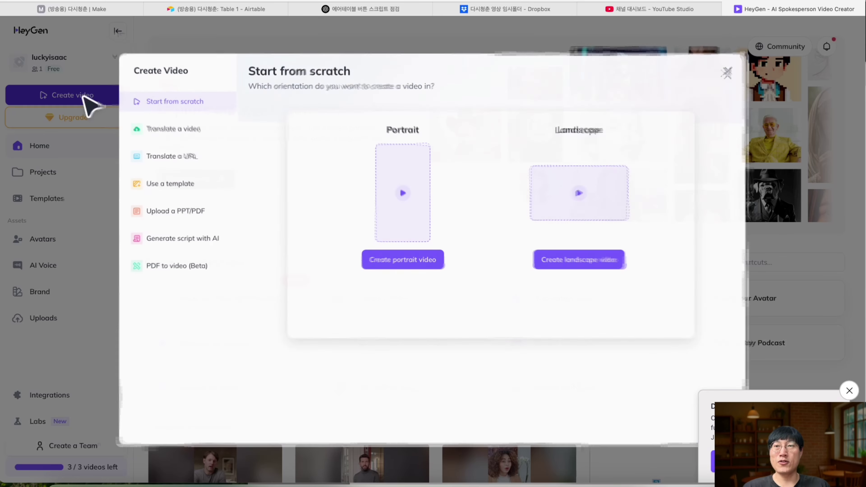
pyautogui.click(419, 261)
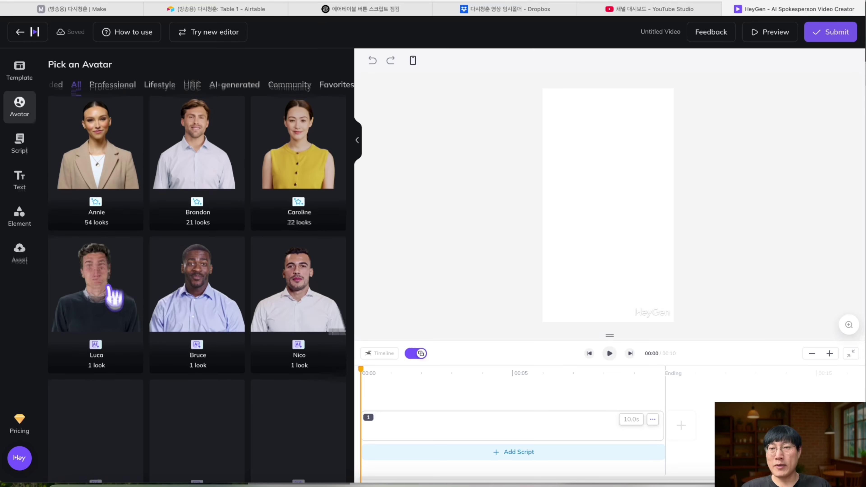
pyautogui.scroll(-3, 111, 297)
pyautogui.scroll(6, 111, 295)
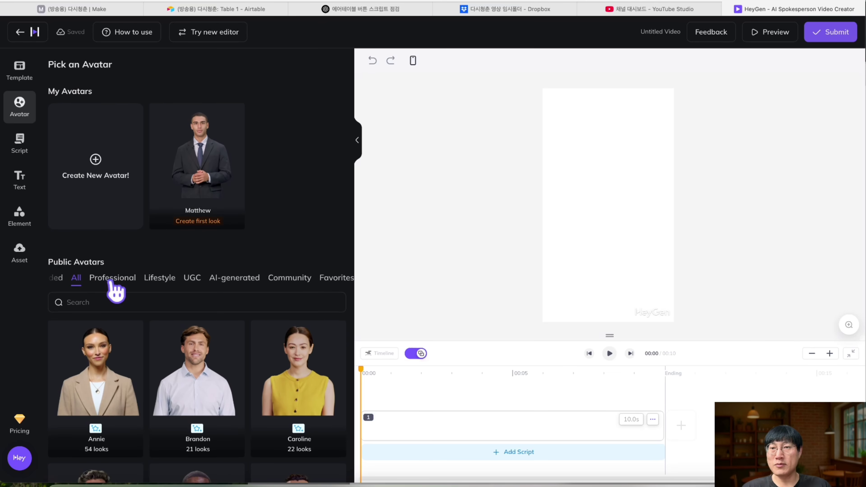
# - Browse the public avatars and add Raul's Casual Sofa no iPad Front look to the canvas
pyautogui.click(113, 280)
pyautogui.scroll(-5, 180, 282)
pyautogui.scroll(5, 186, 283)
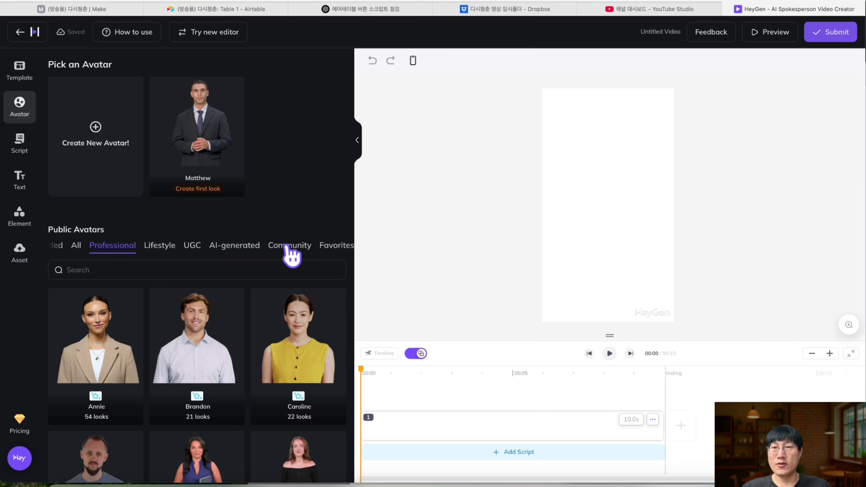
pyautogui.click(288, 248)
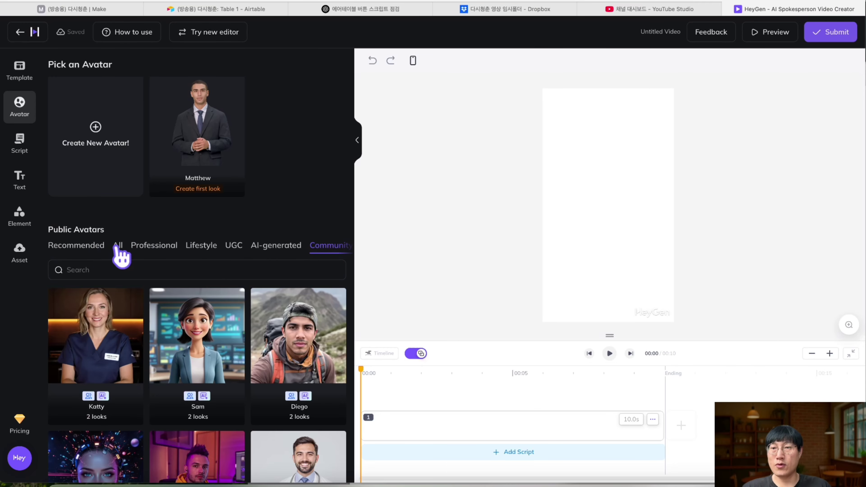
pyautogui.click(119, 250)
pyautogui.scroll(-7, 120, 254)
pyautogui.scroll(-10, 117, 254)
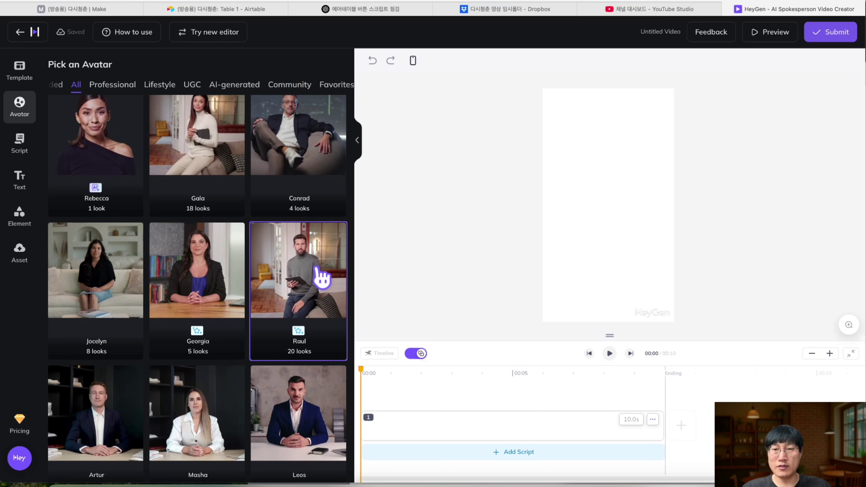
pyautogui.click(309, 305)
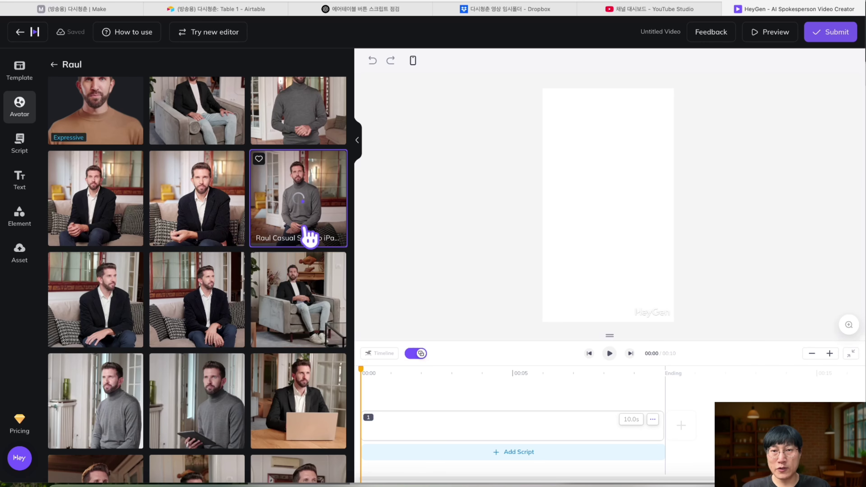
pyautogui.click(302, 242)
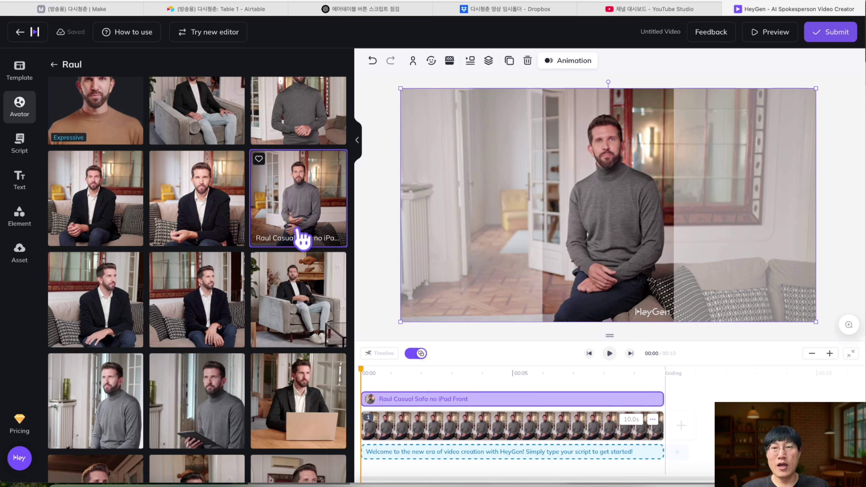
pyautogui.click(113, 10)
pyautogui.click(506, 309)
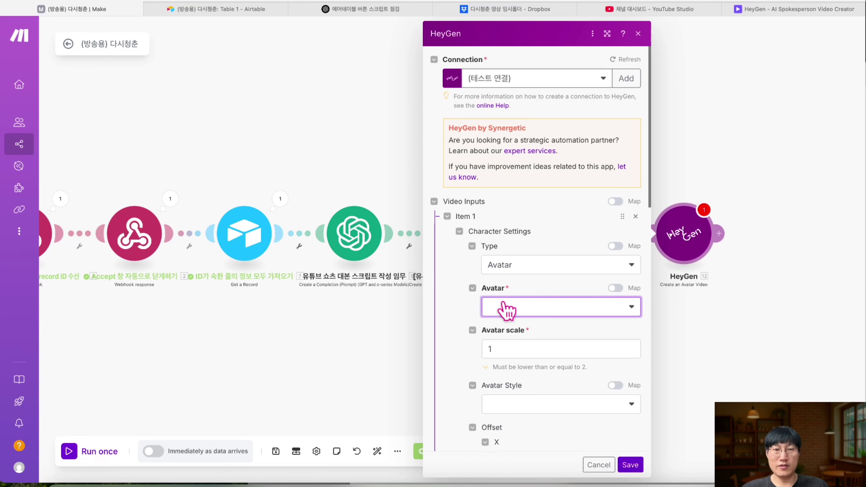
# - Search 'raul' in the Avatar list and choose Raul Casual Sofa no iPad Front
pyautogui.click(505, 307)
pyautogui.write('raul')
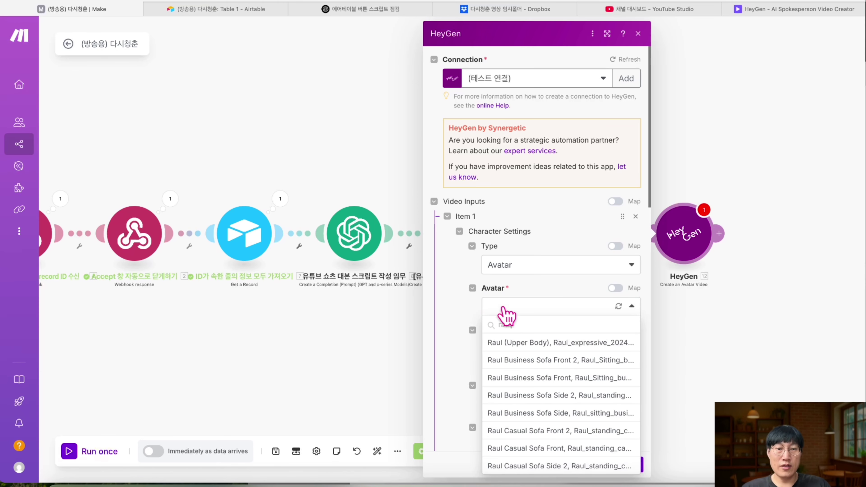
pyautogui.scroll(-3, 547, 354)
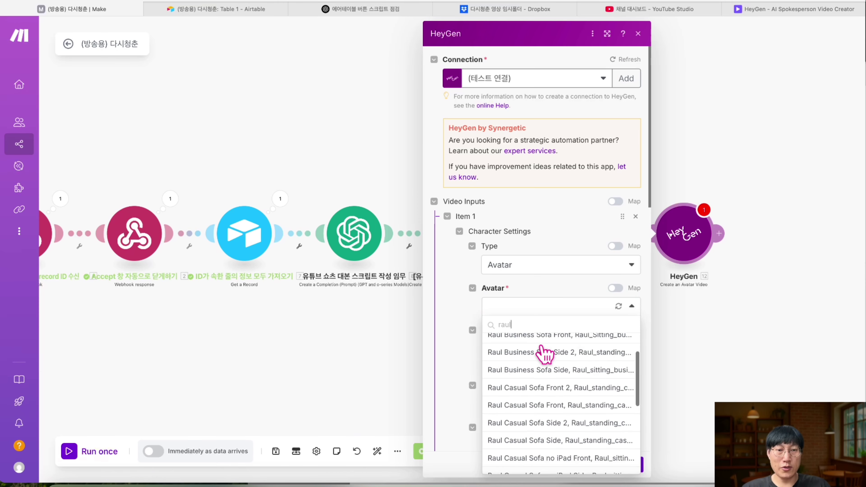
pyautogui.scroll(2, 549, 375)
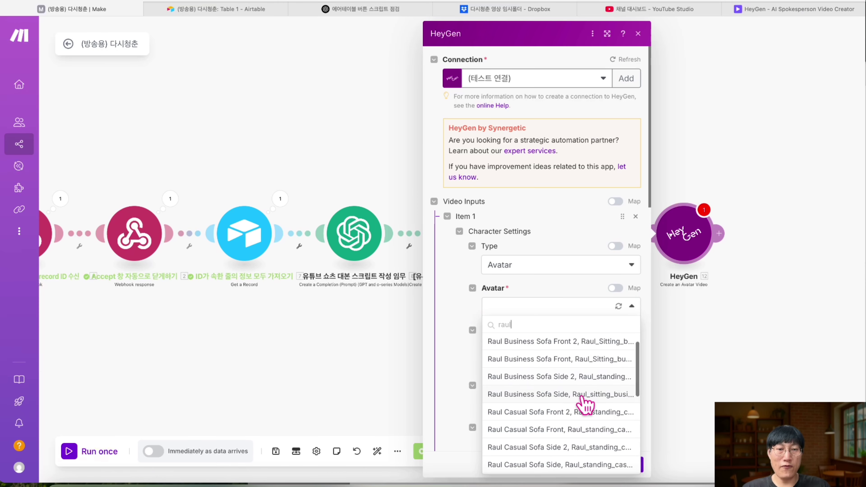
pyautogui.scroll(-2, 579, 404)
pyautogui.scroll(-4, 579, 404)
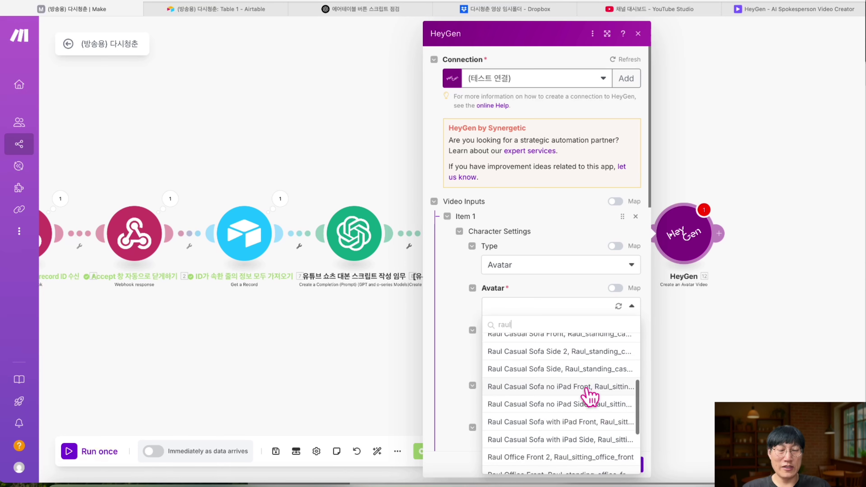
pyautogui.click(588, 389)
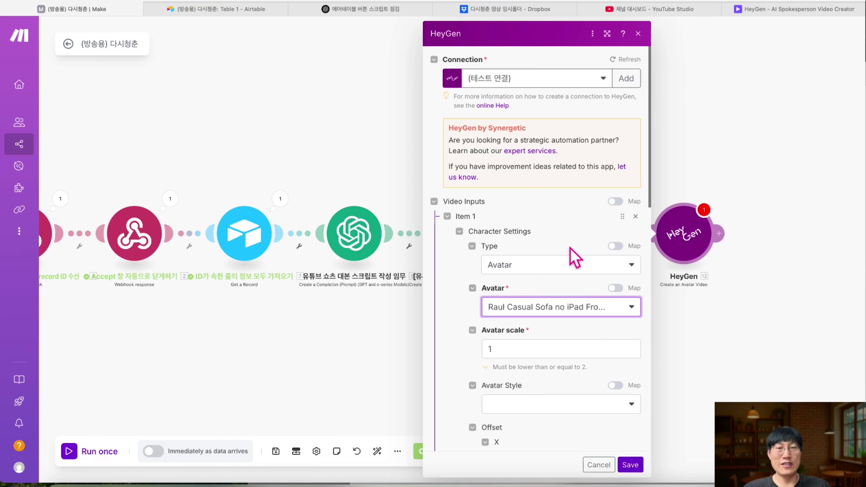
# - Set the avatar scale to 1.25
pyautogui.scroll(-3, 575, 252)
pyautogui.click(547, 245)
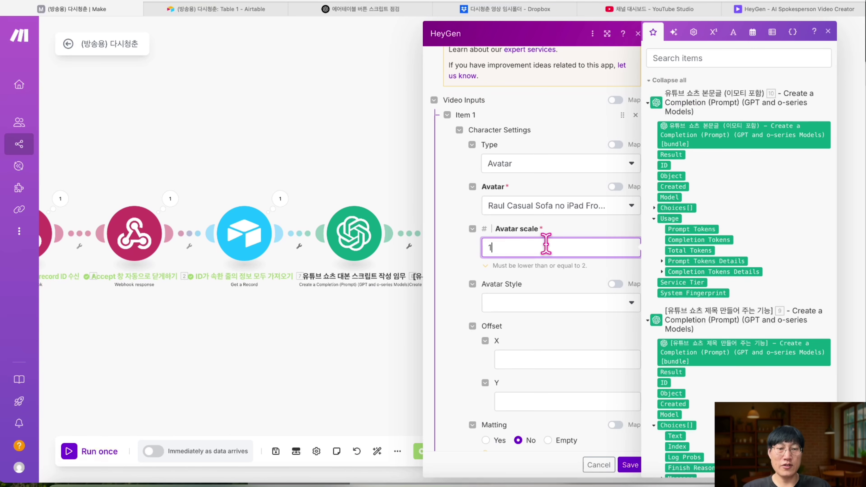
pyautogui.write('.')
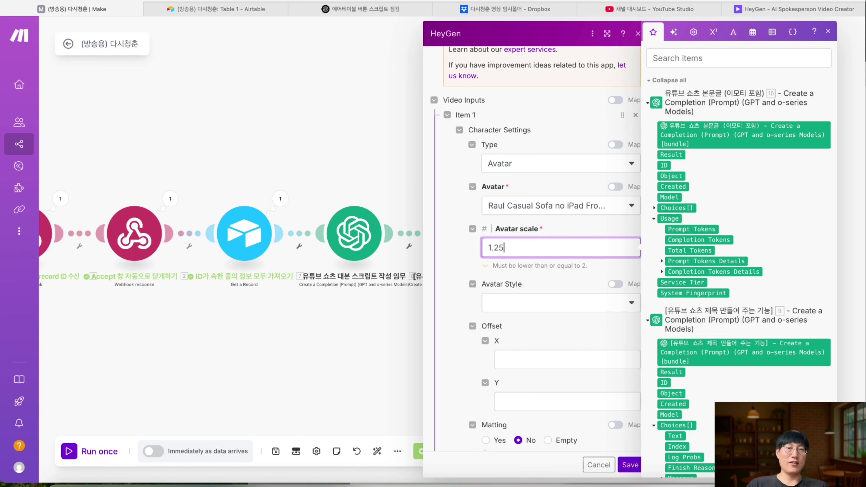
pyautogui.write('25')
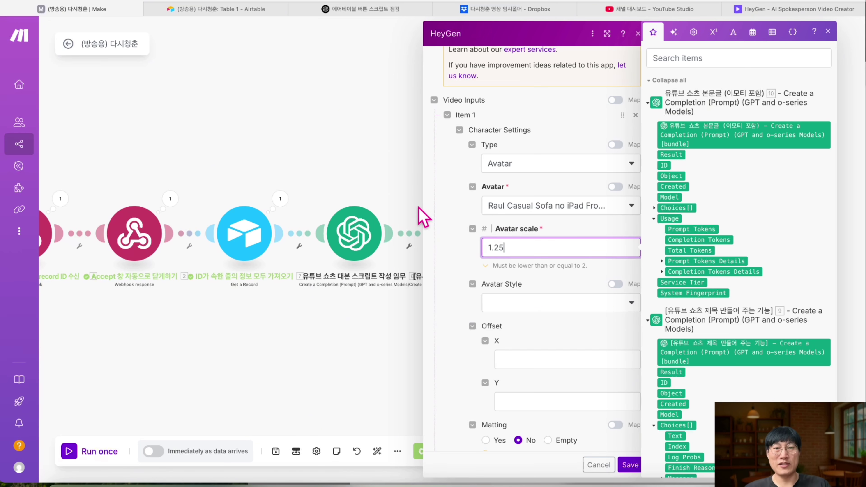
# - Set the avatar style to Normal
pyautogui.click(460, 220)
pyautogui.click(541, 301)
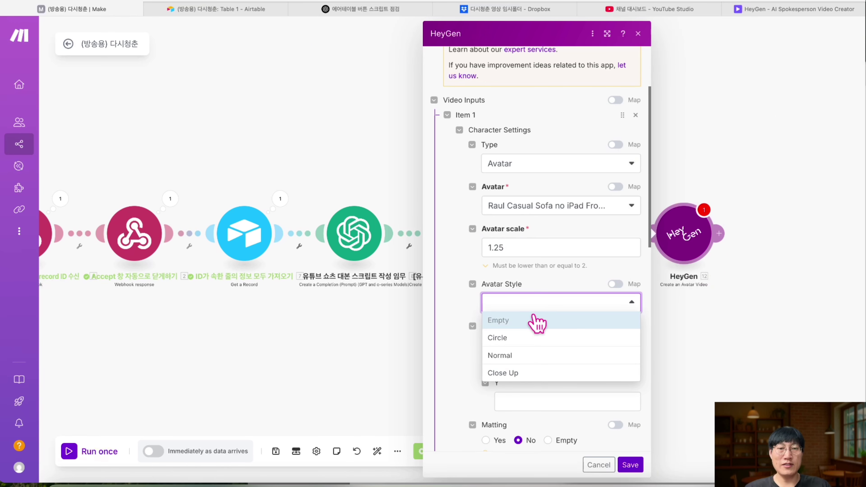
pyautogui.click(511, 355)
# - Set the background type to Image Background, leaving the Image URL blank
pyautogui.scroll(-2, 512, 348)
pyautogui.click(538, 345)
pyautogui.scroll(-8, 533, 307)
pyautogui.click(529, 270)
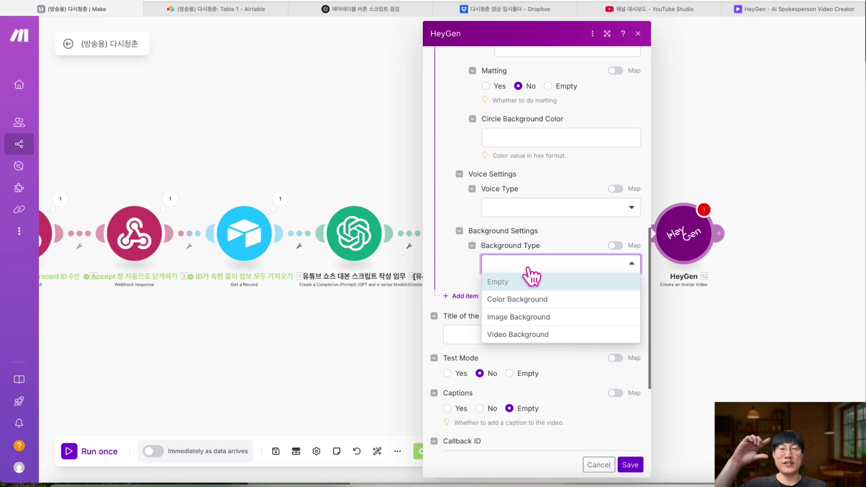
pyautogui.click(525, 320)
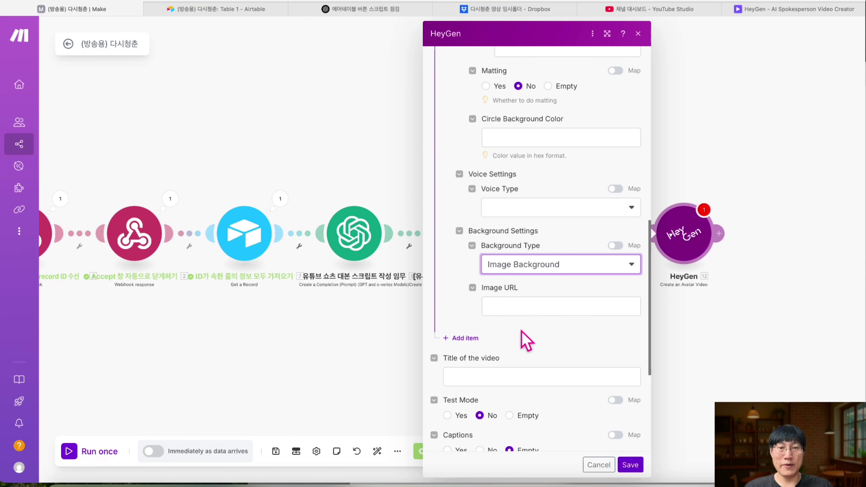
pyautogui.click(527, 311)
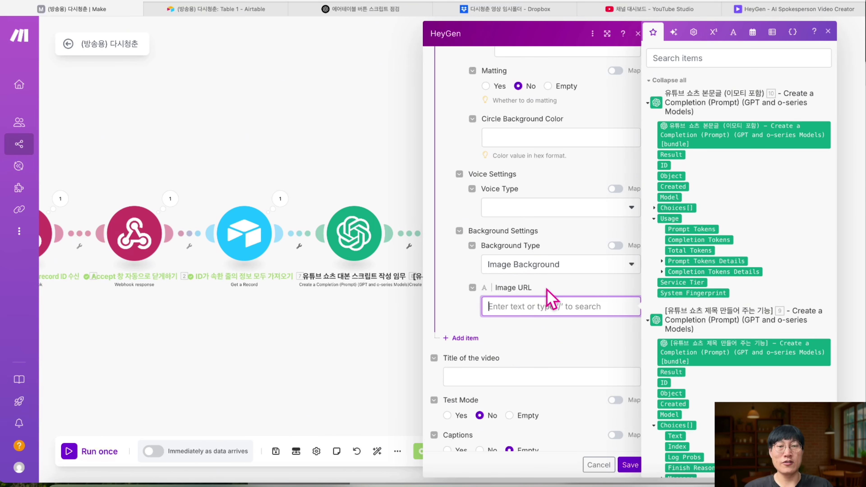
pyautogui.click(534, 294)
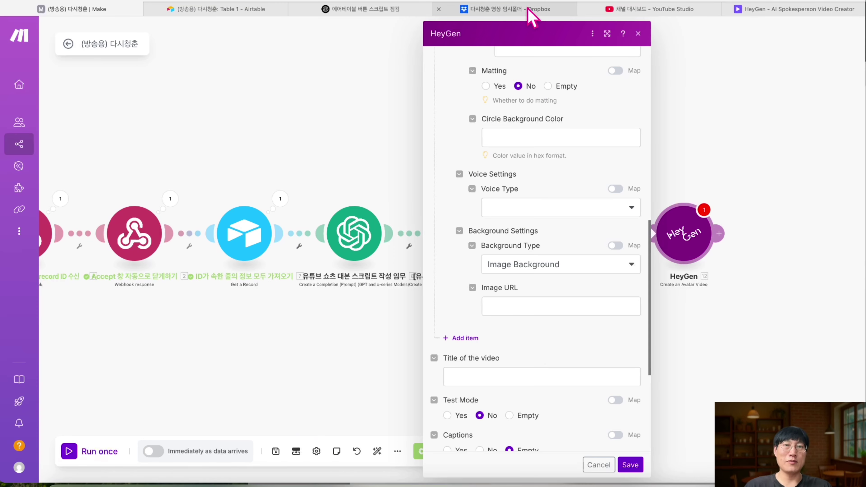
# - Upload the 720x1280 background image from the computer to Dropbox
pyautogui.click(533, 17)
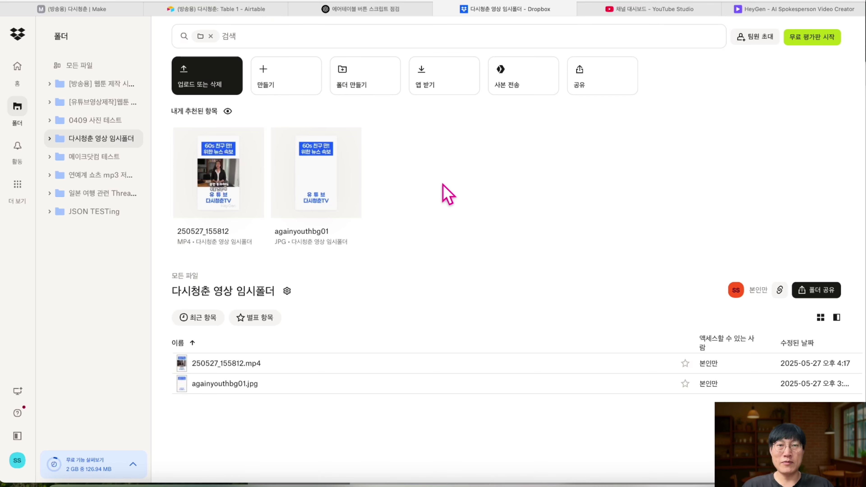
pyautogui.click(90, 67)
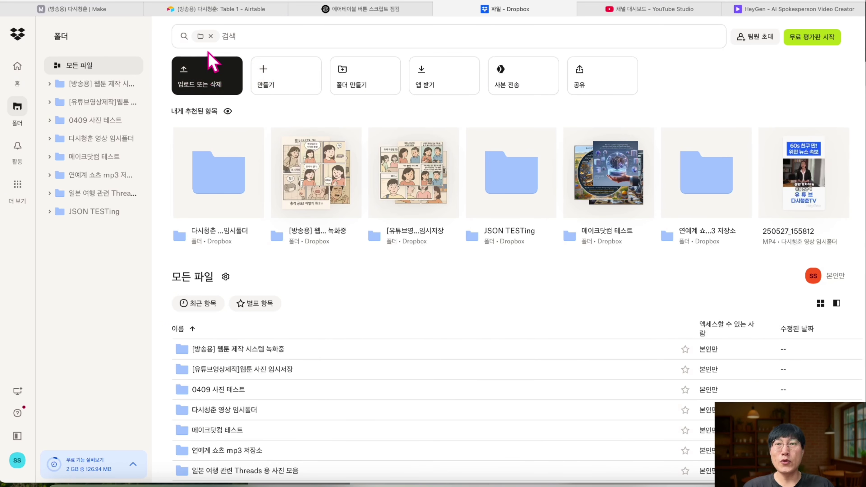
pyautogui.click(208, 83)
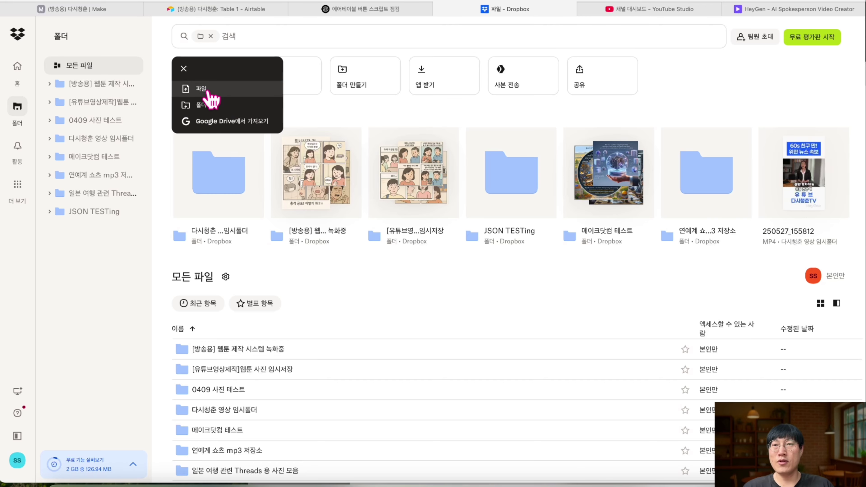
pyautogui.click(208, 90)
pyautogui.press('Return')
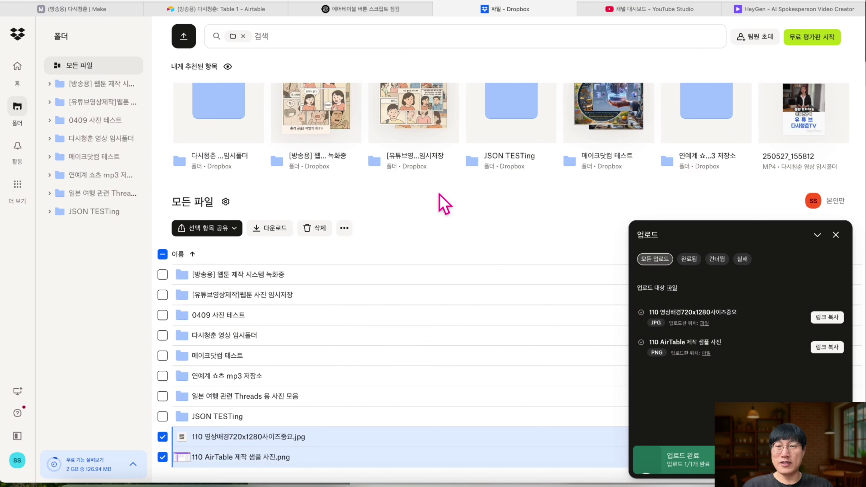
pyautogui.click(278, 440)
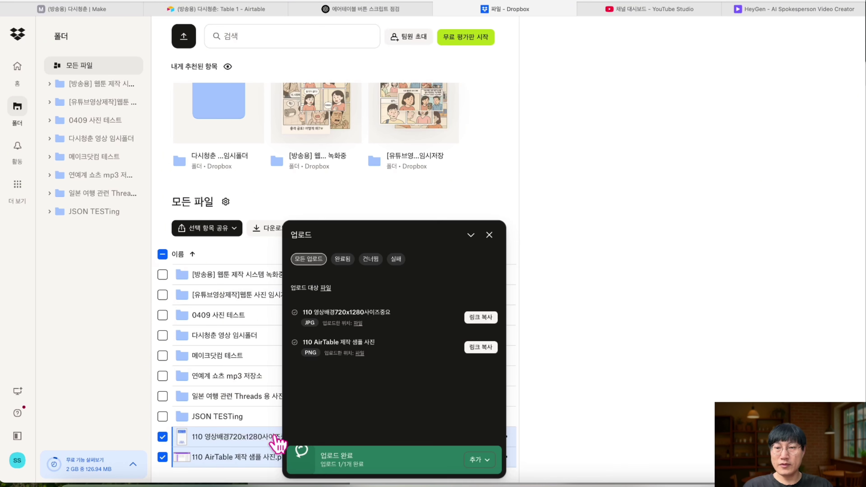
pyautogui.click(489, 235)
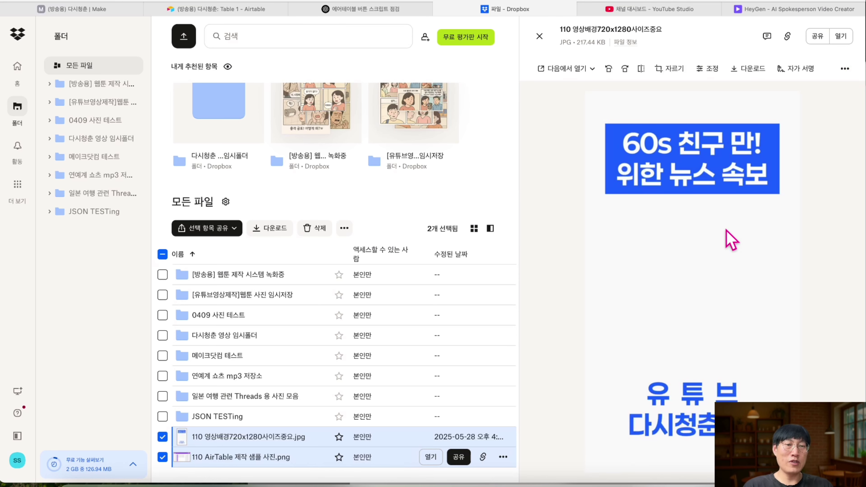
# - Copy the Dropbox share link for 110 영상배경720x1280사이즈중요.jpg
pyautogui.click(333, 474)
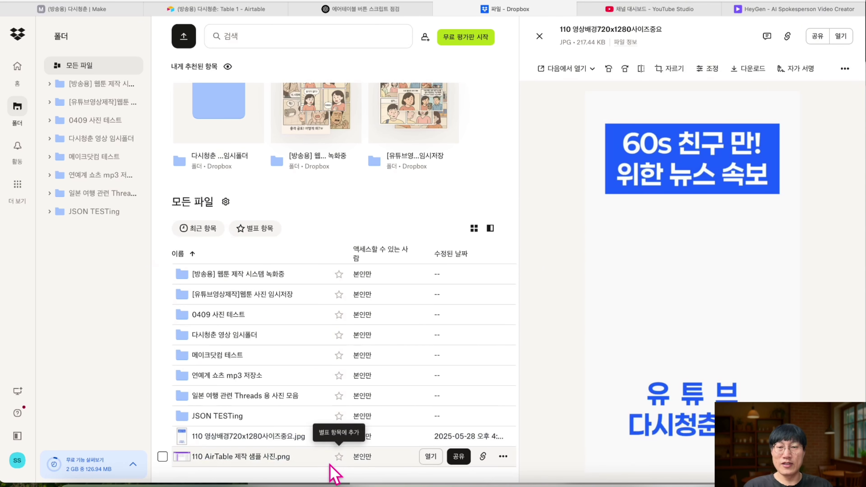
pyautogui.click(539, 36)
pyautogui.scroll(-1, 528, 375)
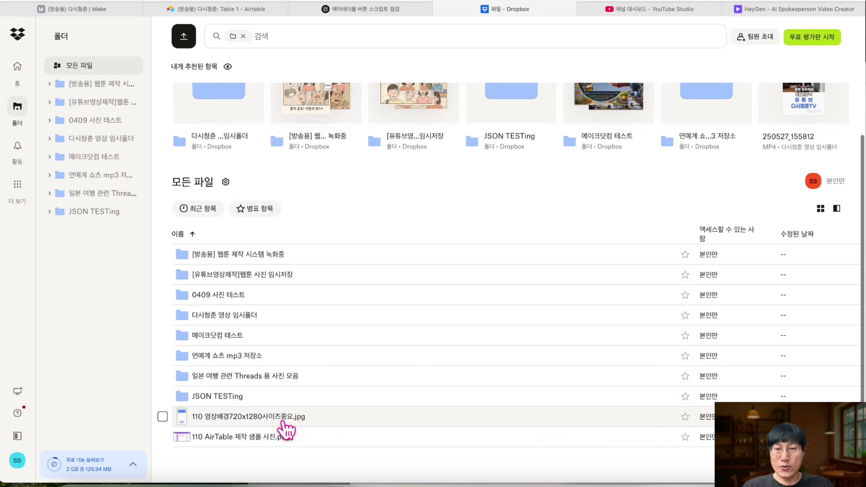
pyautogui.scroll(3, 246, 417)
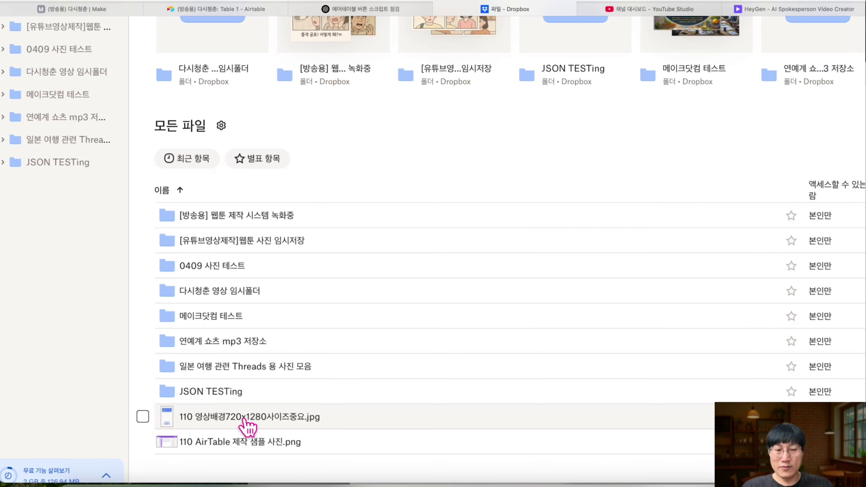
pyautogui.scroll(-3, 193, 429)
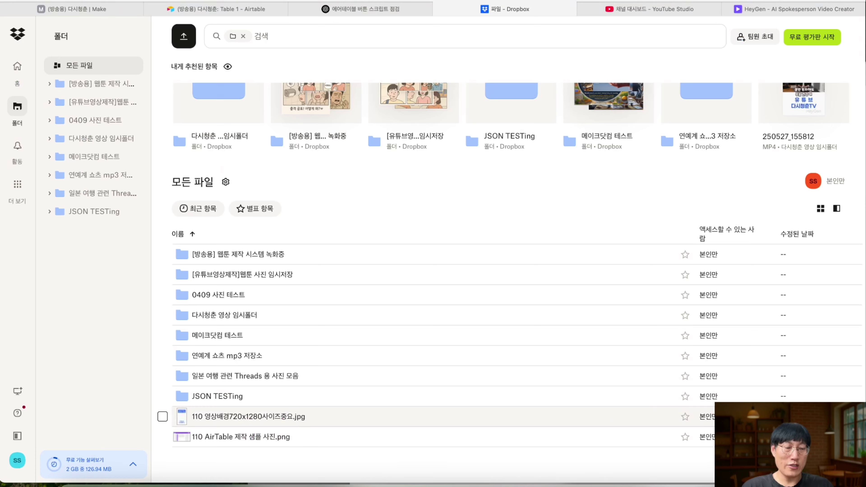
pyautogui.click(750, 417)
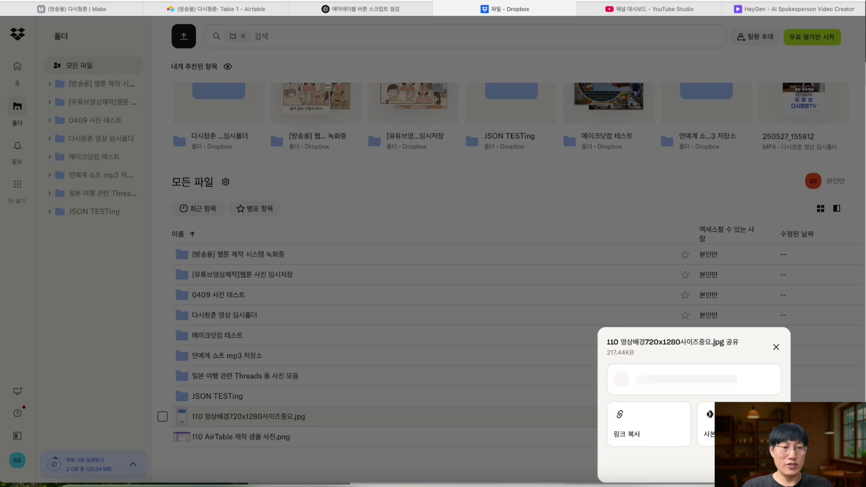
pyautogui.click(656, 437)
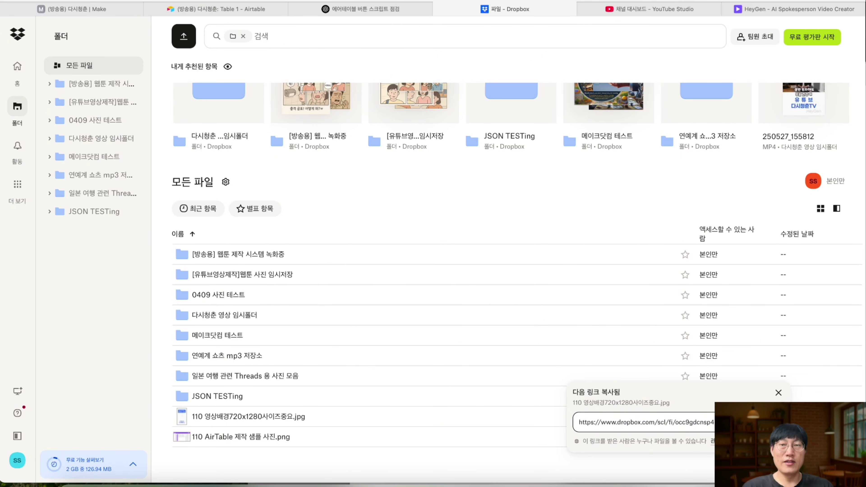
pyautogui.click(104, 9)
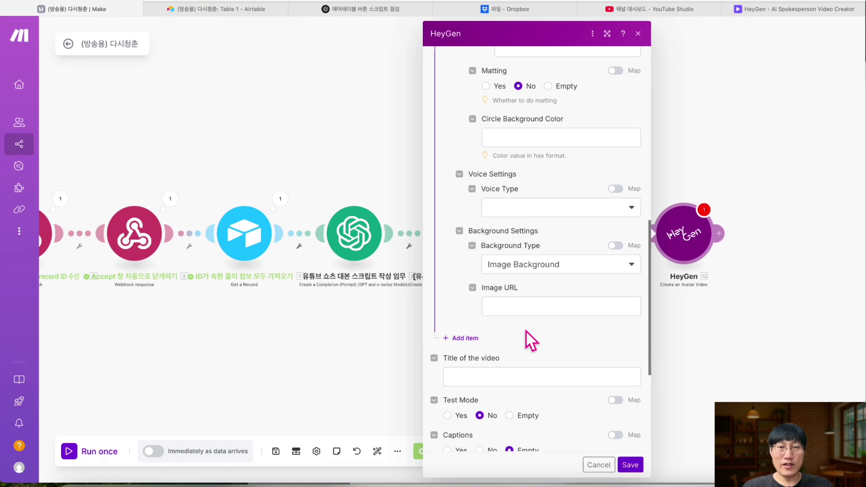
# - Paste the Dropbox link into Image URL, replacing the ending dl=0 with raw=1
pyautogui.click(528, 307)
pyautogui.press('super+v')
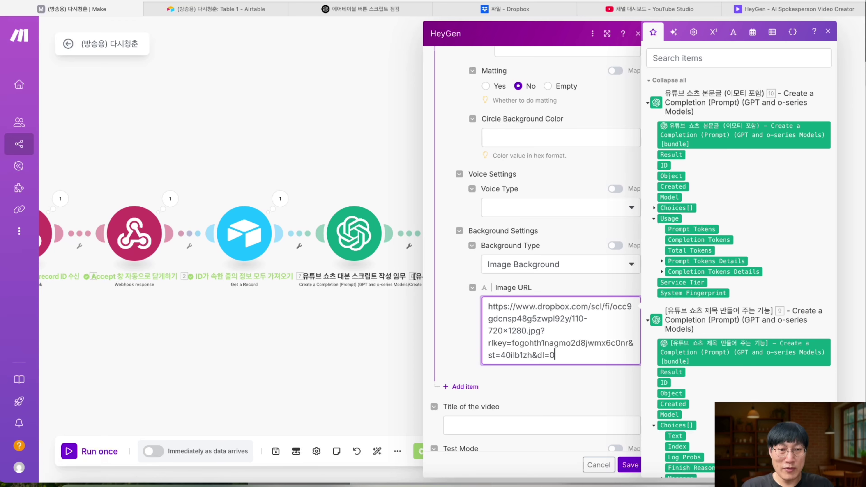
pyautogui.scroll(3, 552, 357)
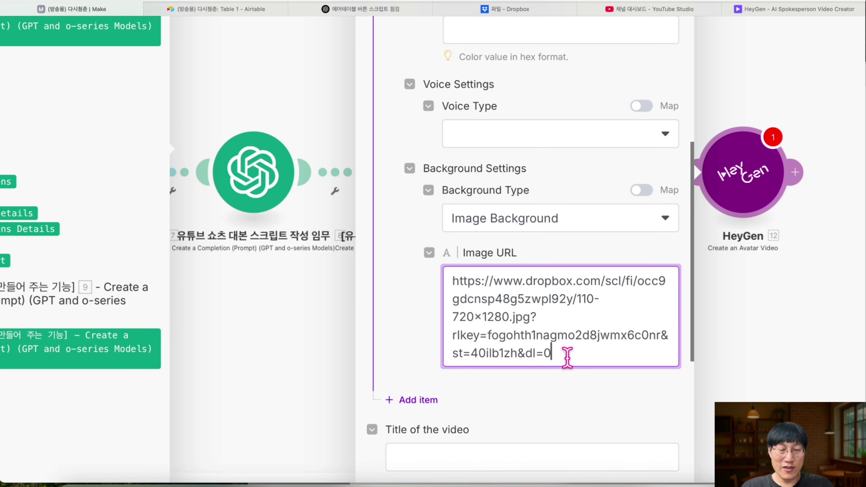
pyautogui.press('BackSpace')
pyautogui.press('BackSpace')
pyautogui.press('BackSpace')
pyautogui.press('BackSpace')
pyautogui.write('raw=1')
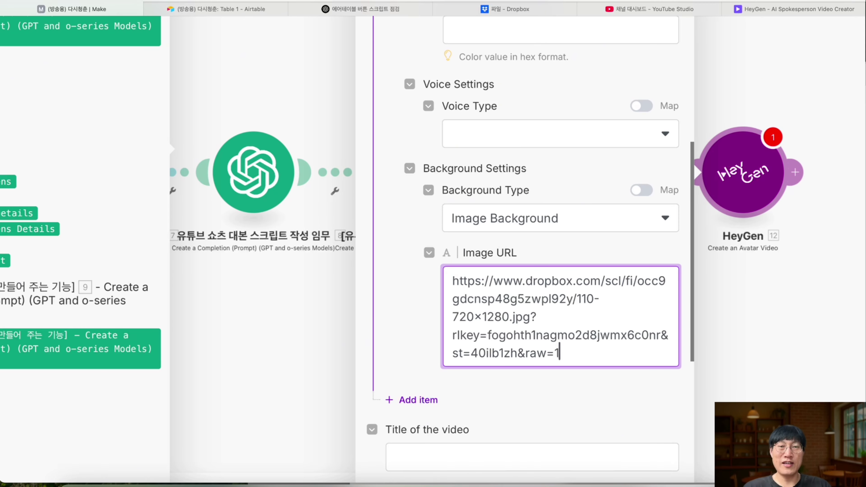
pyautogui.scroll(-3, 575, 367)
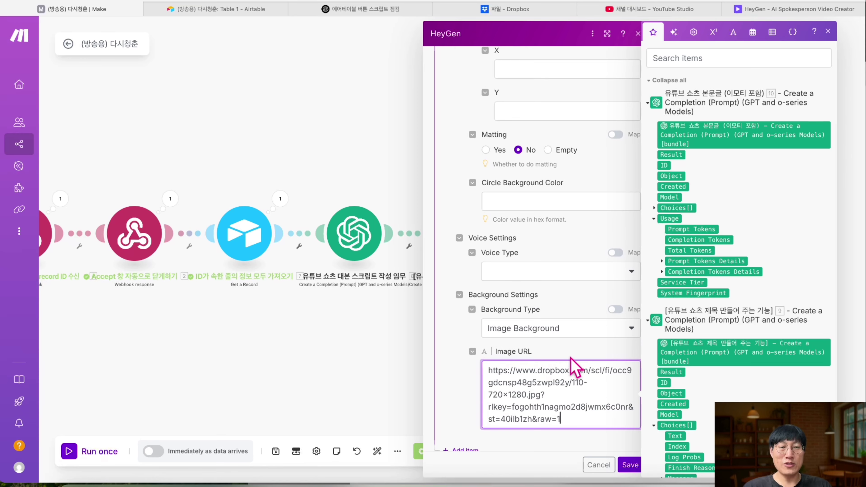
# - Save the HeyGen module settings and reopen the module
pyautogui.click(627, 464)
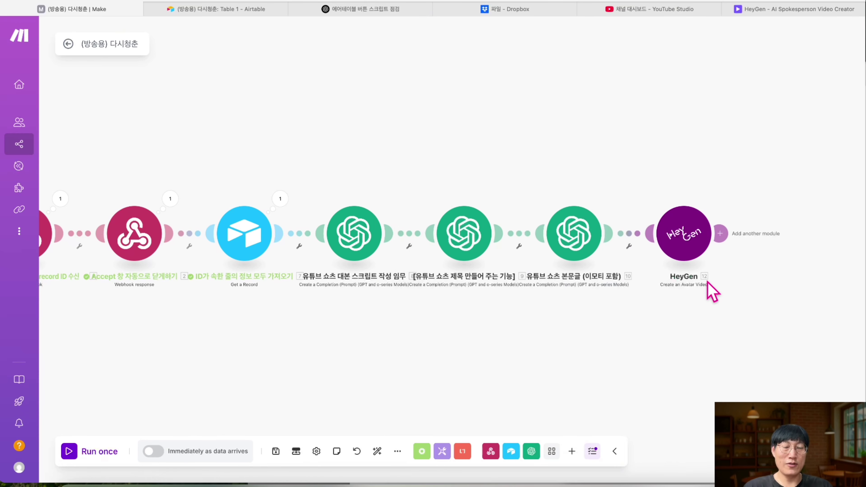
pyautogui.click(686, 251)
pyautogui.scroll(-3, 592, 281)
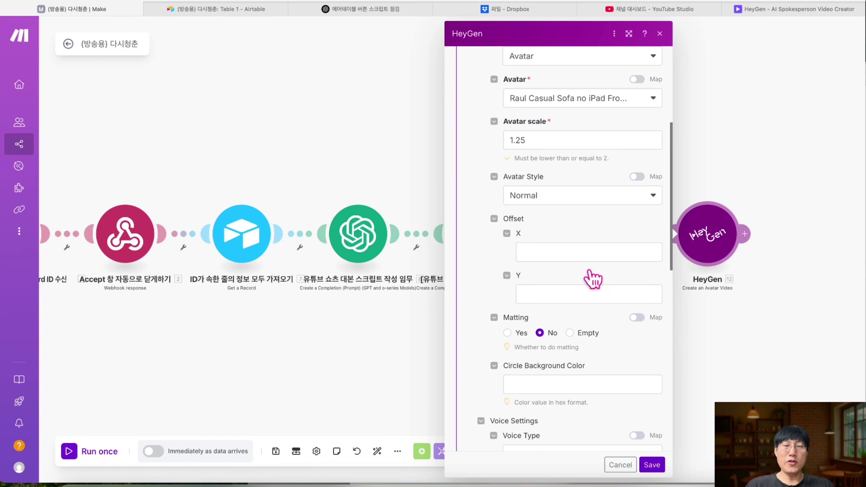
pyautogui.scroll(-10, 593, 277)
pyautogui.scroll(3, 582, 245)
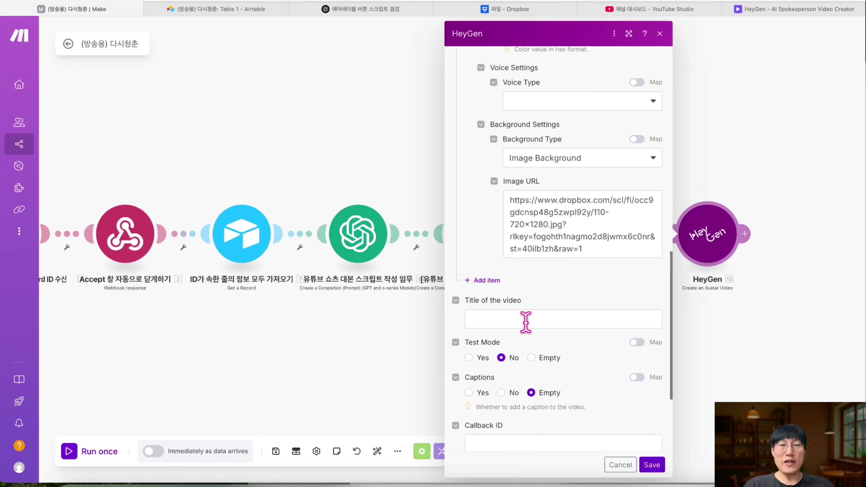
# - Map the title module's Choices[]: Message.Content into the video Title
pyautogui.click(525, 321)
pyautogui.scroll(-5, 744, 292)
pyautogui.scroll(-5, 744, 291)
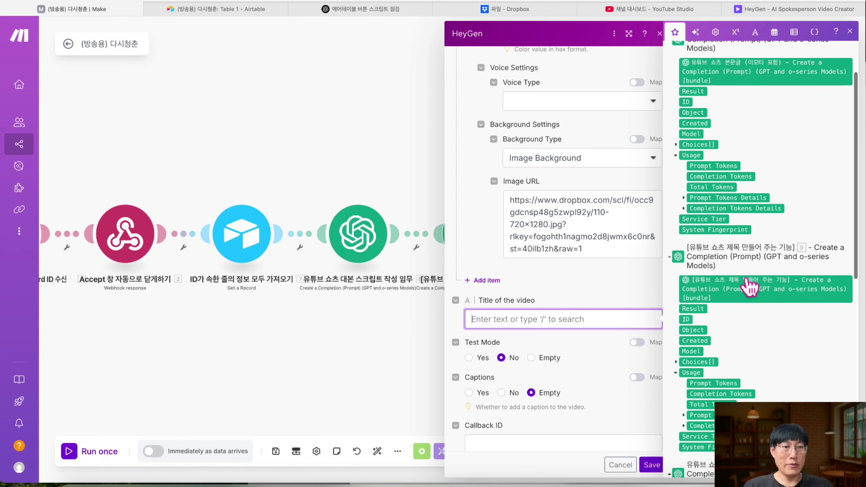
pyautogui.click(676, 362)
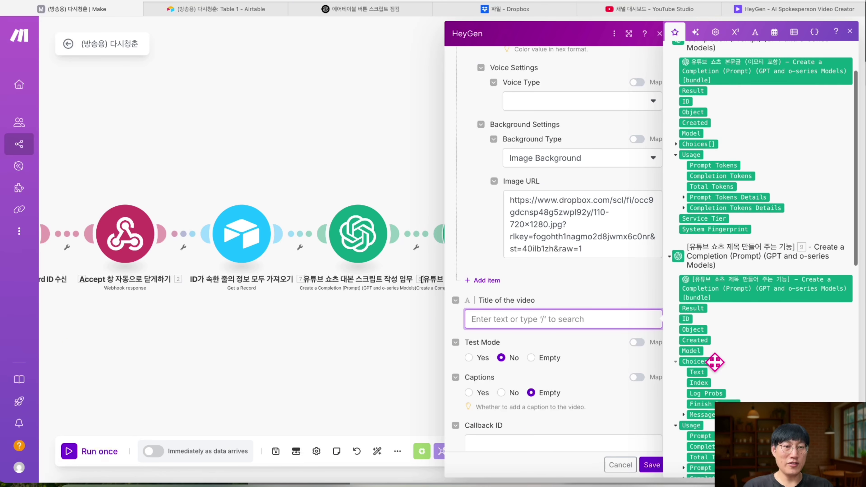
pyautogui.scroll(-2, 714, 362)
pyautogui.click(683, 357)
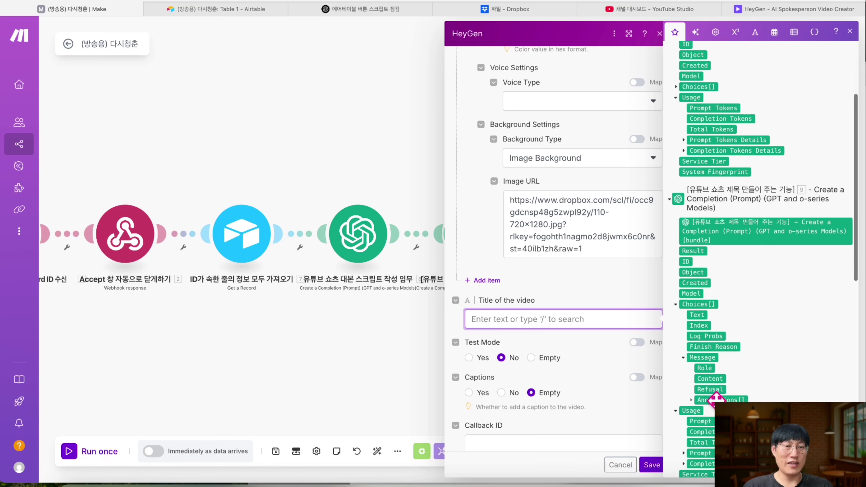
pyautogui.scroll(-2, 716, 399)
pyautogui.click(710, 311)
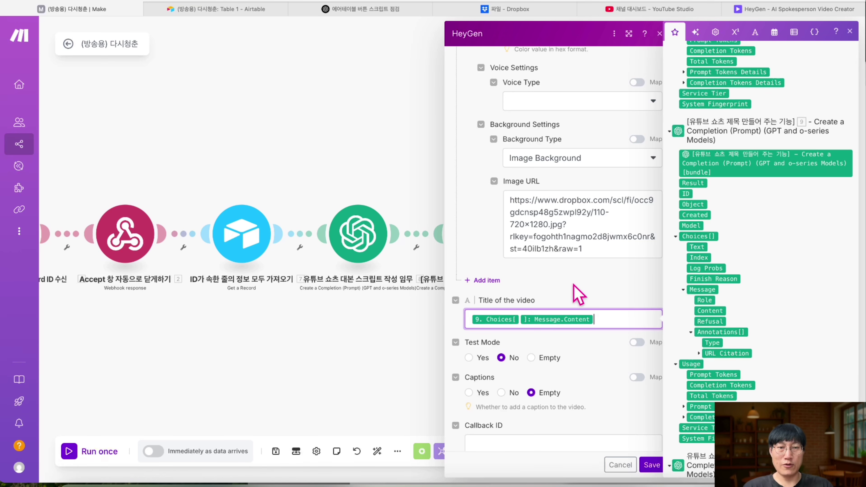
pyautogui.scroll(-5, 579, 294)
# - Set the video dimensions to 720 wide by 1280 tall
pyautogui.doubleClick(518, 375)
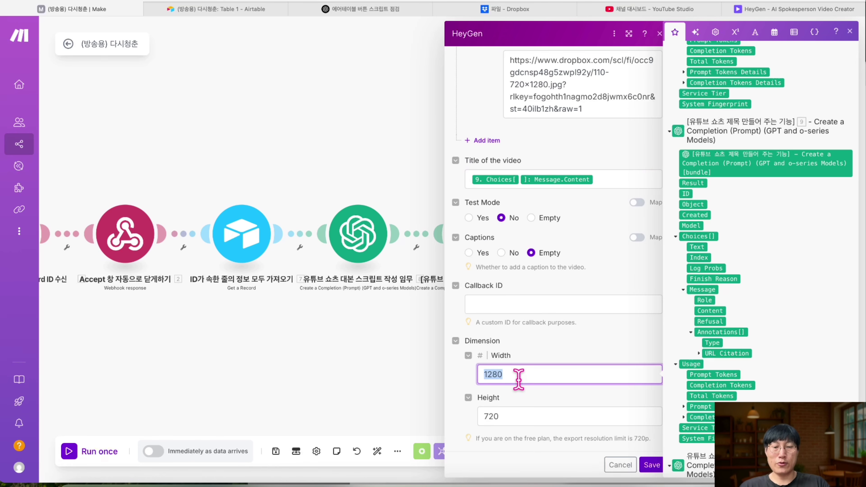
pyautogui.write('720')
pyautogui.click(484, 416)
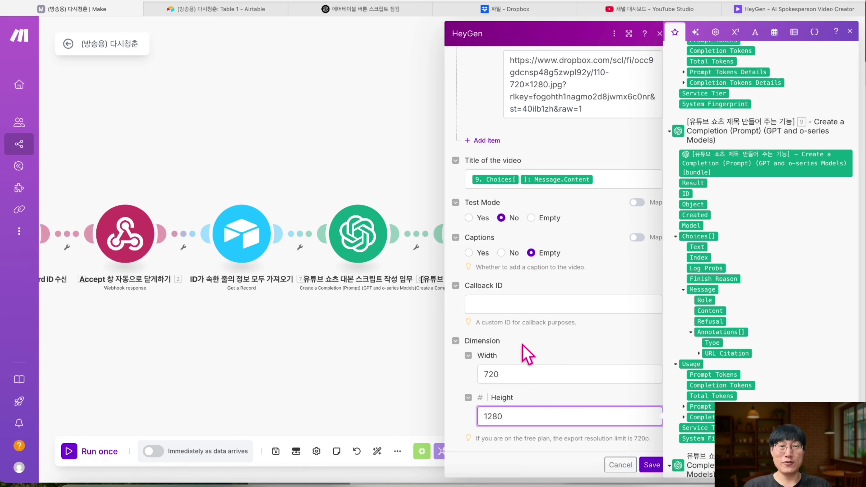
pyautogui.click(467, 264)
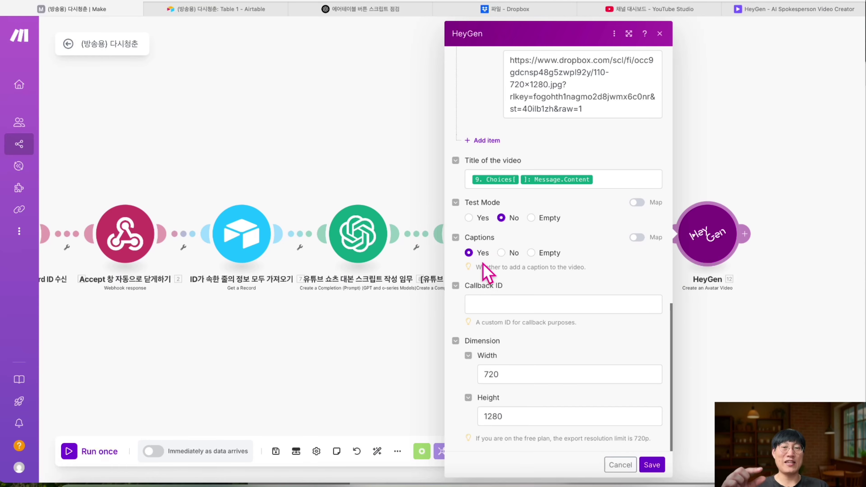
pyautogui.scroll(7, 504, 269)
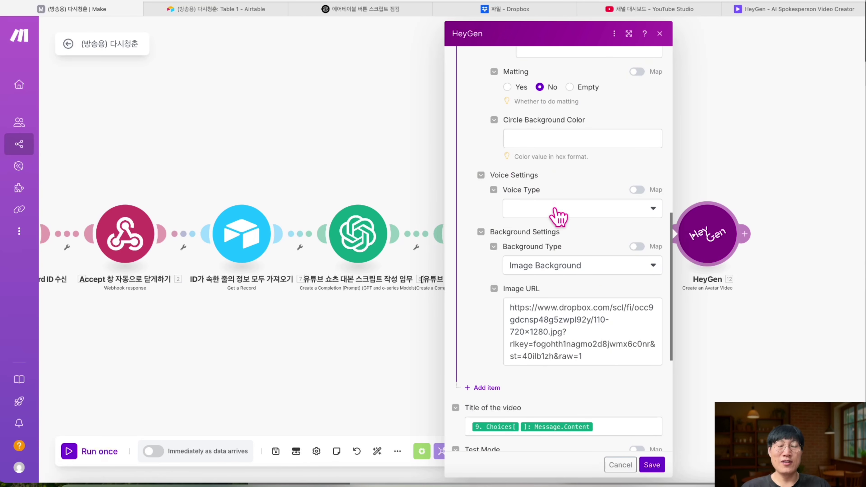
# - Set the voice type to Text with the Raul - Lifelike voice
pyautogui.scroll(1, 532, 236)
pyautogui.click(562, 239)
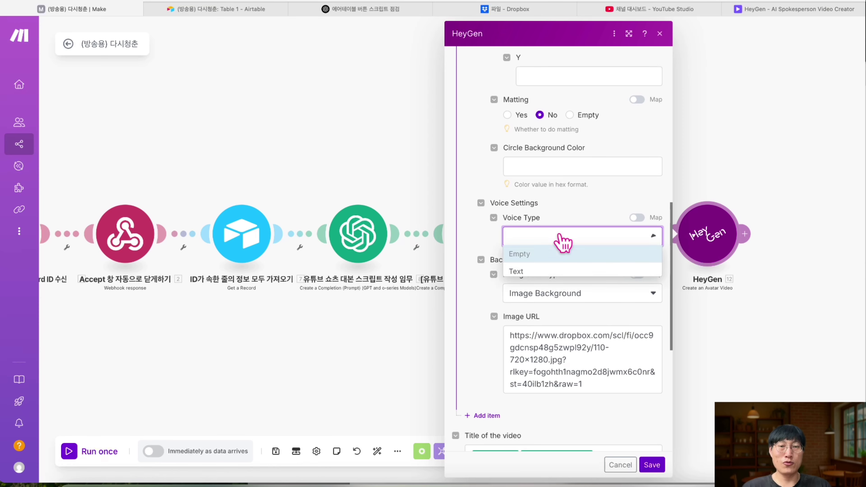
pyautogui.click(539, 272)
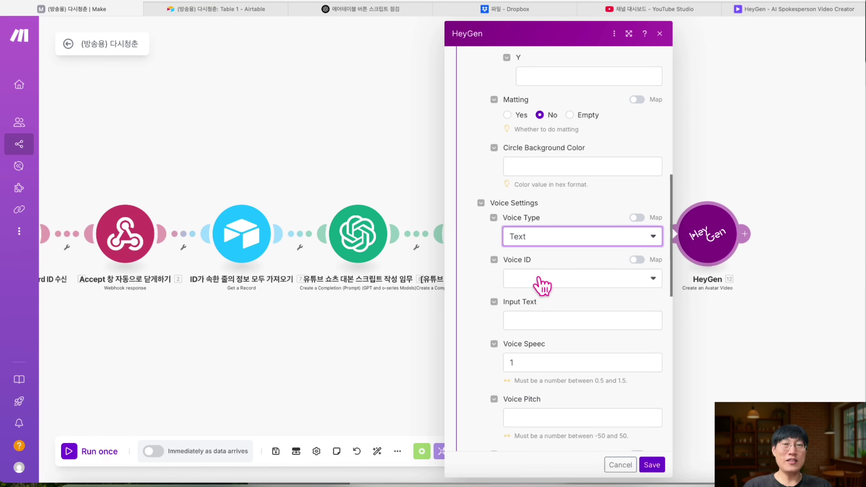
pyautogui.scroll(10, 559, 228)
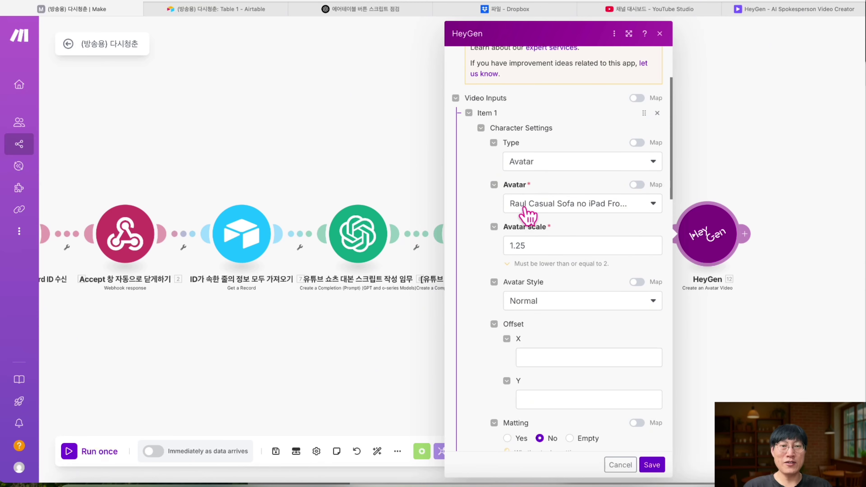
pyautogui.scroll(-6, 535, 217)
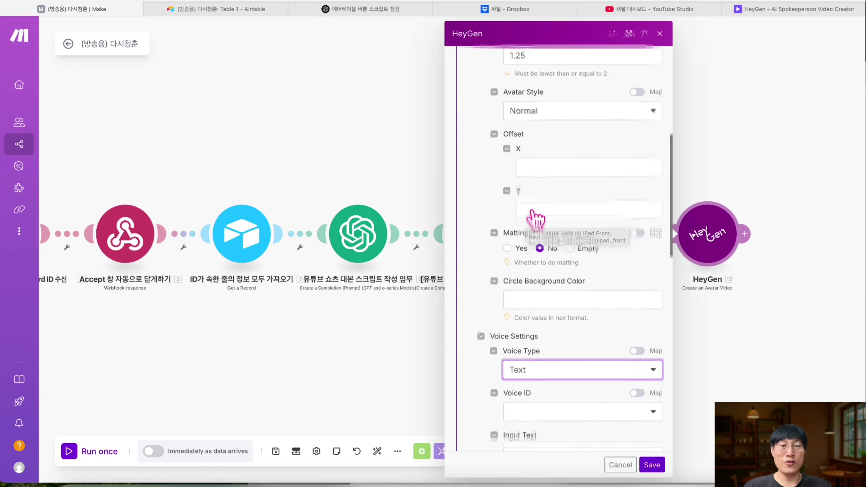
pyautogui.scroll(-5, 535, 215)
pyautogui.click(545, 264)
pyautogui.write('raul')
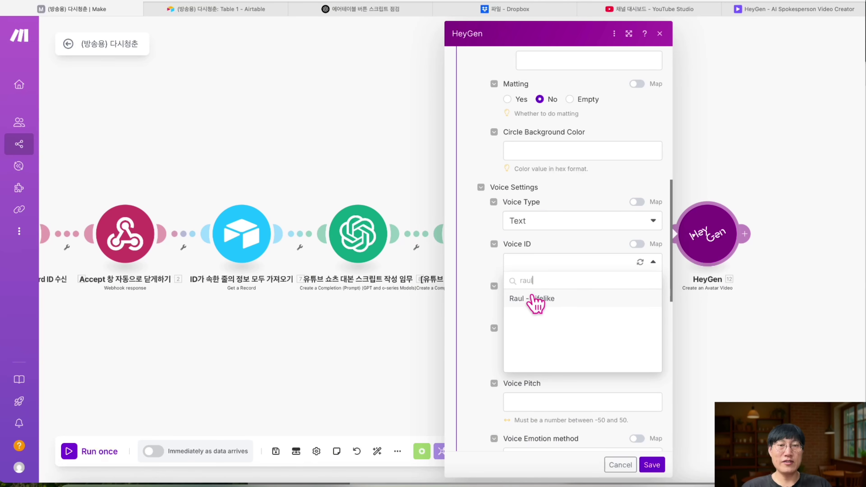
pyautogui.click(539, 300)
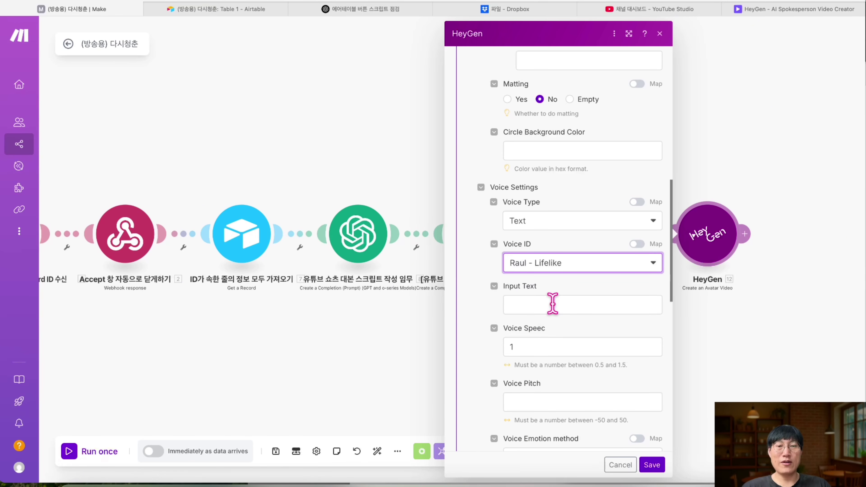
# - Map the script module's Choices[]: Message.Content into the Input Text
pyautogui.click(552, 303)
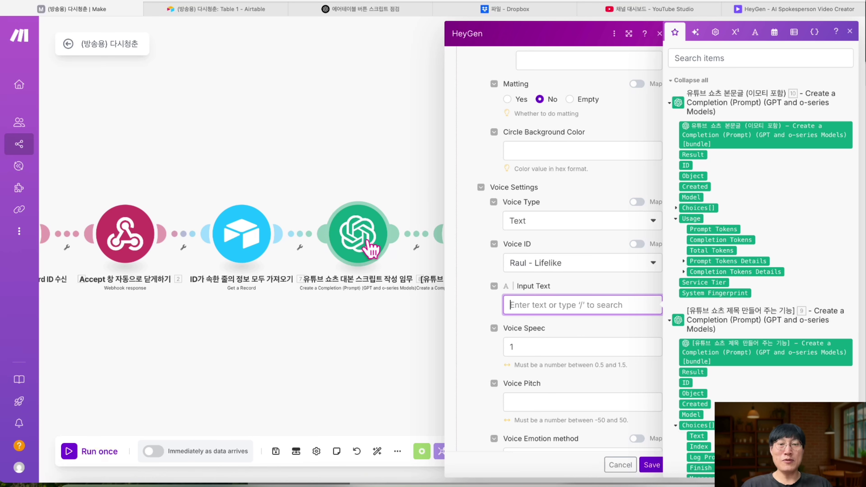
pyautogui.moveTo(696, 248); pyautogui.dragTo(628, 72)
pyautogui.scroll(-10, 728, 125)
pyautogui.scroll(-6, 733, 191)
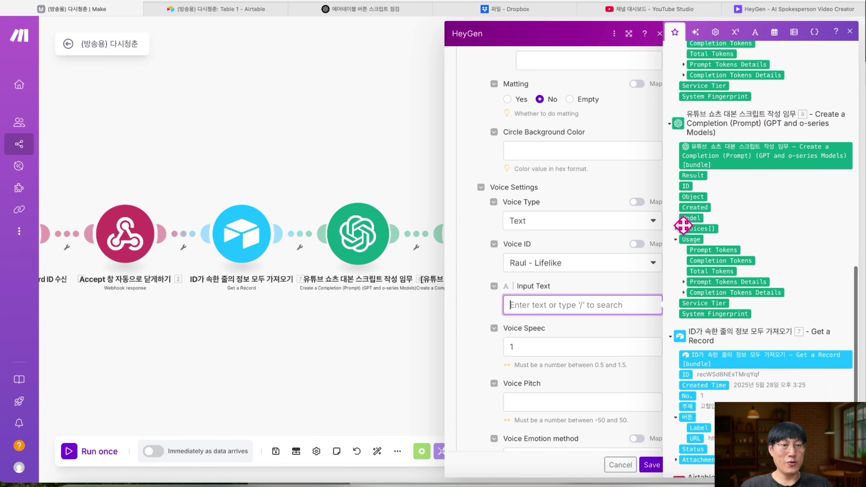
pyautogui.click(675, 228)
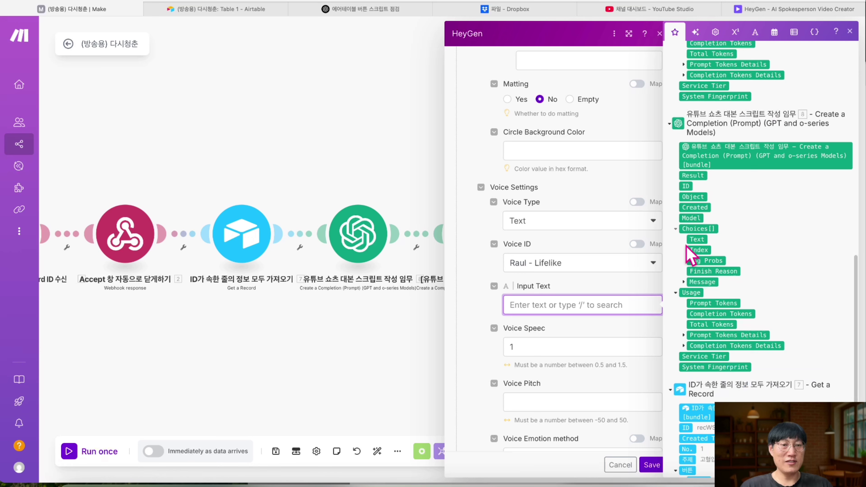
pyautogui.click(683, 282)
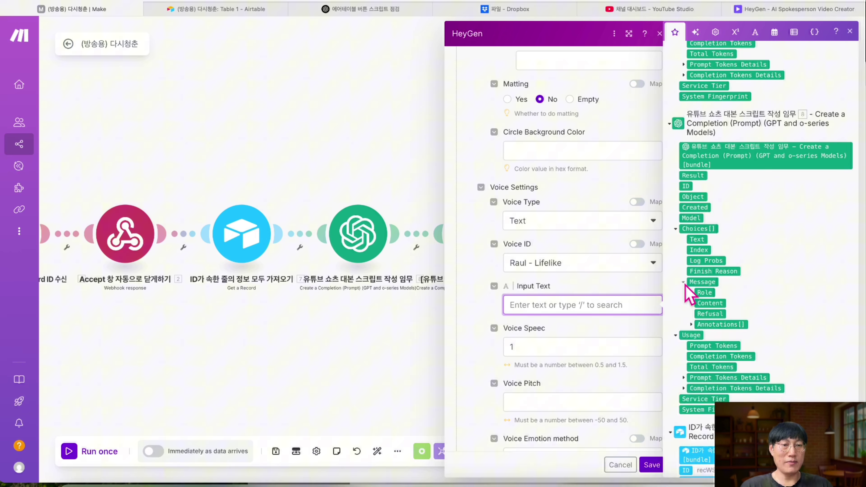
pyautogui.click(708, 301)
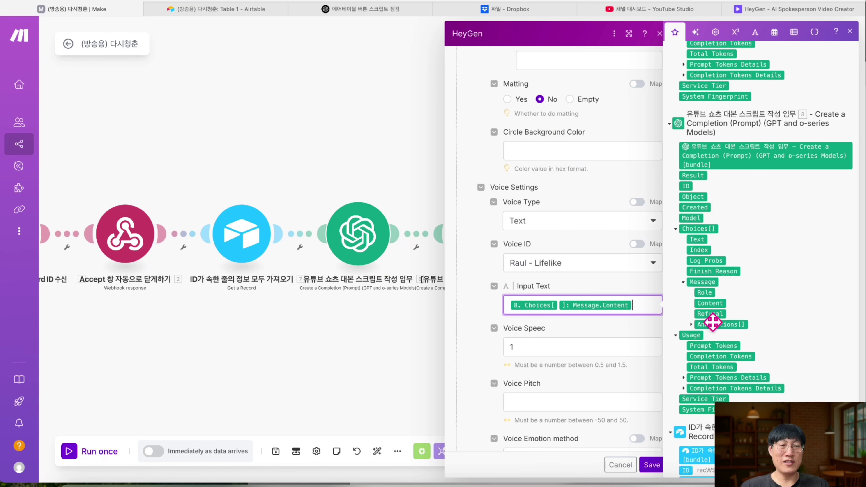
# - Set the voice speed to 1
pyautogui.scroll(-1, 616, 299)
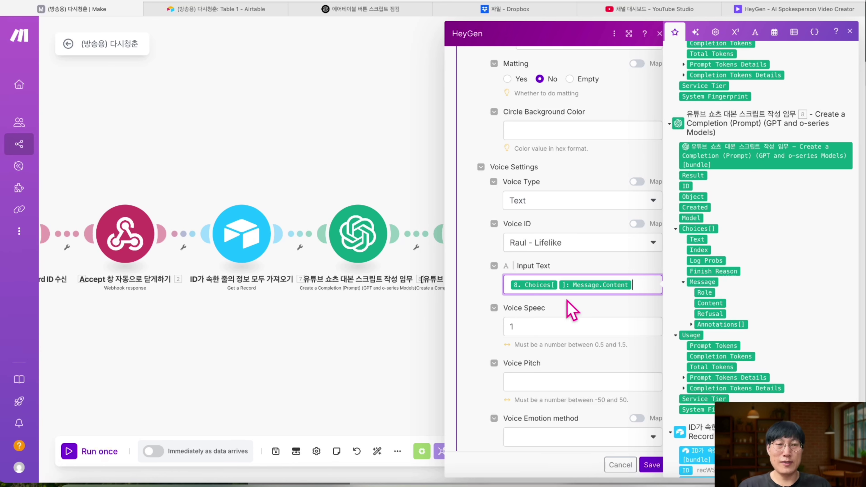
pyautogui.scroll(1, 595, 232)
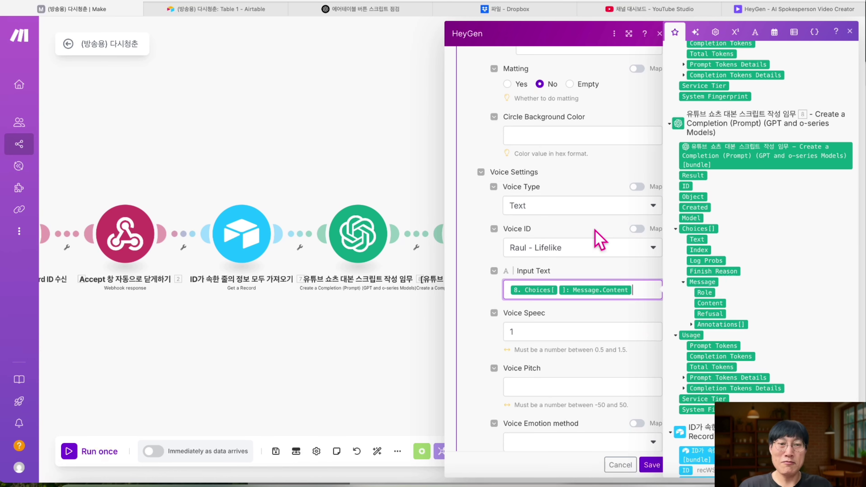
pyautogui.click(556, 330)
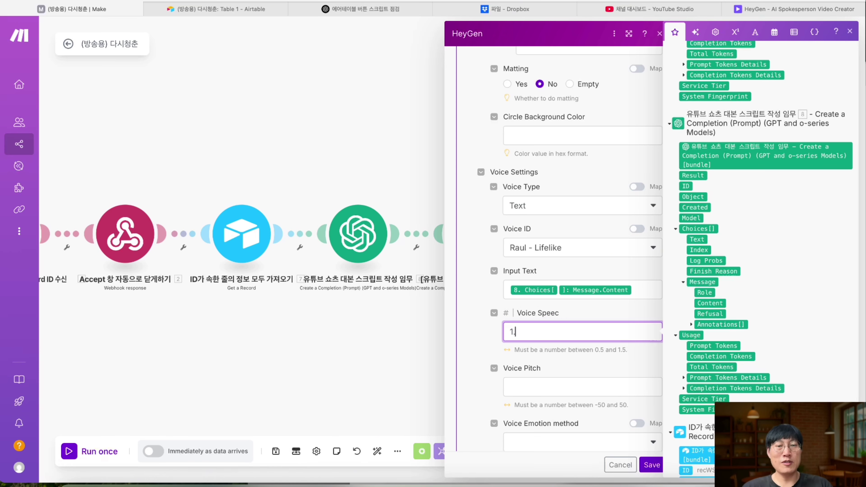
pyautogui.write('1')
pyautogui.click(467, 324)
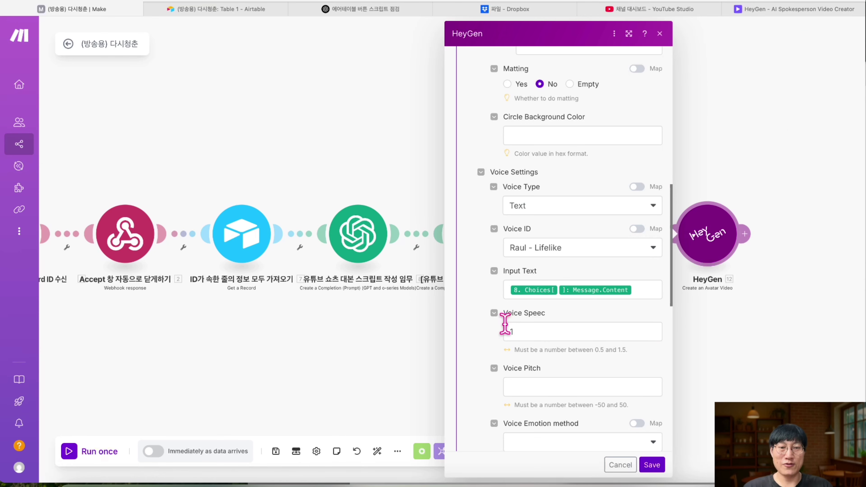
# - Set the voice emotion to Broadcaster
pyautogui.scroll(-3, 506, 323)
pyautogui.click(564, 334)
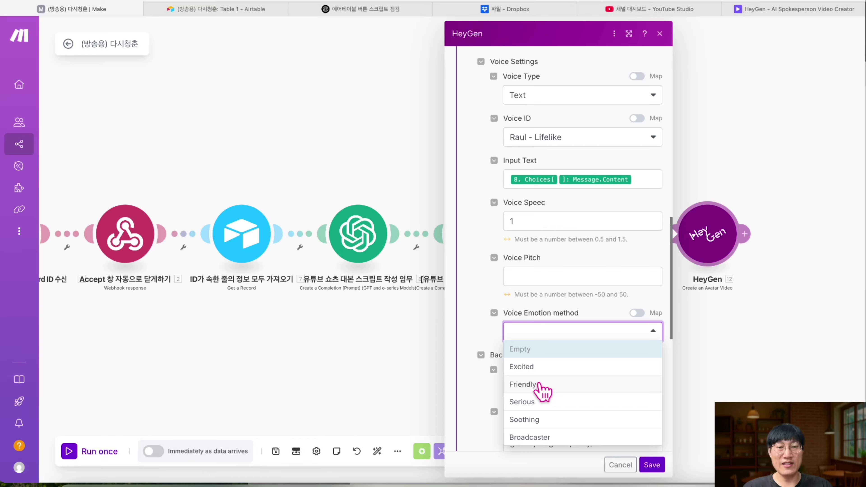
pyautogui.click(539, 437)
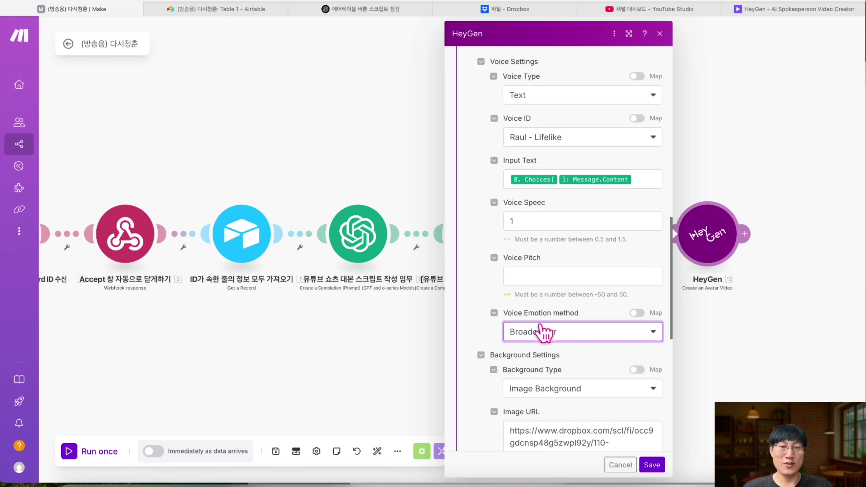
pyautogui.scroll(10, 542, 332)
pyautogui.scroll(6, 544, 333)
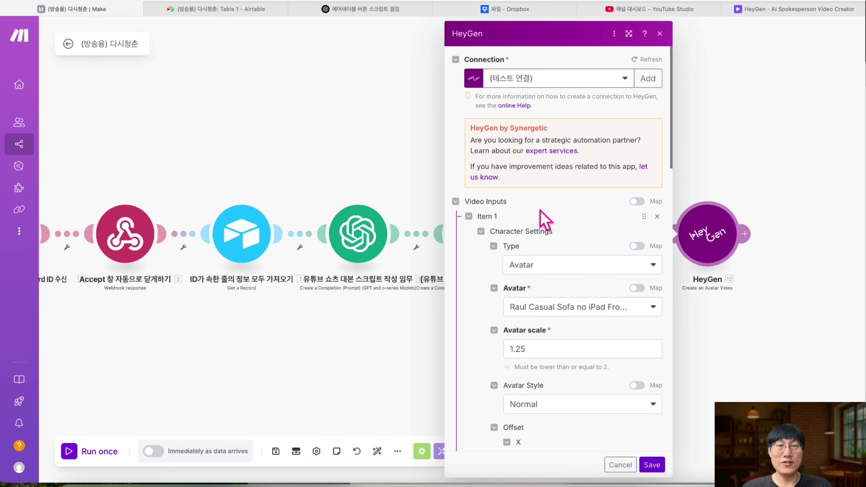
# - Scroll through the HeyGen settings and select the whole background image link
pyautogui.scroll(-2, 556, 197)
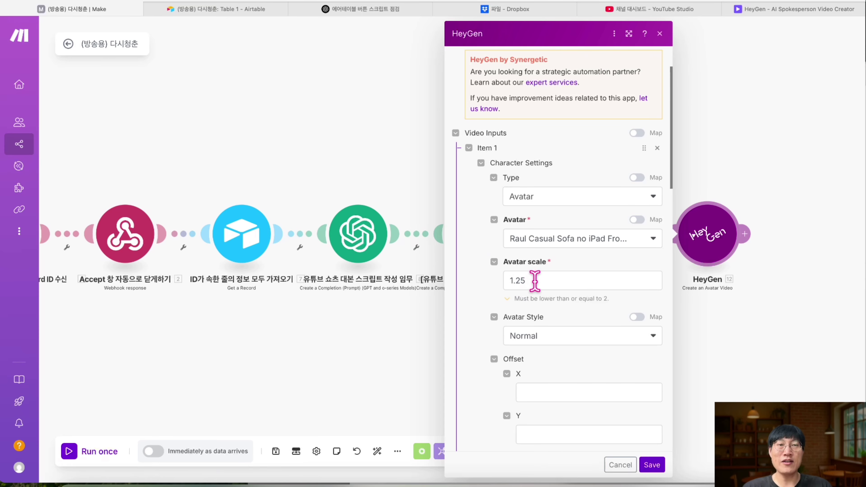
pyautogui.scroll(-1, 535, 281)
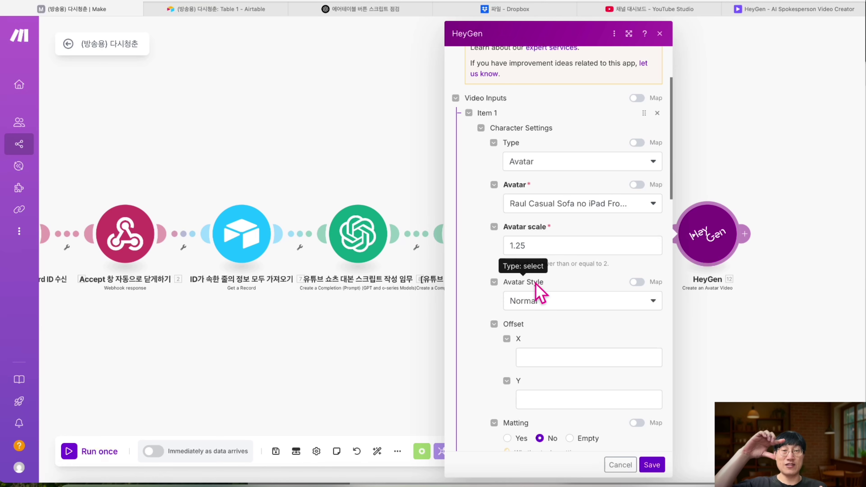
pyautogui.scroll(-1, 535, 283)
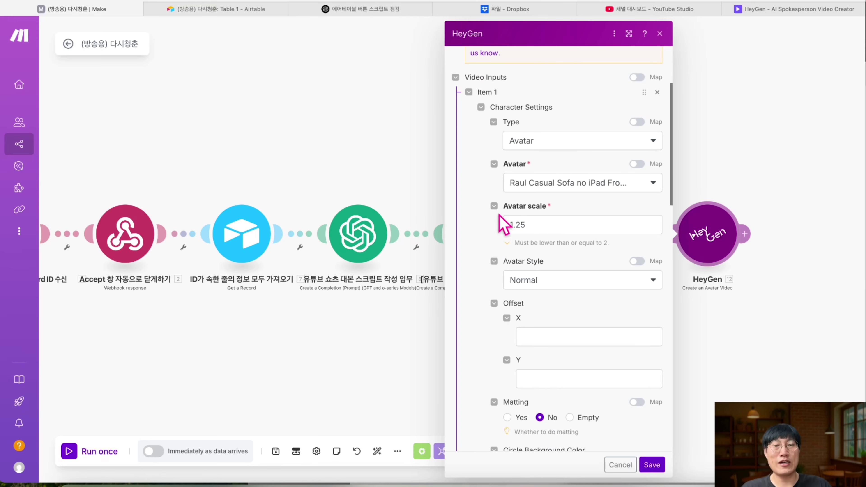
pyautogui.scroll(-2, 516, 248)
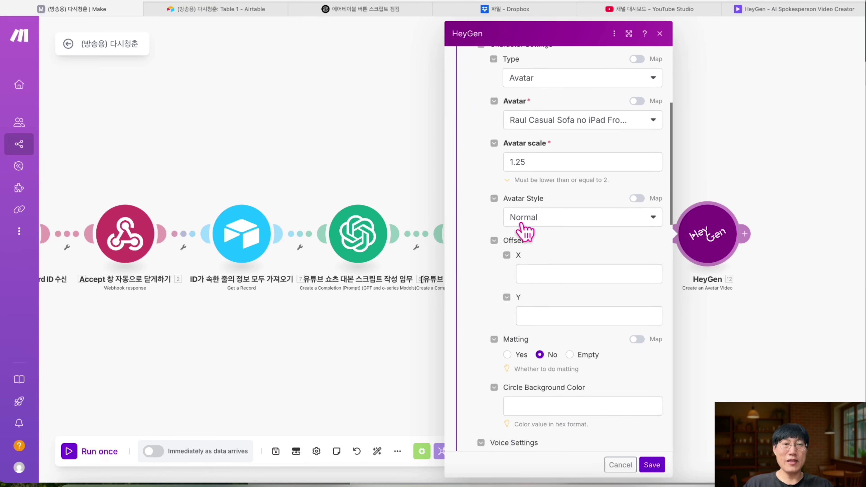
pyautogui.scroll(-5, 539, 218)
pyautogui.scroll(-3, 541, 208)
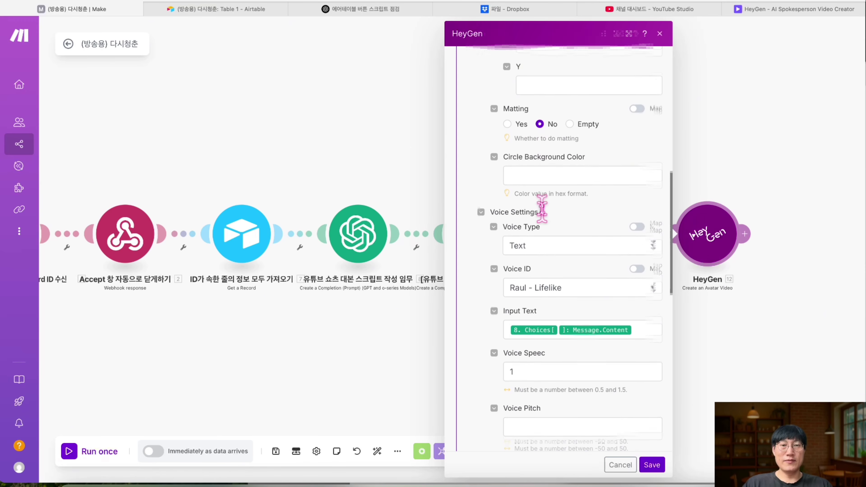
pyautogui.scroll(-1, 535, 270)
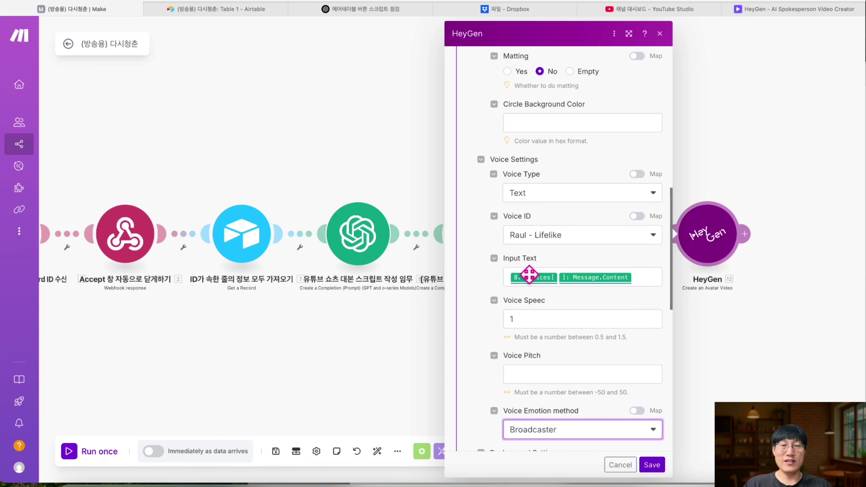
pyautogui.scroll(-2, 540, 314)
pyautogui.scroll(-2, 540, 316)
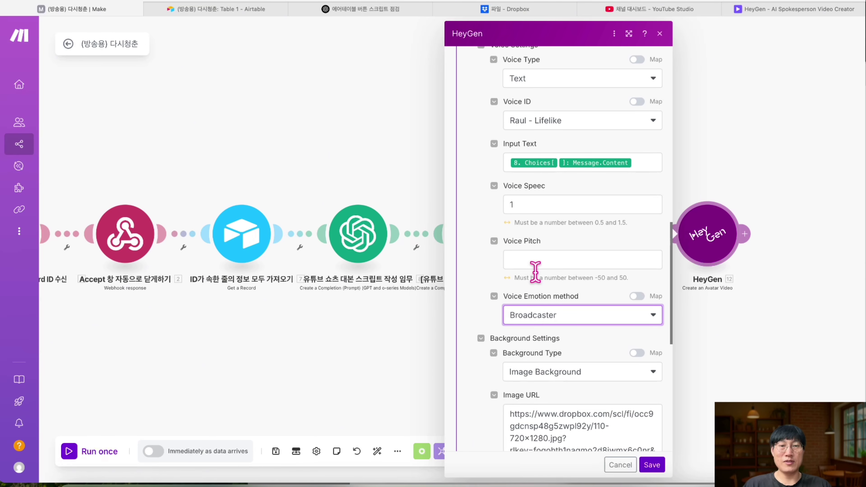
pyautogui.scroll(-5, 531, 328)
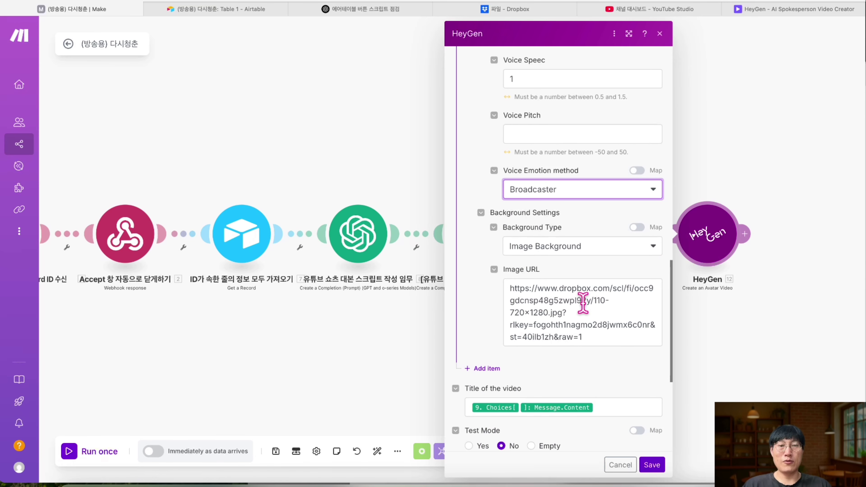
pyautogui.moveTo(582, 335); pyautogui.dragTo(498, 277)
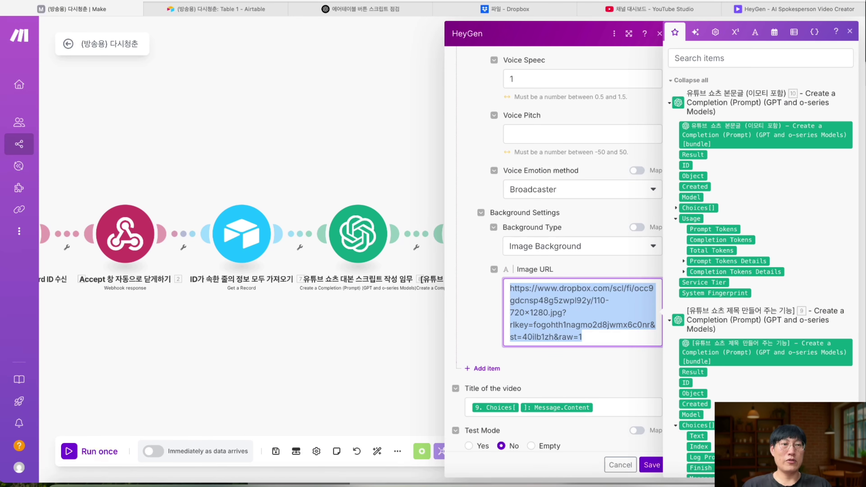
# - Preview the background image link in a new tab, then save the HeyGen module settings
pyautogui.press('super+t')
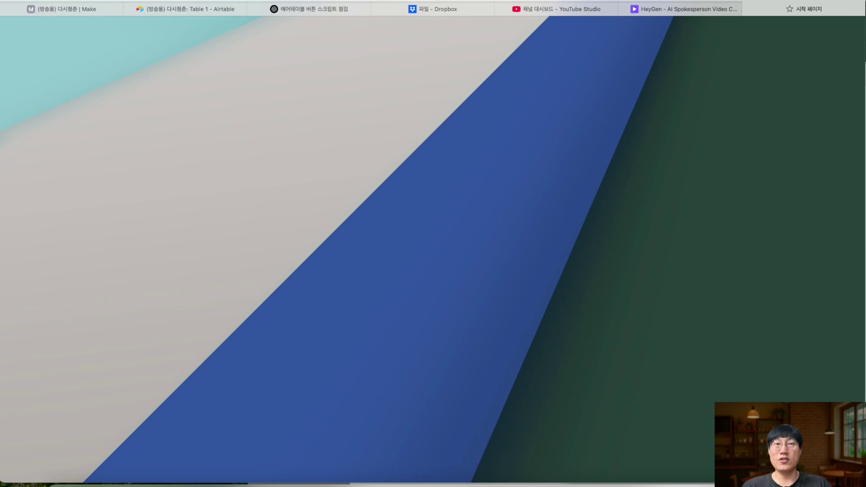
pyautogui.press('Return')
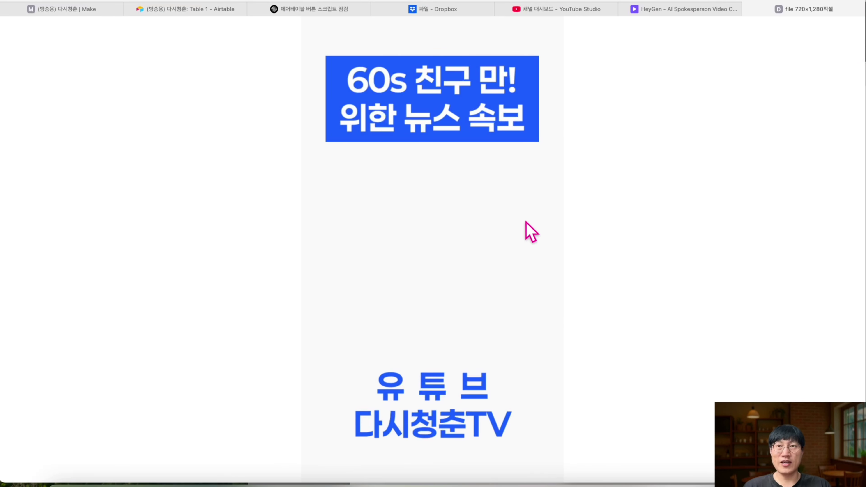
pyautogui.click(85, 11)
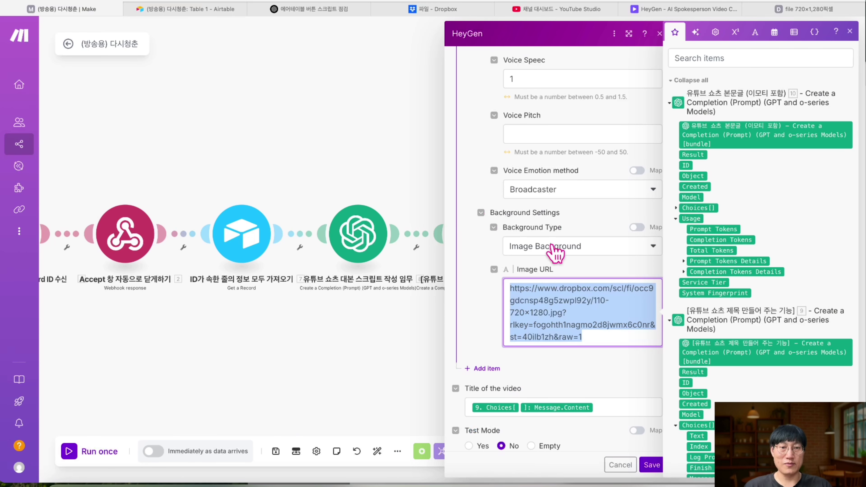
pyautogui.scroll(-7, 518, 381)
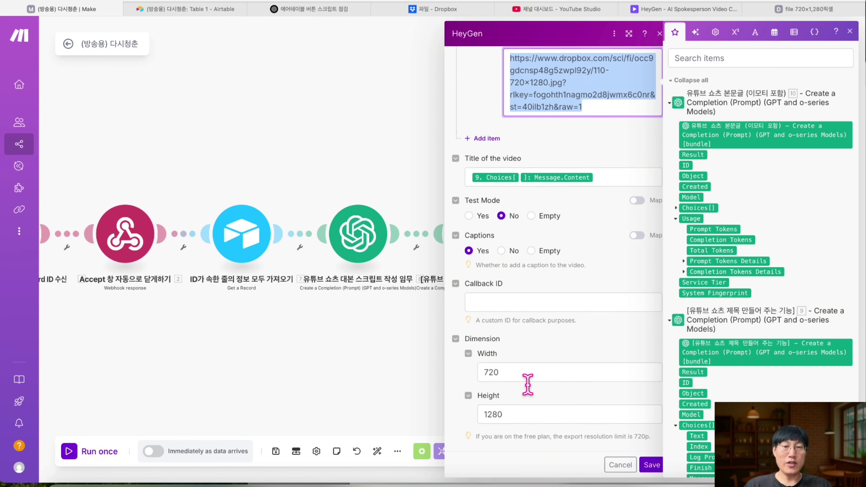
pyautogui.click(652, 464)
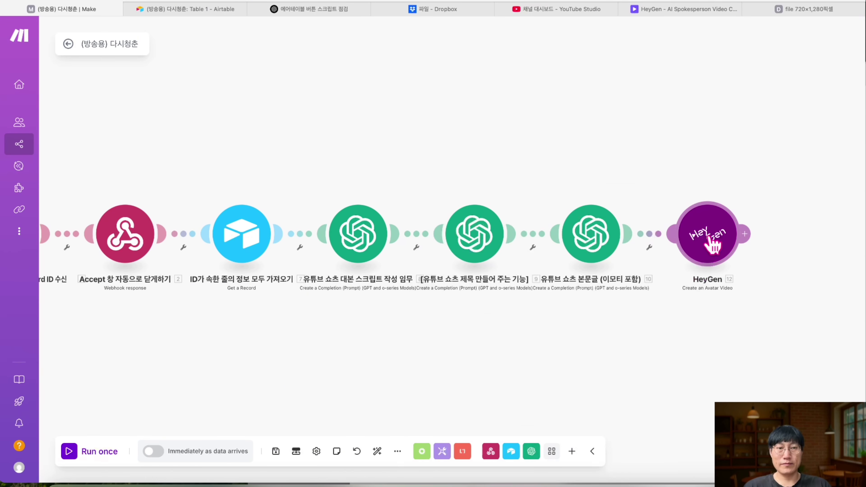
# - Rename the HeyGen module to '헤이젠 영상 자동 제작용' and bring up the Airtable table
pyautogui.rightClick(713, 244)
pyautogui.click(741, 294)
pyautogui.write('헤이젠 영상 자동 제작용')
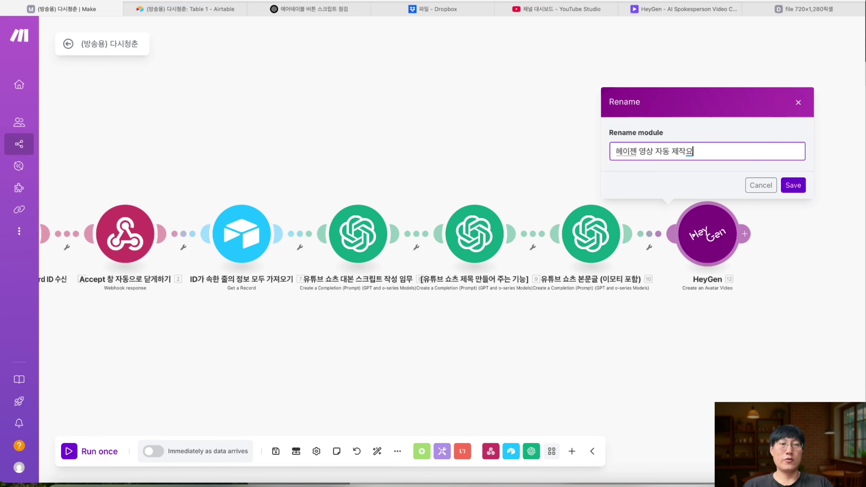
pyautogui.click(793, 187)
pyautogui.scroll(-2, 650, 206)
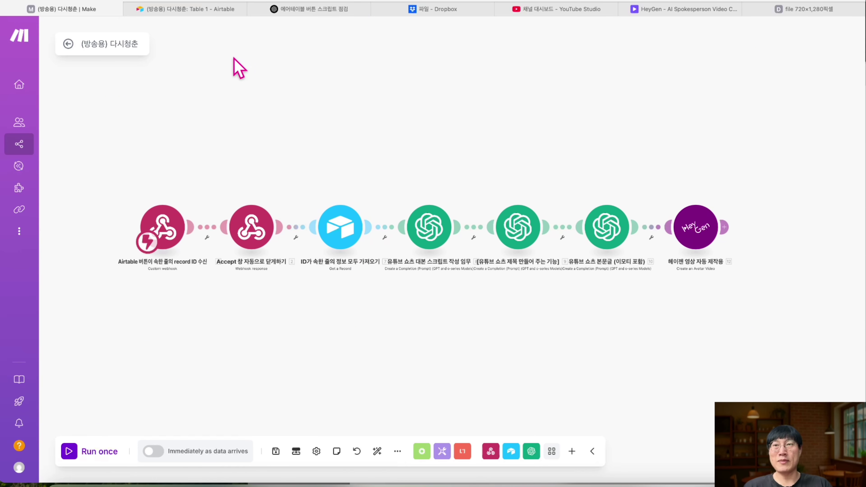
pyautogui.click(198, 8)
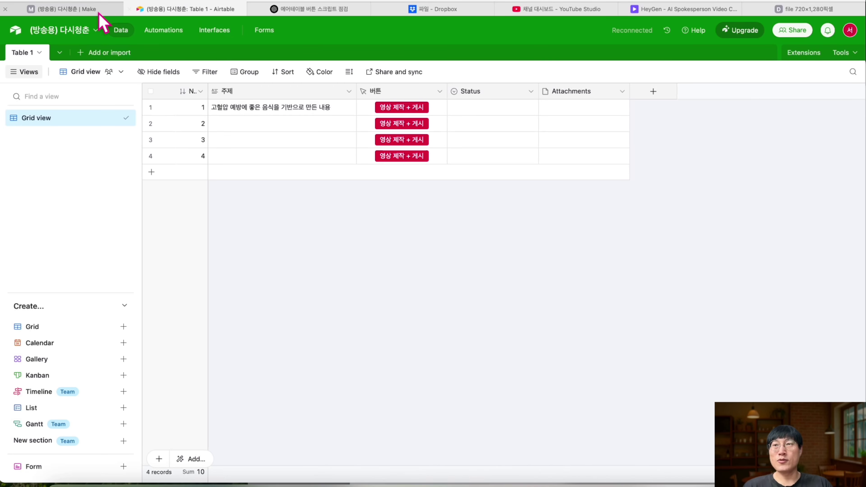
# - Rename the Status field to 릴스제목 and change its type to Long text
pyautogui.click(79, 9)
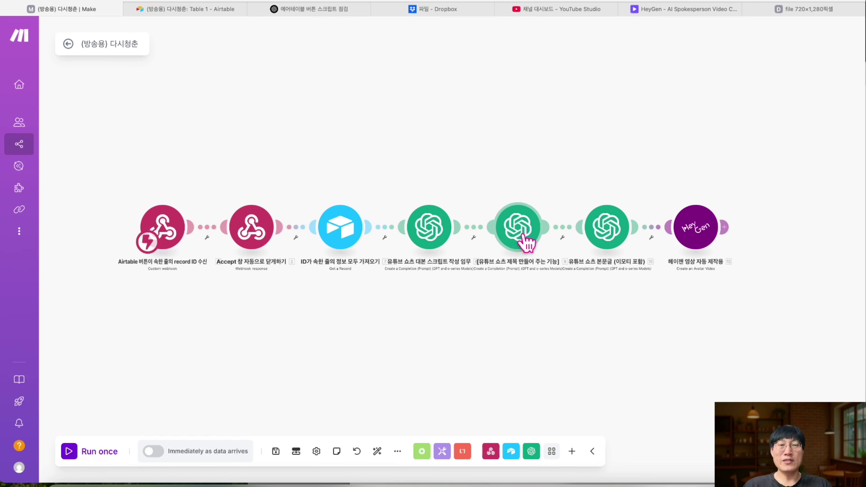
pyautogui.click(186, 7)
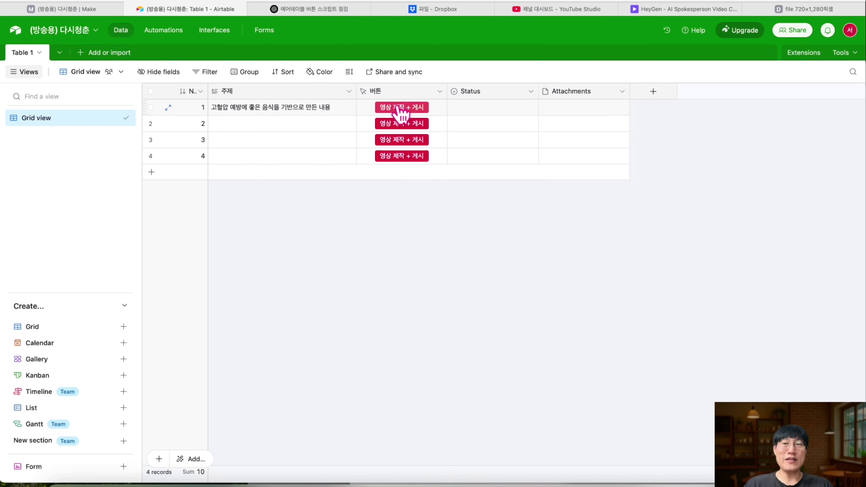
pyautogui.click(521, 90)
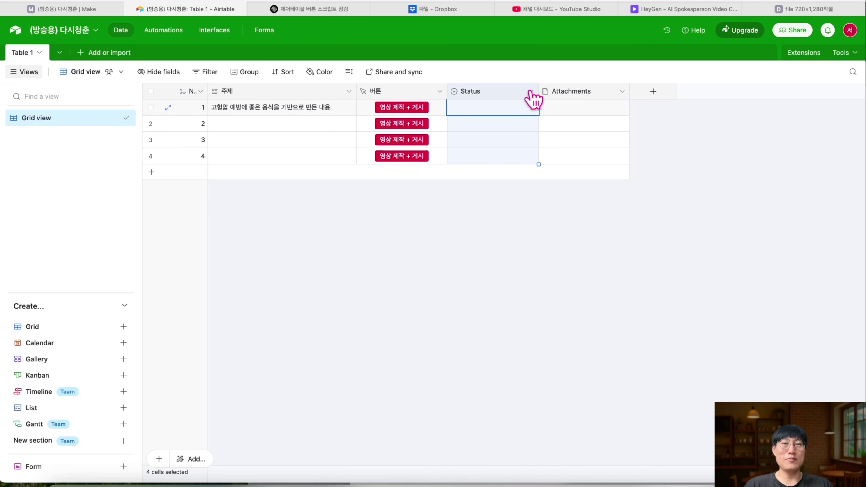
pyautogui.click(530, 91)
pyautogui.click(503, 117)
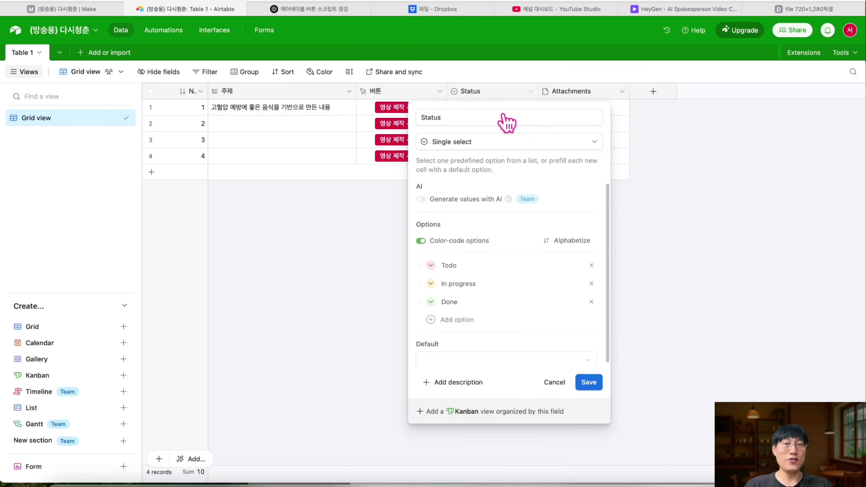
pyautogui.doubleClick(477, 118)
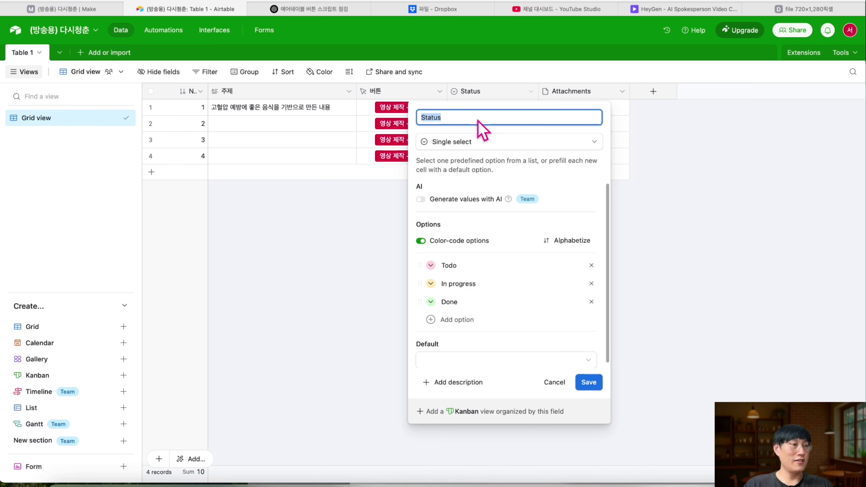
pyautogui.write('릴스제')
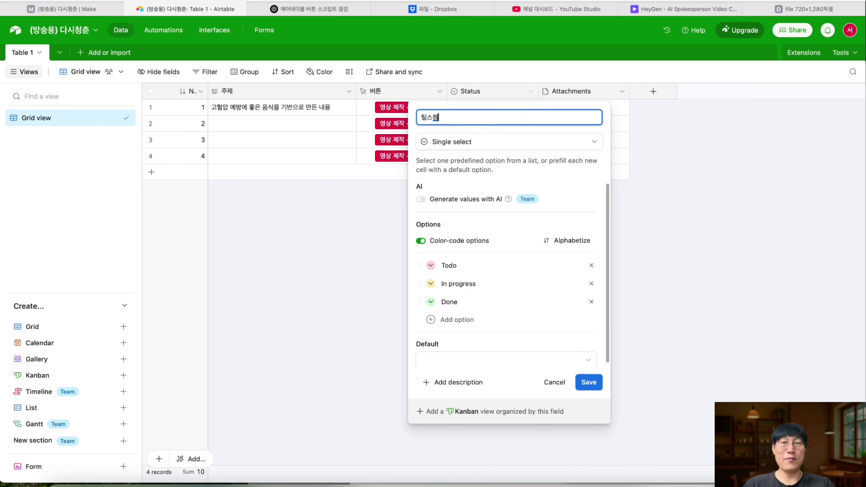
pyautogui.write('목')
pyautogui.click(593, 143)
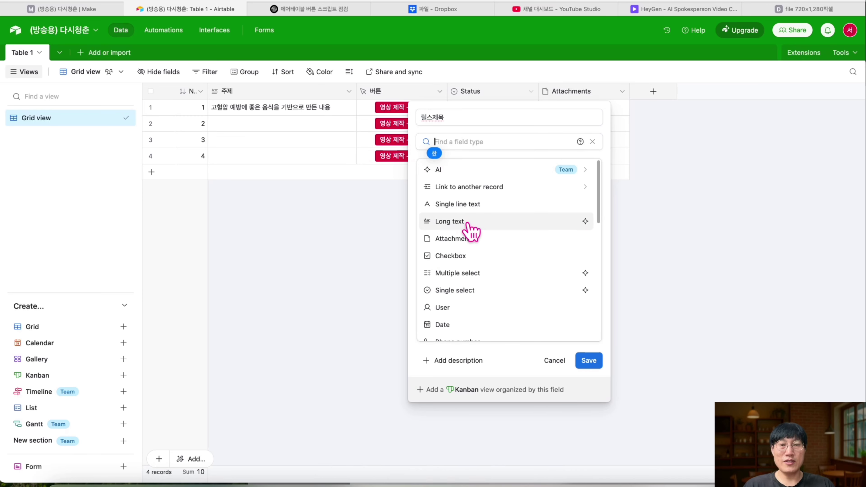
pyautogui.click(475, 224)
pyautogui.click(589, 247)
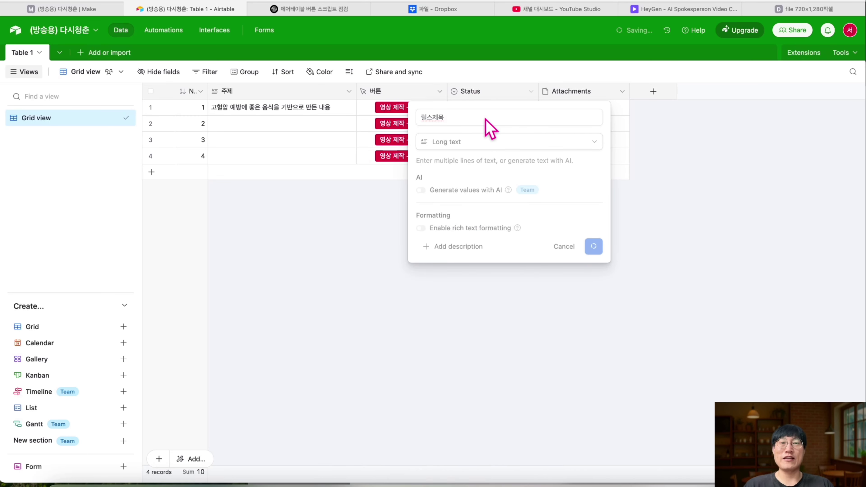
# - Rename the Attachments field to 릴스 본문글 and make it a Long text field
pyautogui.click(587, 92)
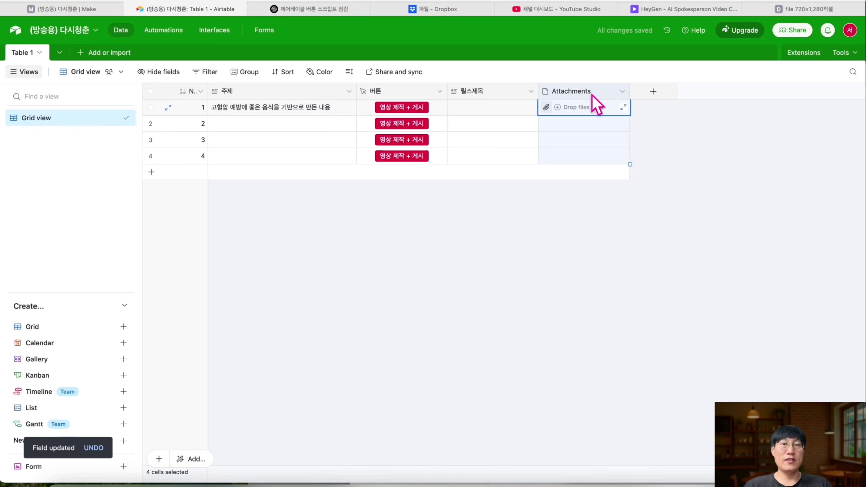
pyautogui.click(621, 93)
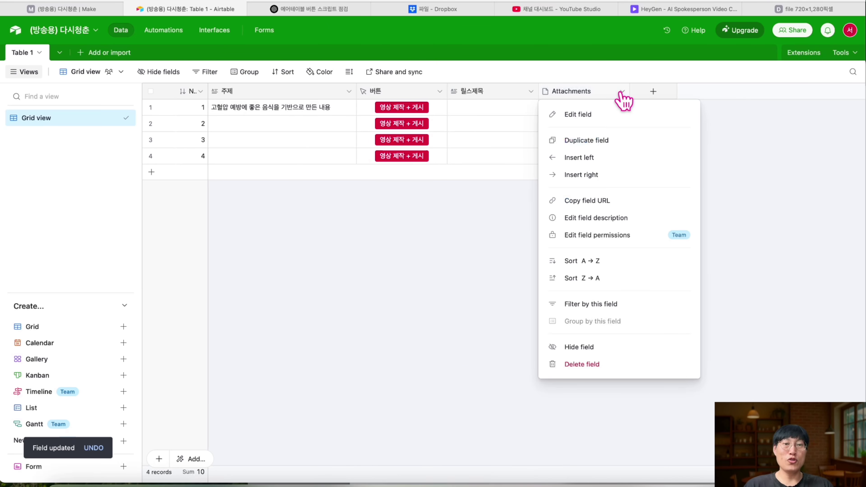
pyautogui.click(592, 116)
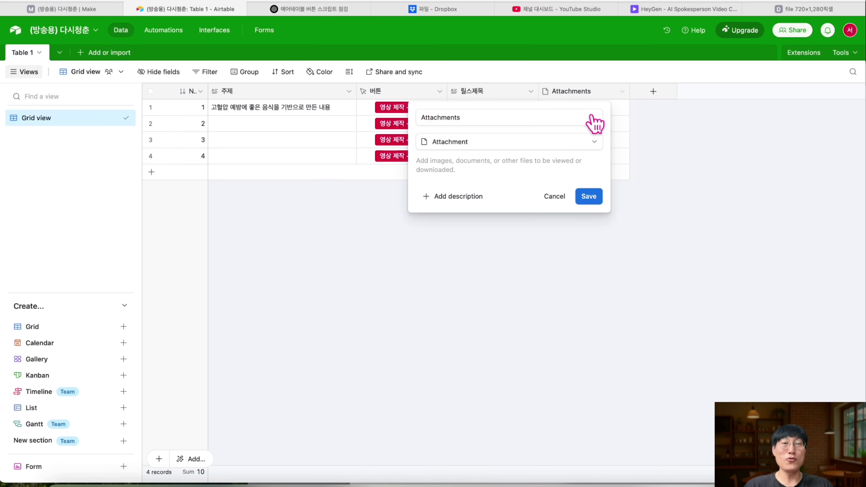
pyautogui.doubleClick(556, 117)
pyautogui.write('릴스 본')
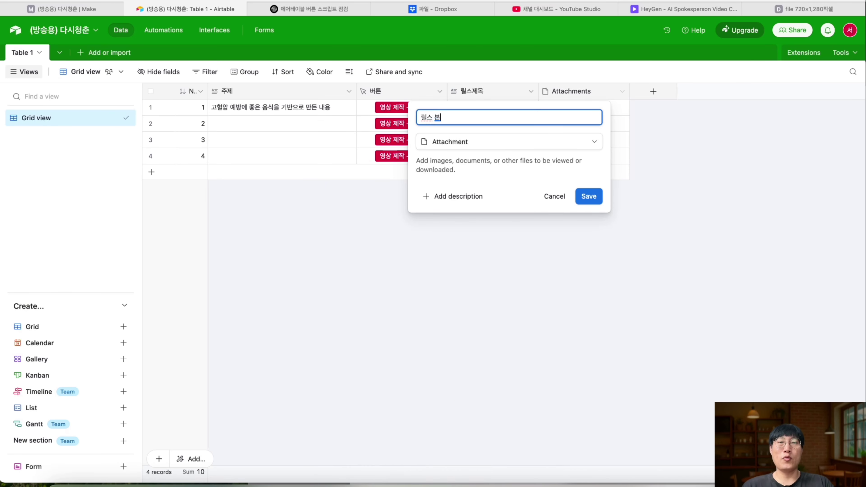
pyautogui.write('문글')
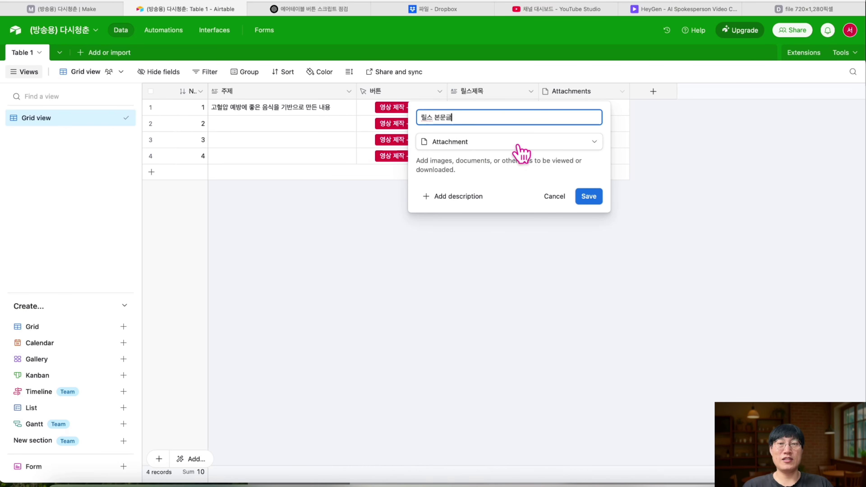
pyautogui.click(593, 146)
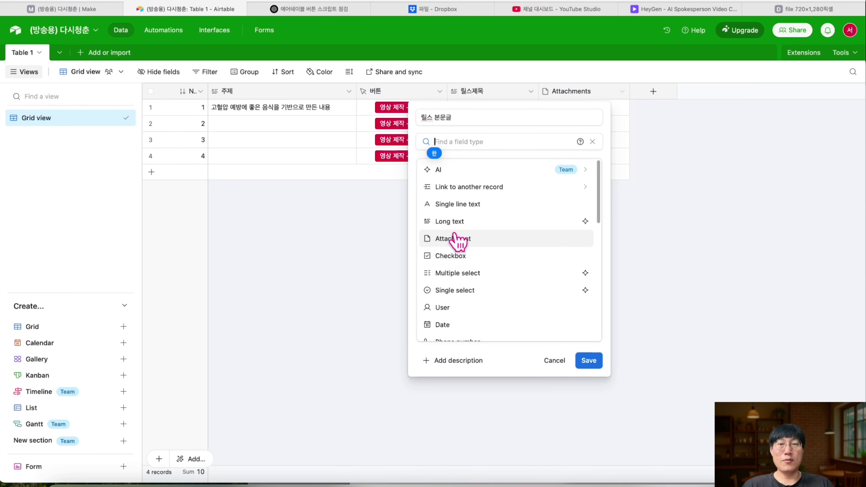
pyautogui.click(453, 222)
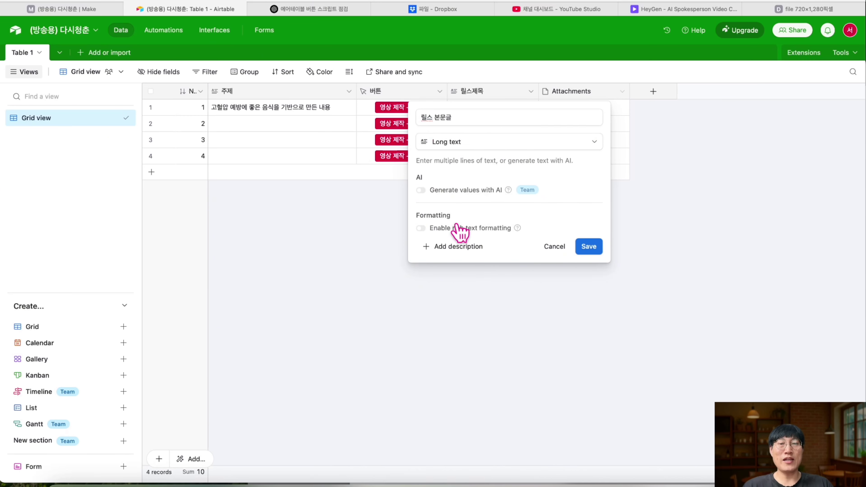
pyautogui.click(583, 252)
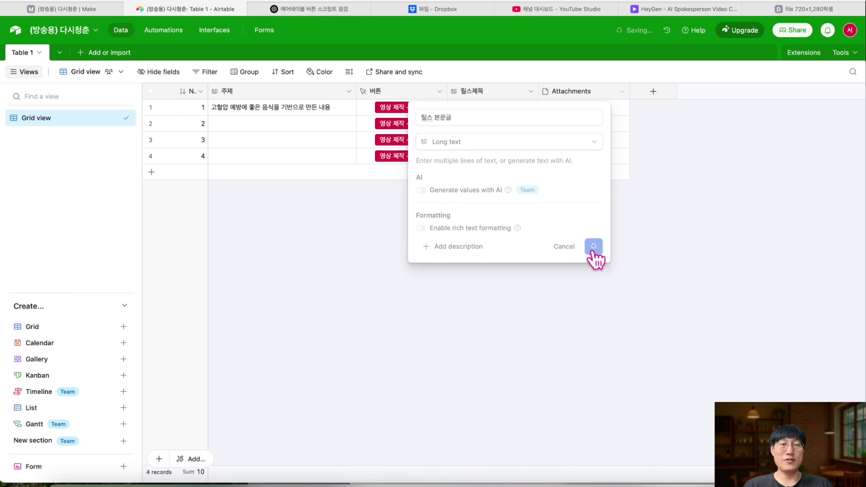
pyautogui.click(654, 92)
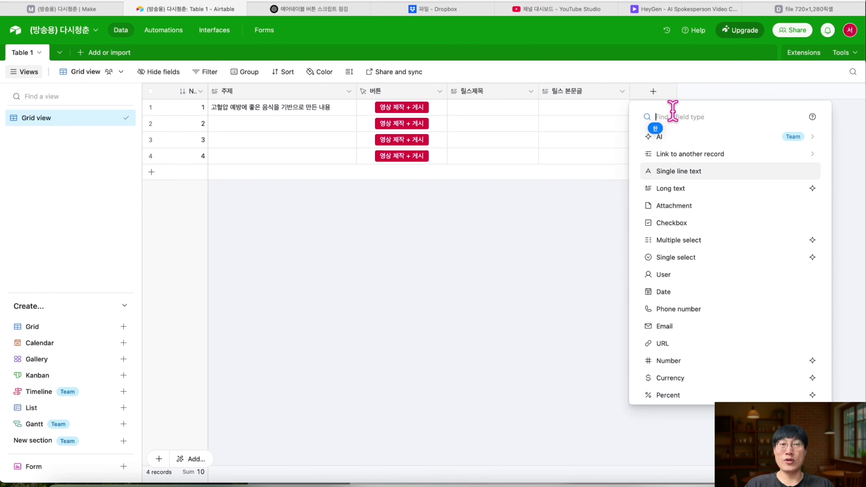
# - Create a Long text field named 유튜브 발행일 next to 릴스 본문글
pyautogui.write('ㄹ')
pyautogui.press('BackSpace')
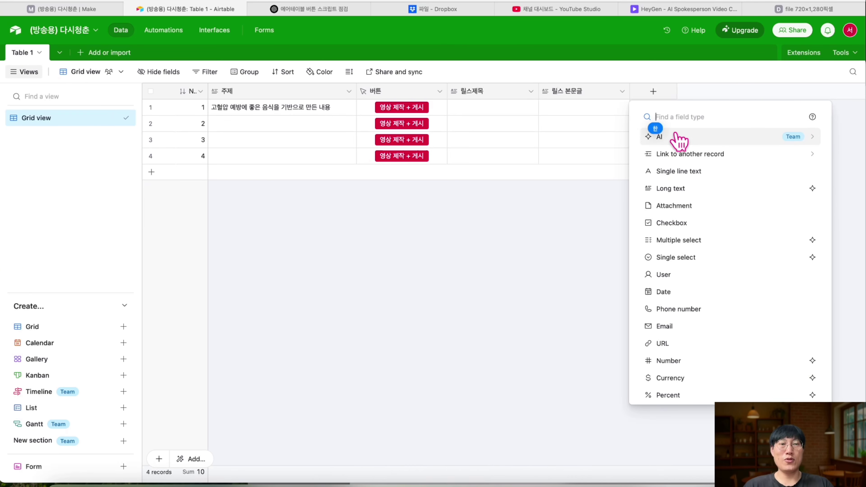
pyautogui.click(680, 189)
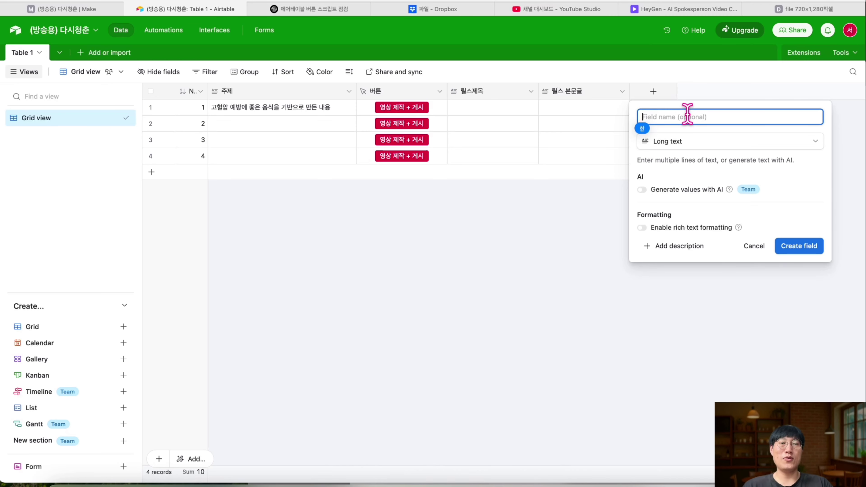
pyautogui.write('유튜브 ㅂ')
pyautogui.write('ㅏㄹ행시간')
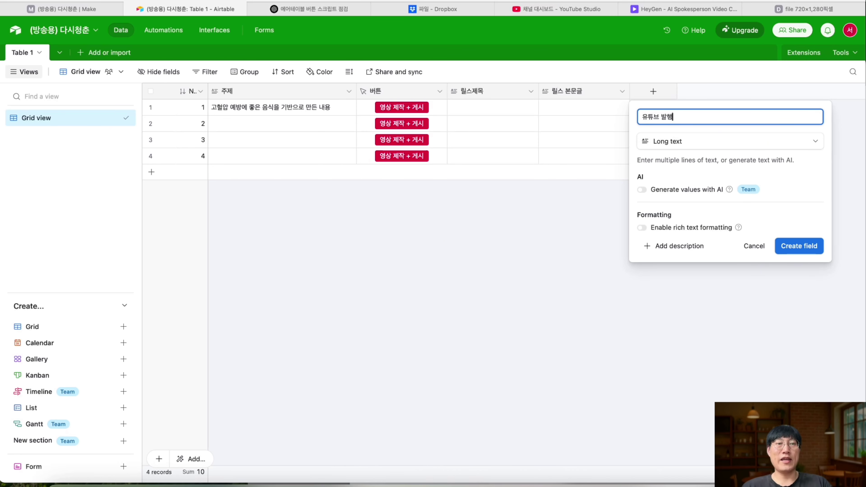
pyautogui.click(798, 248)
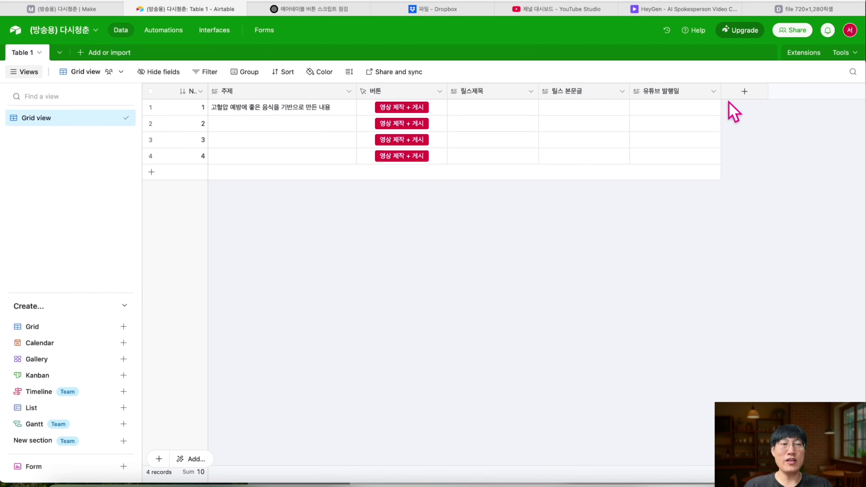
# - Add a Created time field named 레코드 생성 시간
pyautogui.click(743, 91)
pyautogui.write('ㅊ')
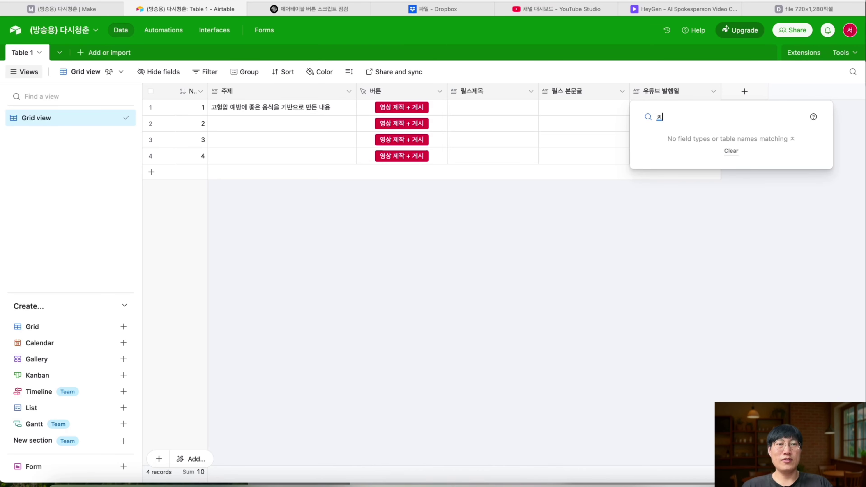
pyautogui.press('BackSpace')
pyautogui.write('crea')
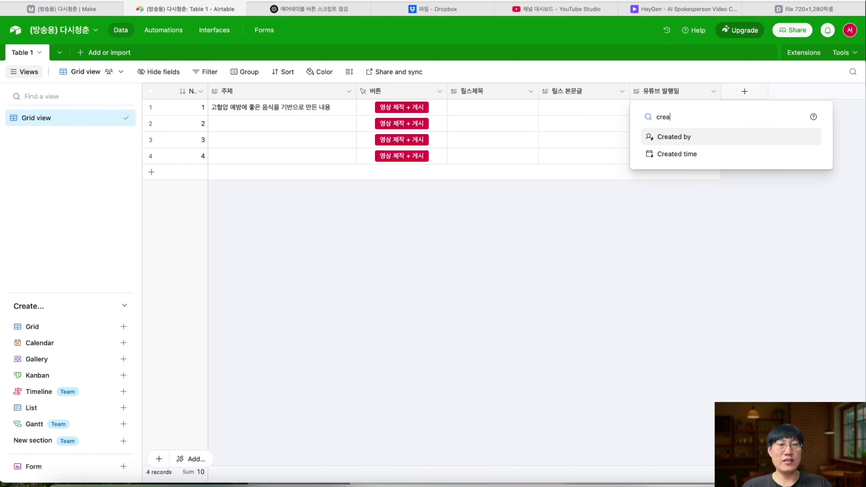
pyautogui.click(682, 154)
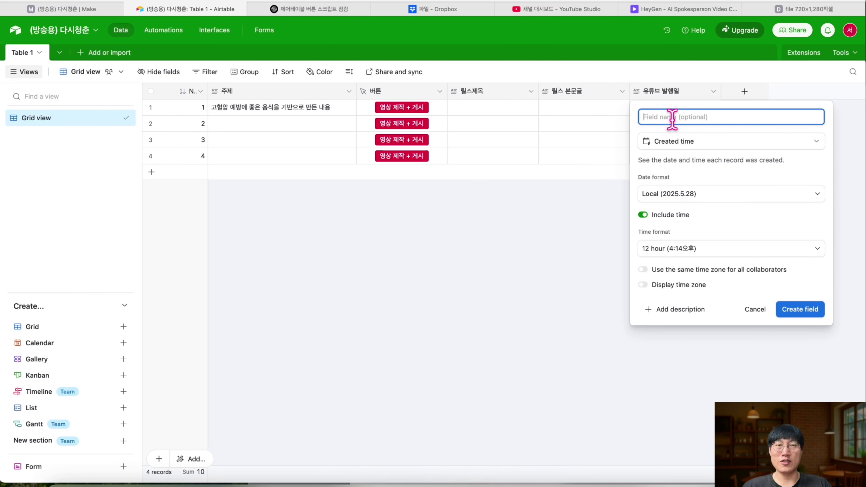
pyautogui.write('레코드 생')
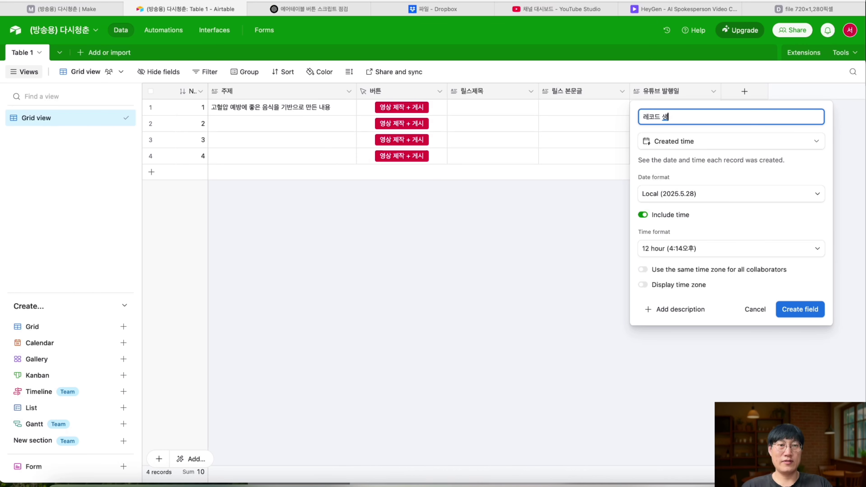
pyautogui.write('성 ㅅ')
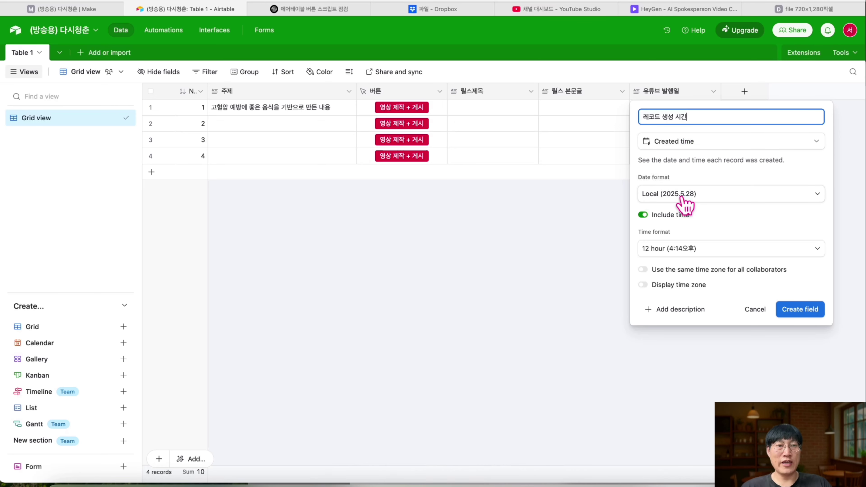
# - Set its date format to Friendly and time format to 24 hour, then create the field
pyautogui.click(813, 199)
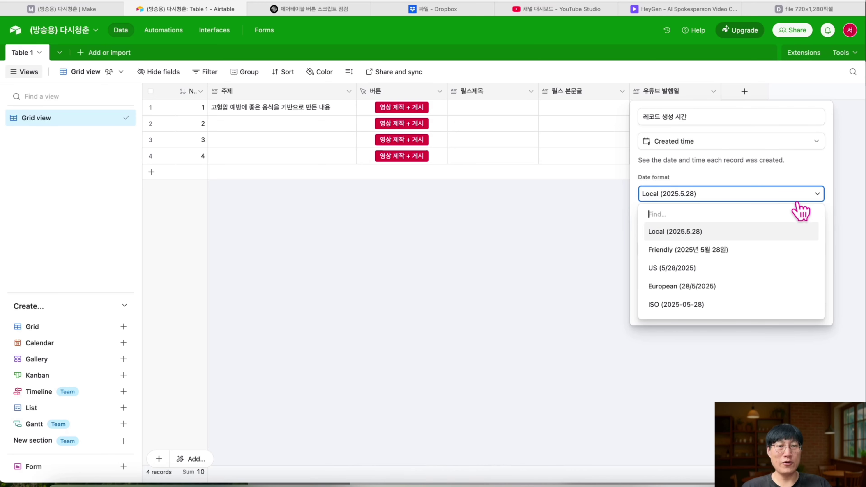
pyautogui.click(726, 250)
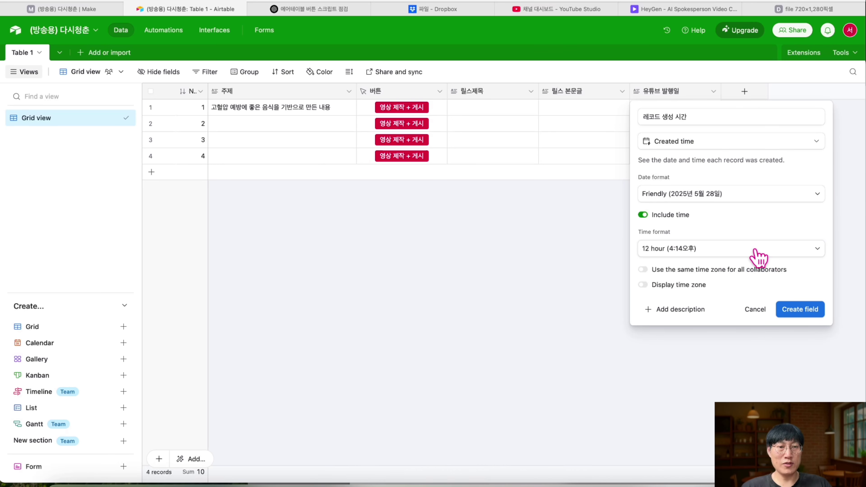
pyautogui.click(768, 252)
pyautogui.click(762, 252)
pyautogui.click(762, 253)
pyautogui.click(763, 253)
pyautogui.click(762, 253)
pyautogui.click(715, 302)
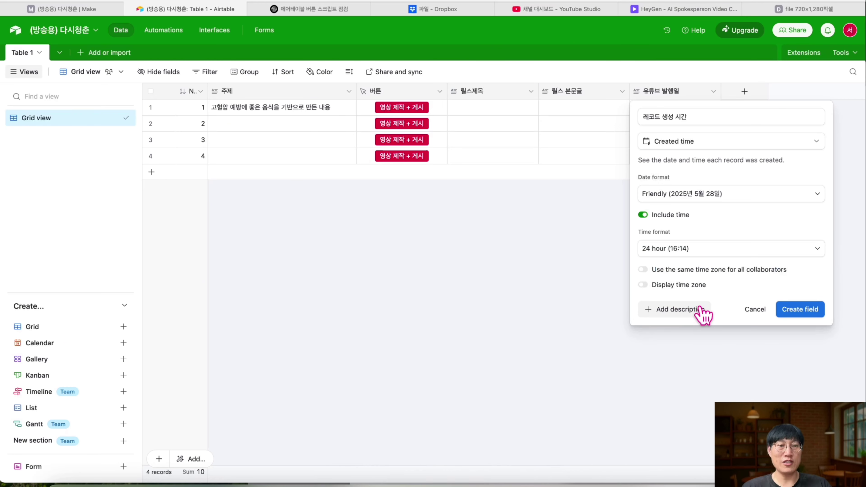
pyautogui.click(798, 310)
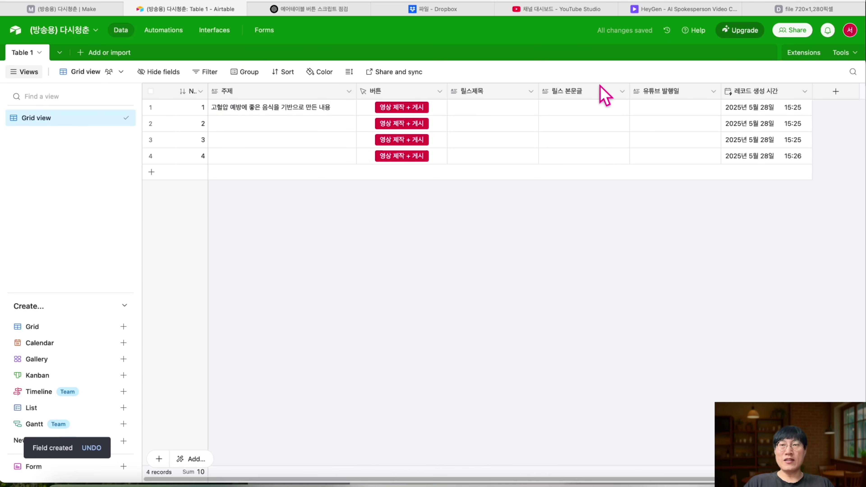
pyautogui.click(150, 124)
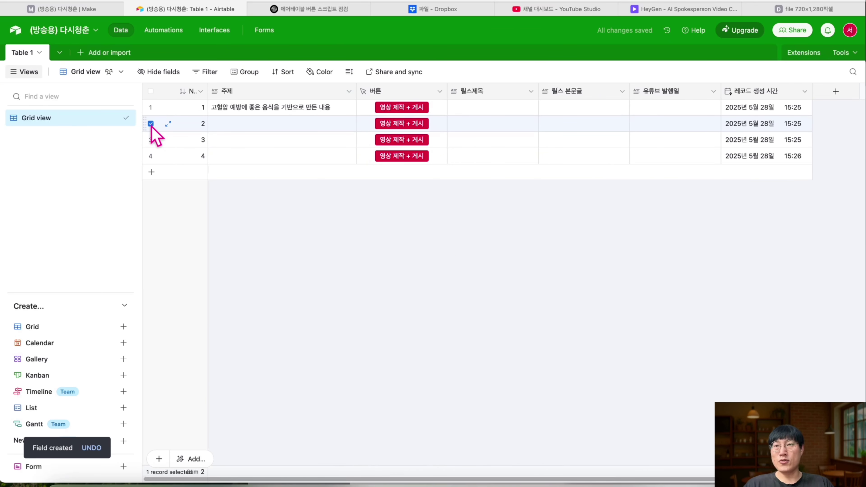
pyautogui.click(151, 156)
pyautogui.click(151, 140)
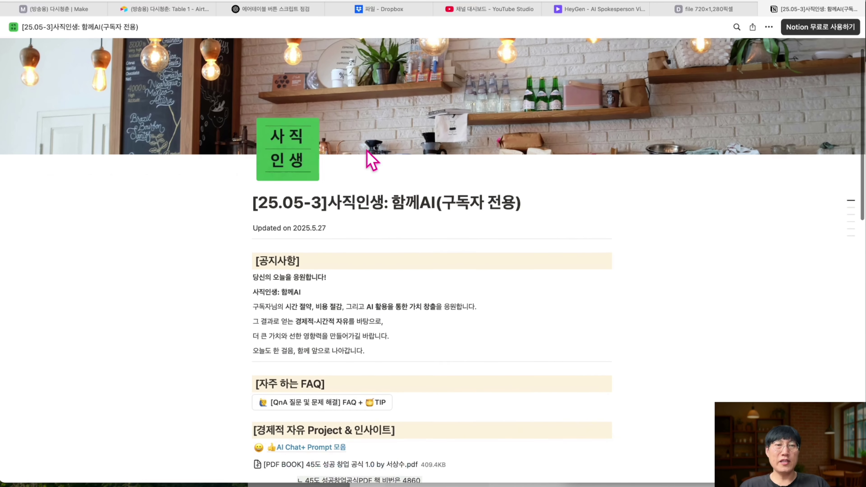
# - Open the Project 3-3 health shorts prompt page in Notion
pyautogui.scroll(-10, 366, 150)
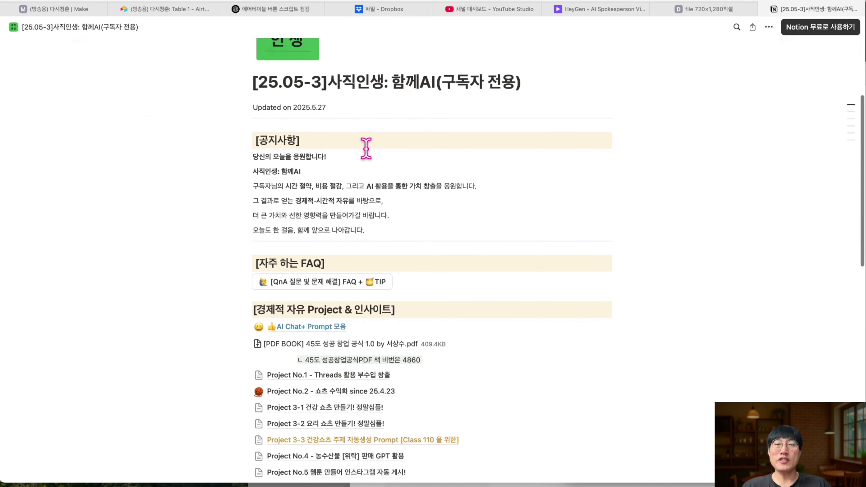
pyautogui.scroll(-6, 366, 150)
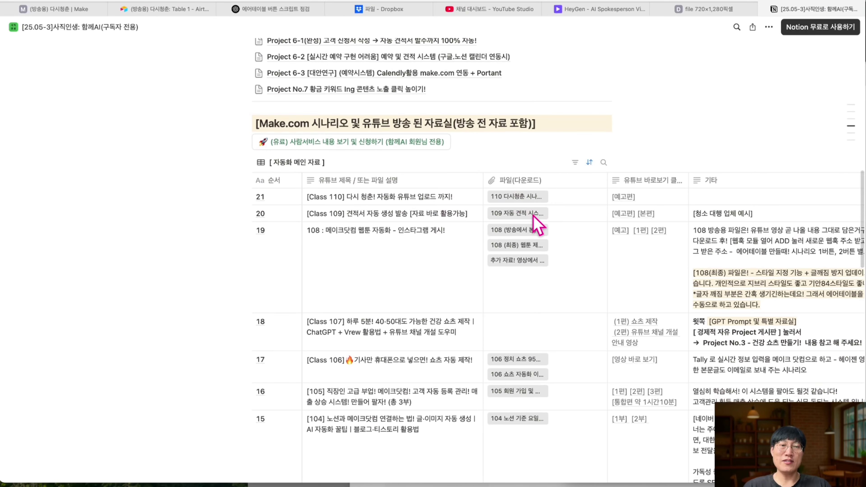
pyautogui.scroll(5, 395, 204)
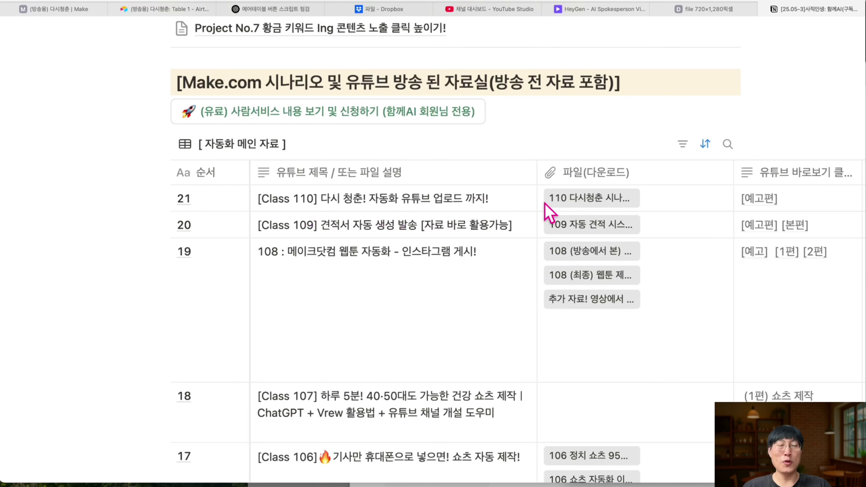
pyautogui.scroll(-5, 598, 220)
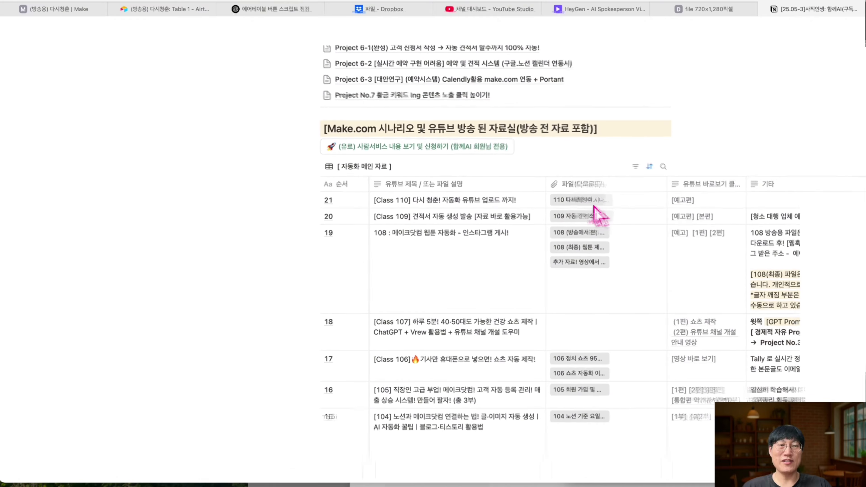
pyautogui.scroll(2, 449, 184)
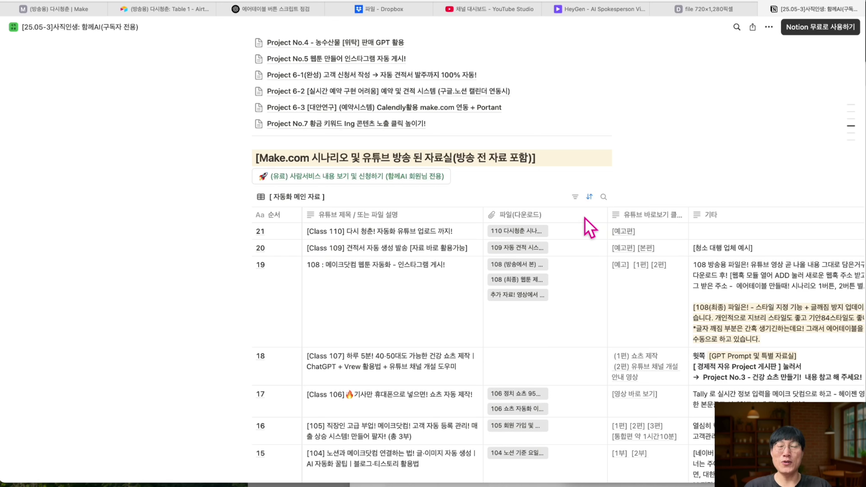
pyautogui.press('super+2')
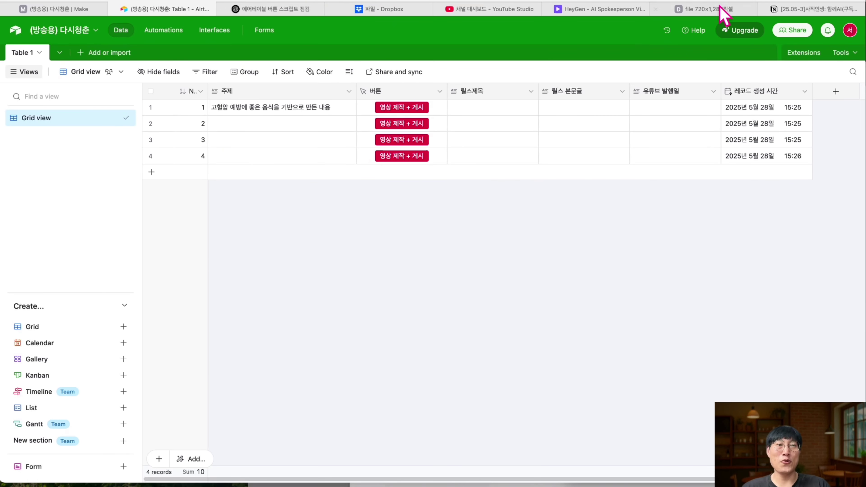
pyautogui.click(799, 10)
pyautogui.scroll(2, 448, 218)
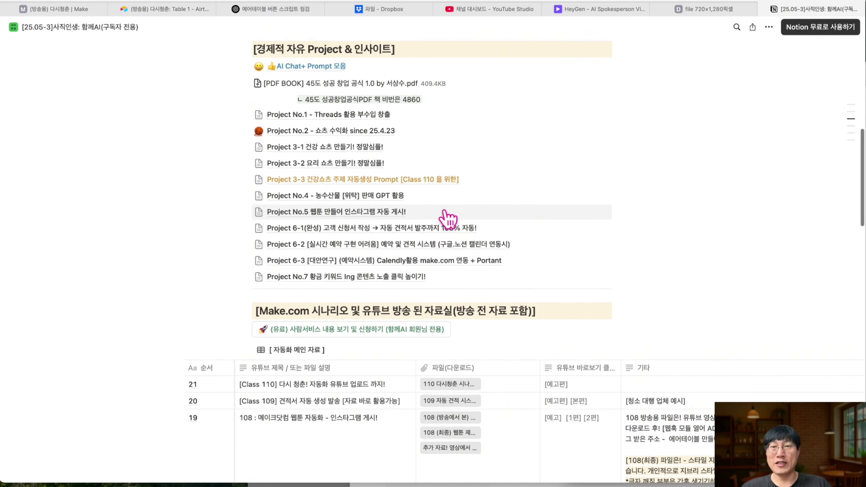
pyautogui.scroll(2, 381, 218)
pyautogui.keyDown('ctrl'); pyautogui.scroll(3, 332, 199); pyautogui.keyUp('ctrl')
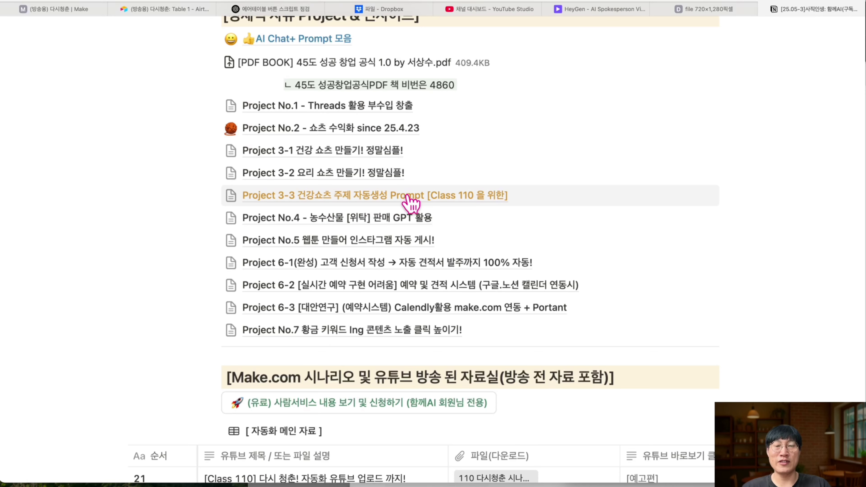
pyautogui.click(469, 201)
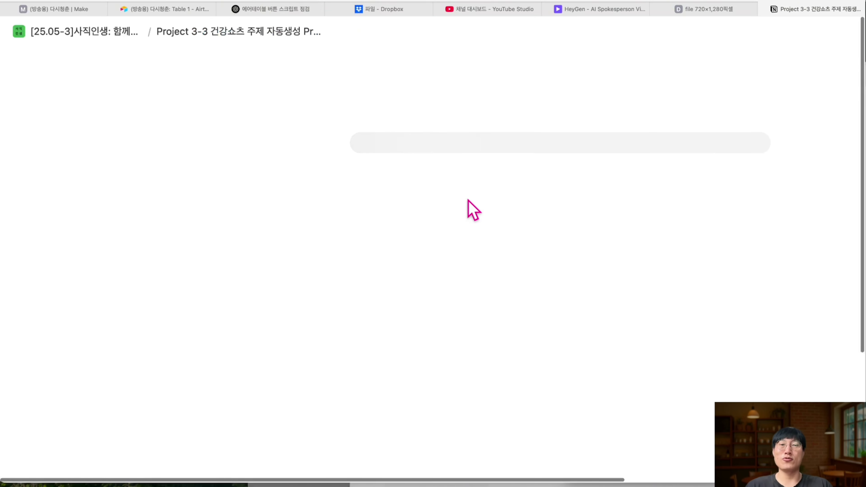
# - Copy the page's prompt and paste it into a new ChatGPT chat
pyautogui.click(670, 186)
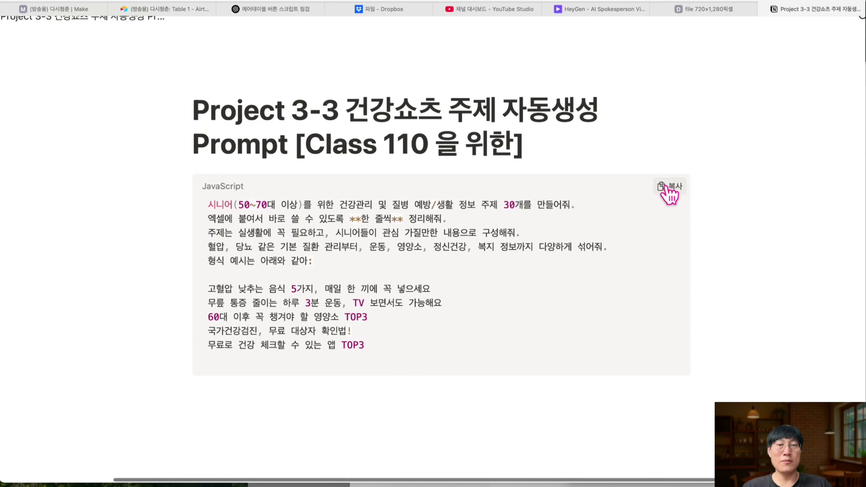
pyautogui.press('super+3')
pyautogui.press('super+v')
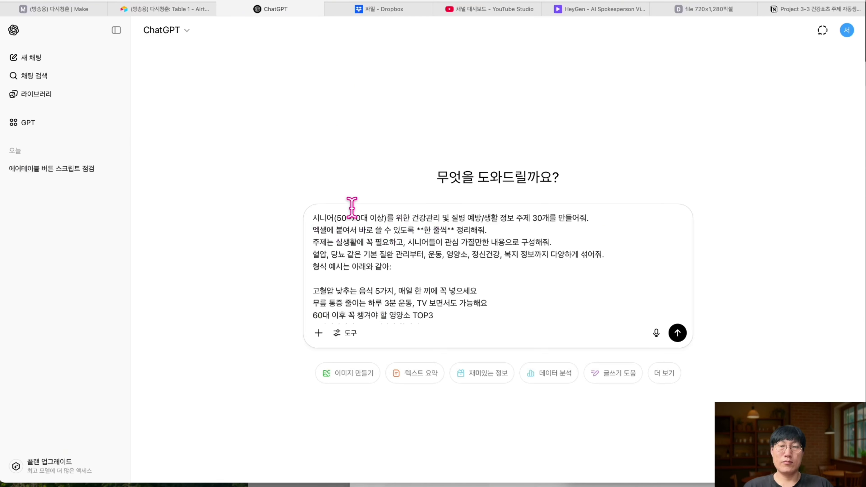
# - Send the prompt and copy ChatGPT's list of 30 senior health topics
pyautogui.press('Return')
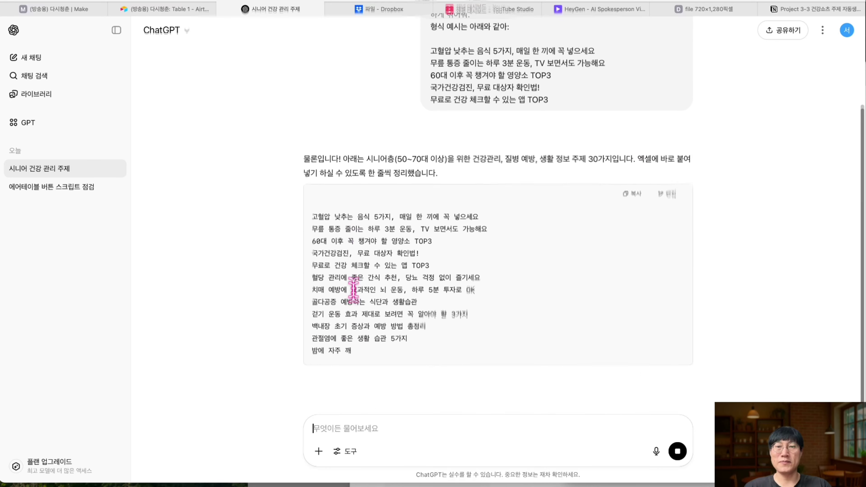
pyautogui.click(633, 131)
pyautogui.scroll(5, 435, 138)
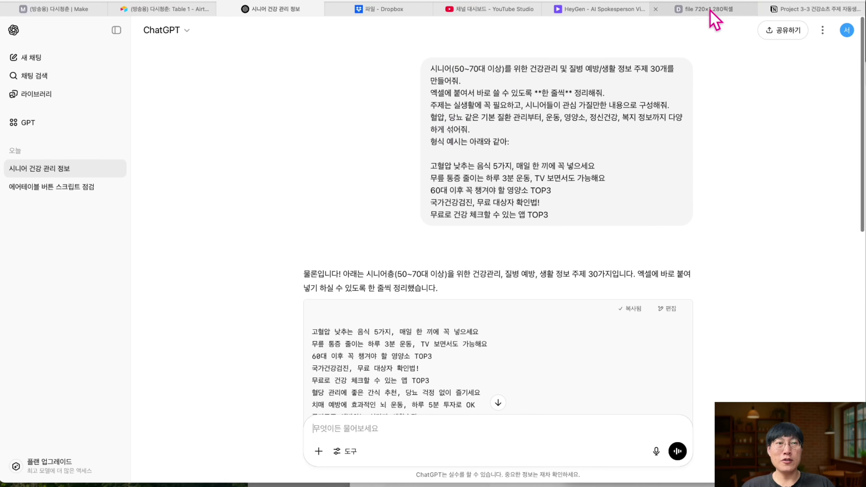
pyautogui.click(794, 10)
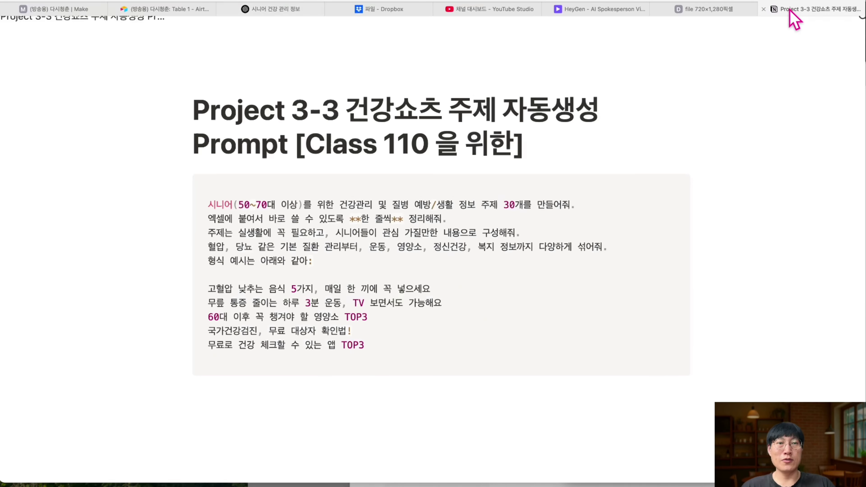
pyautogui.click(272, 10)
pyautogui.scroll(-6, 471, 277)
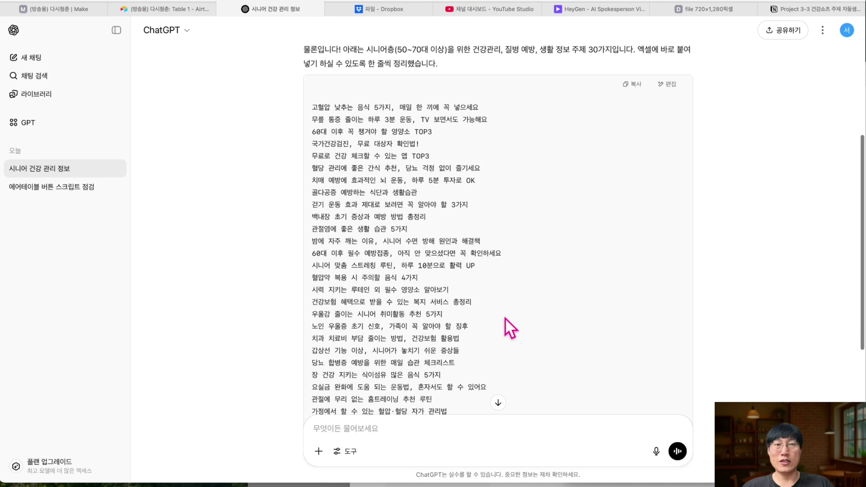
pyautogui.click(632, 85)
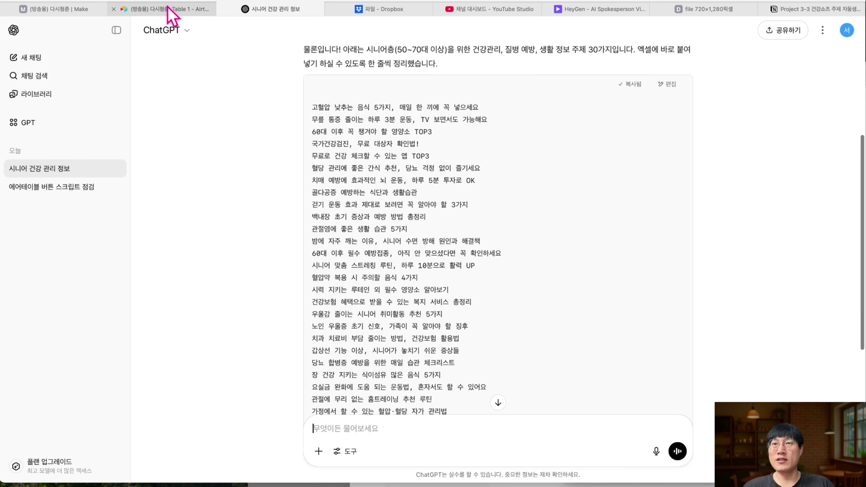
pyautogui.click(167, 10)
# - Paste the topic list into the 주제 column from row 1, expanding Table 1 to 31 records
pyautogui.click(276, 107)
pyautogui.hotkey('shift', 'Down')
pyautogui.hotkey('shift', 'Down')
pyautogui.hotkey('shift', 'Down')
pyautogui.click(273, 122)
pyautogui.click(280, 110)
pyautogui.click(284, 157)
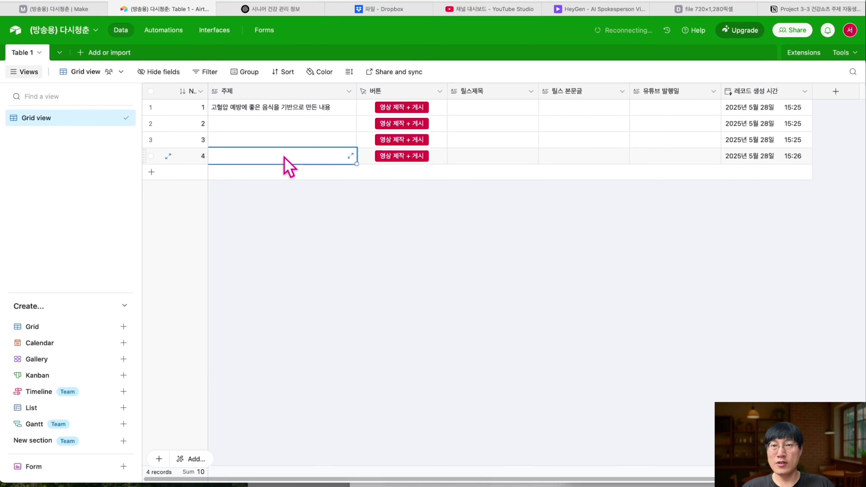
pyautogui.click(289, 114)
pyautogui.press('super+v')
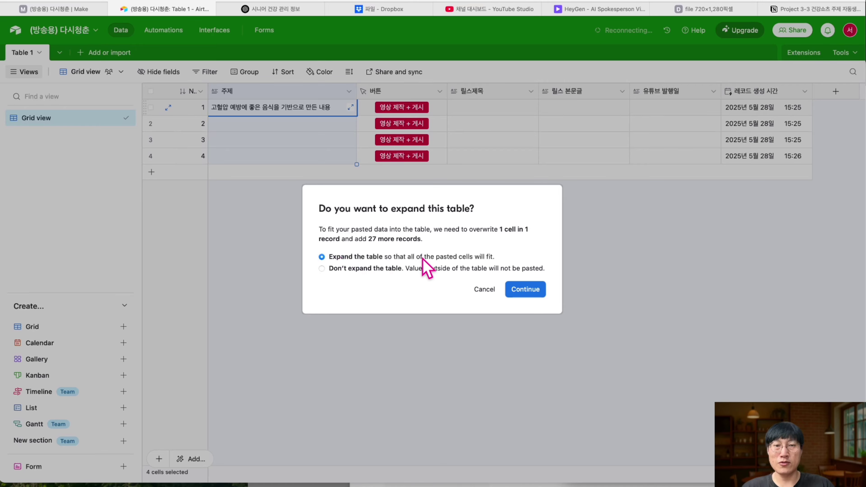
pyautogui.click(523, 291)
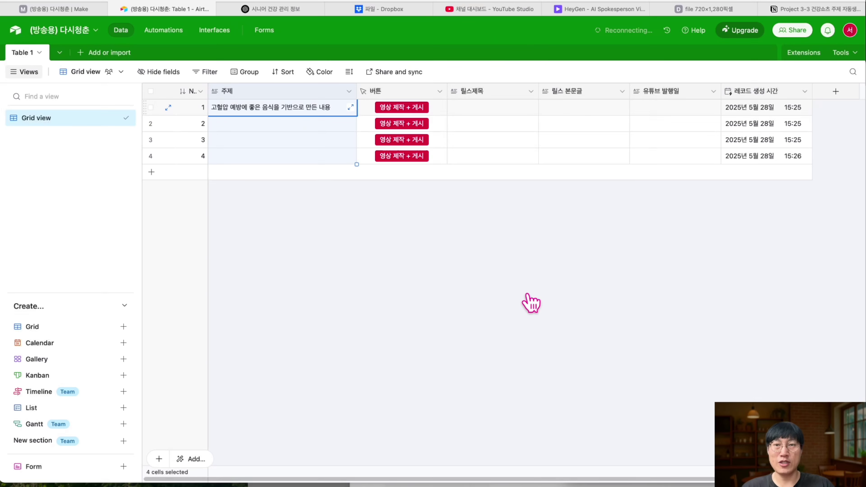
pyautogui.scroll(-10, 289, 469)
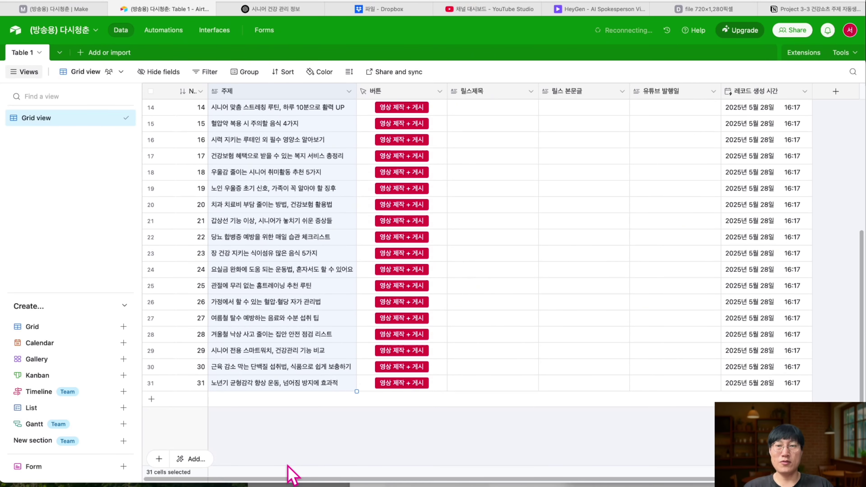
pyautogui.scroll(15, 290, 443)
pyautogui.click(468, 123)
pyautogui.hscroll(2, 702, 138)
pyautogui.scroll(-5, 753, 191)
pyautogui.hscroll(-1, 754, 191)
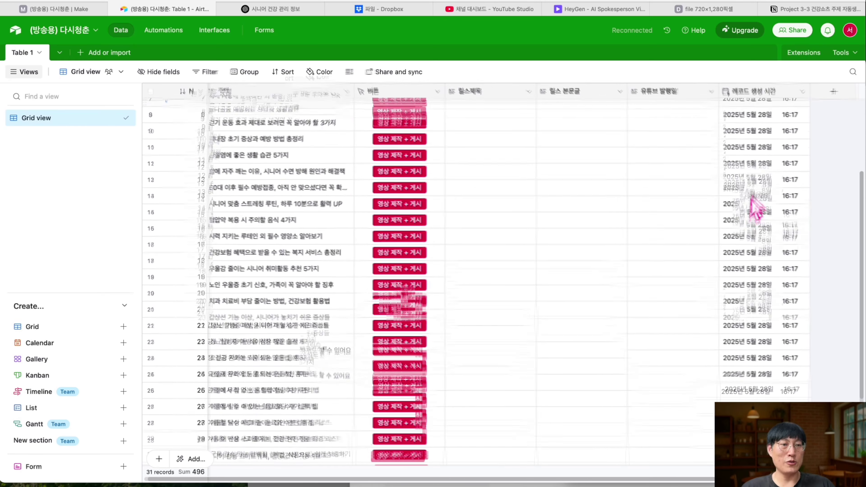
pyautogui.scroll(5, 614, 271)
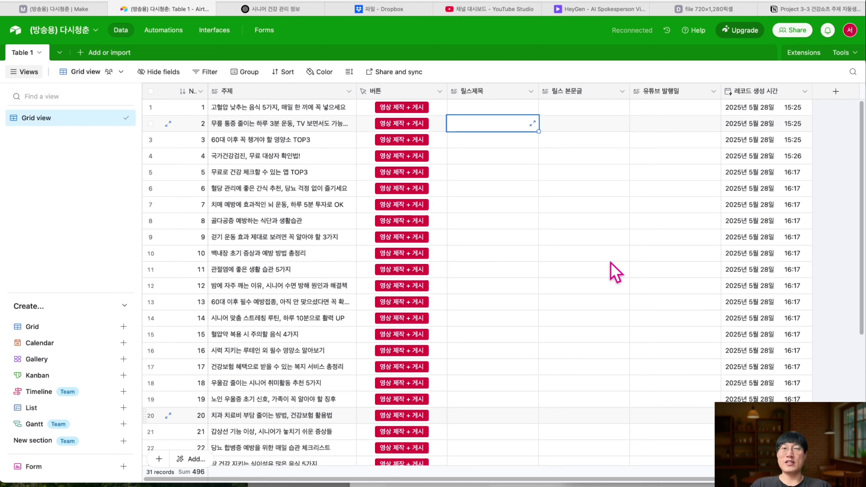
# - Run the scenario once and trigger it with row 1's 영상 제작 + 게시 button
pyautogui.click(514, 111)
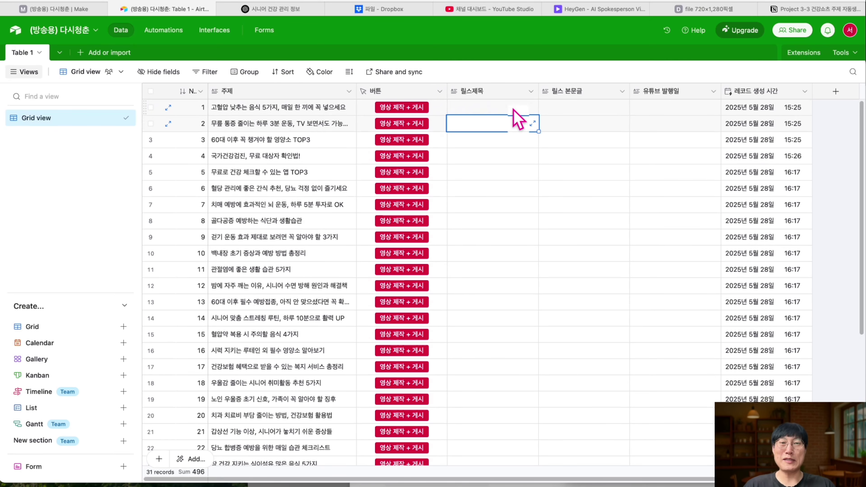
pyautogui.click(68, 9)
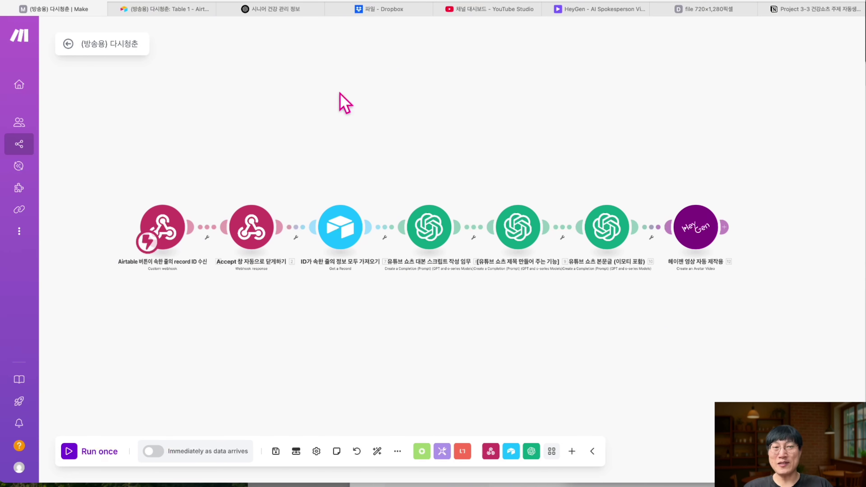
pyautogui.click(76, 451)
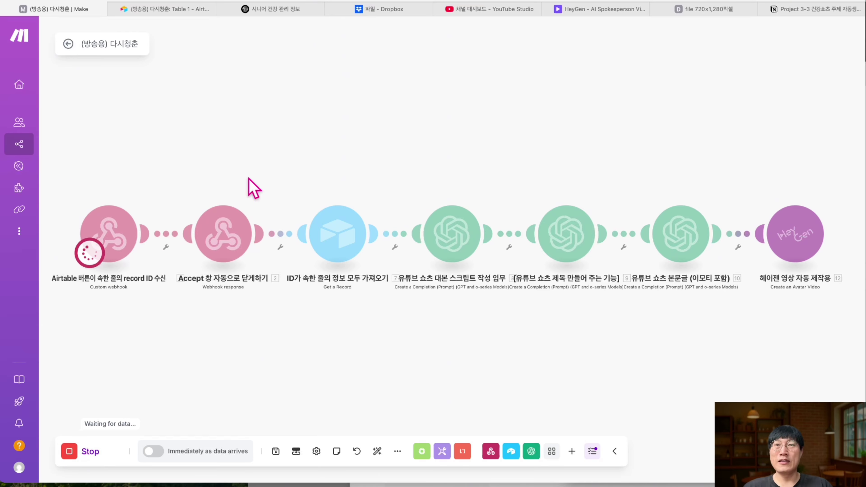
pyautogui.click(179, 10)
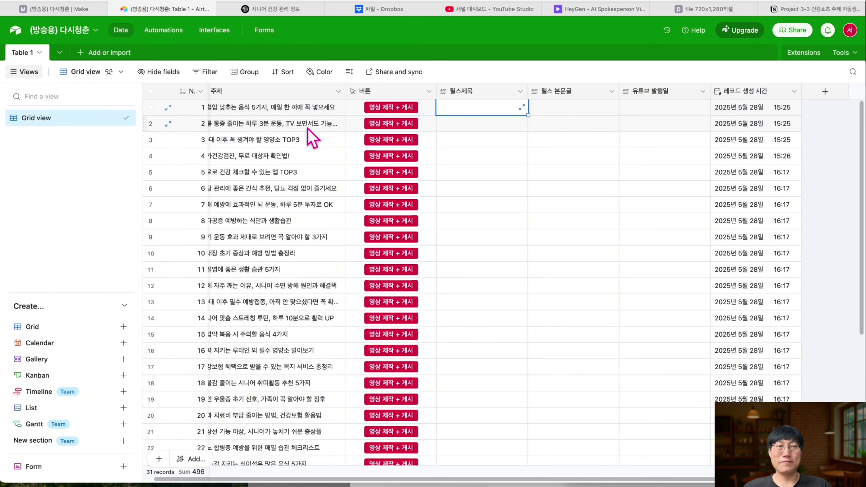
pyautogui.hscroll(1, 399, 102)
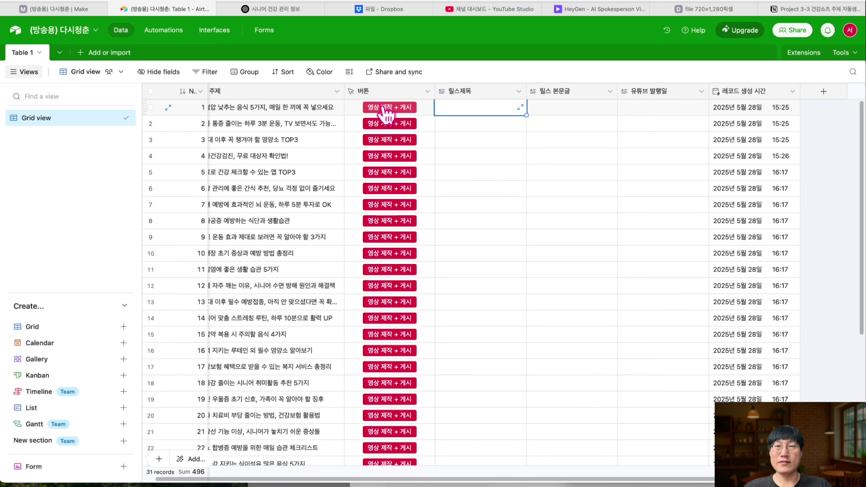
pyautogui.click(383, 108)
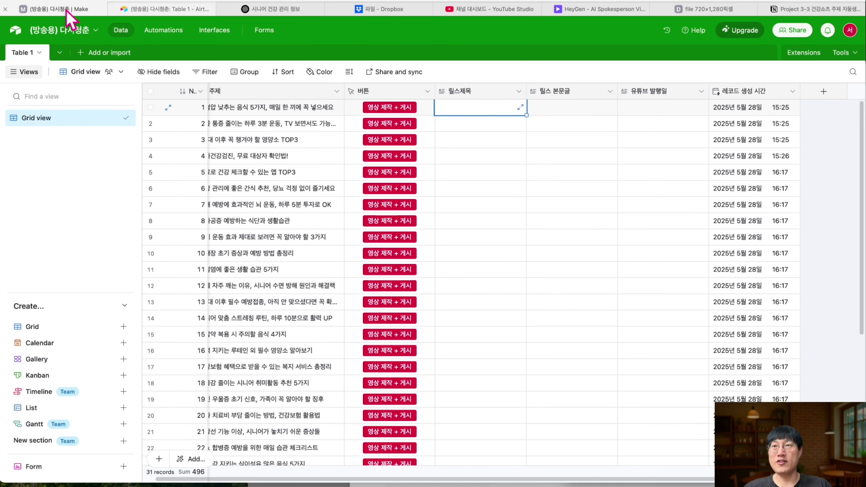
pyautogui.click(54, 9)
pyautogui.click(146, 196)
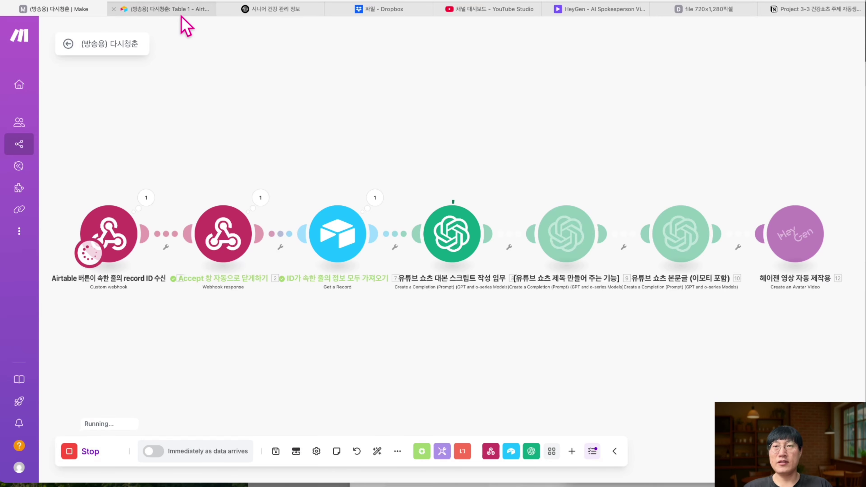
pyautogui.click(183, 9)
pyautogui.click(68, 13)
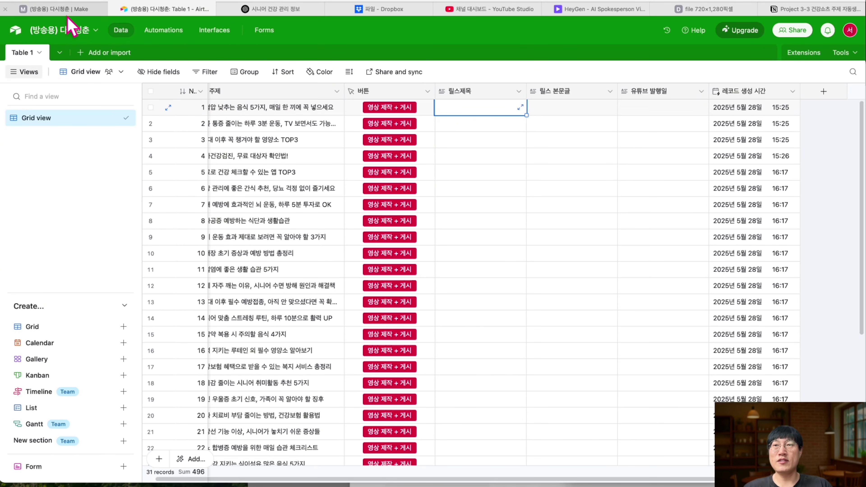
# - Check the webhook's record ID and the fetched record's 주제 value in the run output
pyautogui.click(146, 197)
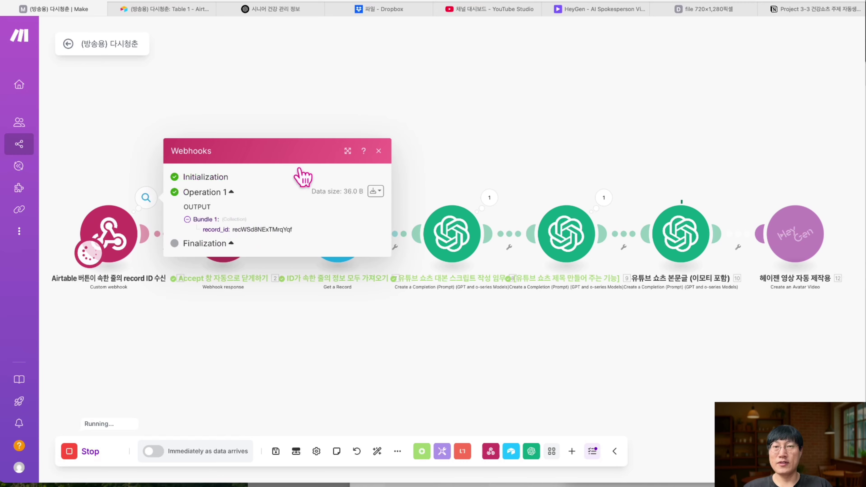
pyautogui.click(379, 151)
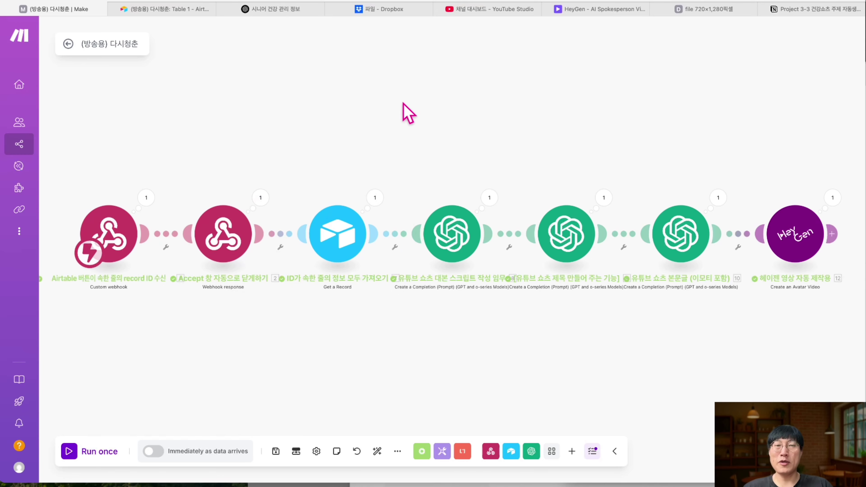
pyautogui.click(374, 198)
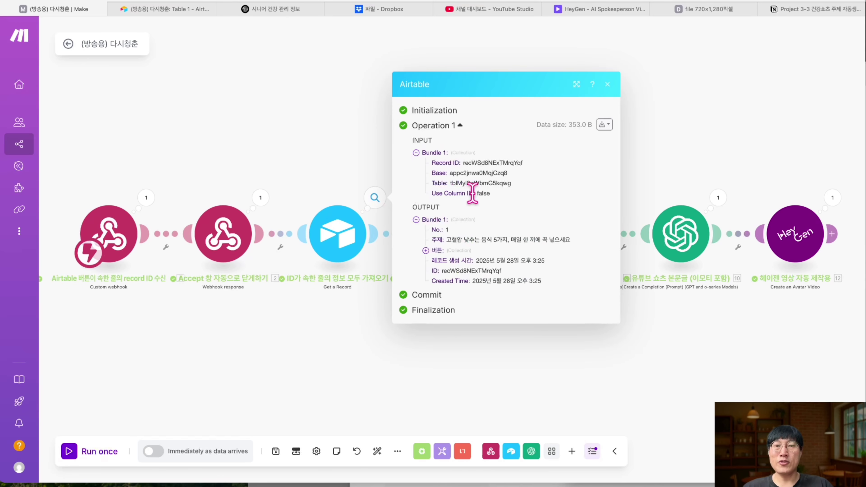
pyautogui.moveTo(447, 240); pyautogui.dragTo(584, 244)
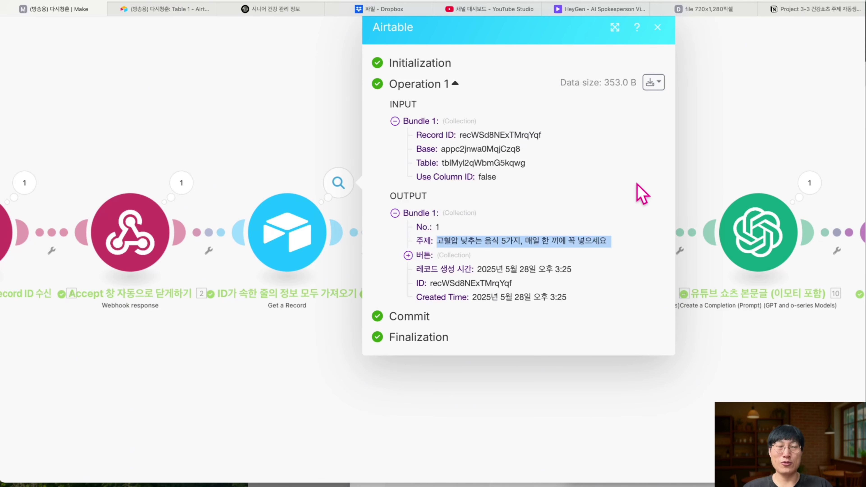
pyautogui.click(657, 27)
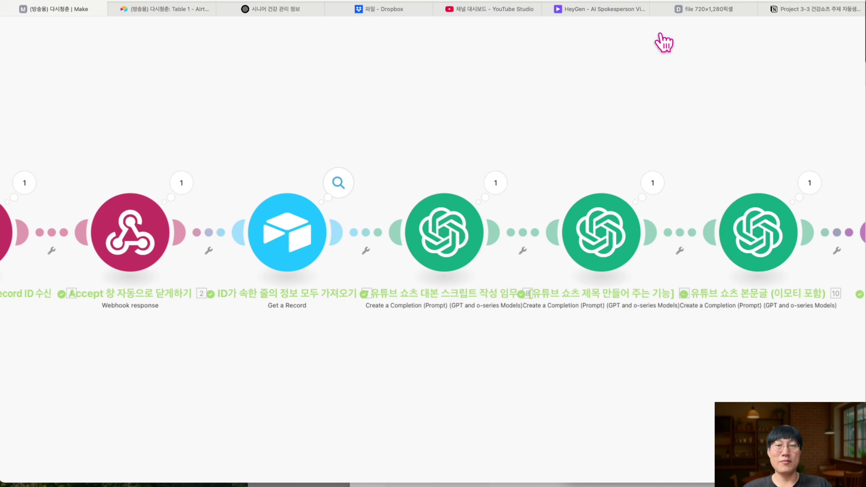
# - Read the script generated by the first OpenAI module
pyautogui.click(503, 193)
pyautogui.click(564, 302)
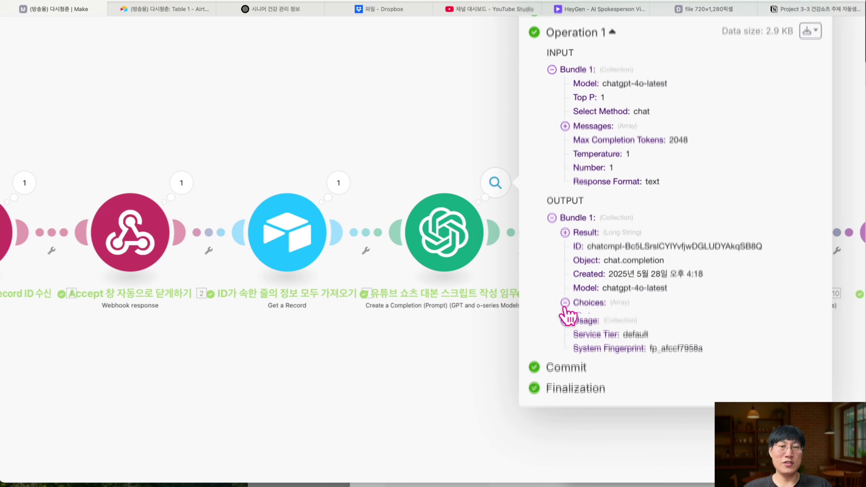
pyautogui.click(578, 316)
pyautogui.click(592, 327)
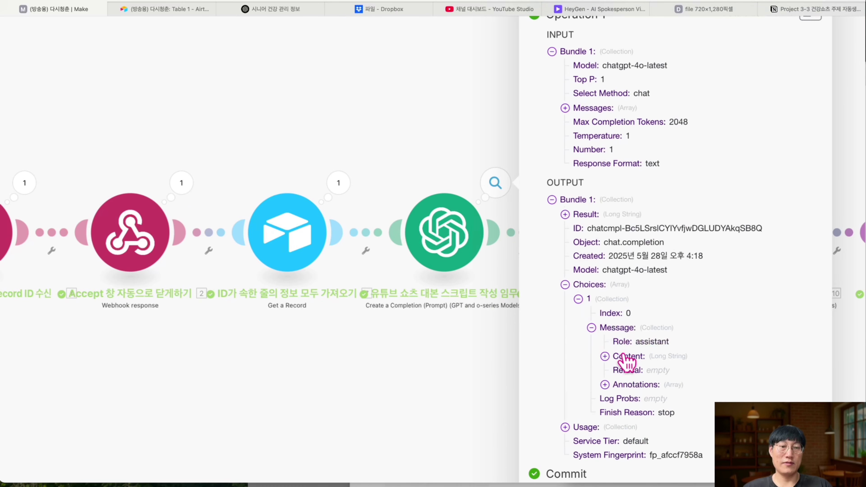
pyautogui.click(604, 355)
pyautogui.scroll(-8, 661, 369)
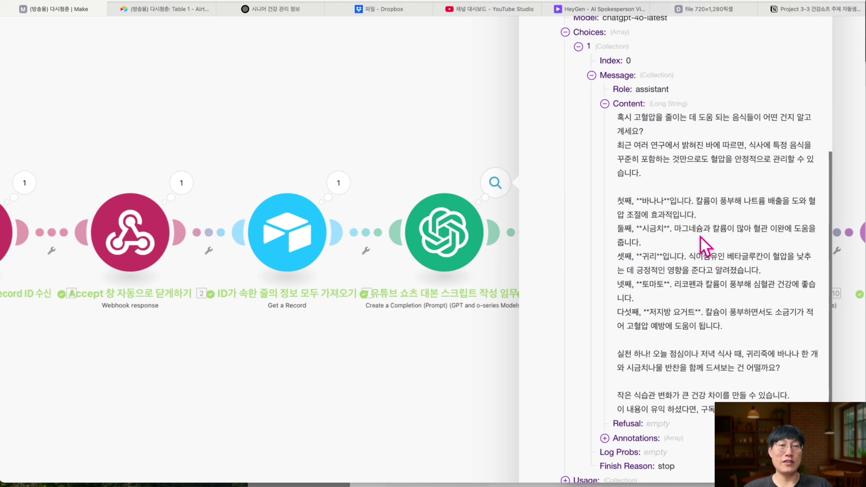
pyautogui.click(448, 136)
# - Read the generated Shorts title in the title module's output
pyautogui.hscroll(3, 579, 205)
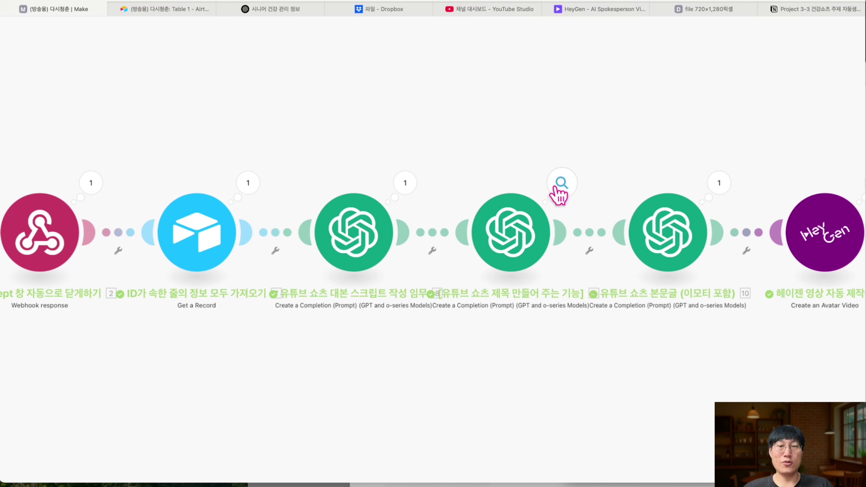
pyautogui.click(560, 186)
pyautogui.scroll(3, 709, 230)
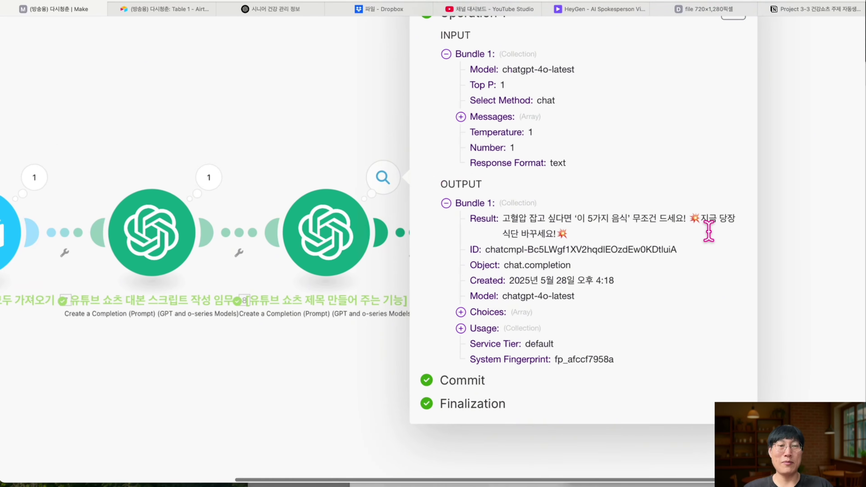
pyautogui.moveTo(445, 213); pyautogui.dragTo(519, 234)
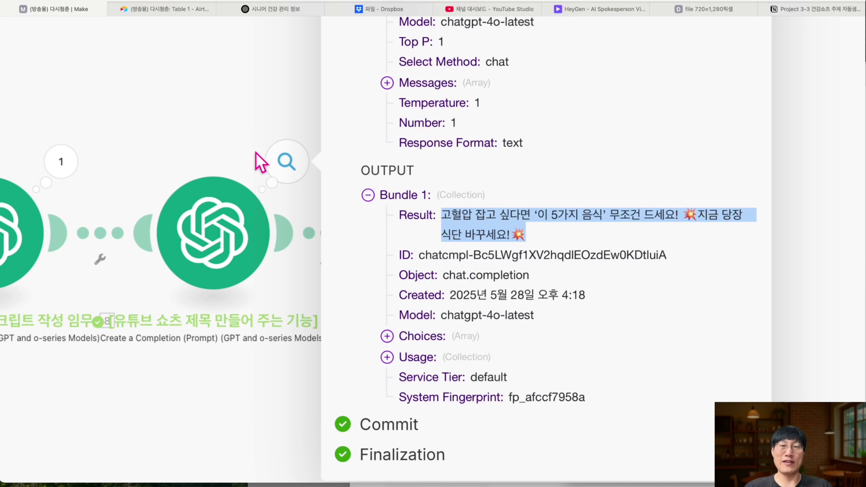
pyautogui.click(258, 160)
# - Read the generated body text and its hashtags from the body-text module
pyautogui.click(508, 172)
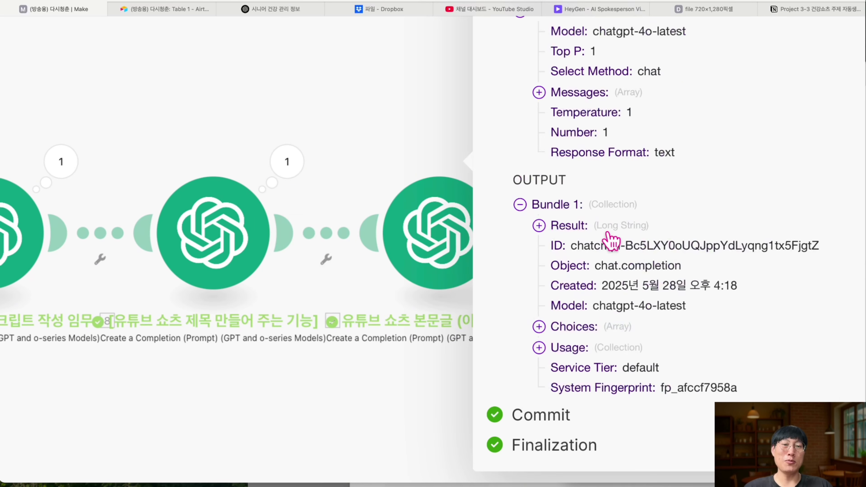
pyautogui.click(539, 326)
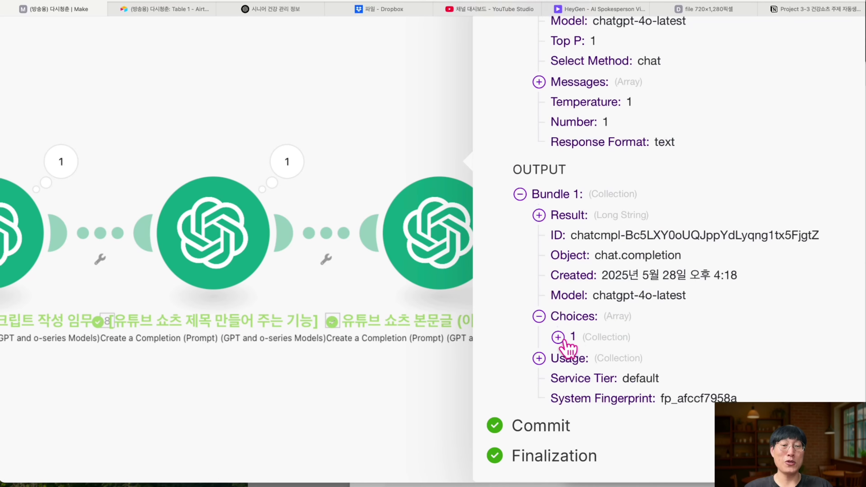
pyautogui.click(559, 340)
pyautogui.click(578, 350)
pyautogui.click(596, 391)
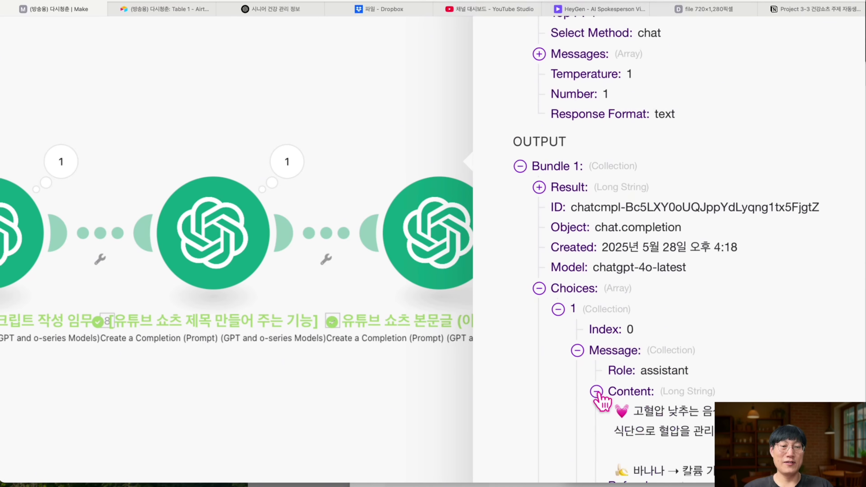
pyautogui.scroll(-10, 599, 396)
pyautogui.scroll(3, 600, 401)
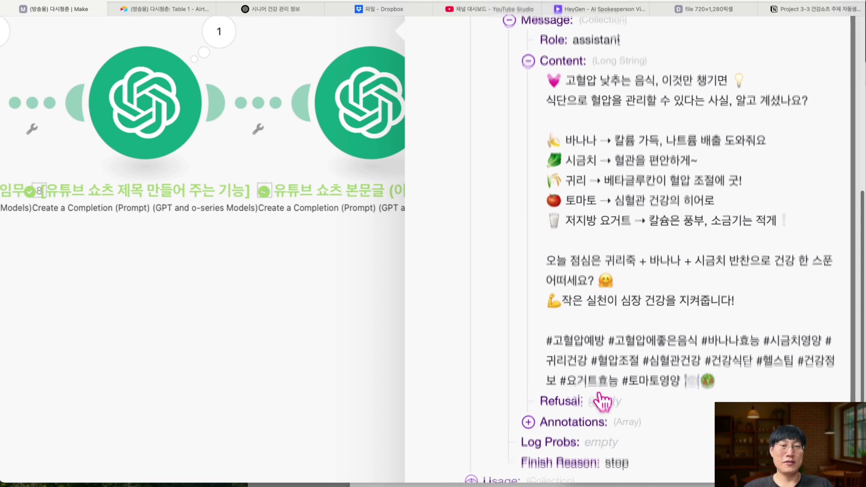
pyautogui.moveTo(554, 364); pyautogui.dragTo(711, 406)
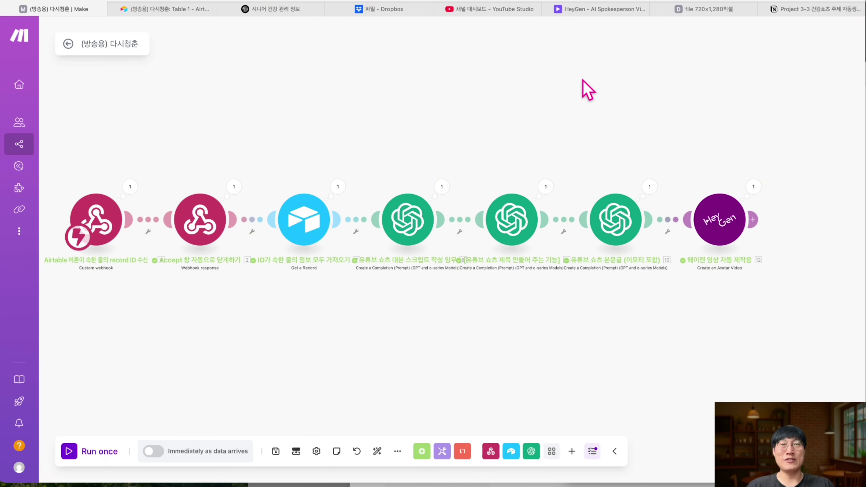
# - Check HeyGen's Projects list, where the blood-pressure food video sits at 30%, then return to Make
pyautogui.click(576, 10)
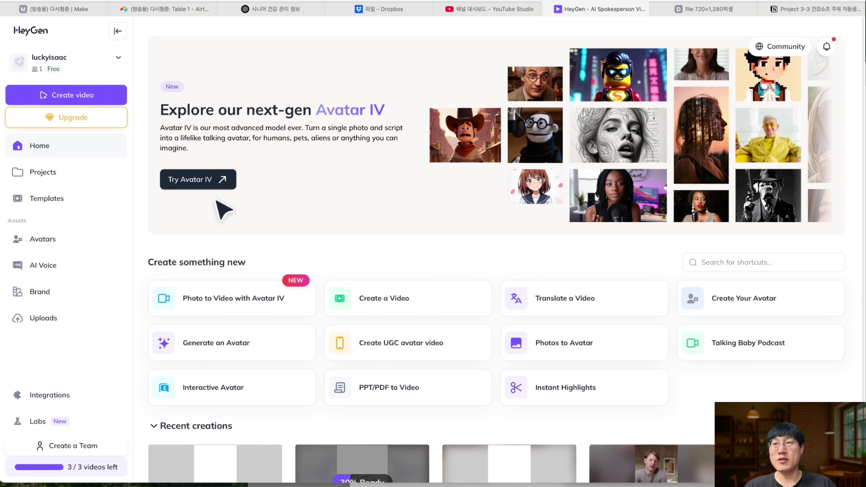
pyautogui.click(63, 177)
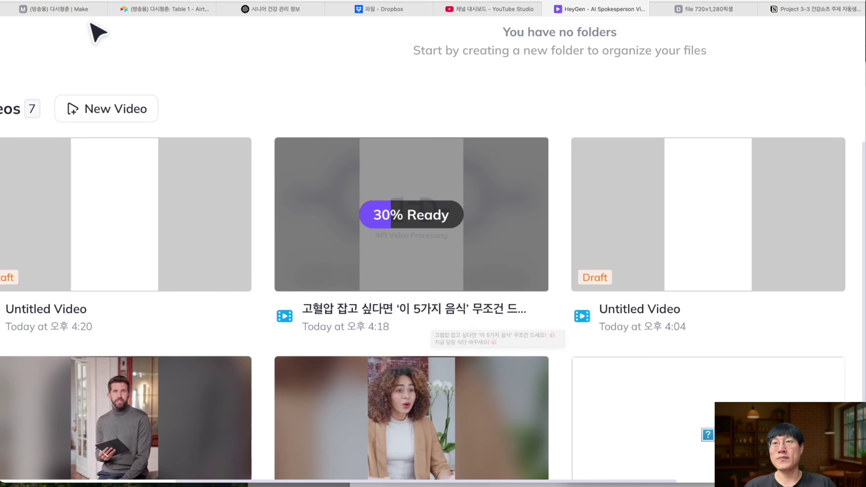
pyautogui.click(64, 10)
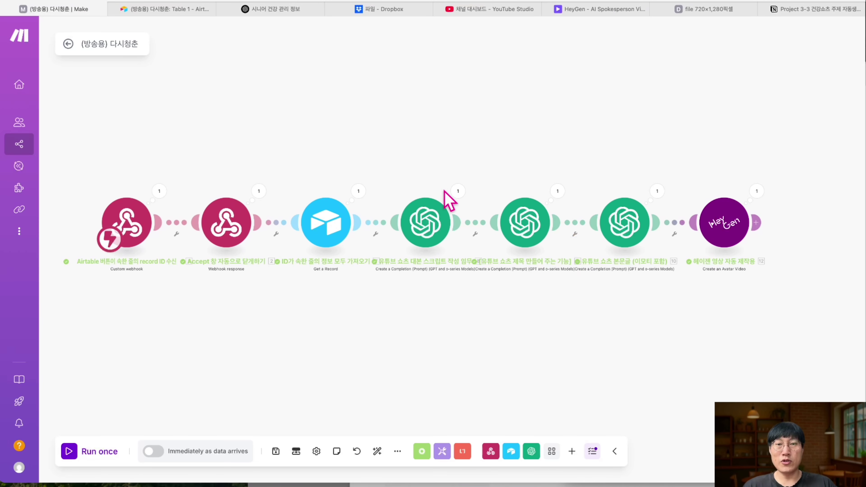
pyautogui.click(557, 192)
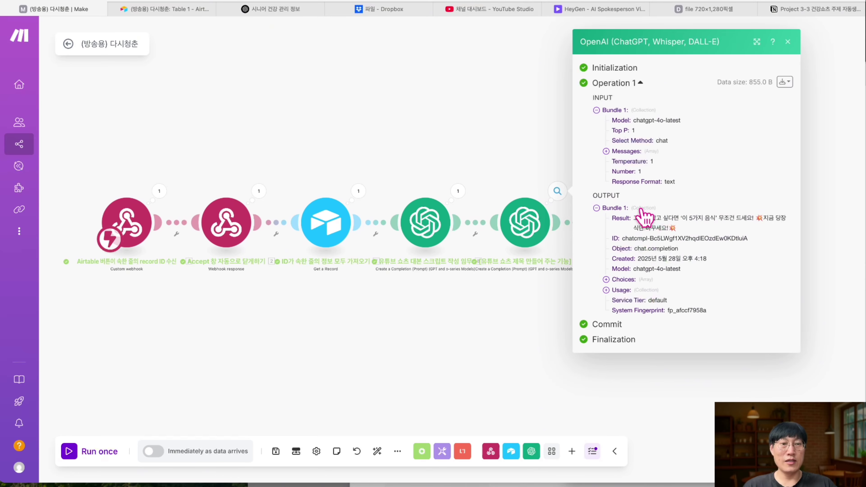
pyautogui.scroll(5, 645, 216)
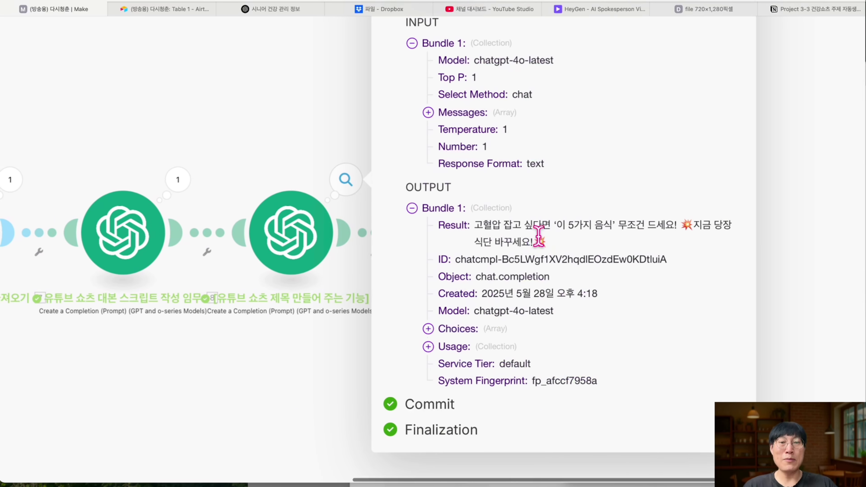
pyautogui.scroll(-5, 548, 244)
pyautogui.click(479, 129)
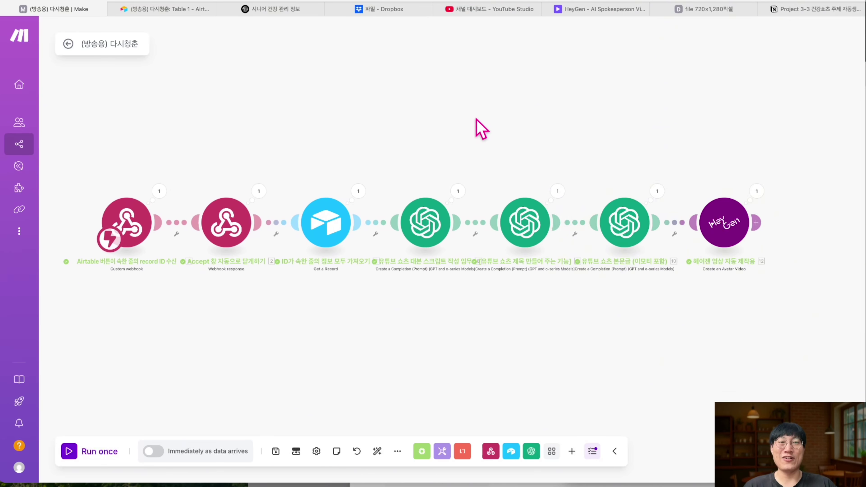
pyautogui.click(171, 12)
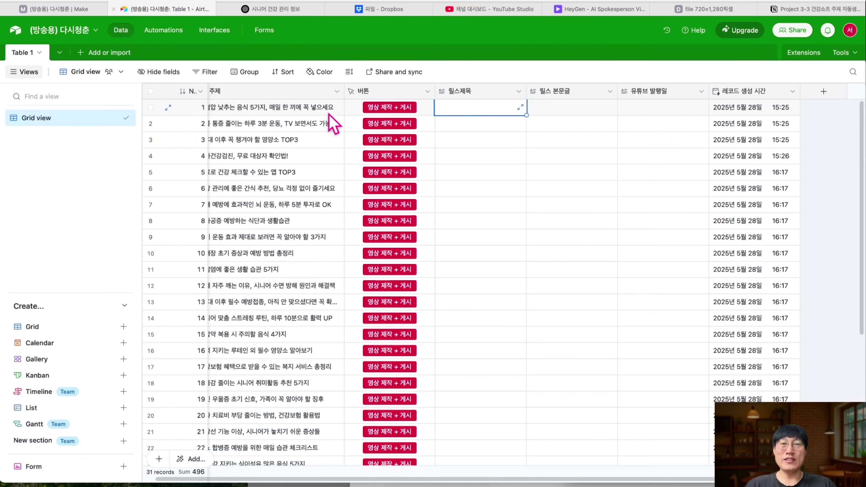
pyautogui.click(66, 10)
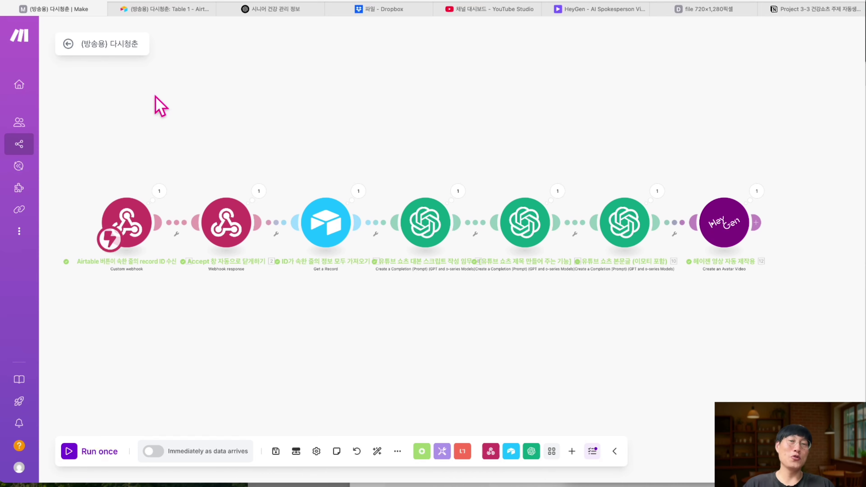
pyautogui.scroll(-1, 158, 106)
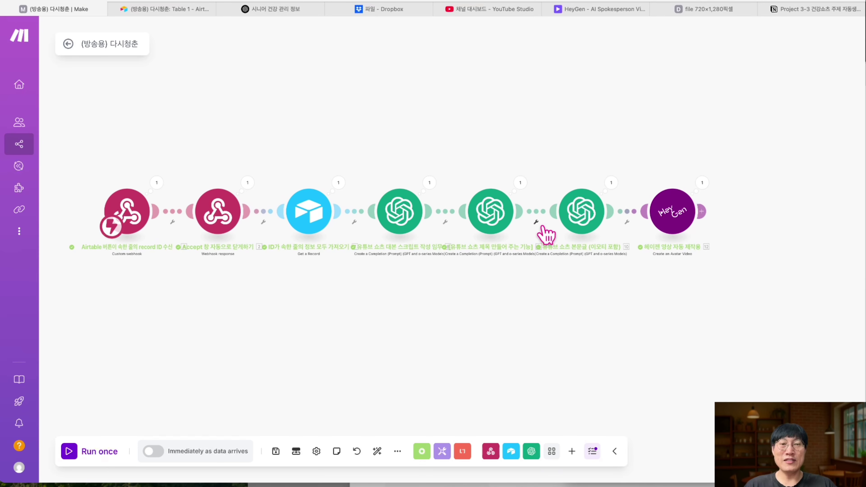
pyautogui.hotkey('ctrl', 'Tab')
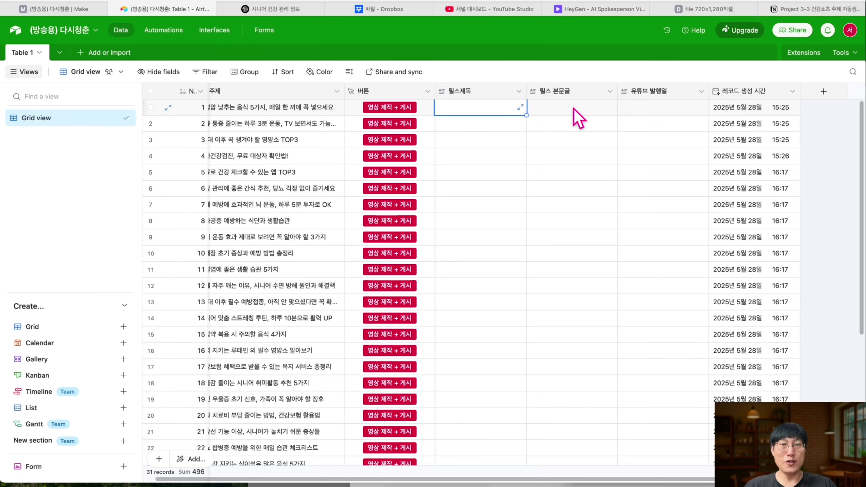
pyautogui.click(60, 9)
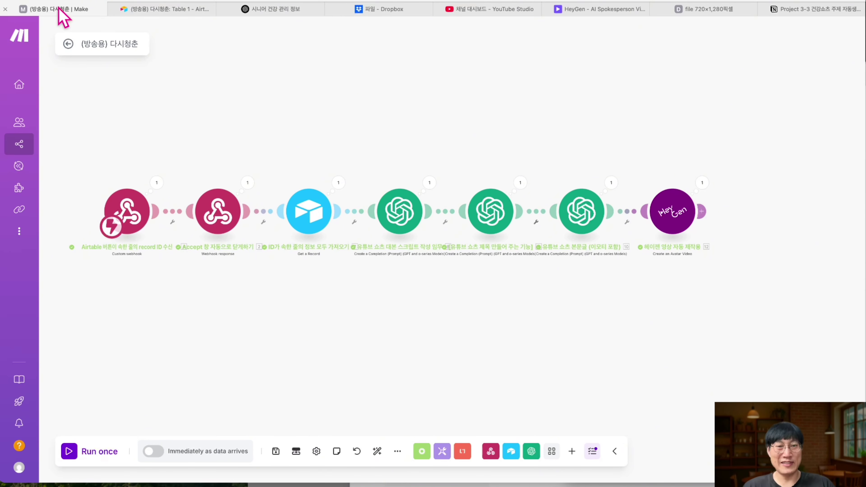
# - Add an Airtable module after HeyGen and scroll its actions down to Update a Record
pyautogui.click(703, 212)
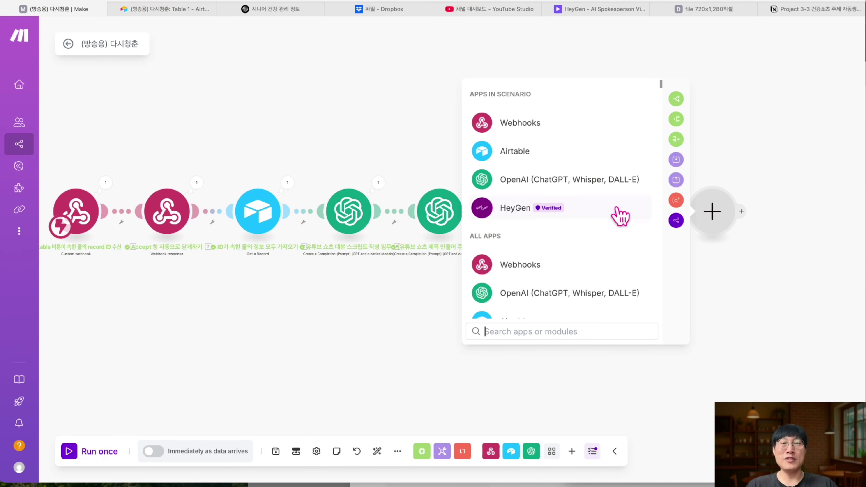
pyautogui.click(560, 154)
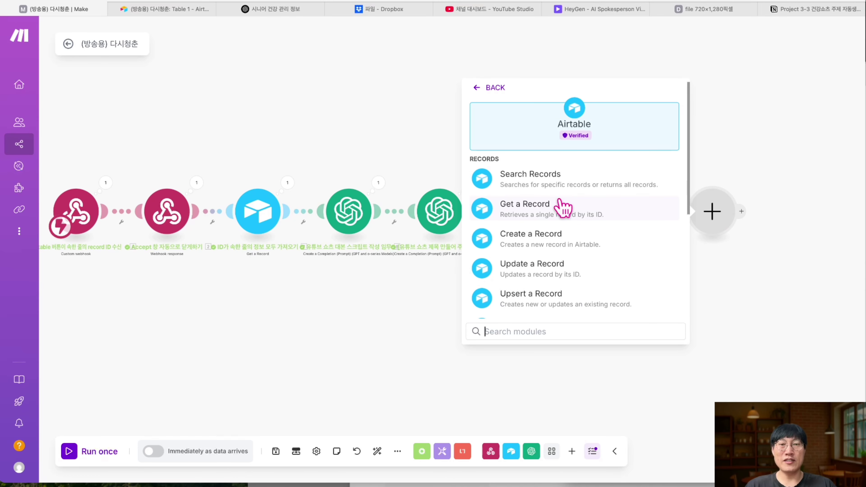
pyautogui.scroll(-3, 562, 208)
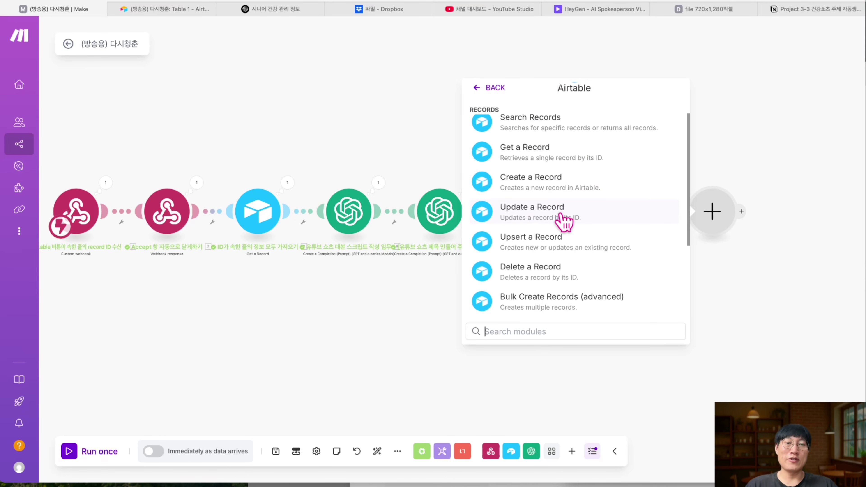
pyautogui.scroll(-1, 563, 221)
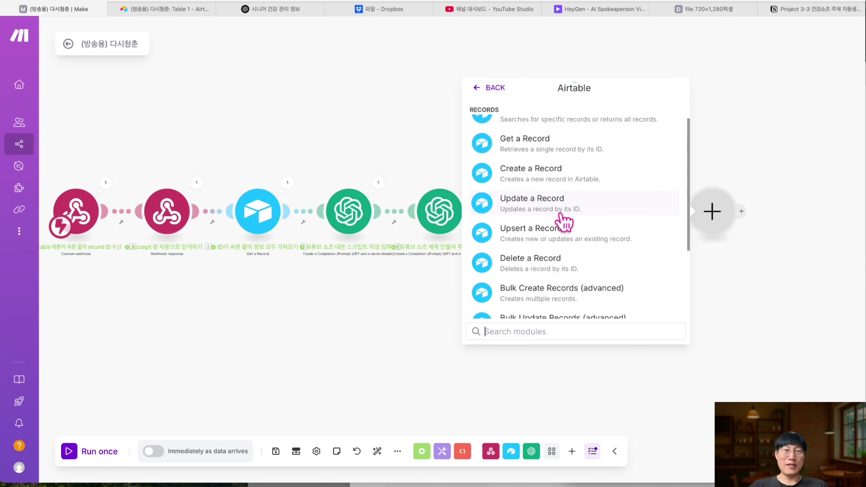
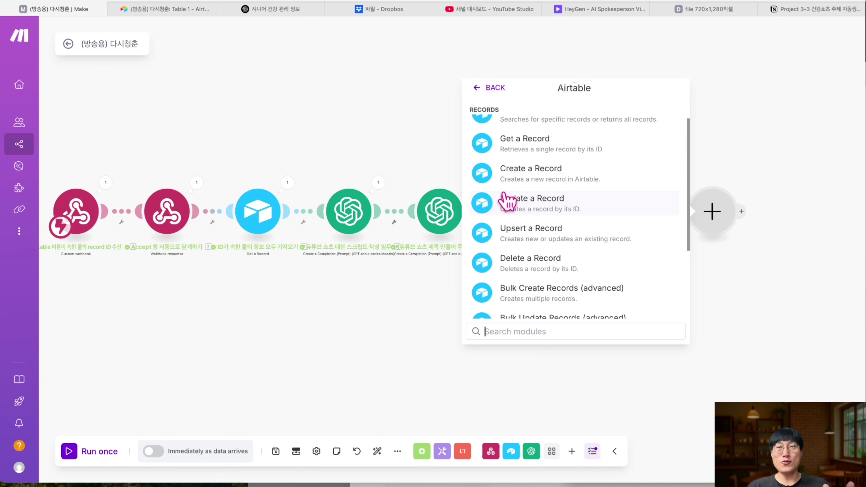
# - Choose Airtable's Update a Record action as the module after HeyGen
pyautogui.scroll(3, 541, 199)
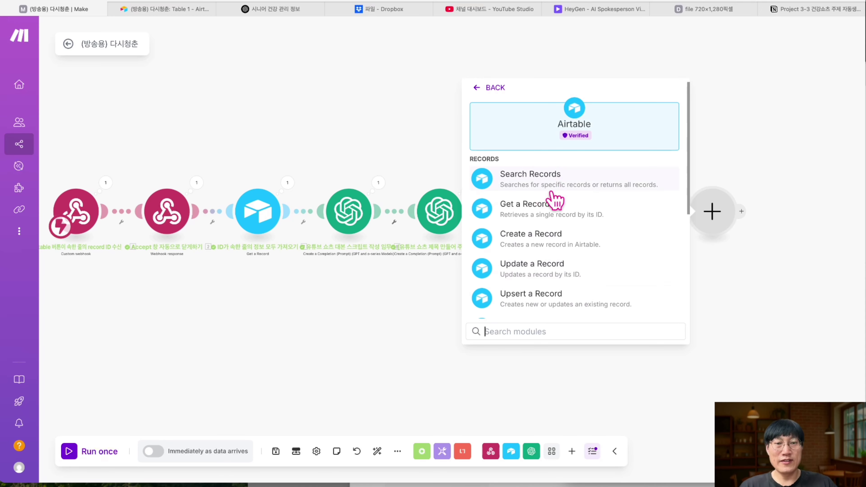
pyautogui.scroll(-3, 552, 199)
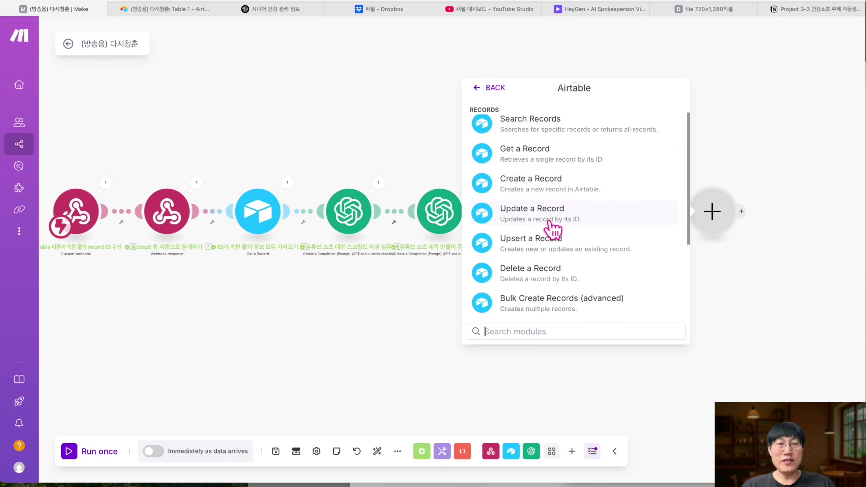
pyautogui.click(560, 222)
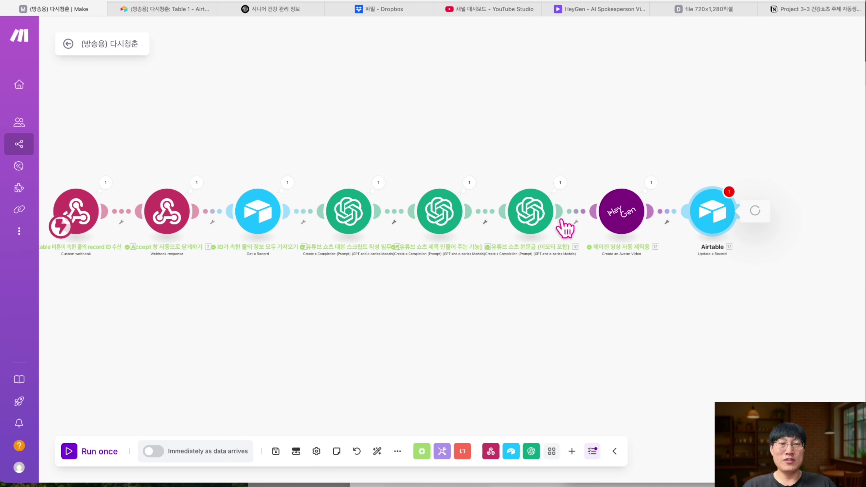
# - Connect Update a Record to the Airtable account, granting access to all bases and workspaces
pyautogui.click(574, 208)
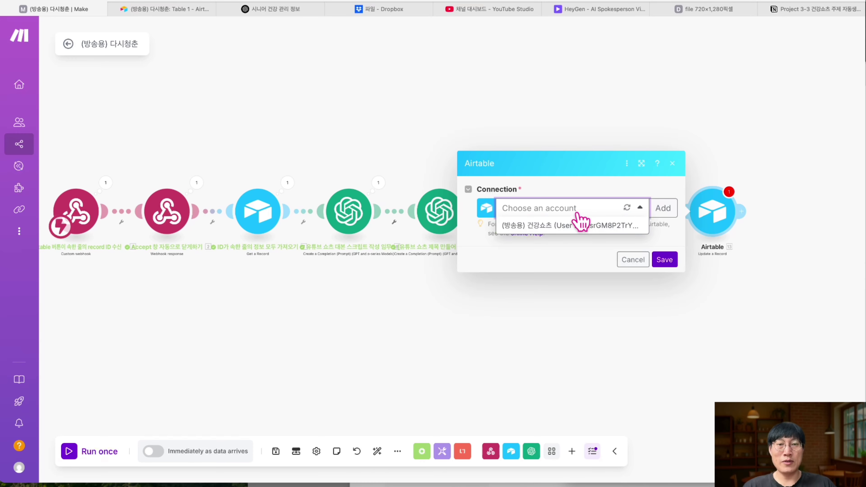
pyautogui.click(573, 226)
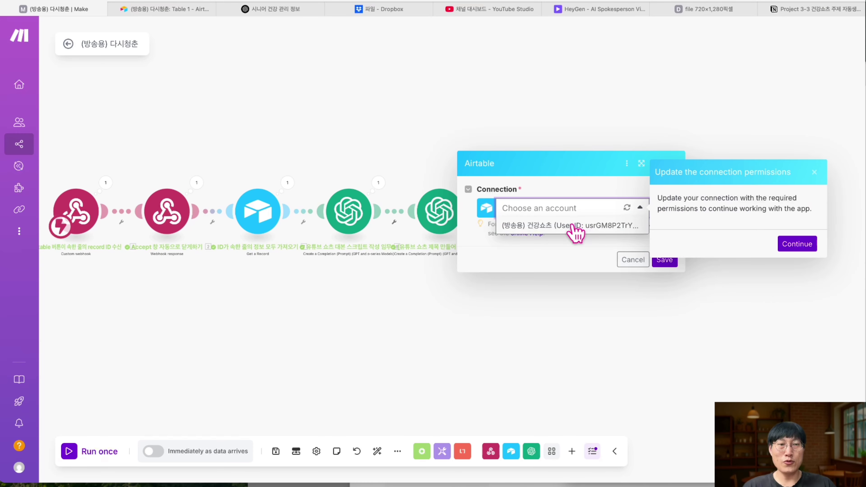
pyautogui.click(783, 247)
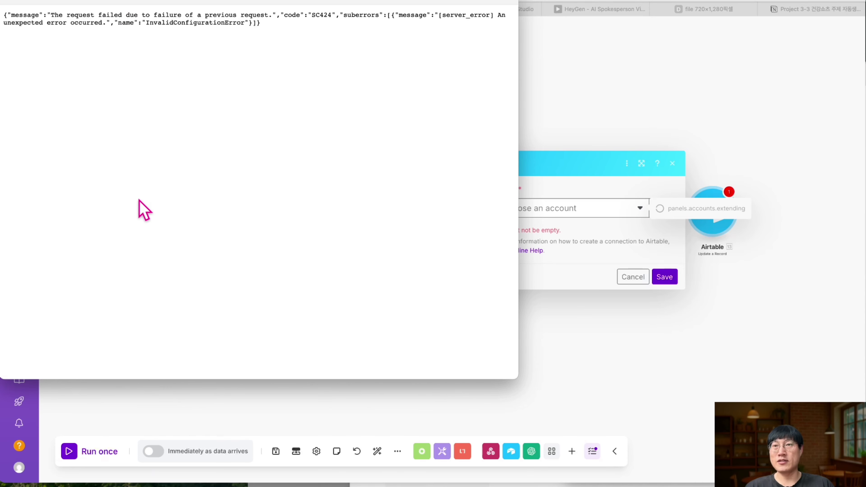
pyautogui.click(9, 1)
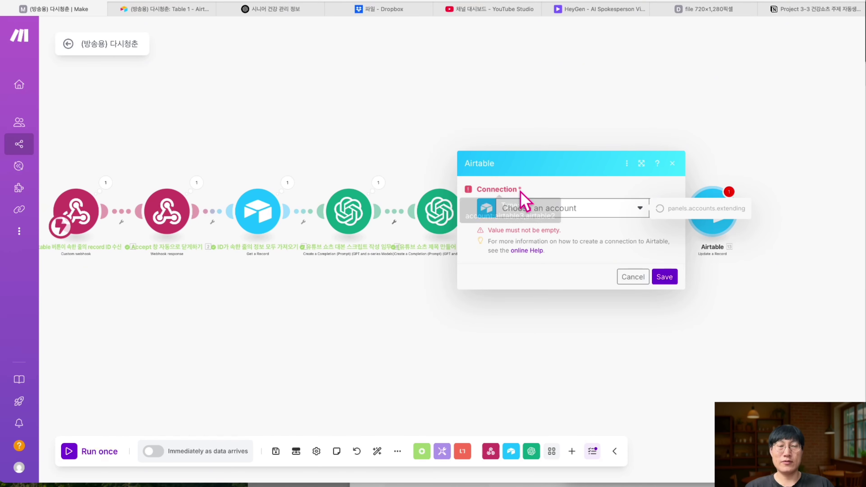
pyautogui.click(797, 263)
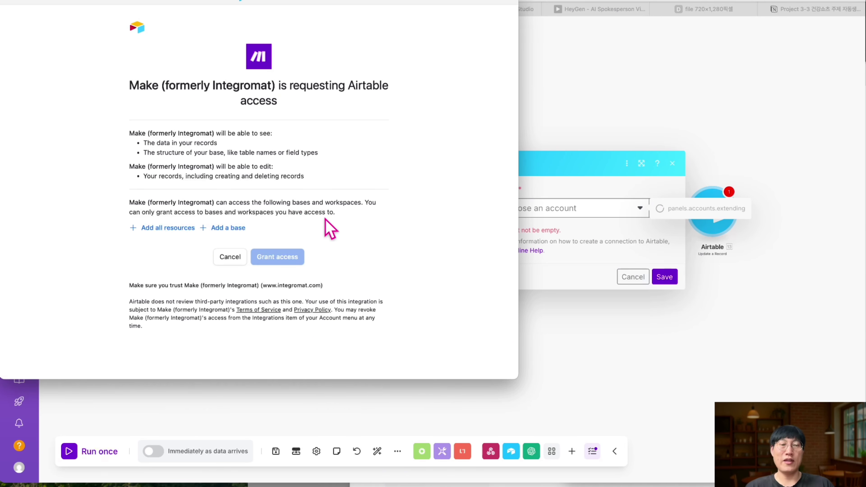
pyautogui.click(166, 239)
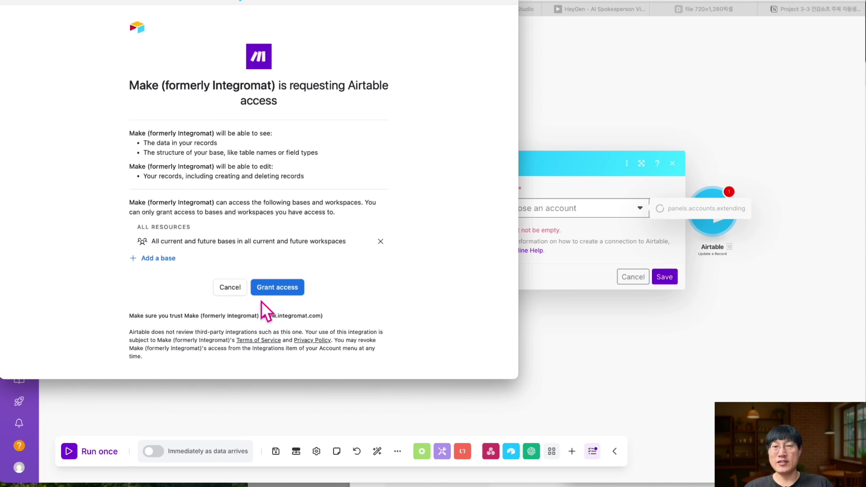
pyautogui.click(276, 294)
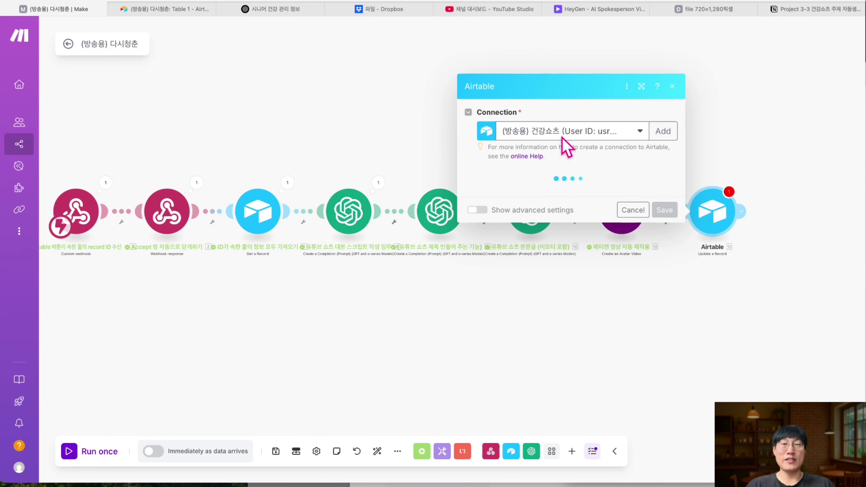
# - Target the (방송용) 다시청춘 base and Table 1, checking the table in Airtable
pyautogui.click(565, 198)
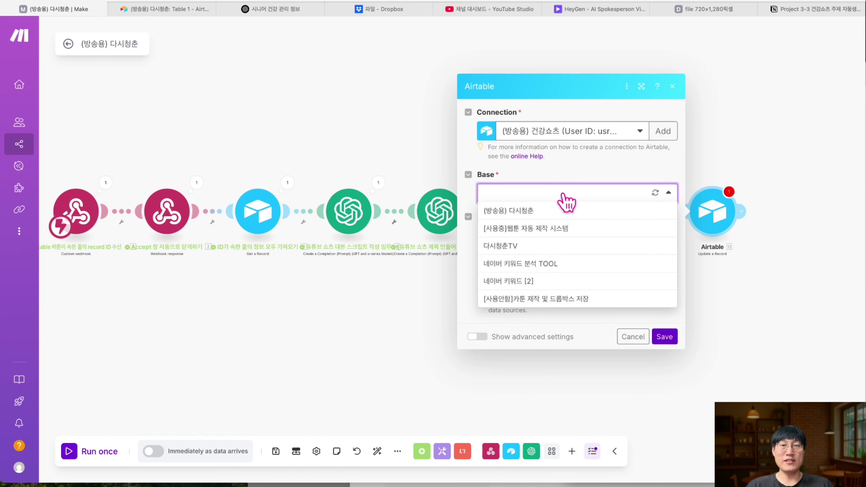
pyautogui.click(549, 211)
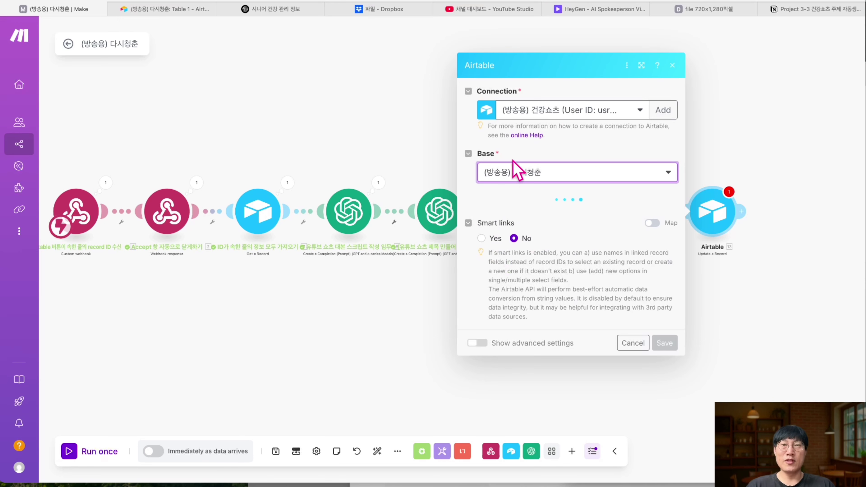
pyautogui.click(165, 10)
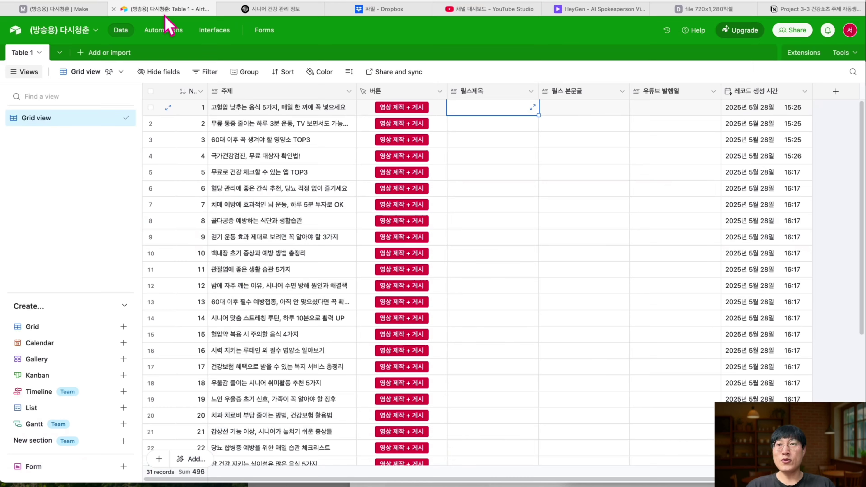
pyautogui.click(55, 9)
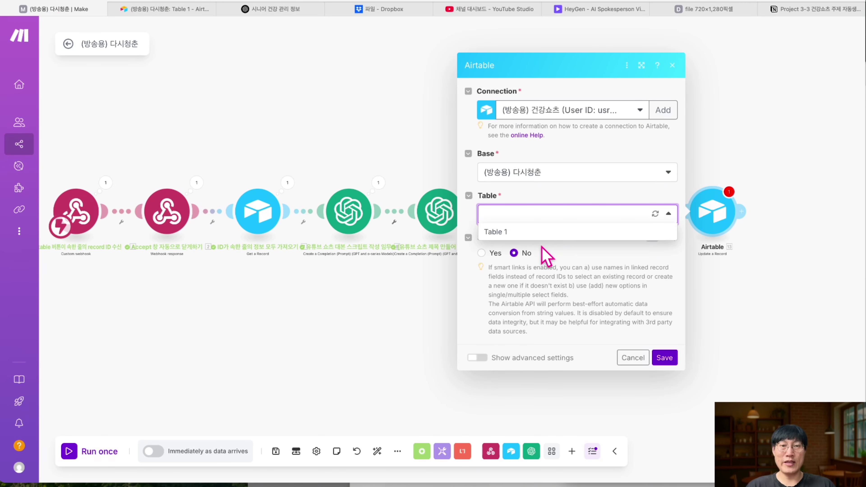
pyautogui.click(549, 231)
pyautogui.click(178, 9)
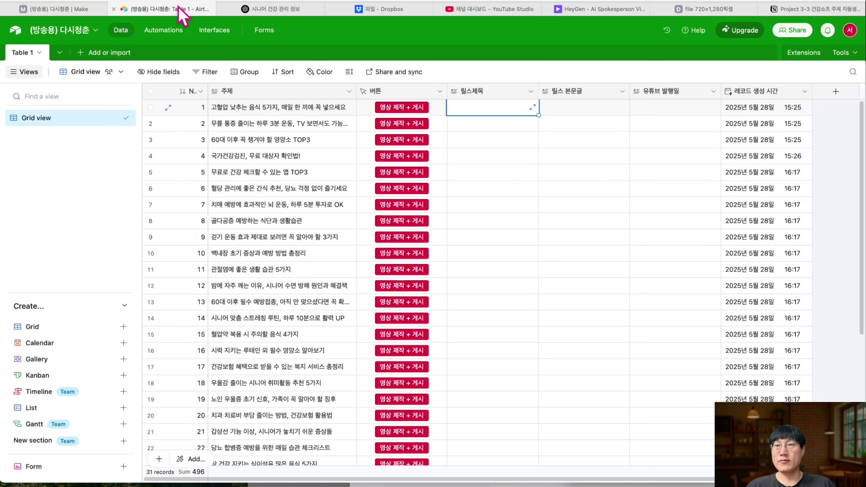
pyautogui.click(61, 14)
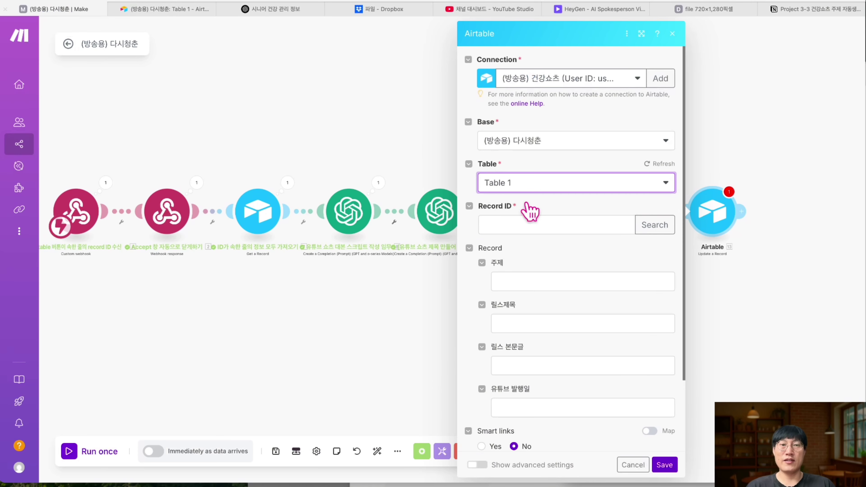
# - Map the webhook's 1. record_id into the Record ID field
pyautogui.click(566, 223)
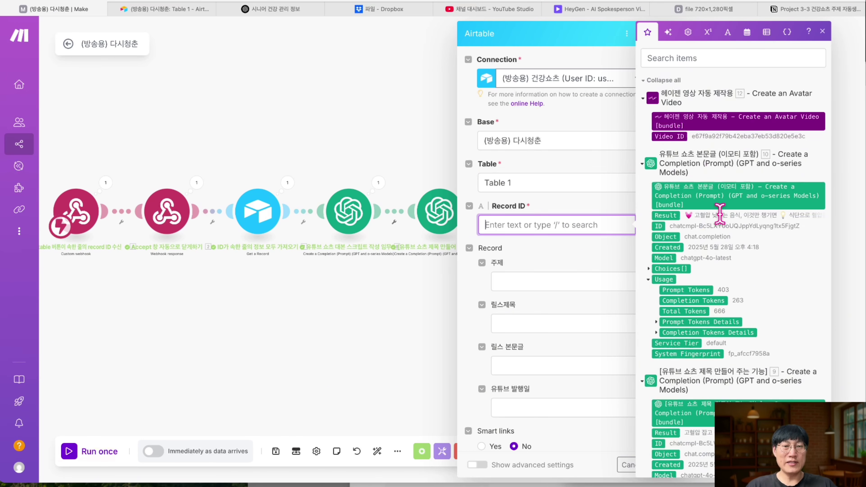
pyautogui.scroll(-15, 719, 219)
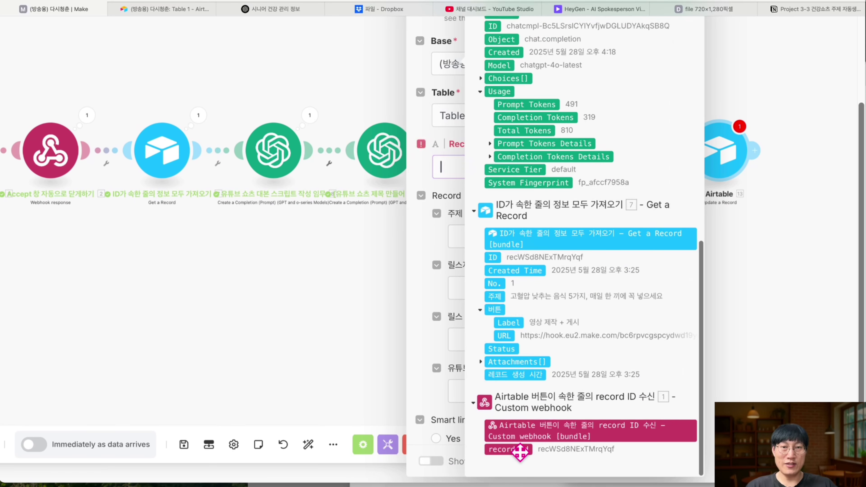
pyautogui.click(520, 449)
pyautogui.click(413, 204)
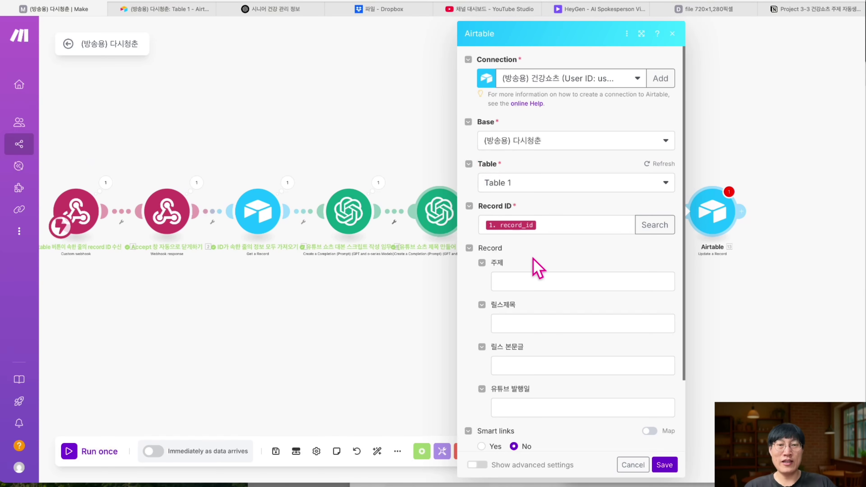
pyautogui.scroll(-2, 538, 268)
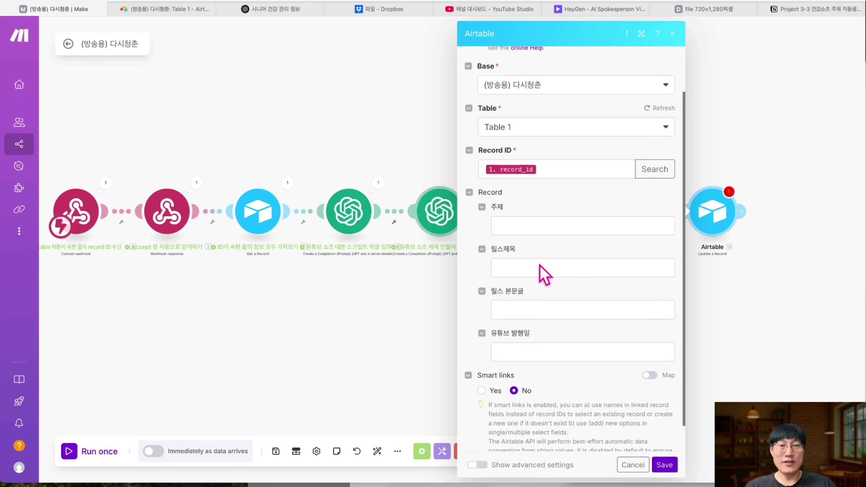
# - Map the title completion's Choices > Message Content into the 릴스제목 field
pyautogui.click(537, 225)
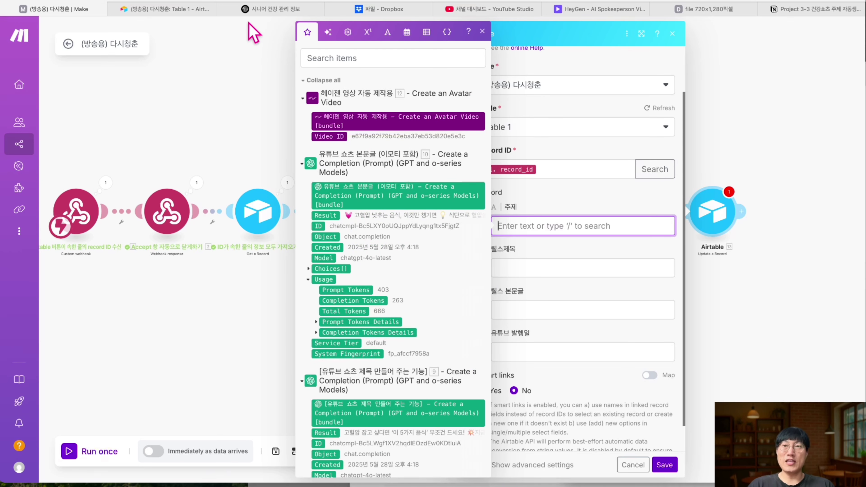
pyautogui.click(184, 11)
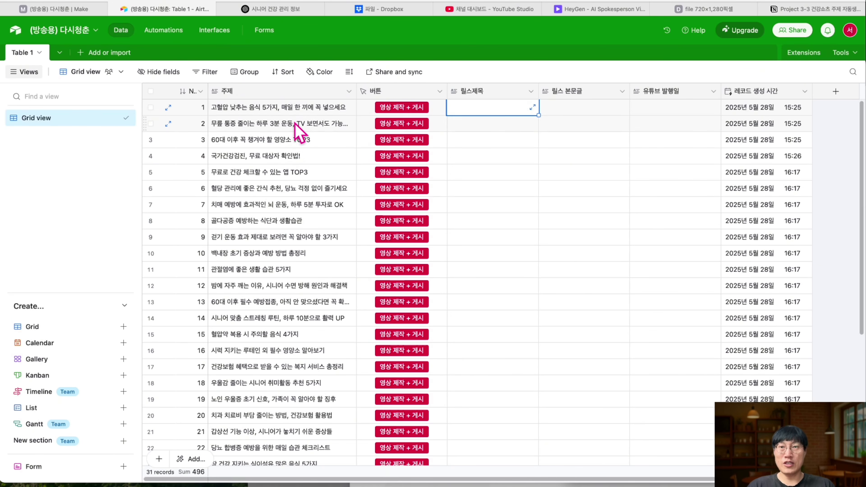
pyautogui.click(70, 10)
pyautogui.click(542, 264)
pyautogui.scroll(-1, 545, 252)
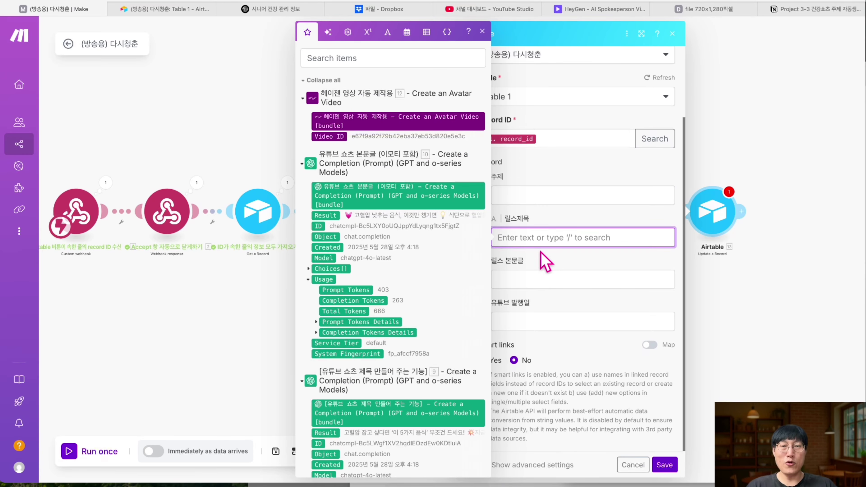
pyautogui.scroll(-10, 397, 287)
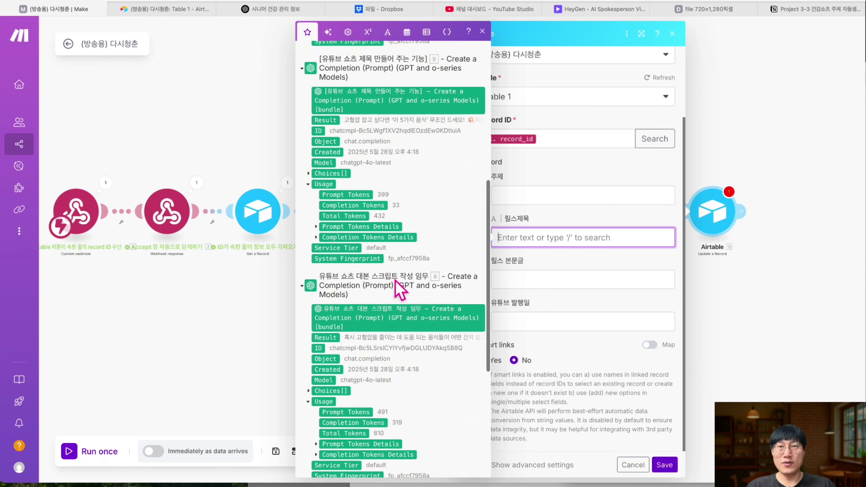
pyautogui.scroll(-1, 396, 279)
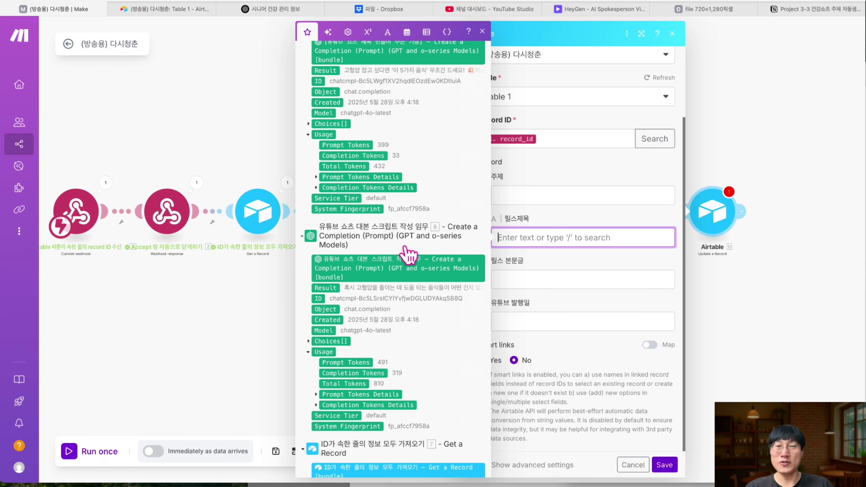
pyautogui.scroll(5, 358, 293)
pyautogui.moveTo(354, 193); pyautogui.dragTo(315, 272)
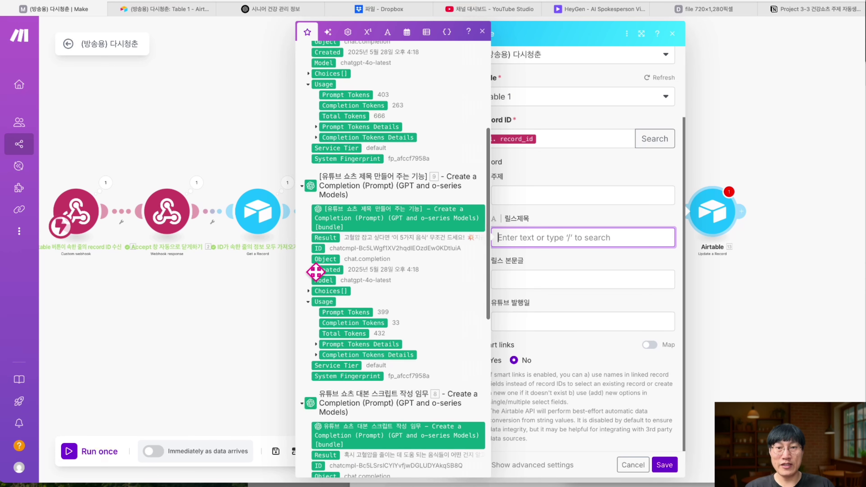
pyautogui.click(308, 290)
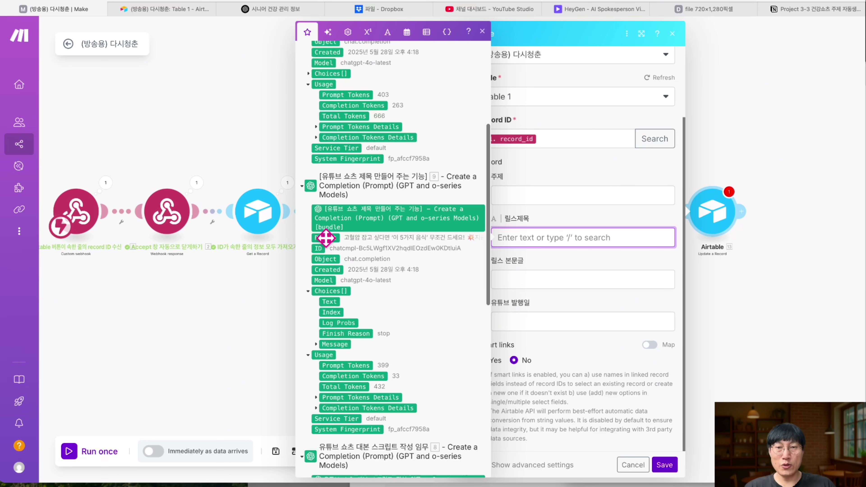
pyautogui.click(316, 343)
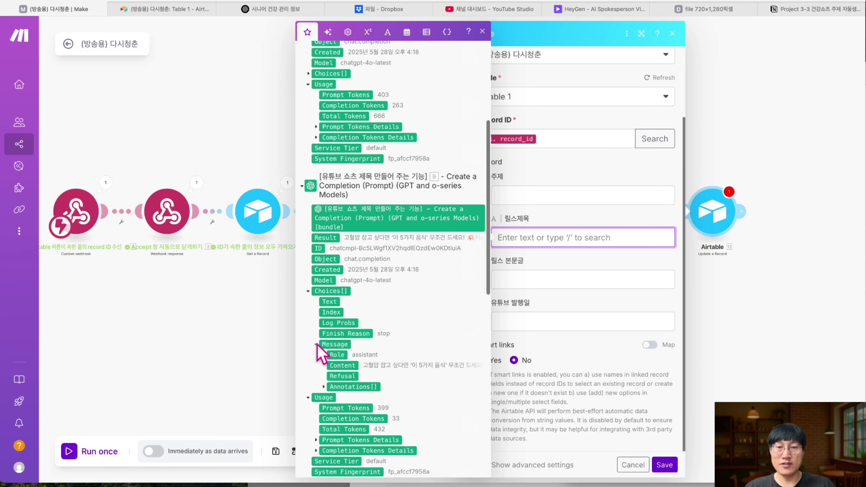
pyautogui.moveTo(350, 365); pyautogui.dragTo(528, 235)
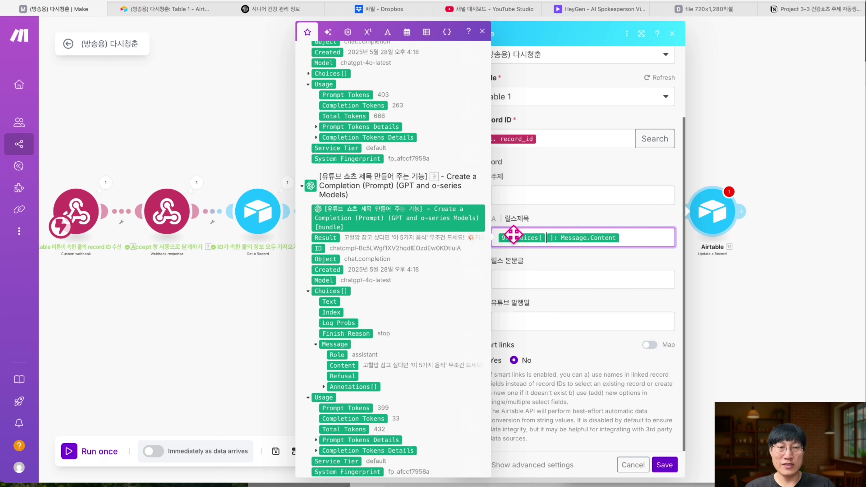
# - Map the body-text completion's Choices > Message Content into the 릴스 본문글 field
pyautogui.click(542, 278)
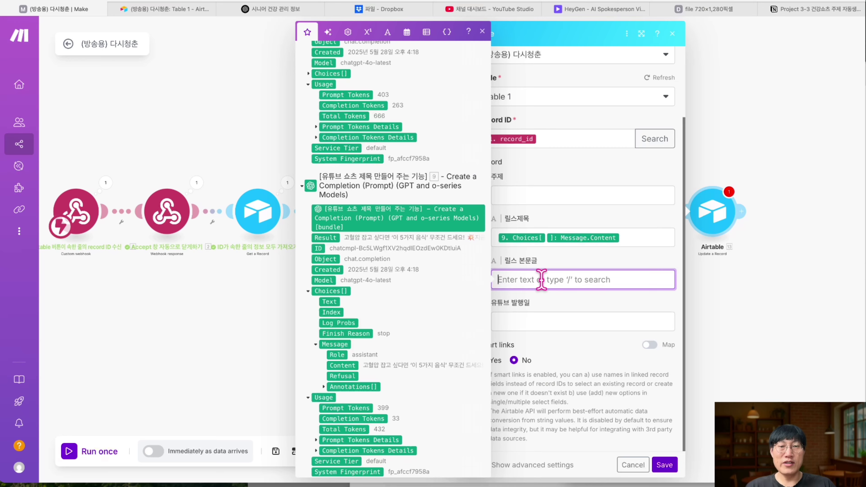
pyautogui.scroll(5, 433, 286)
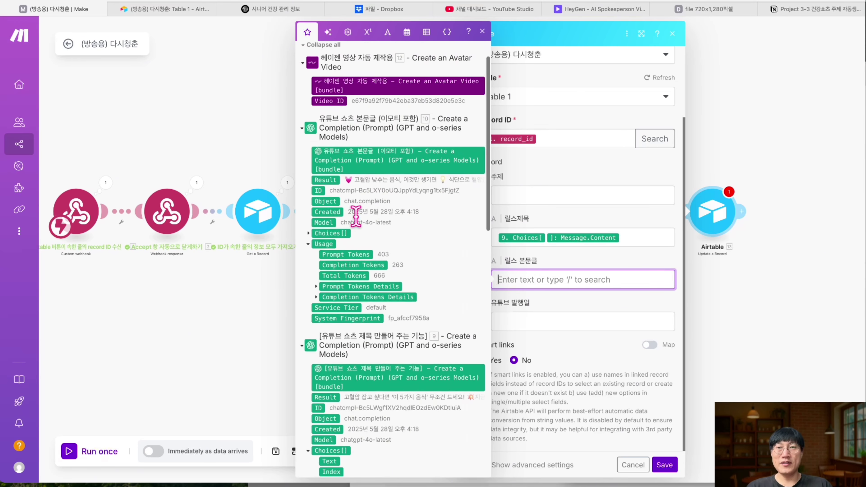
pyautogui.click(309, 233)
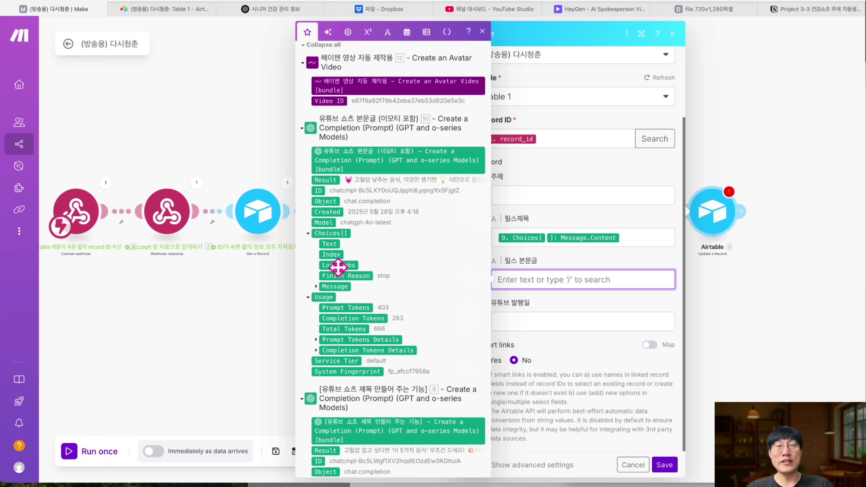
pyautogui.click(310, 234)
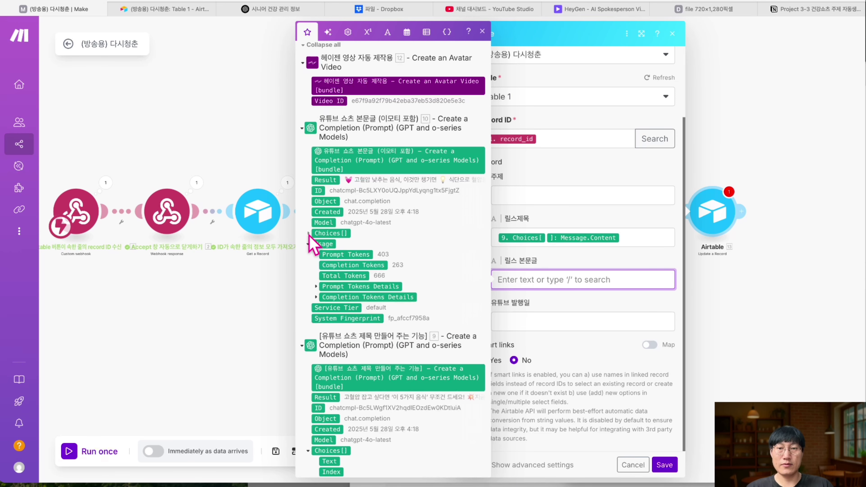
pyautogui.click(309, 234)
pyautogui.click(316, 287)
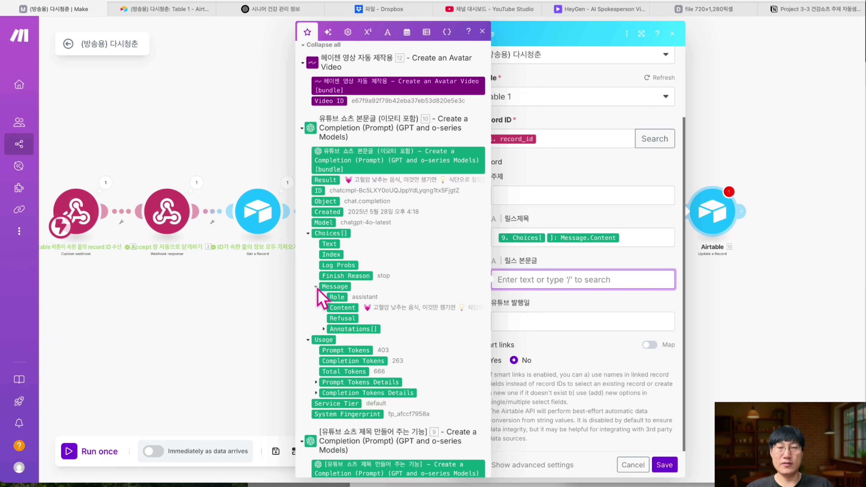
pyautogui.moveTo(348, 308); pyautogui.dragTo(549, 290)
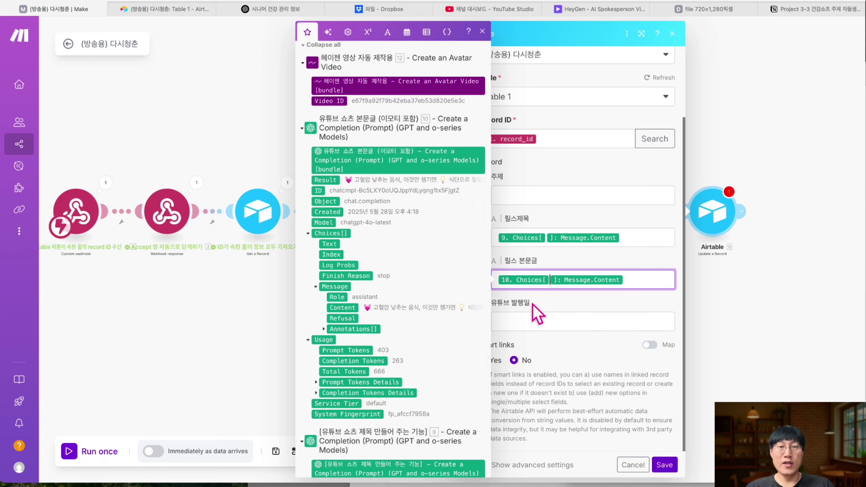
pyautogui.click(543, 302)
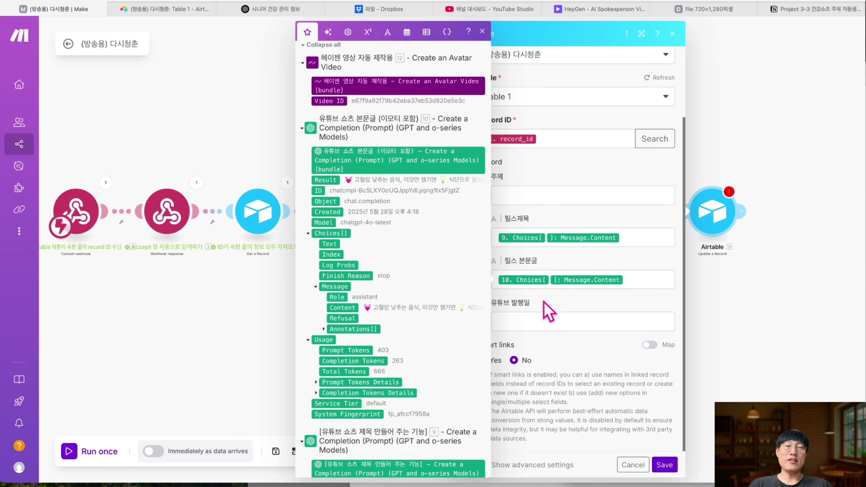
# - Close the mapping panel and save the Airtable module's settings
pyautogui.click(539, 317)
pyautogui.click(545, 345)
pyautogui.click(481, 32)
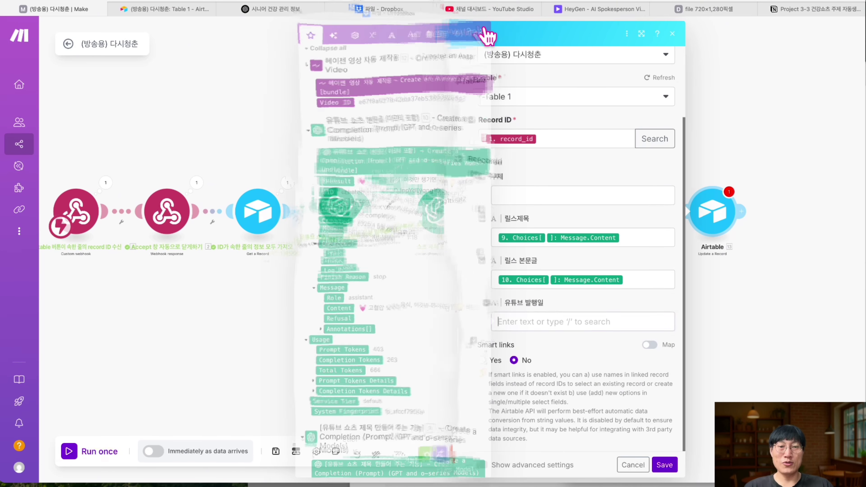
pyautogui.click(664, 465)
# - Rename the Airtable module '제목과 본문글을 에어테이블에 기록하는 기능'
pyautogui.rightClick(707, 218)
pyautogui.click(742, 271)
pyautogui.write('제목과 본문글을 에어테이블에 기록하는 기능')
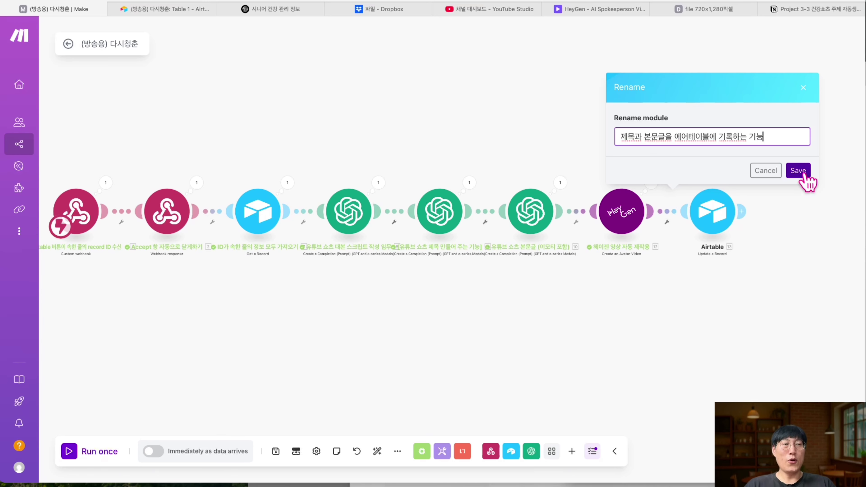
pyautogui.click(798, 170)
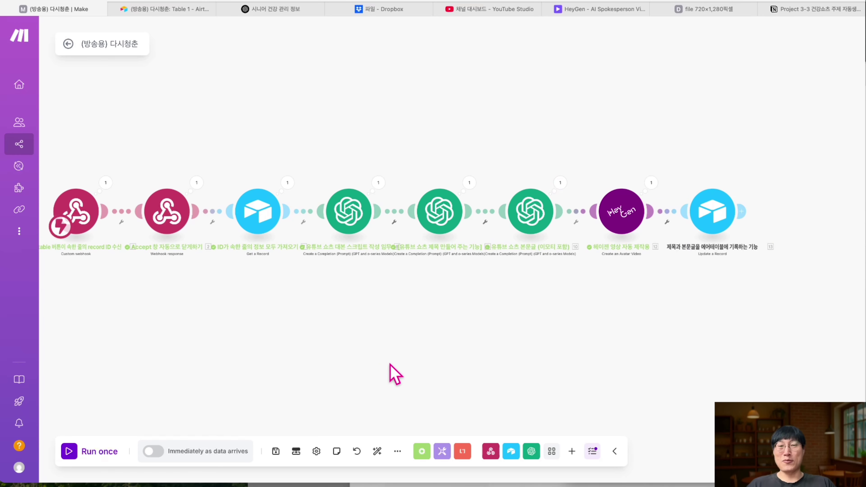
# - Save the scenario and schedule it to run immediately as data arrives
pyautogui.click(277, 453)
pyautogui.scroll(-3, 270, 337)
pyautogui.scroll(2, 266, 330)
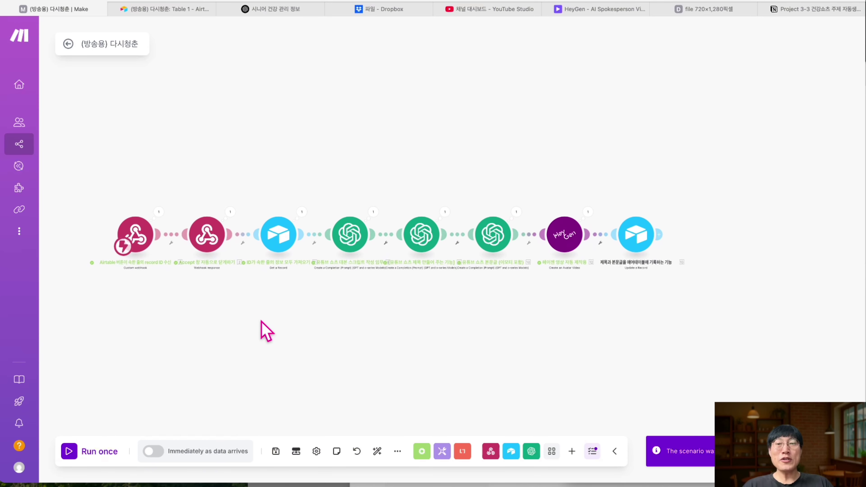
pyautogui.click(154, 456)
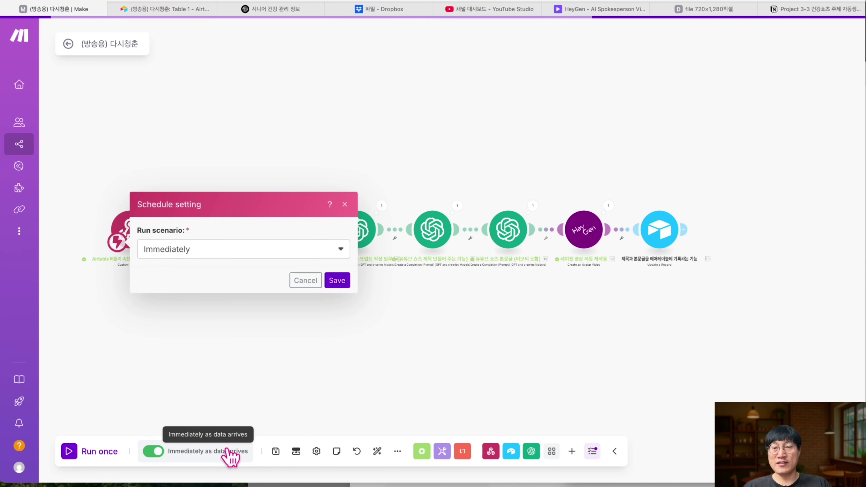
pyautogui.click(334, 283)
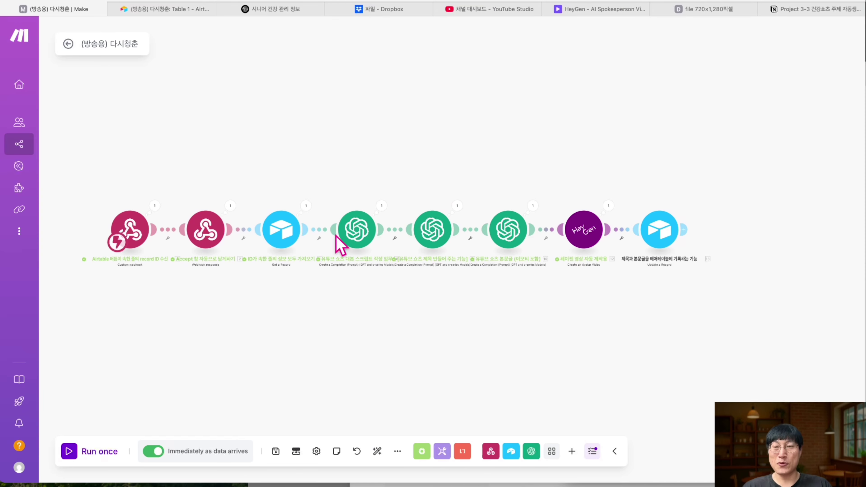
# - Toggle the scenario off and back ON in the Scenarios list
pyautogui.moveTo(27, 146)
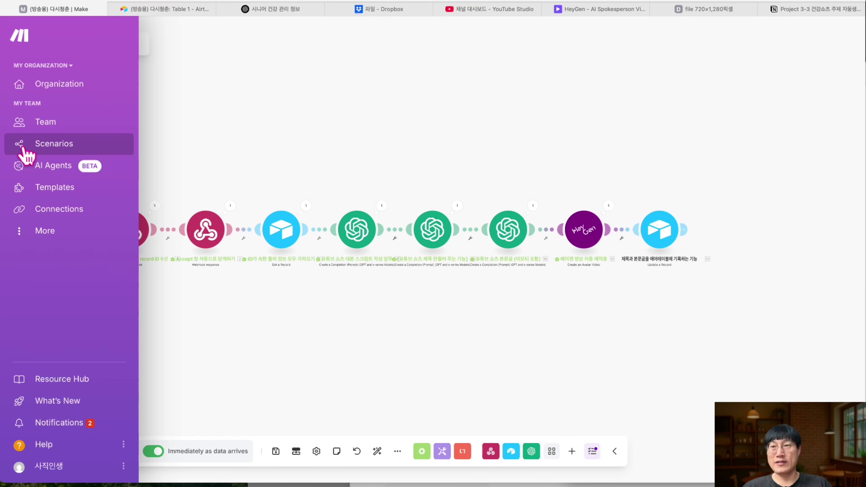
pyautogui.click(37, 151)
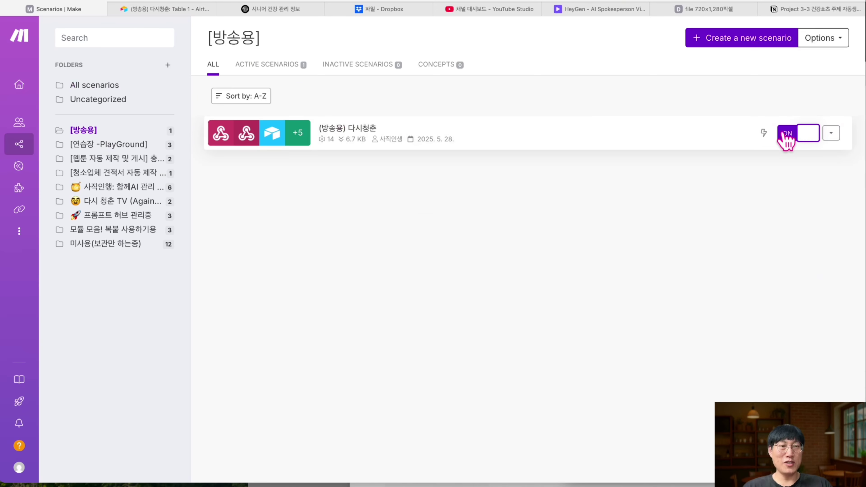
pyautogui.click(794, 134)
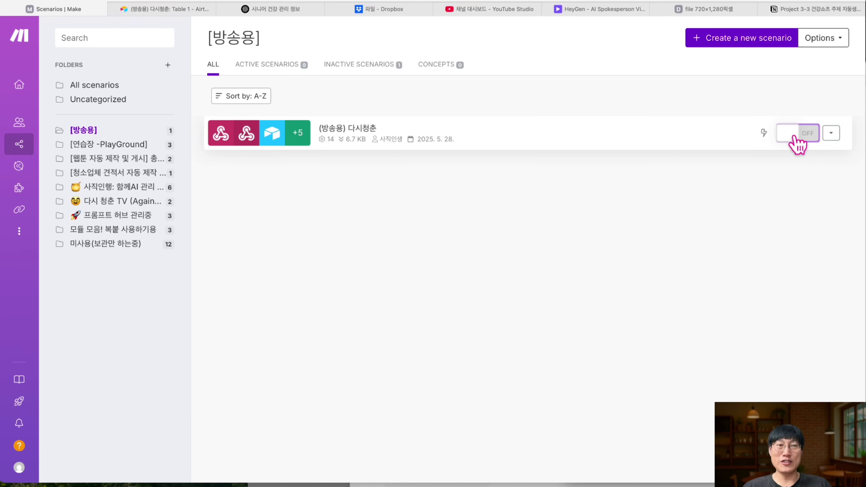
pyautogui.click(796, 138)
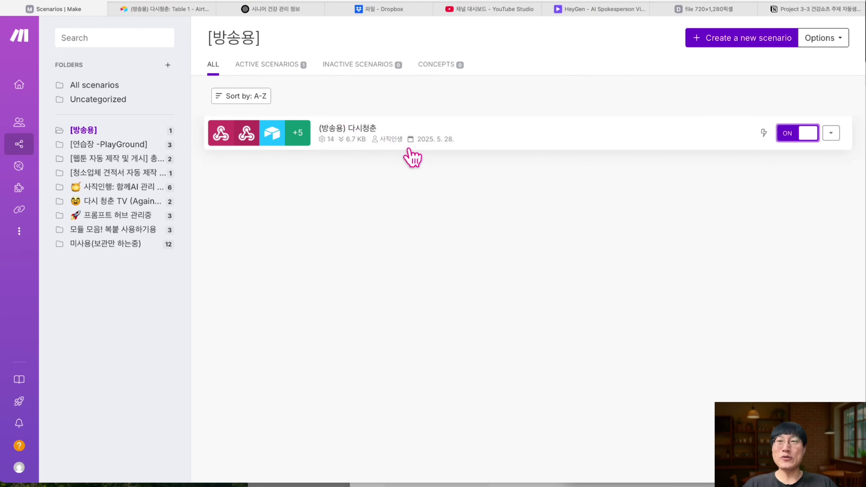
pyautogui.click(170, 9)
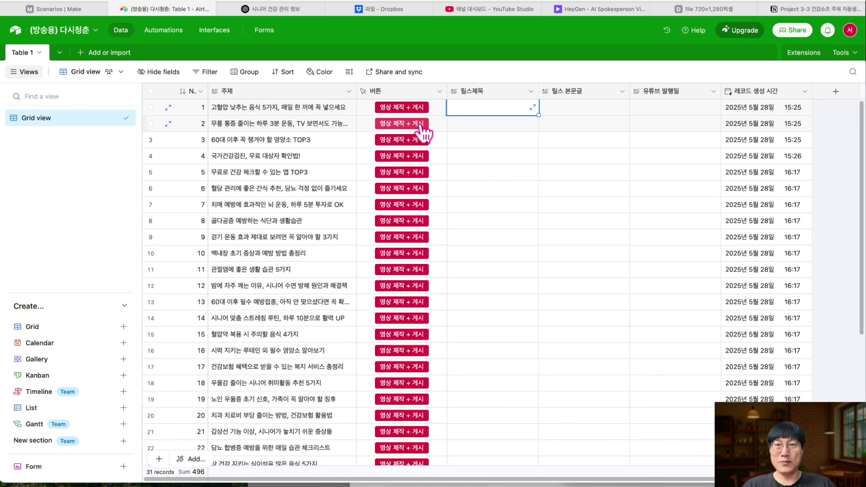
# - Run '영상 제작 + 게시' for row 2, then check its newly filled cells
pyautogui.click(402, 124)
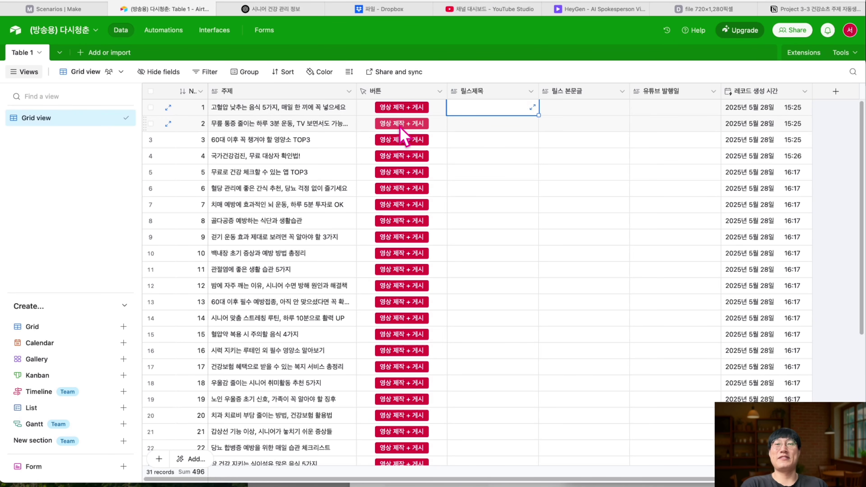
pyautogui.click(79, 8)
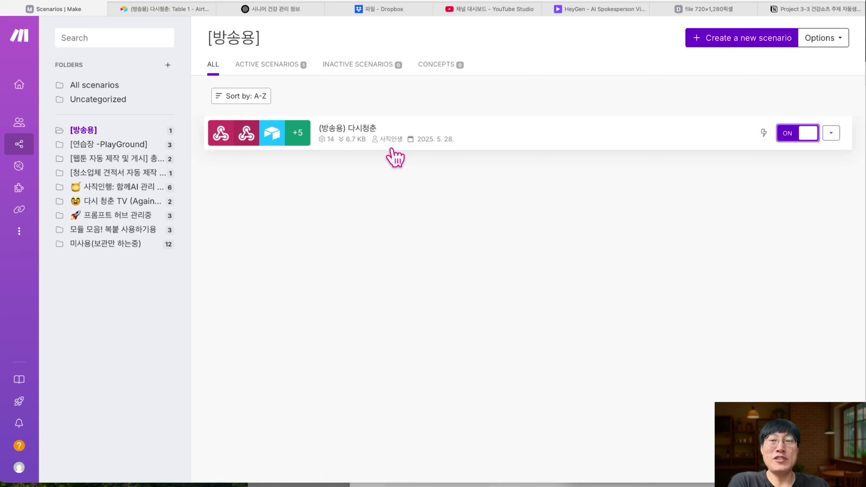
pyautogui.click(147, 9)
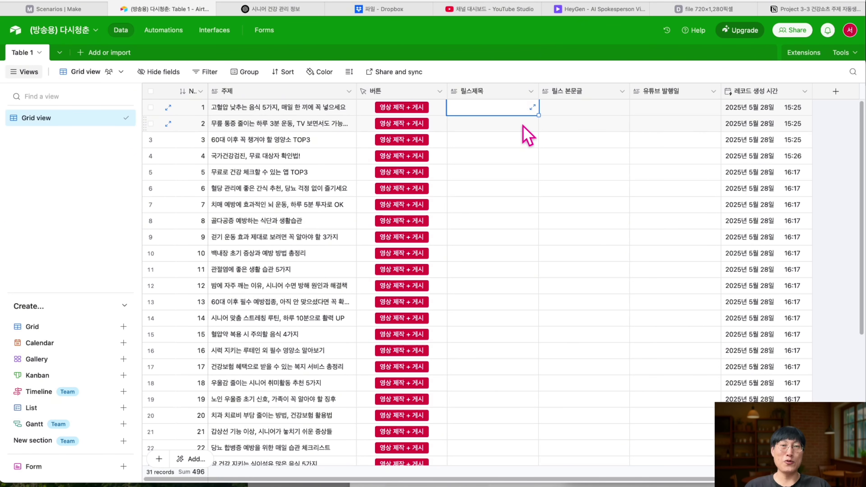
pyautogui.click(686, 128)
pyautogui.click(684, 140)
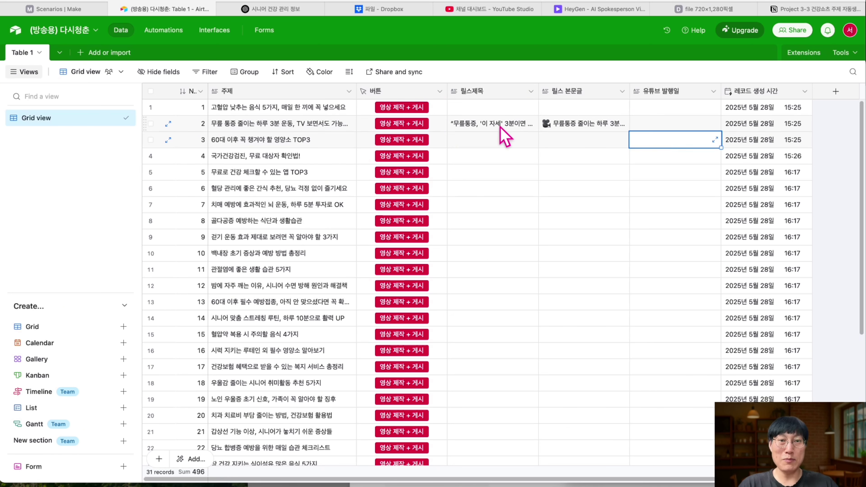
pyautogui.click(168, 123)
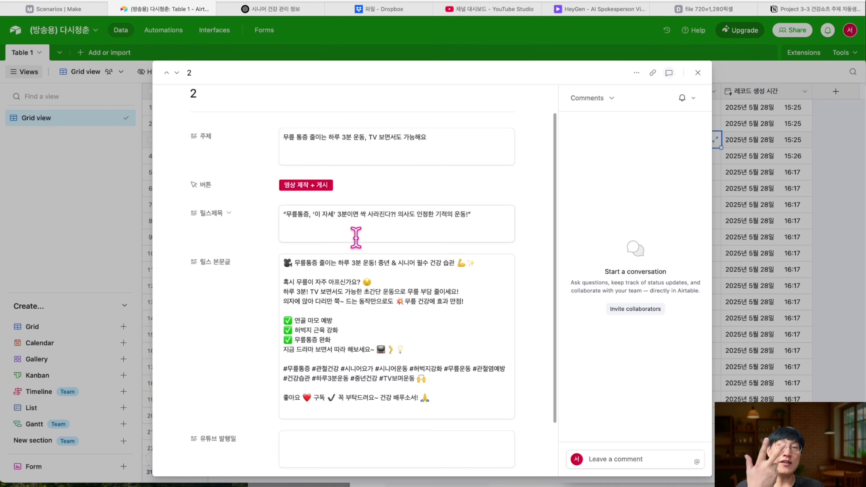
pyautogui.scroll(-1, 355, 237)
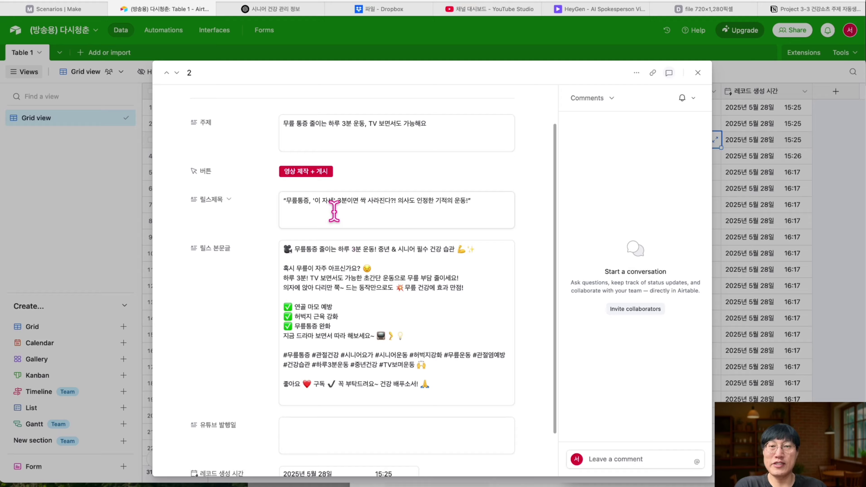
pyautogui.scroll(-2, 353, 207)
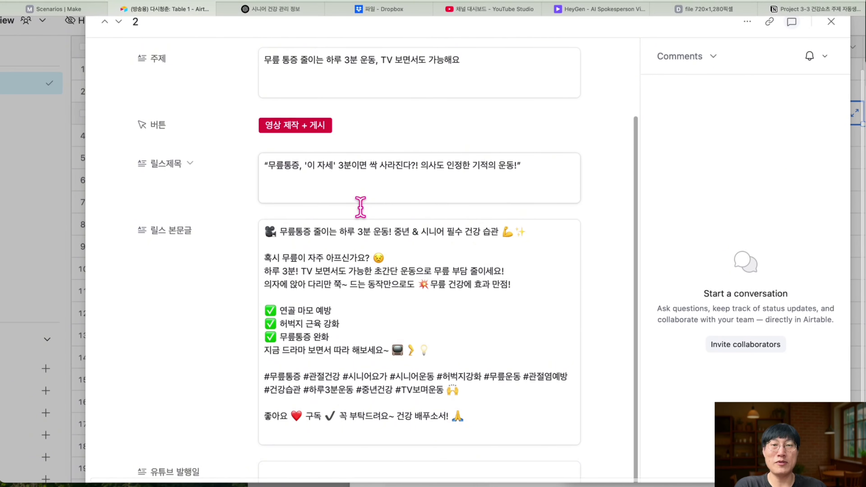
pyautogui.scroll(-3, 360, 206)
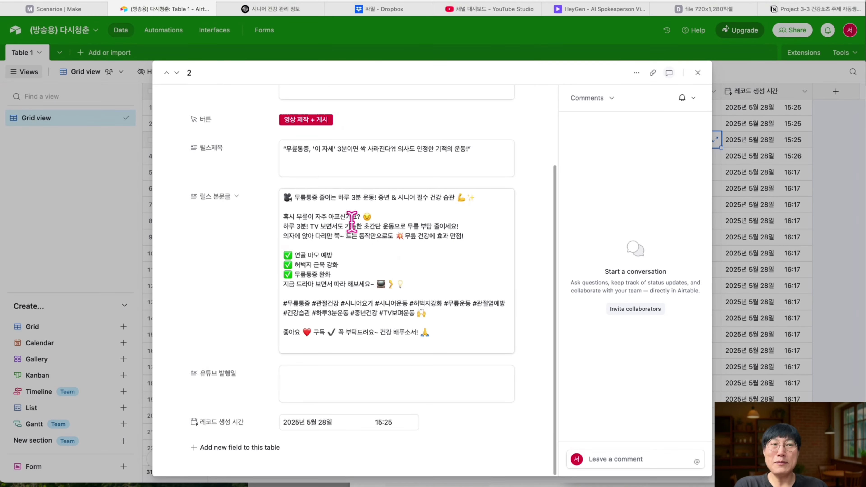
pyautogui.click(698, 73)
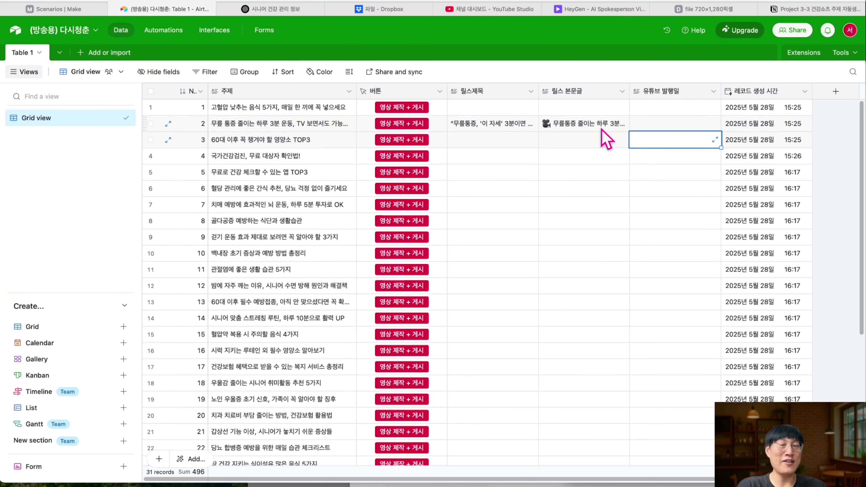
pyautogui.click(513, 123)
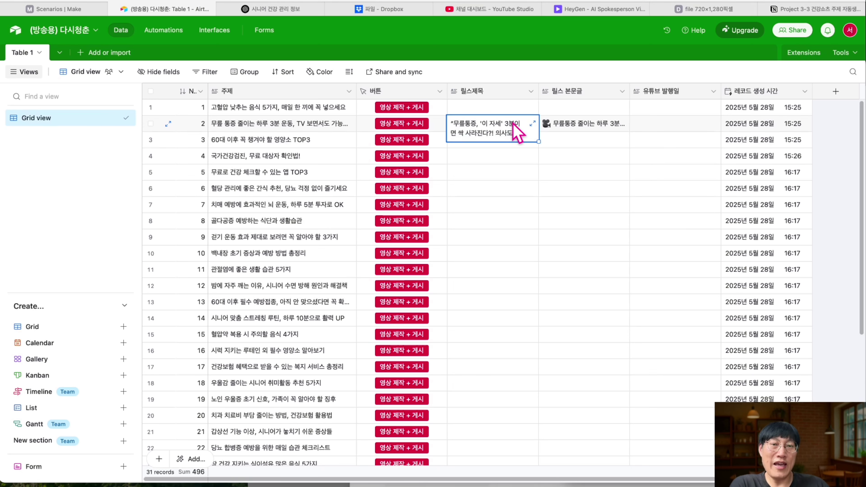
pyautogui.click(532, 123)
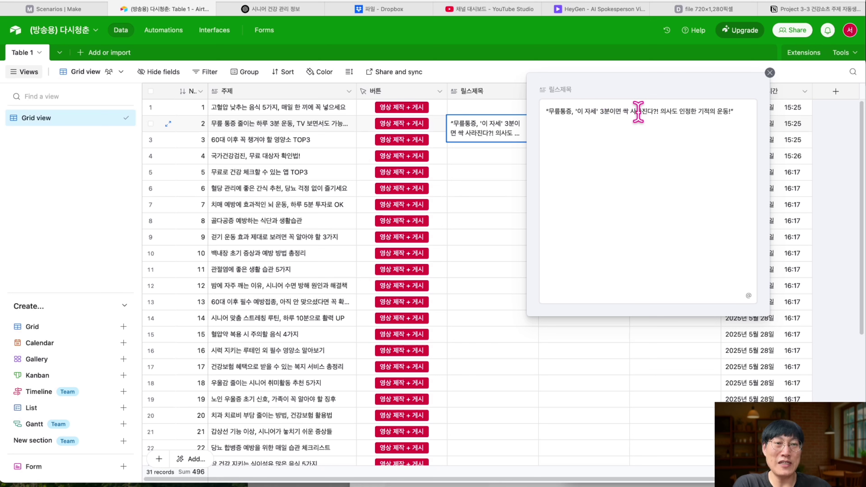
pyautogui.click(477, 157)
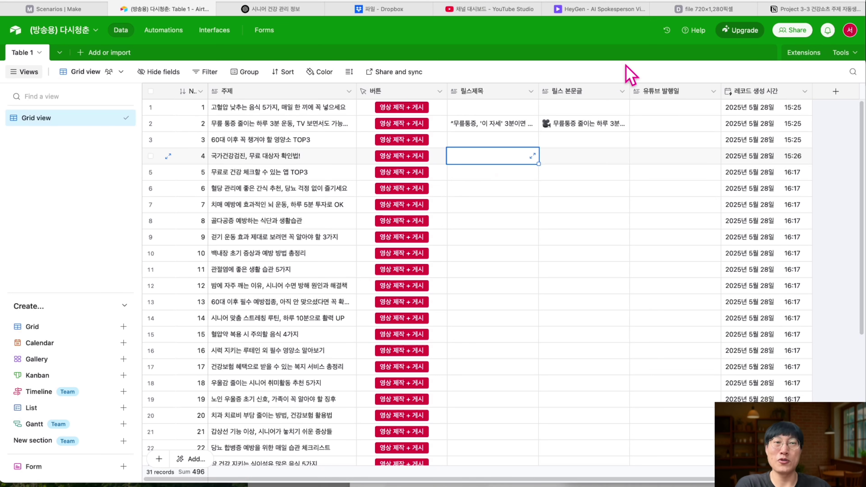
# - Refresh HeyGen's Projects to see the new 무릎통증 video rendering at 22% Ready
pyautogui.click(600, 11)
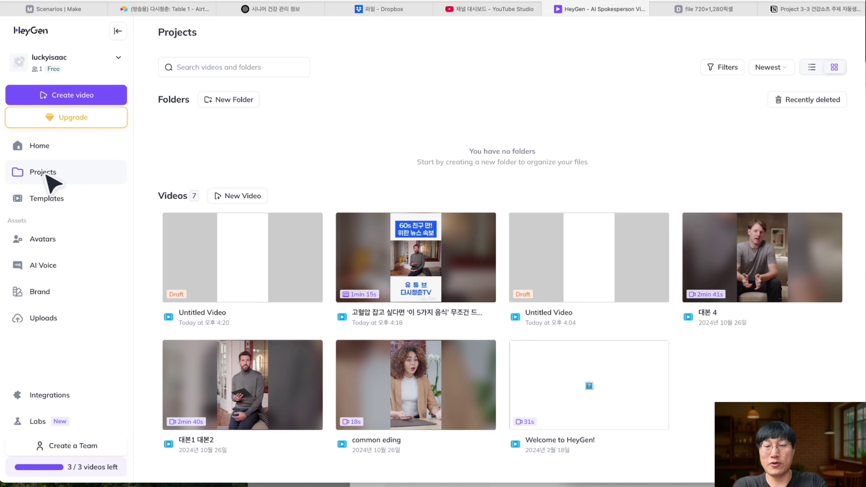
pyautogui.press('super+r')
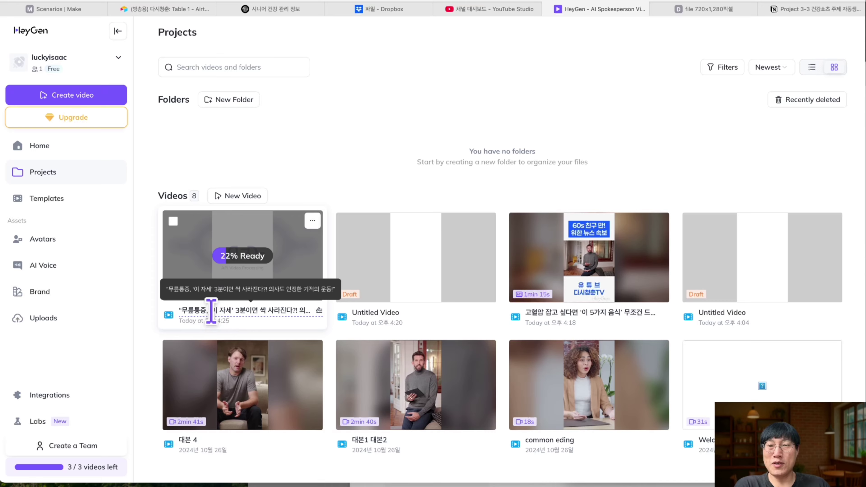
pyautogui.scroll(5, 210, 313)
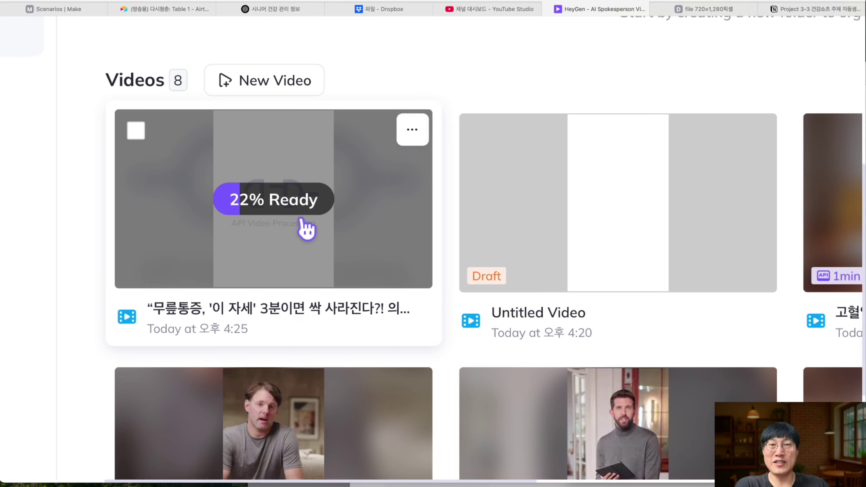
pyautogui.scroll(-5, 305, 227)
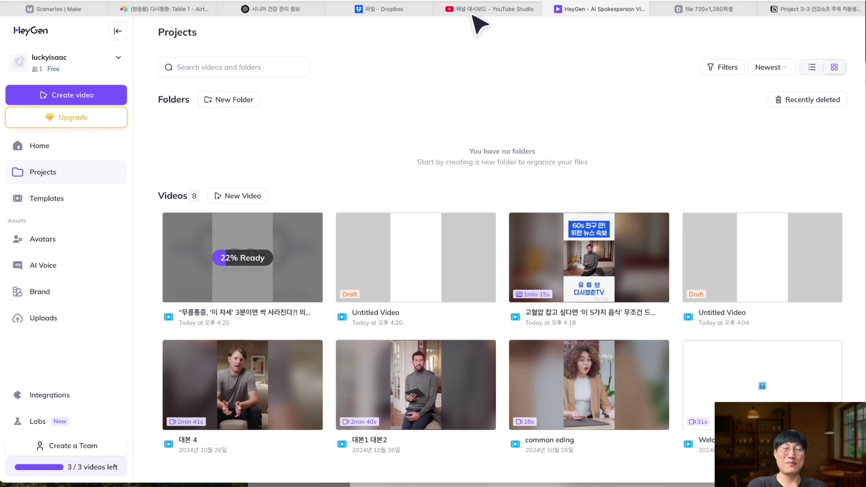
pyautogui.click(186, 10)
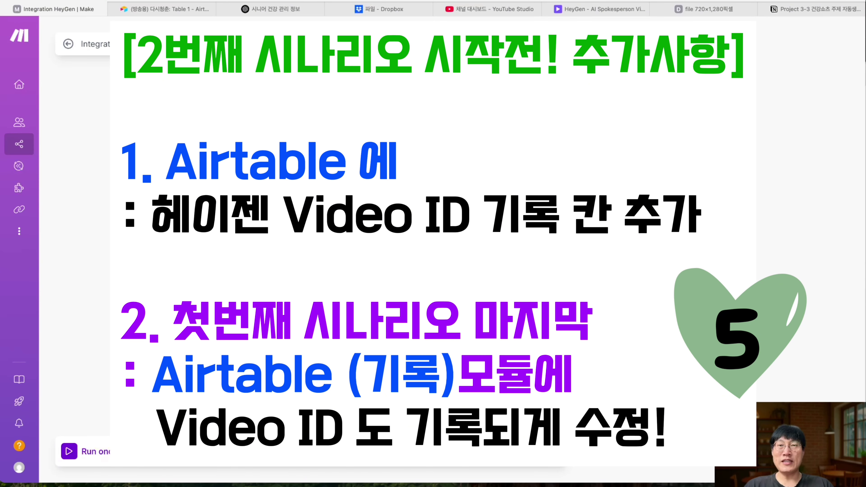
# - Review Airtable's empty Video ID column and row 2 cells, and shift the HeyGen trigger left
pyautogui.click(187, 10)
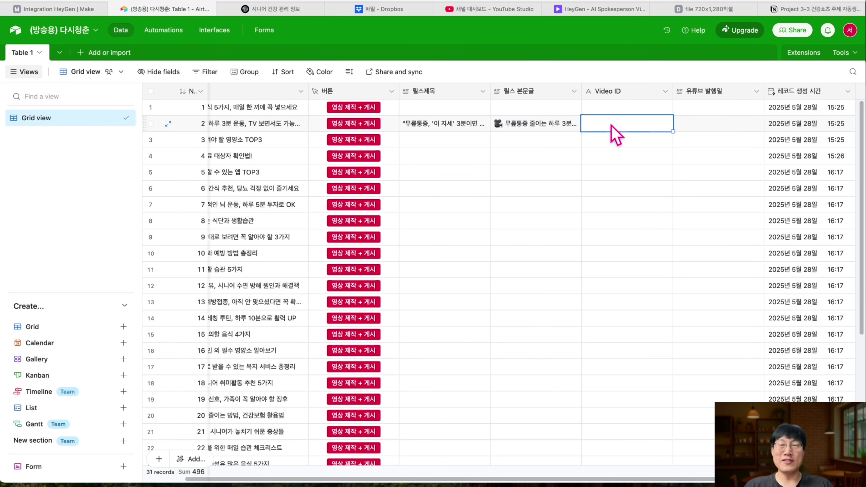
pyautogui.click(58, 9)
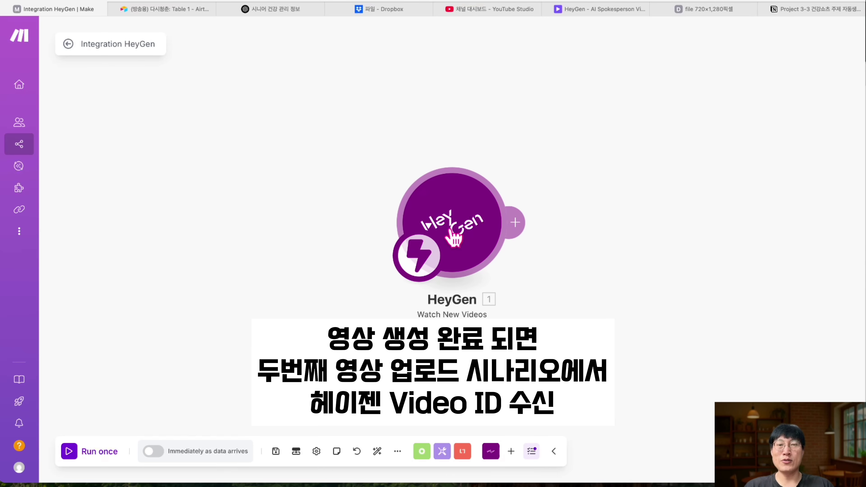
pyautogui.moveTo(454, 239); pyautogui.dragTo(264, 230)
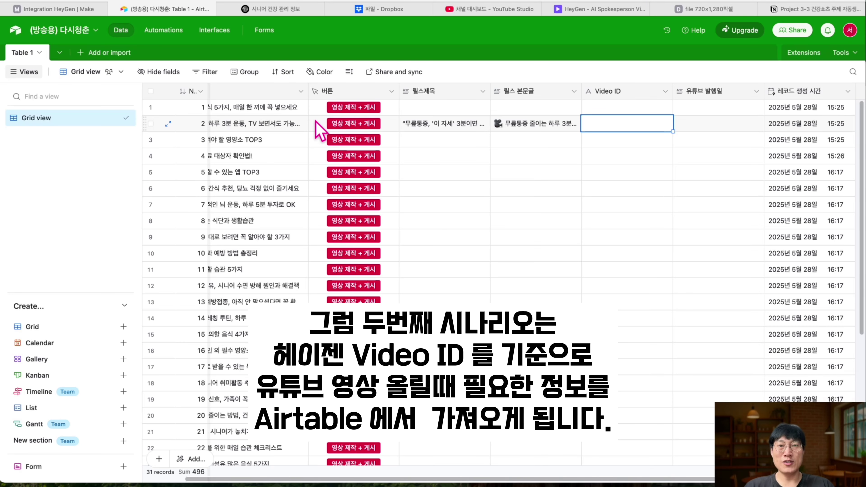
pyautogui.click(438, 127)
pyautogui.click(552, 124)
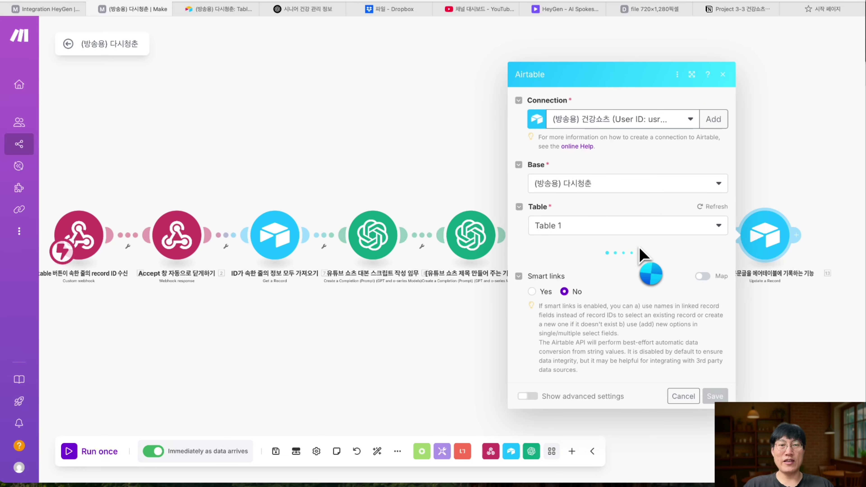
# - Map HeyGen's 12. Video ID into the Airtable module's Video ID field and save it
pyautogui.scroll(-5, 657, 284)
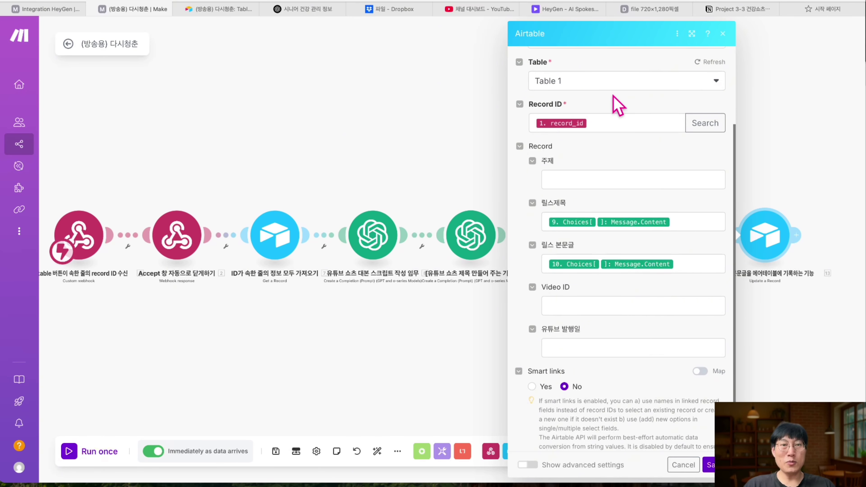
pyautogui.click(220, 9)
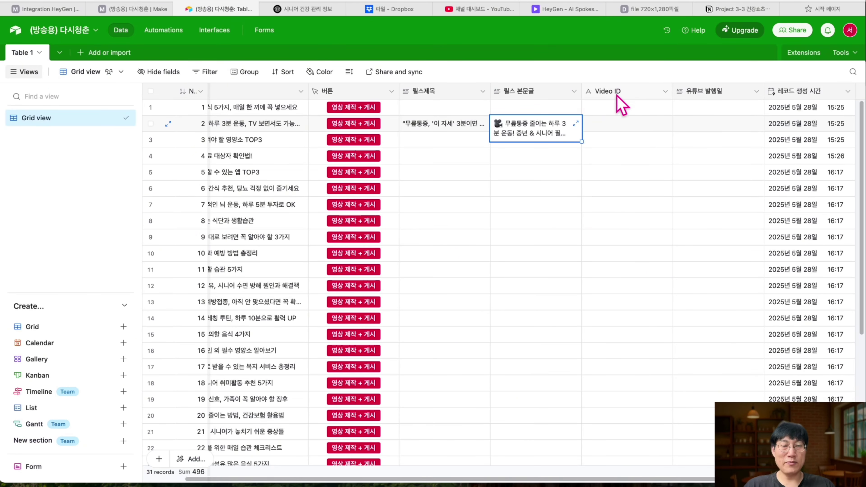
pyautogui.click(138, 9)
pyautogui.scroll(-1, 627, 188)
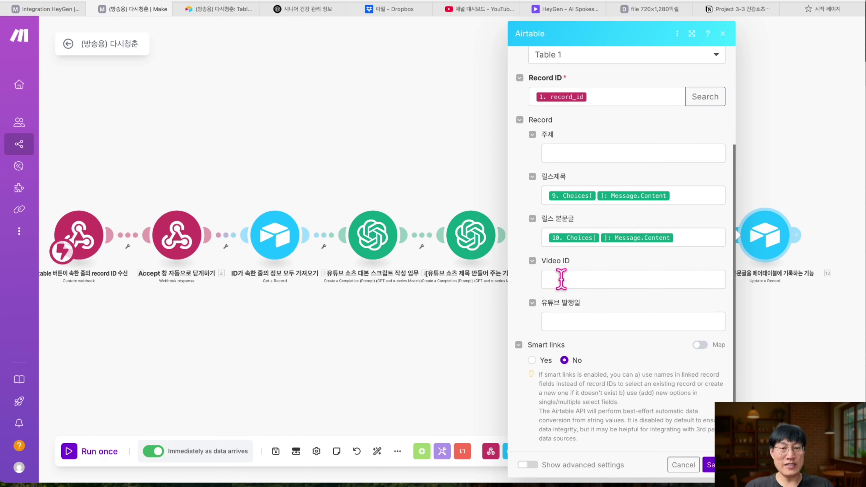
pyautogui.click(569, 279)
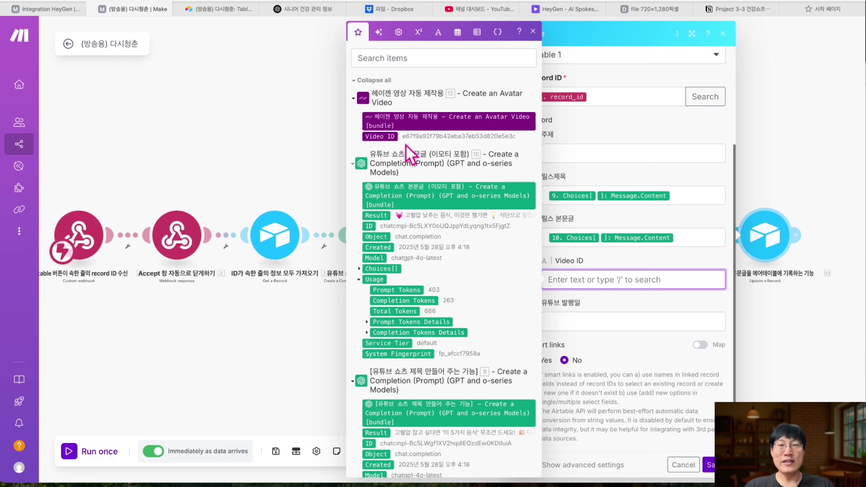
pyautogui.click(389, 137)
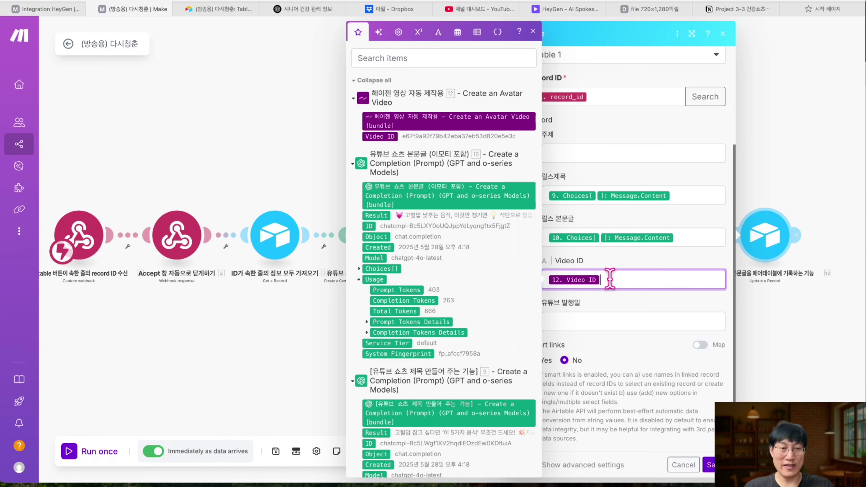
pyautogui.click(709, 460)
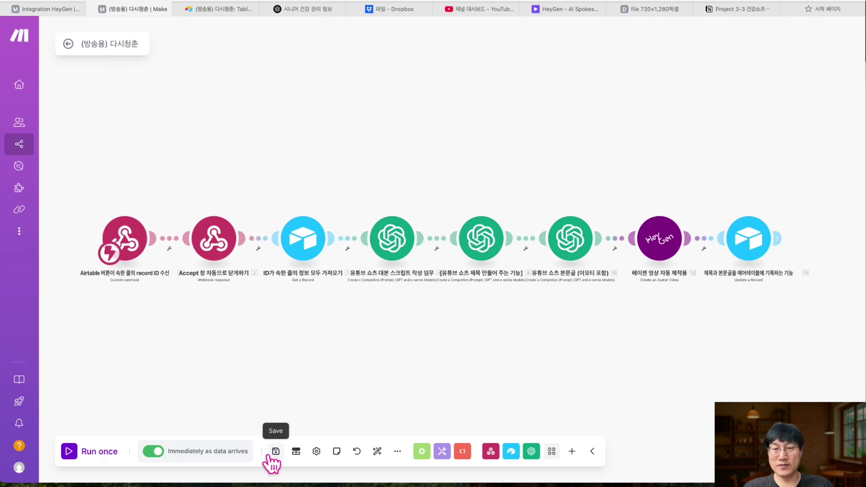
# - Save the scenario titled (방송용) 다시청춘 [1번 시나리오]
pyautogui.click(275, 454)
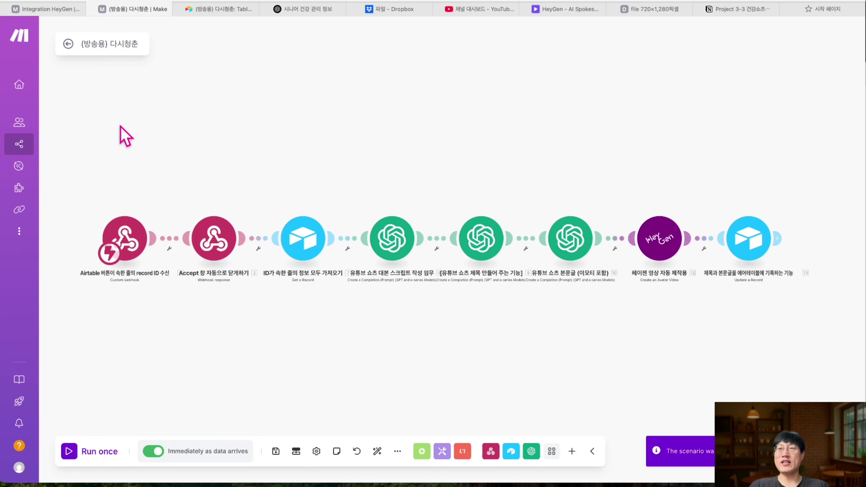
pyautogui.press('Return')
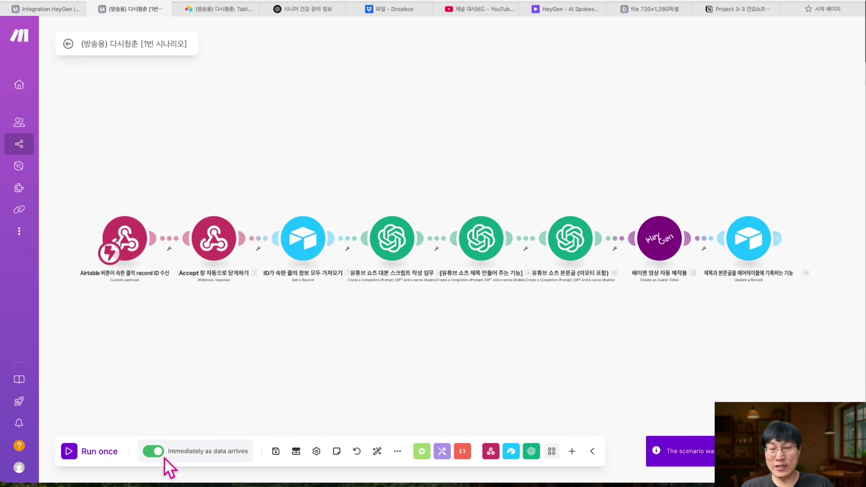
pyautogui.click(68, 44)
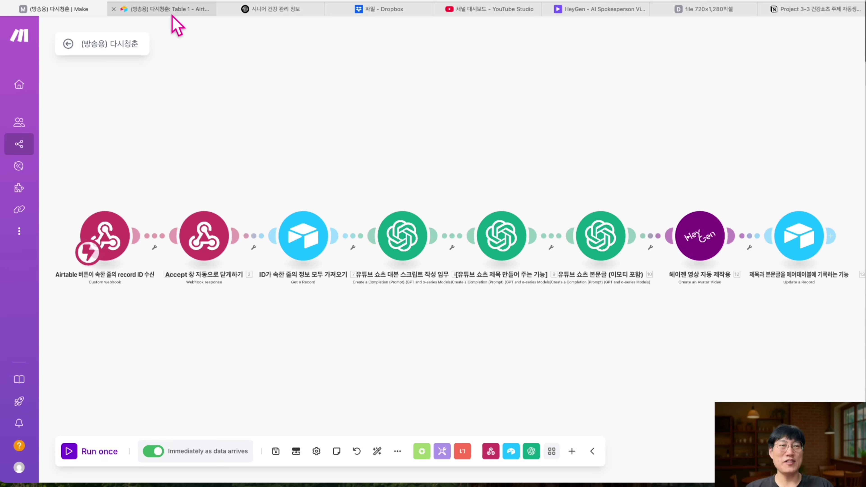
# - In the Integration HeyGen scenario, rename the HeyGen trigger '자동 영상 생성 감지 및 video ID 수신'
pyautogui.moveTo(172, 16)
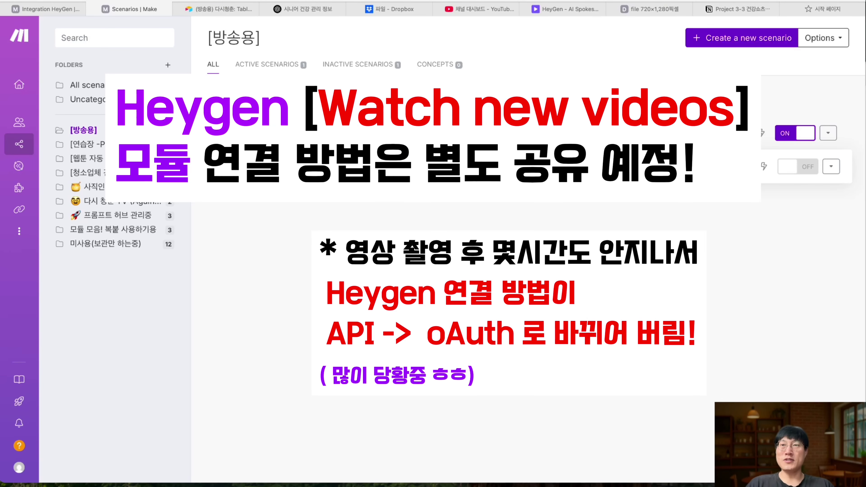
pyautogui.click(55, 10)
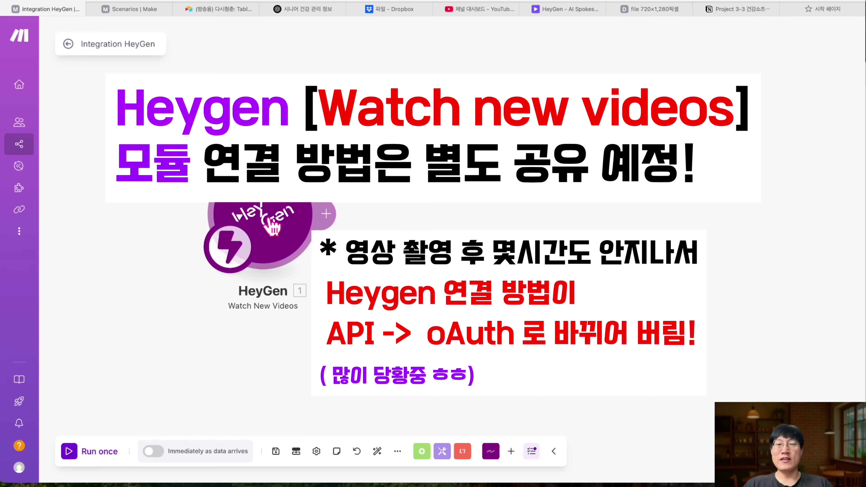
pyautogui.rightClick(272, 227)
pyautogui.click(280, 205)
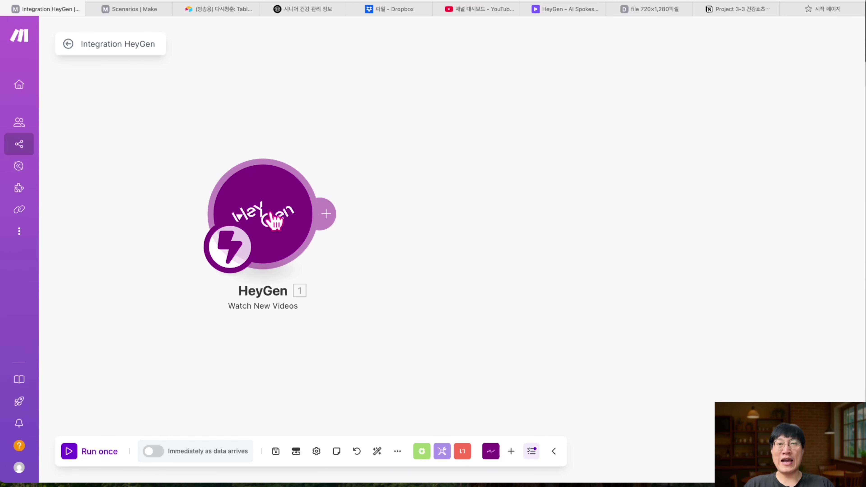
pyautogui.rightClick(274, 222)
pyautogui.click(307, 290)
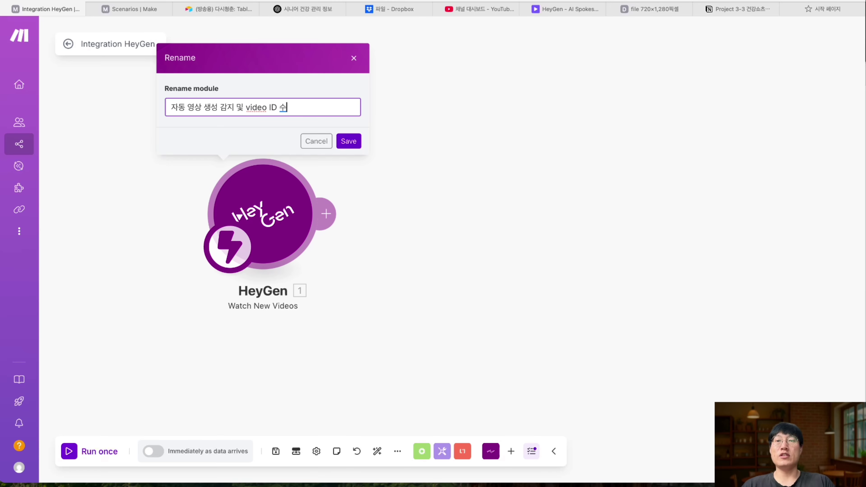
pyautogui.press('Return')
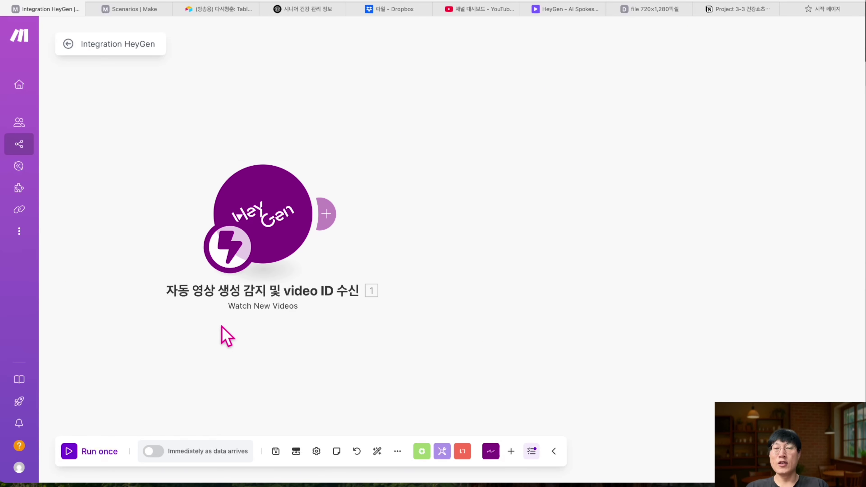
# - Check the Video ID cells in rows 2, 4 and 9, then add Airtable Search Records after HeyGen
pyautogui.click(330, 217)
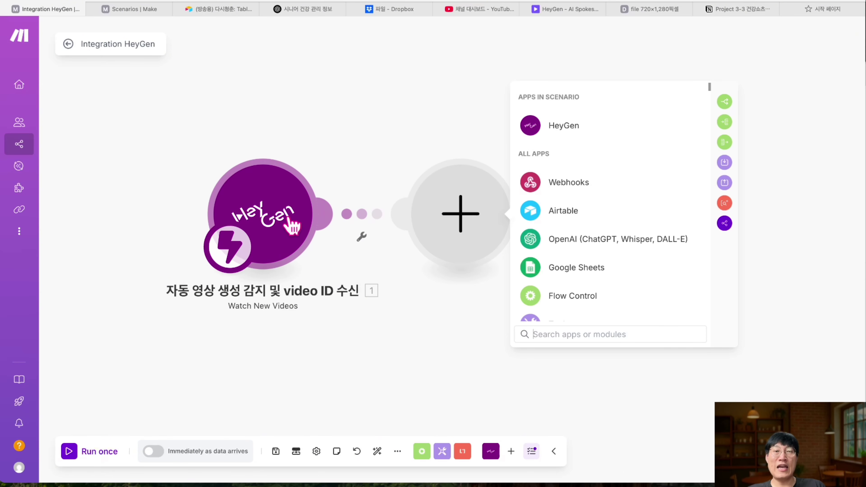
pyautogui.press('super+3')
pyautogui.click(668, 123)
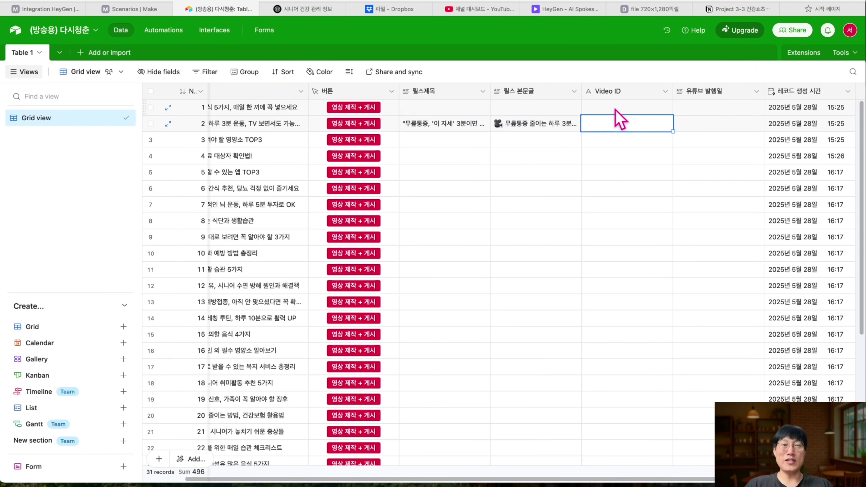
pyautogui.click(628, 155)
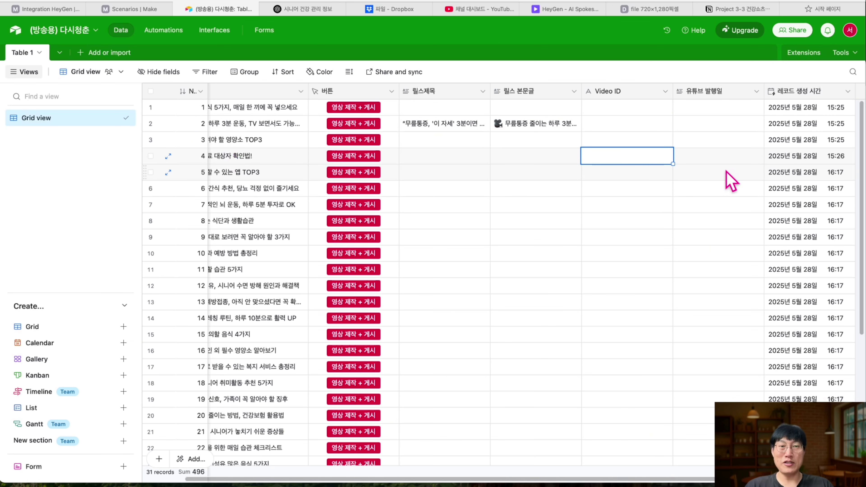
pyautogui.click(633, 240)
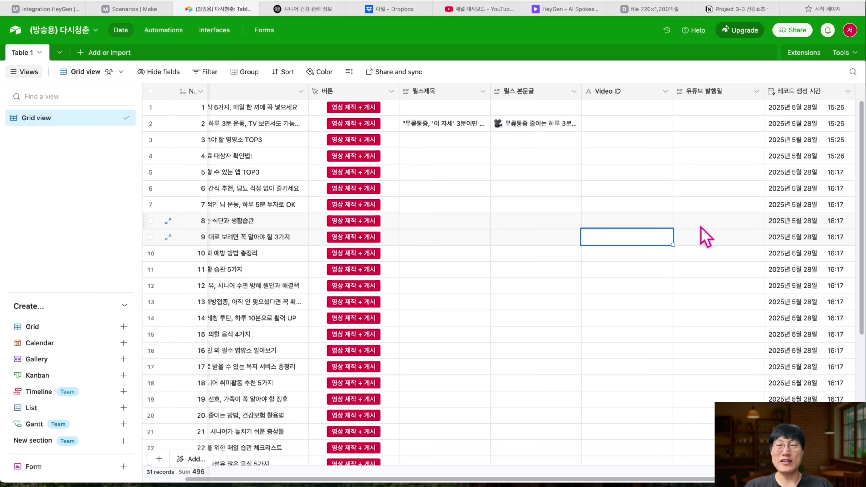
pyautogui.click(59, 9)
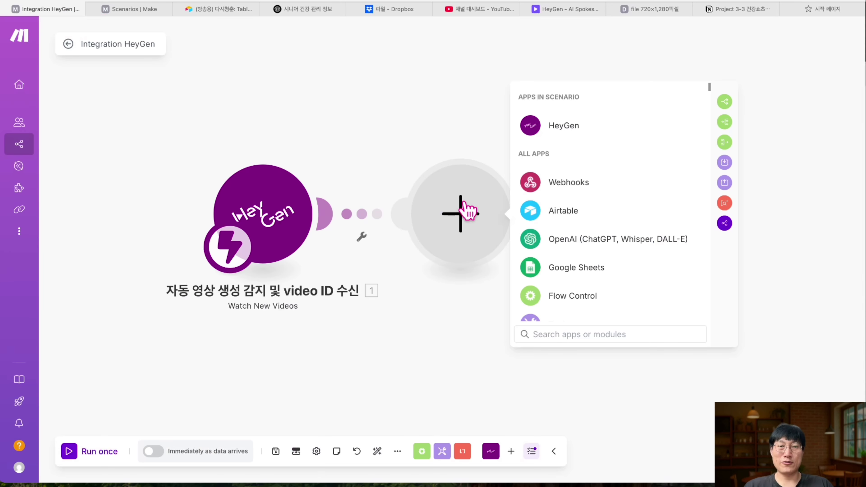
pyautogui.click(559, 217)
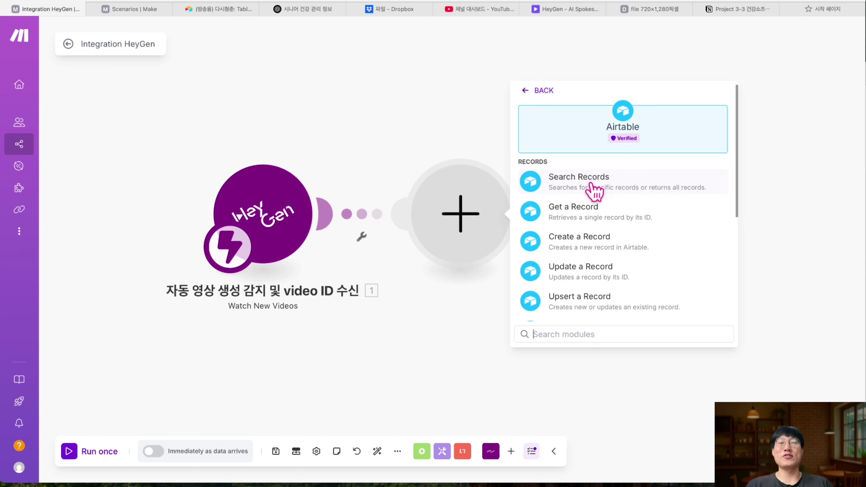
pyautogui.click(591, 184)
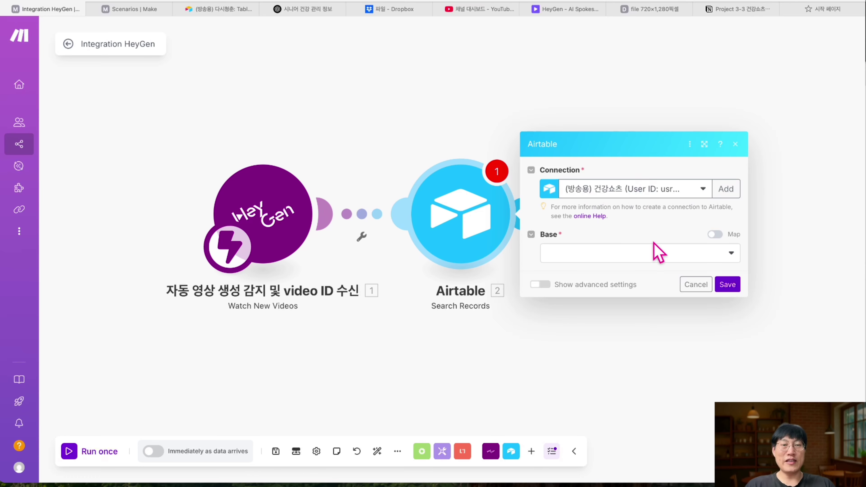
# - Point the search at the (방송용) 다시청춘 base and its Table 1
pyautogui.click(654, 253)
pyautogui.click(613, 272)
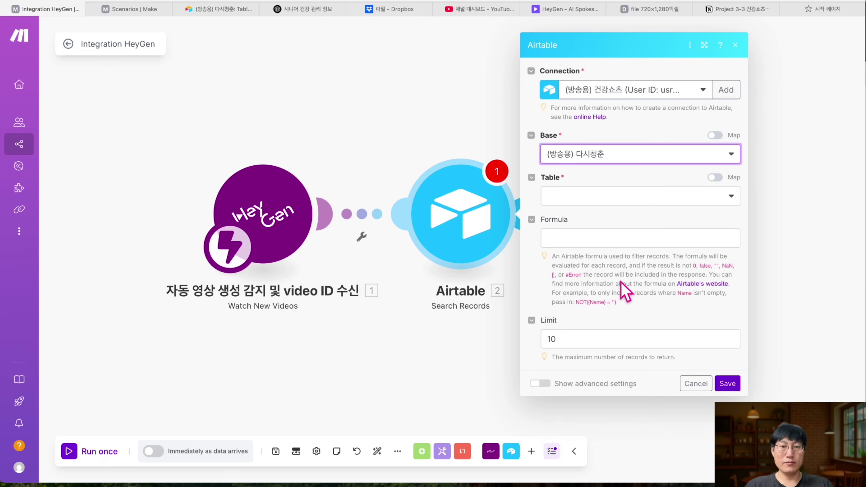
pyautogui.click(630, 198)
pyautogui.click(615, 222)
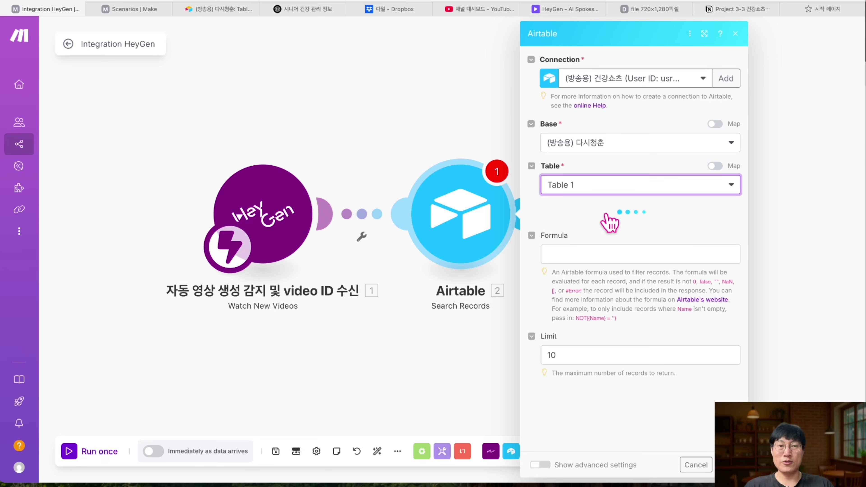
# - Paste the lookup formula and replace video_id with the HeyGen 1. Event Data: Video ID
pyautogui.click(558, 319)
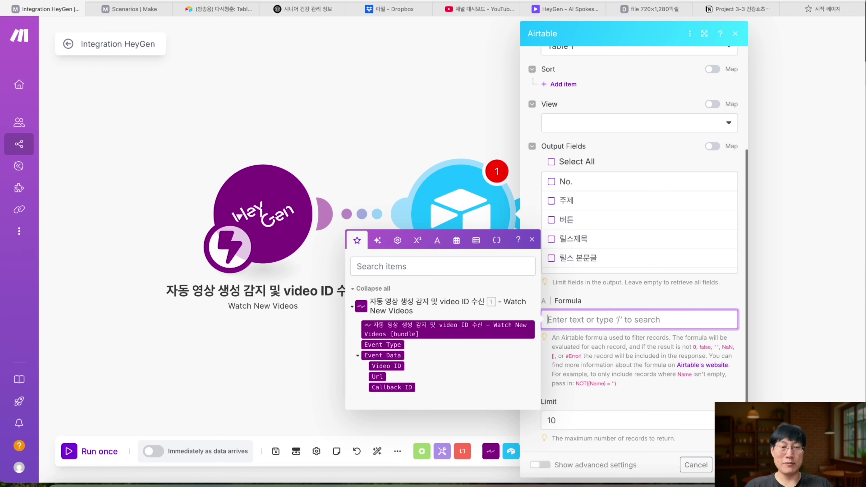
pyautogui.press('super+Tab')
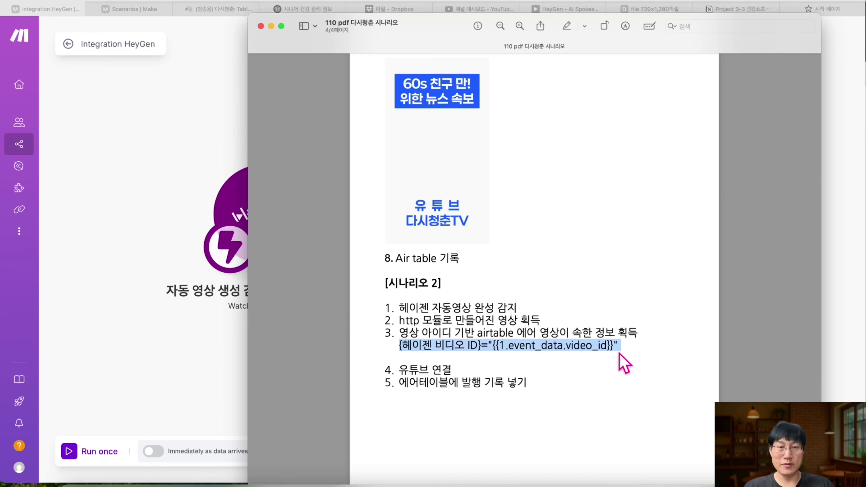
pyautogui.press('super+Tab')
pyautogui.write('{헤이젠 비디오 ID}="{{1.event_data.video_id}}"')
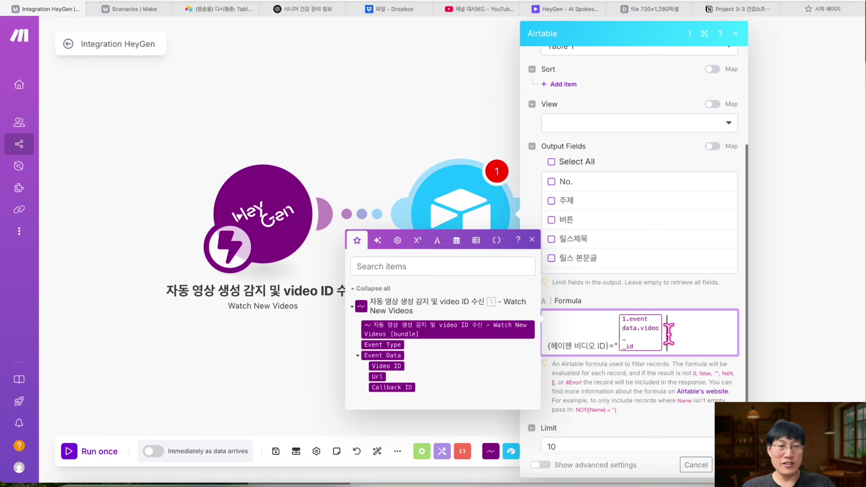
pyautogui.press('BackSpace')
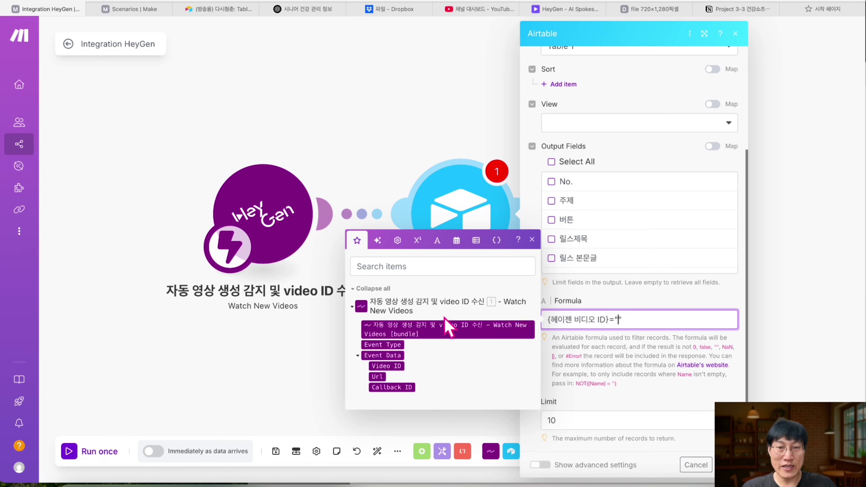
pyautogui.click(394, 367)
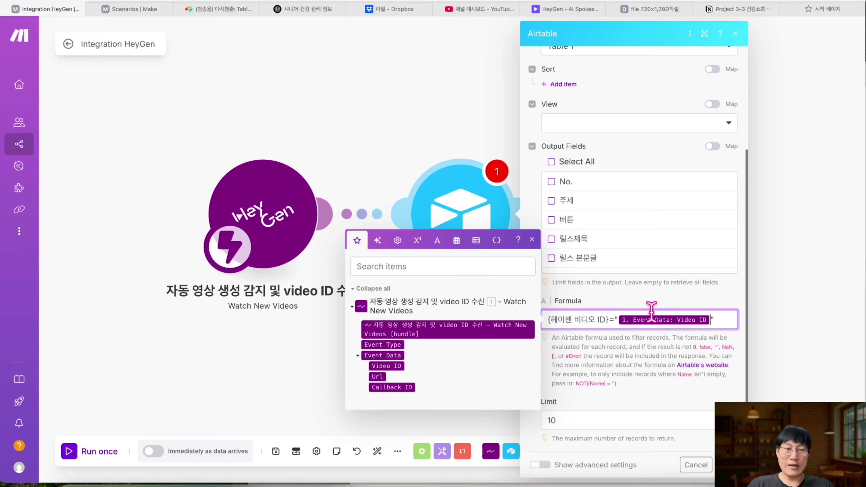
pyautogui.click(142, 12)
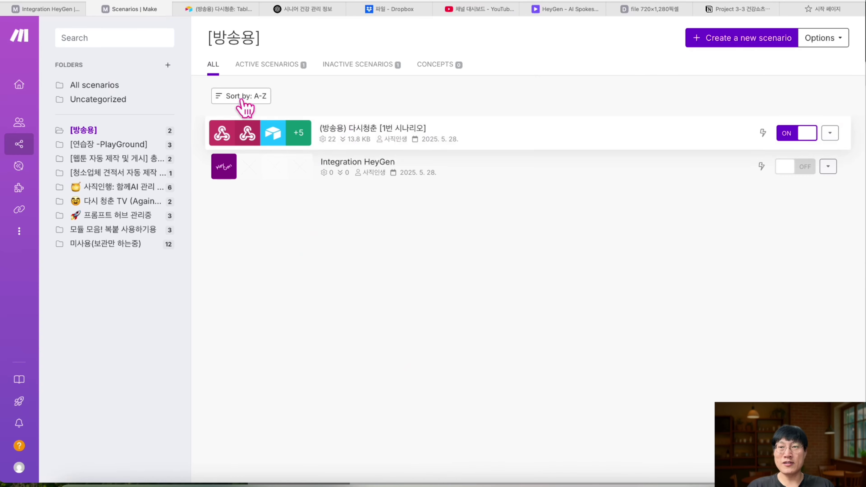
pyautogui.hotkey('ctrl', 'Tab')
pyautogui.click(623, 128)
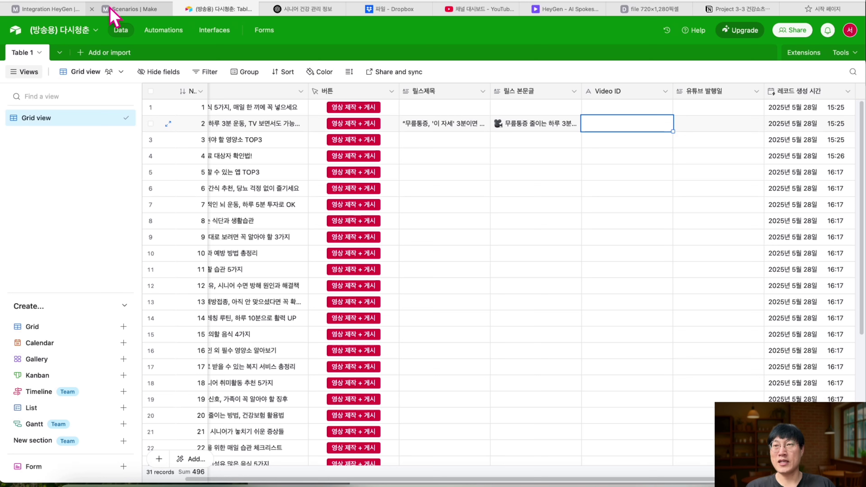
pyautogui.click(67, 9)
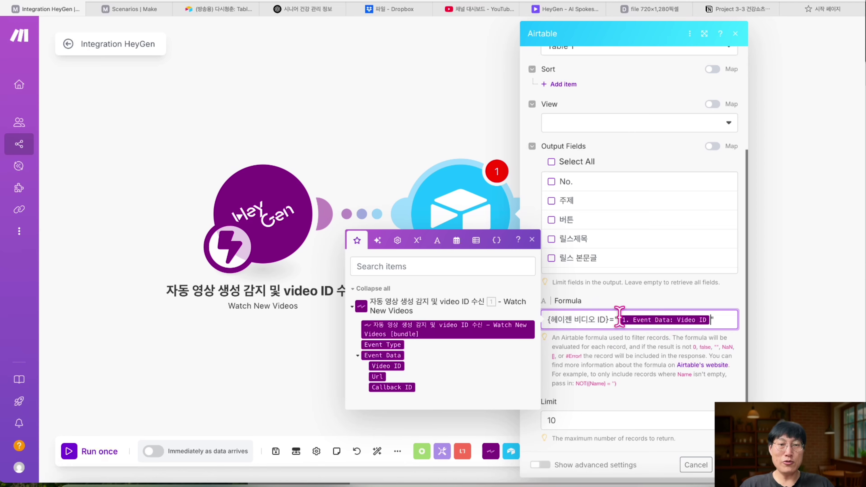
# - Return only the 릴스제목 and 릴스 본문글 output fields, checking the table's columns
pyautogui.scroll(-3, 603, 245)
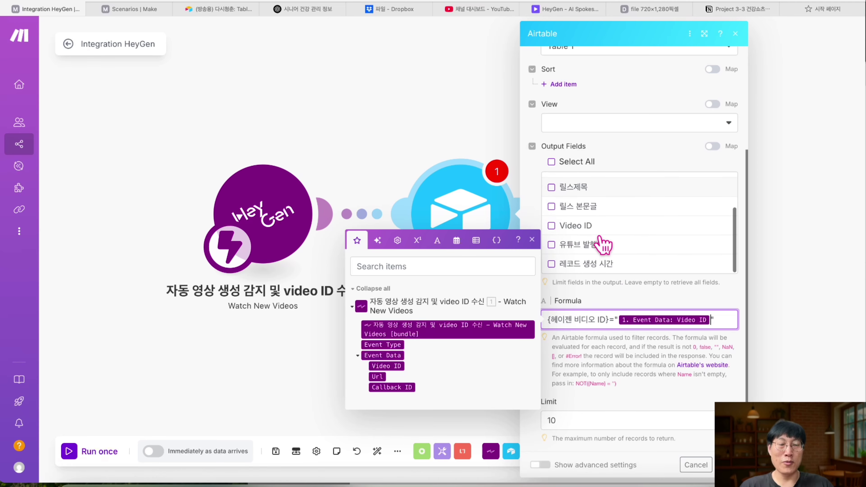
pyautogui.scroll(3, 614, 246)
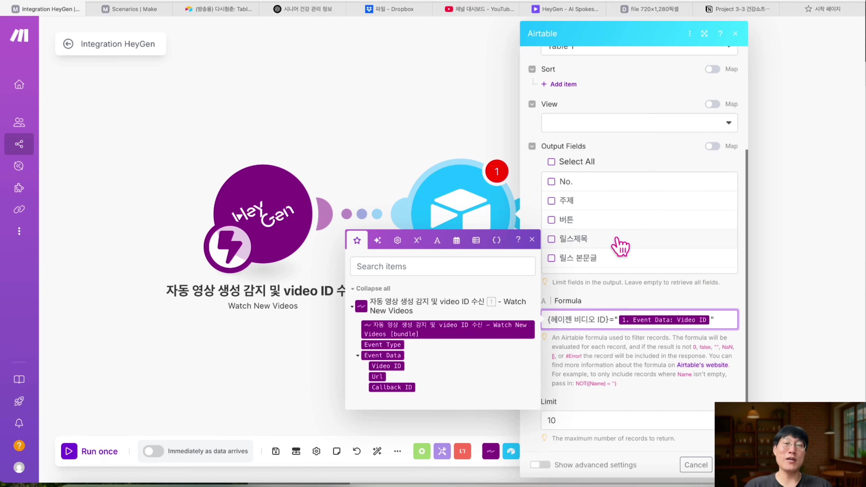
pyautogui.scroll(-2, 572, 222)
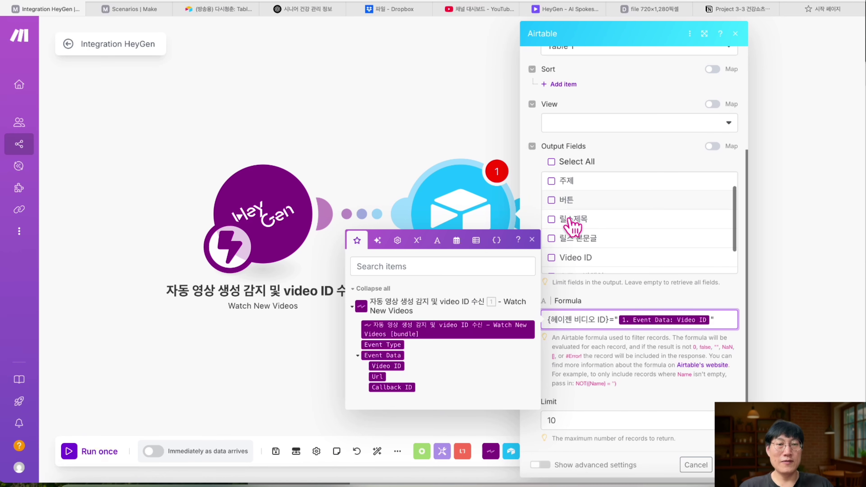
pyautogui.click(551, 203)
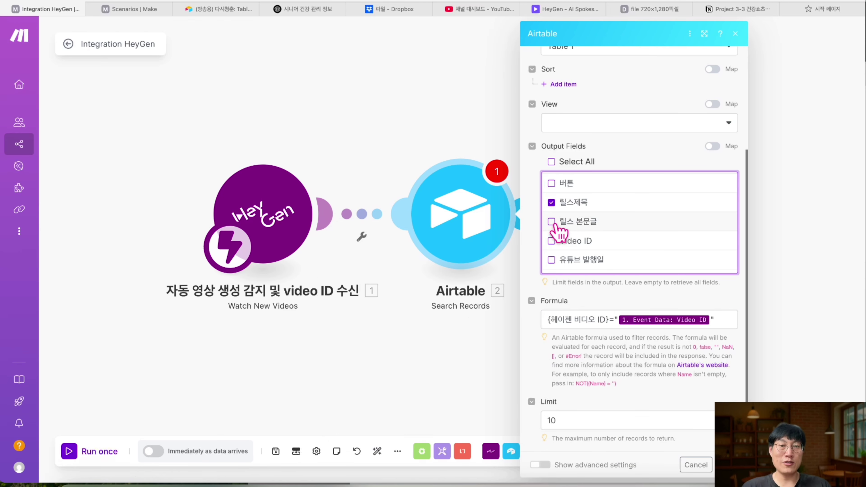
pyautogui.scroll(-1, 602, 222)
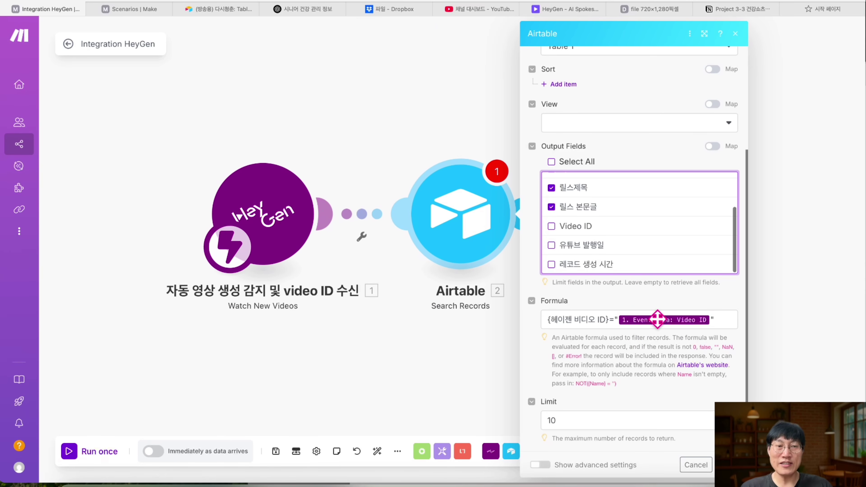
pyautogui.moveTo(658, 319)
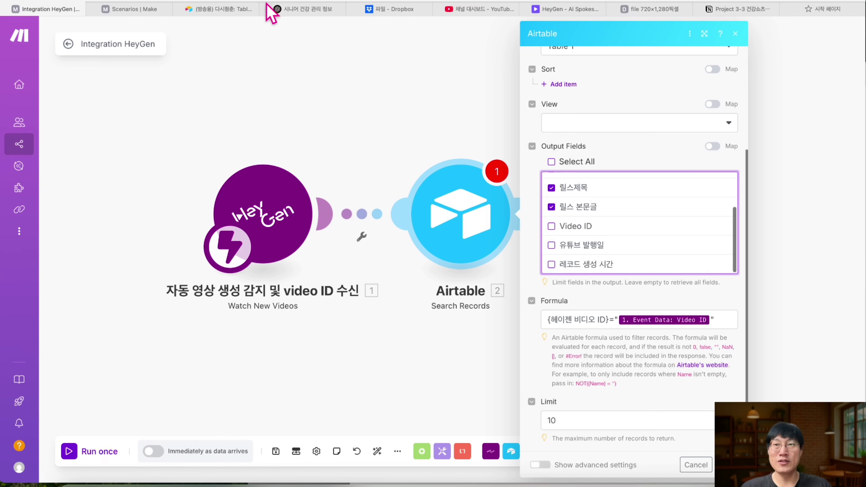
pyautogui.click(226, 8)
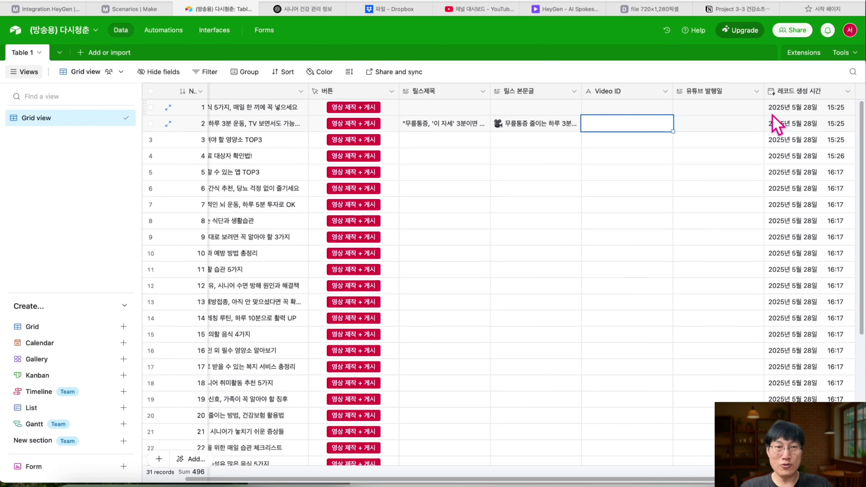
pyautogui.click(59, 10)
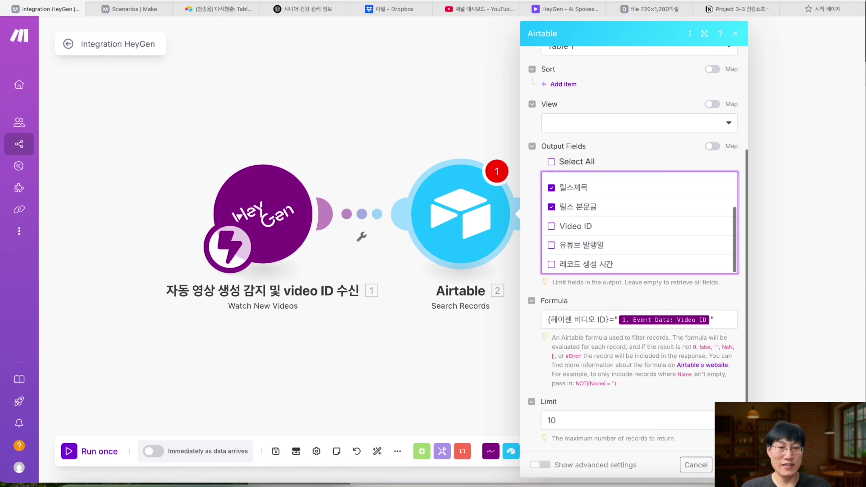
# - Change the search limit from 10 to 1 record and close the settings
pyautogui.click(616, 418)
pyautogui.press('BackSpace')
pyautogui.press('BackSpace')
pyautogui.write('1')
pyautogui.click(714, 470)
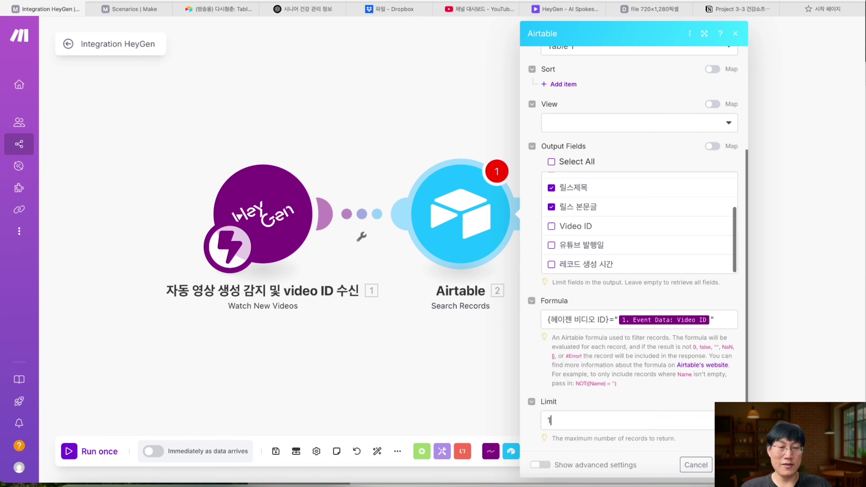
# - Rename the Airtable module to 'video ID 가 속한 줄에서 릴스용 제목과 본문글 가져오는 기능'
pyautogui.rightClick(455, 227)
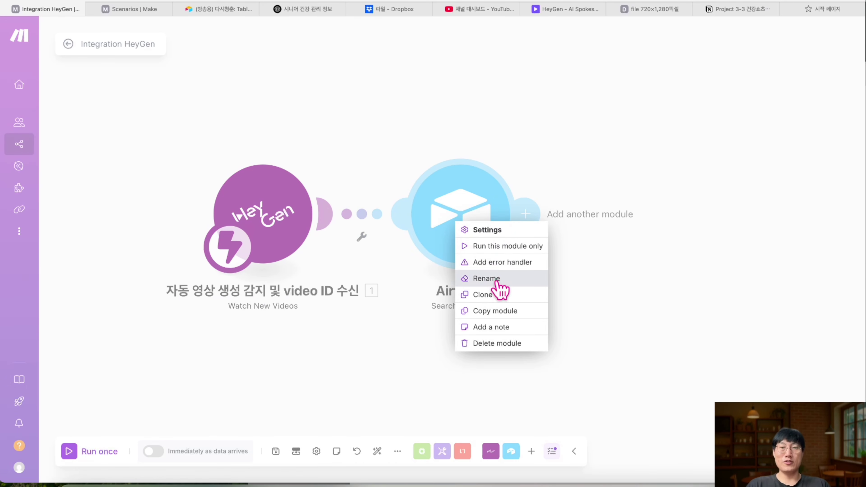
pyautogui.click(496, 278)
pyautogui.write('vi')
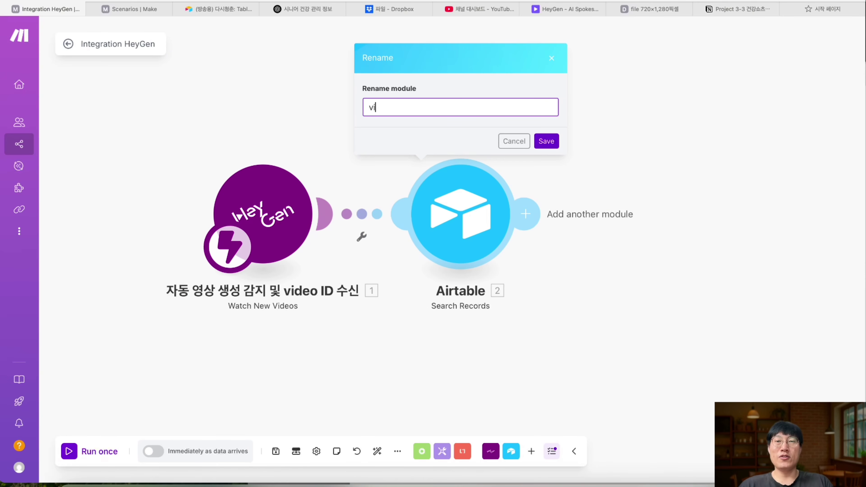
pyautogui.write('deo ID 가 속한 줄에서 릴스용 제목과 본')
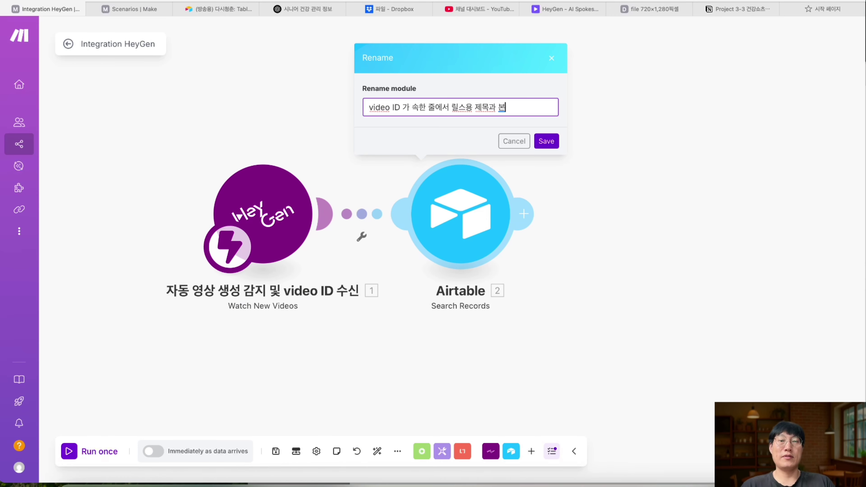
pyautogui.write('는 기느')
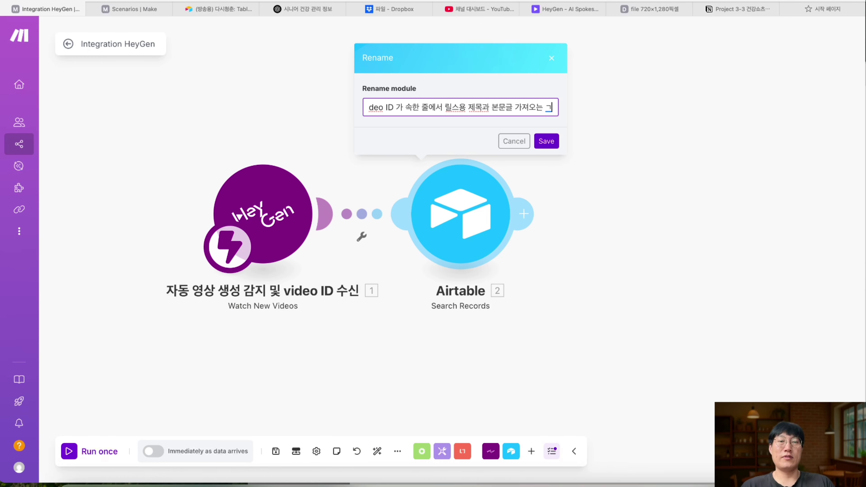
pyautogui.click(550, 148)
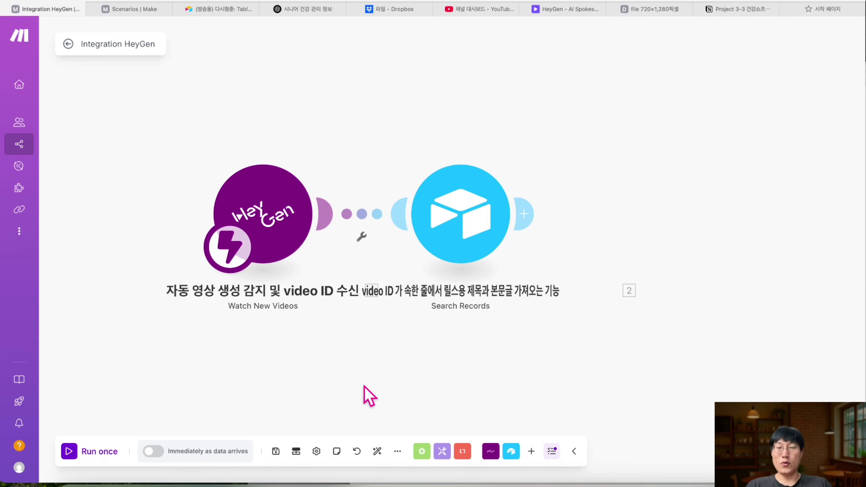
# - Auto-align the scenario and drag the HeyGen and Airtable modules apart
pyautogui.click(377, 453)
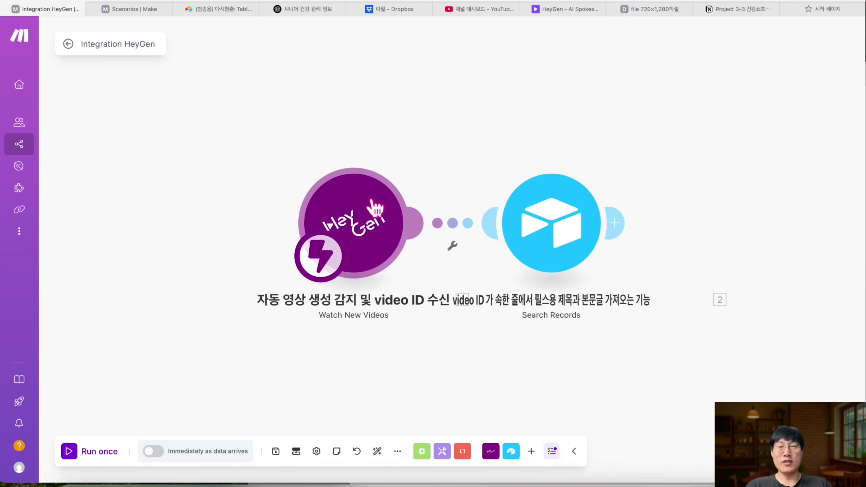
pyautogui.moveTo(376, 209); pyautogui.dragTo(271, 208)
pyautogui.moveTo(584, 219)
pyautogui.mouseDown()
pyautogui.moveTo(579, 196)
pyautogui.moveTo(576, 209)
pyautogui.mouseUp()
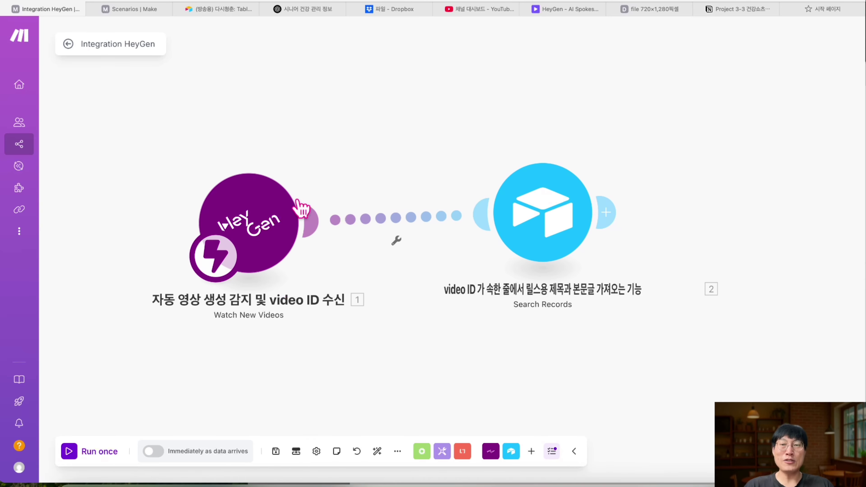
pyautogui.hscroll(5, 522, 103)
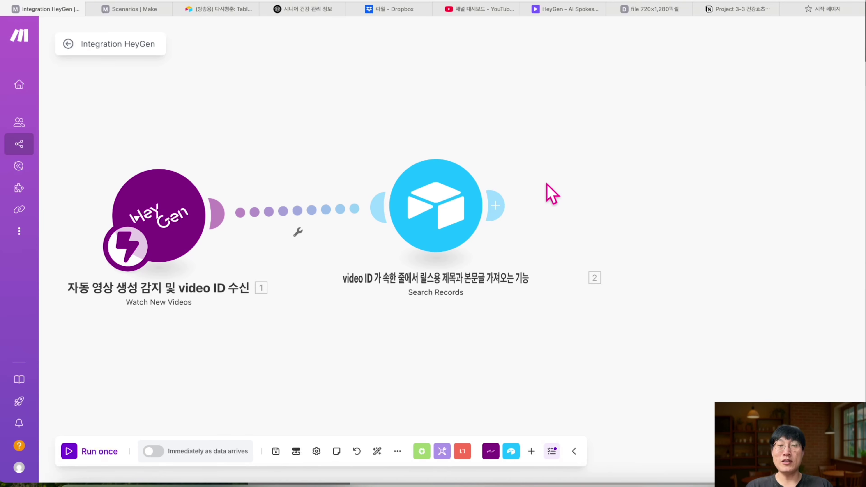
# - Add an HTTP Get a file module with URL mapped to 1. Event Data: Url
pyautogui.click(500, 205)
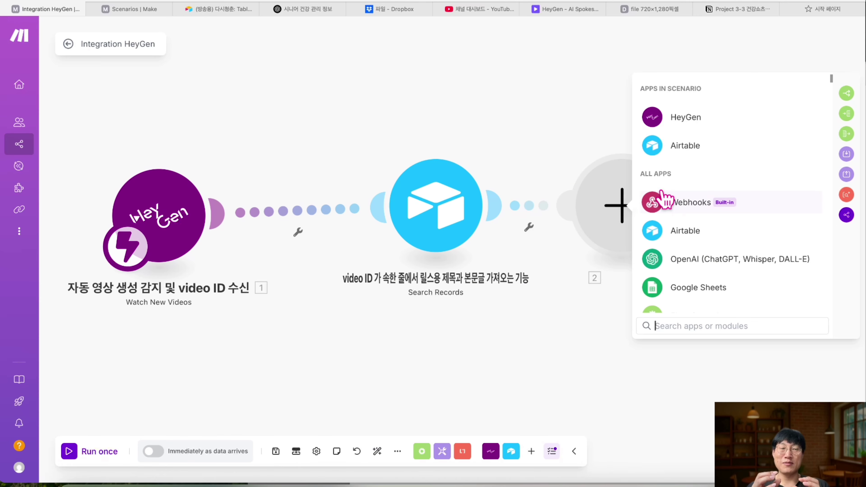
pyautogui.click(670, 325)
pyautogui.write('h')
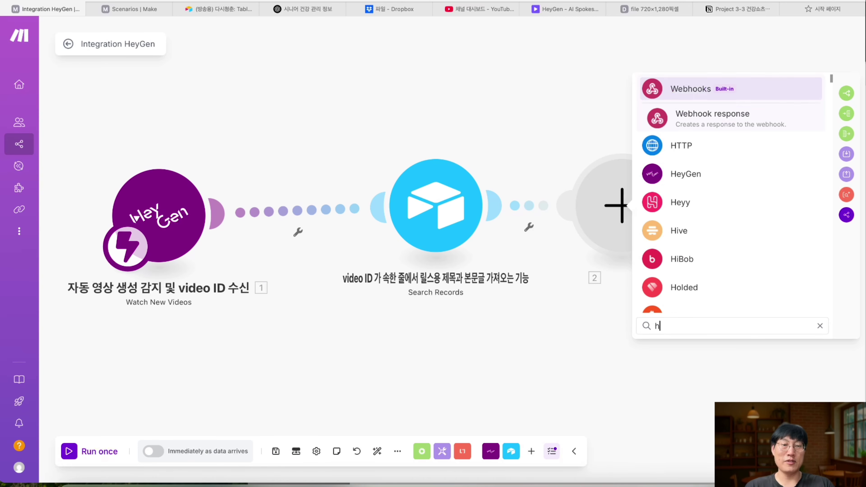
pyautogui.write('ttp')
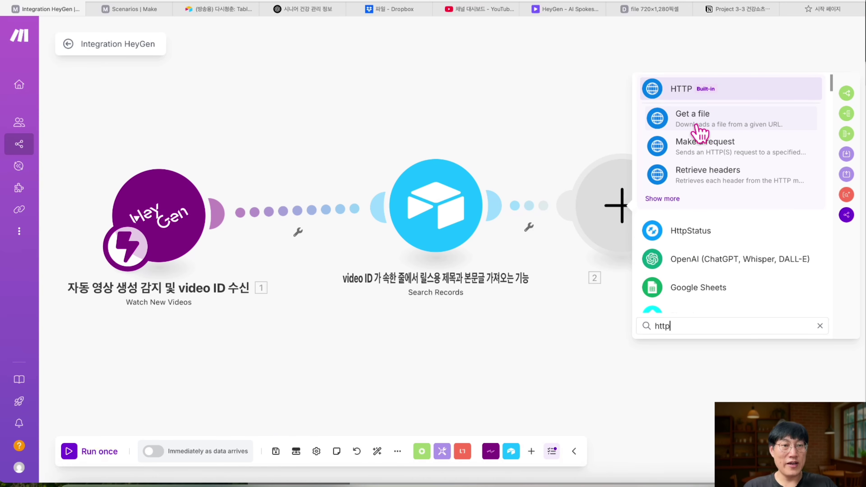
pyautogui.click(697, 131)
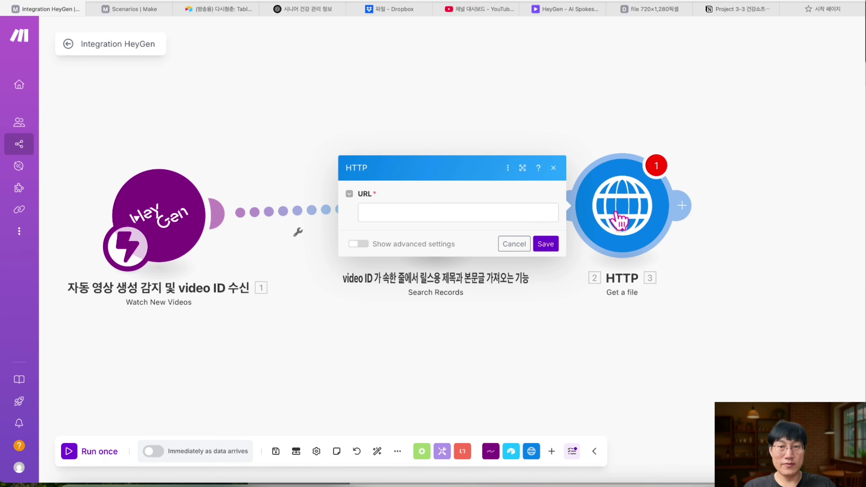
pyautogui.click(462, 213)
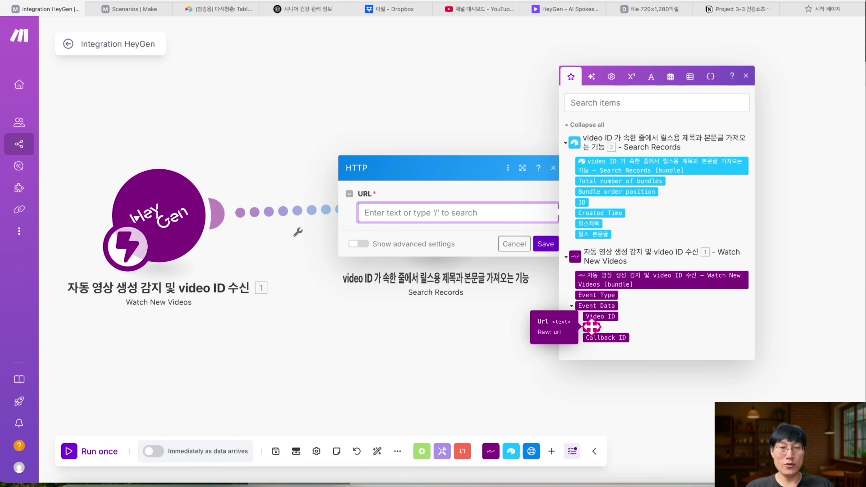
pyautogui.click(591, 327)
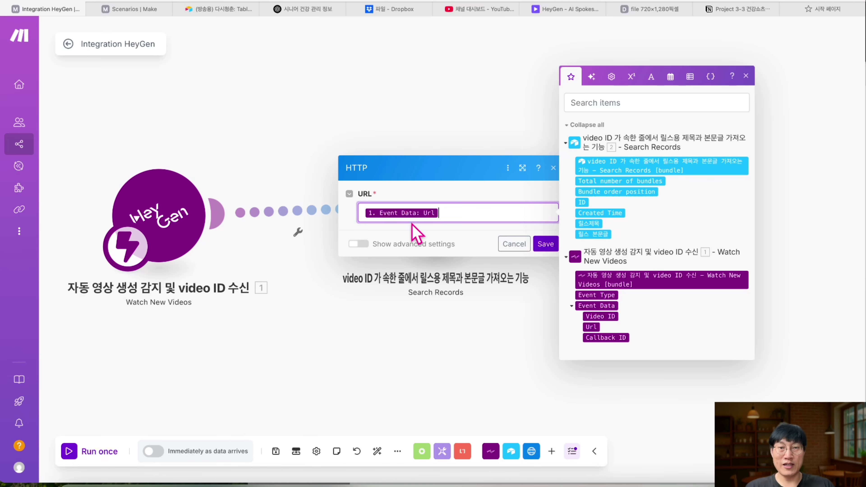
pyautogui.click(545, 246)
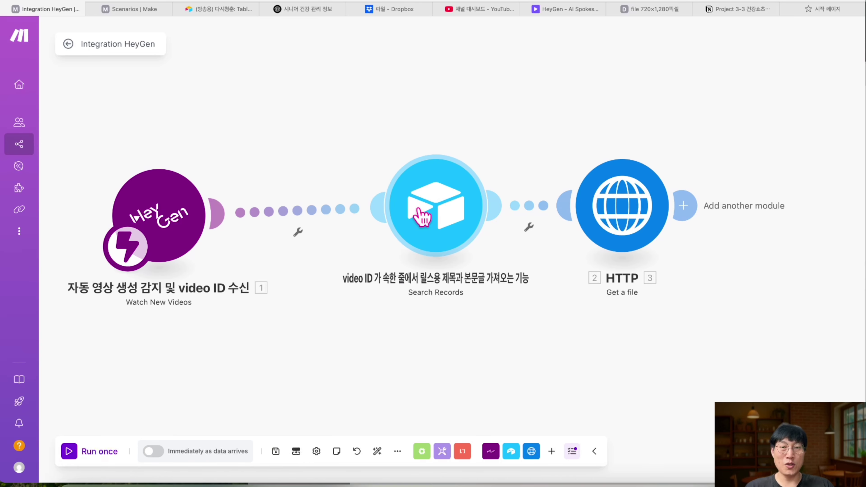
# - Rename the HTTP module to 영상 파일 준비 and shift it slightly left
pyautogui.rightClick(633, 203)
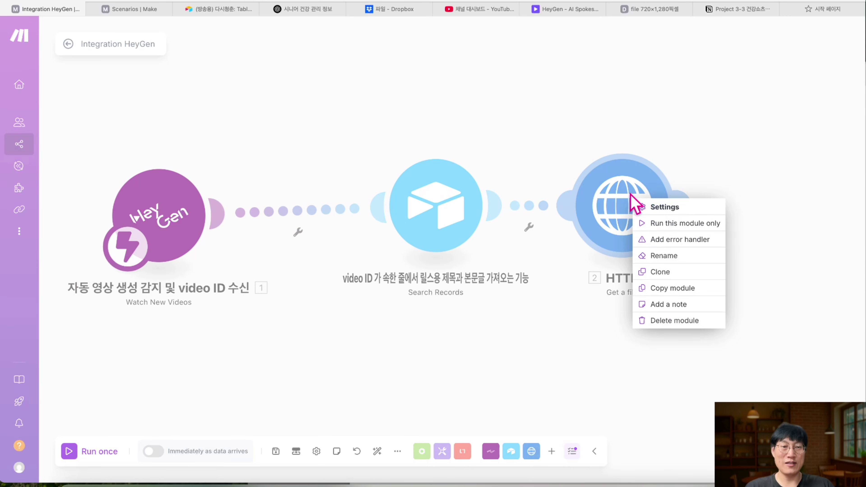
pyautogui.click(679, 255)
pyautogui.write('영')
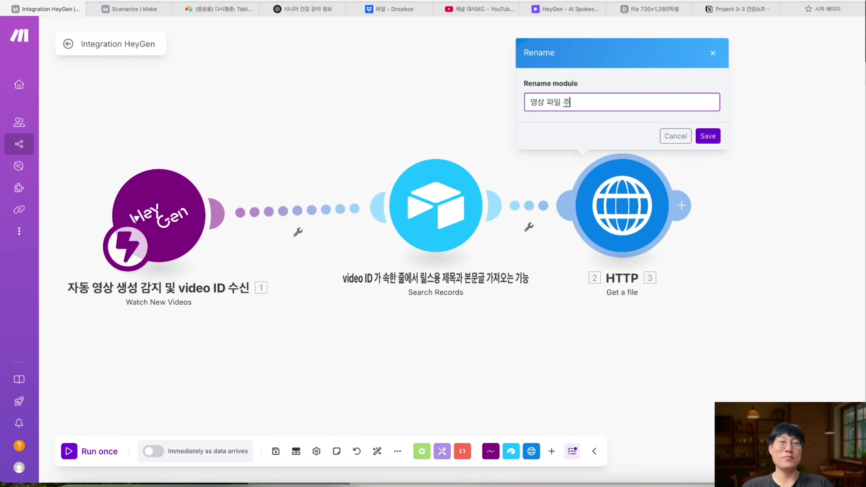
pyautogui.write('상 파일 준비')
pyautogui.click(707, 135)
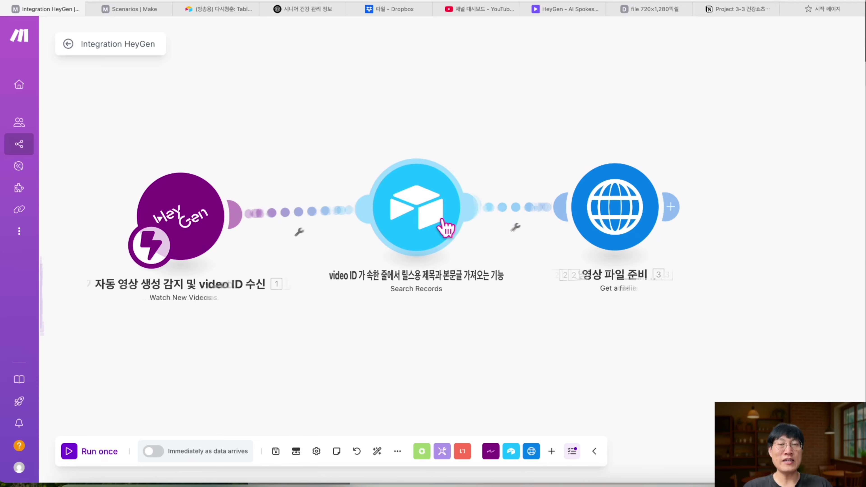
pyautogui.moveTo(611, 245); pyautogui.dragTo(574, 246)
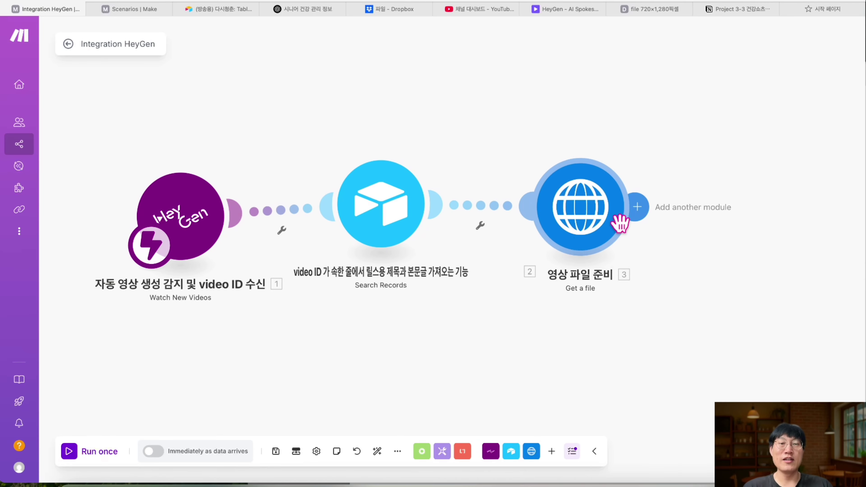
pyautogui.click(634, 208)
# - Search 'youtube' in the app picker and add its Upload a Video action
pyautogui.write('ㅎㅆ')
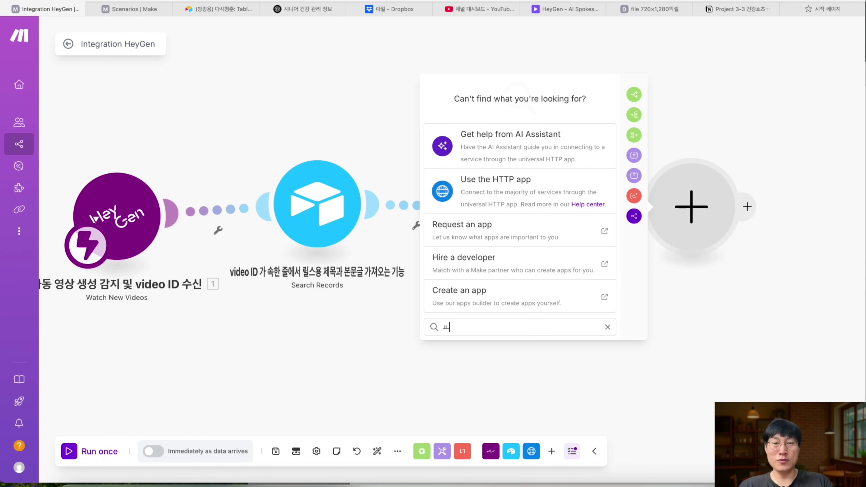
pyautogui.press('BackSpace')
pyautogui.press('BackSpace')
pyautogui.write('you')
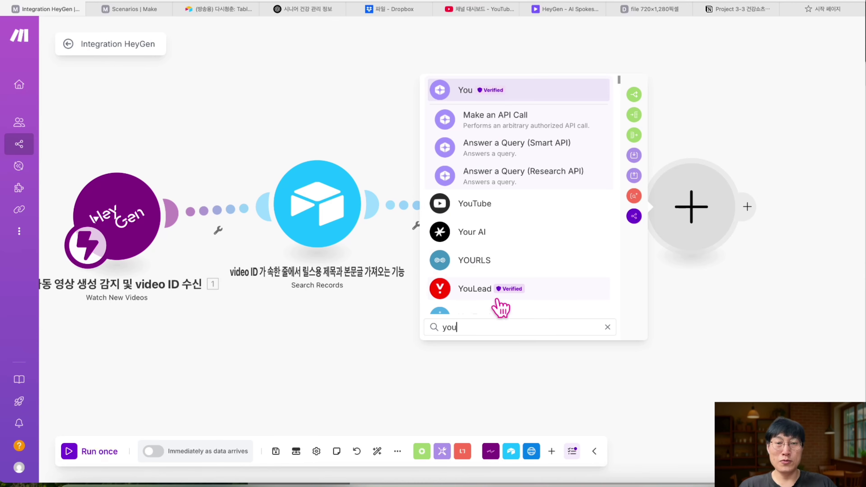
pyautogui.write('tube')
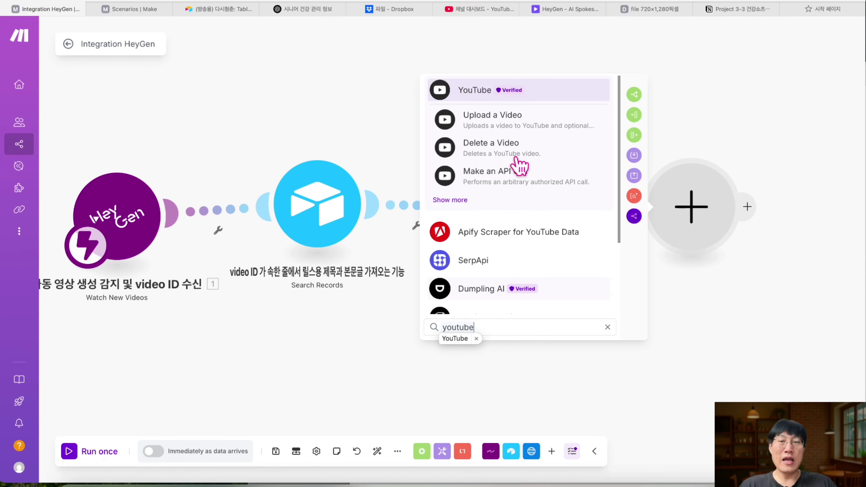
pyautogui.click(459, 200)
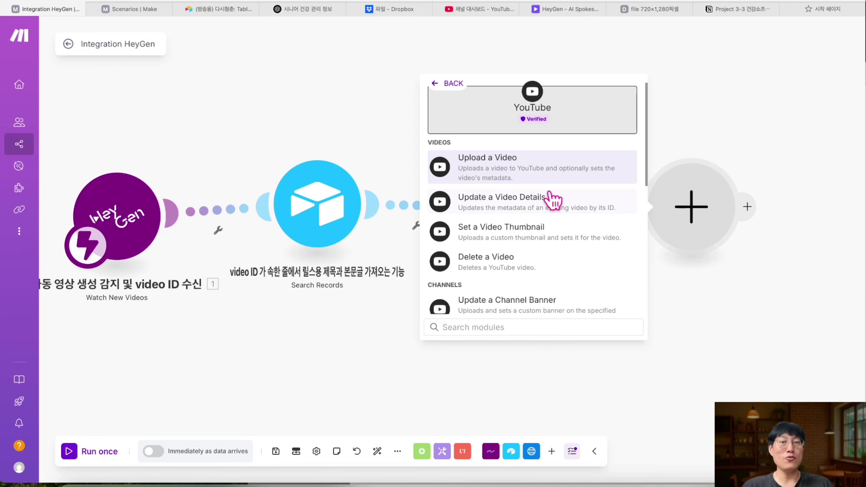
pyautogui.scroll(-1, 552, 201)
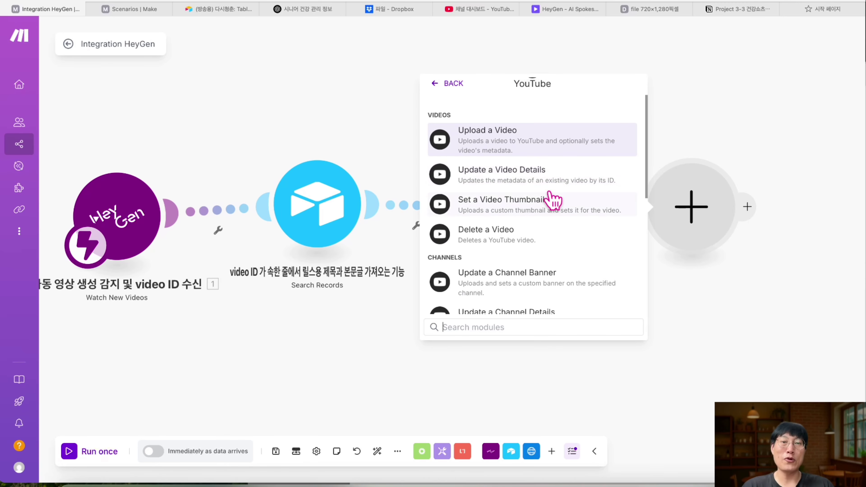
pyautogui.scroll(1, 552, 199)
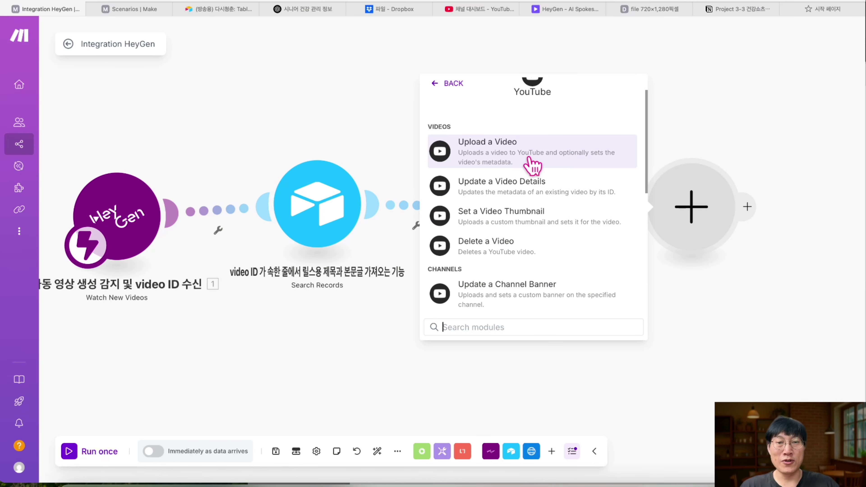
pyautogui.click(521, 163)
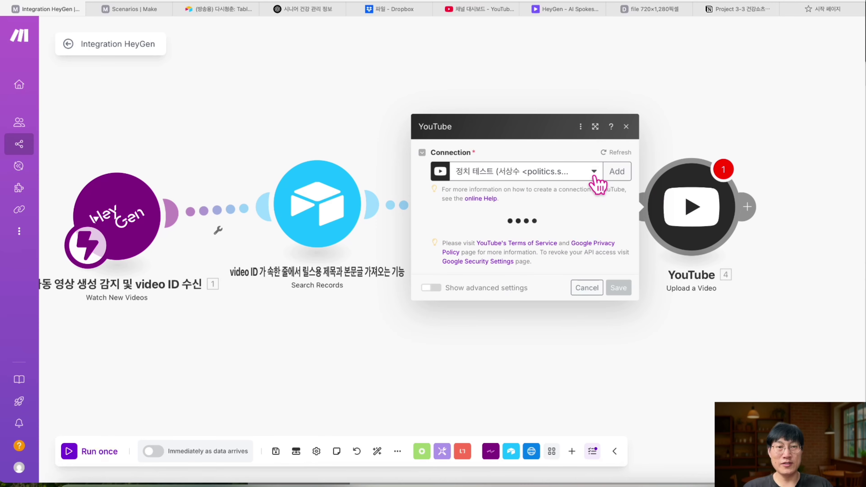
# - Create a YouTube connection named (테스트용) and accept YouTube's terms of service
pyautogui.click(616, 79)
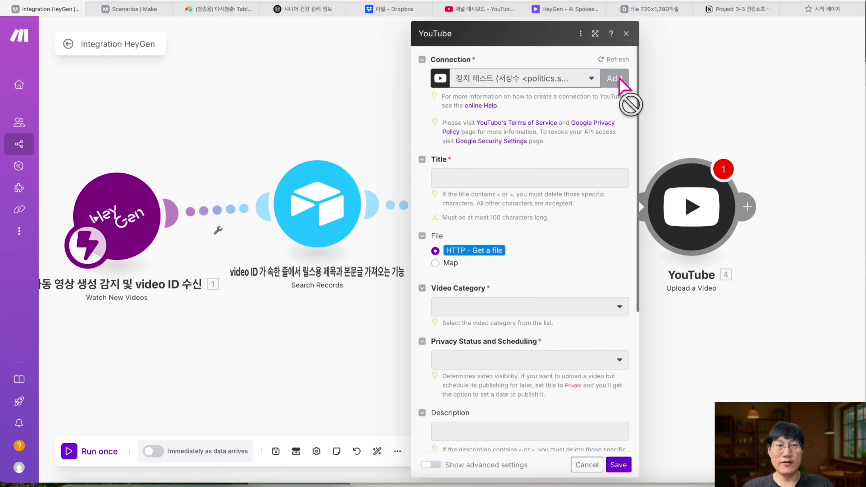
pyautogui.press('BackSpace')
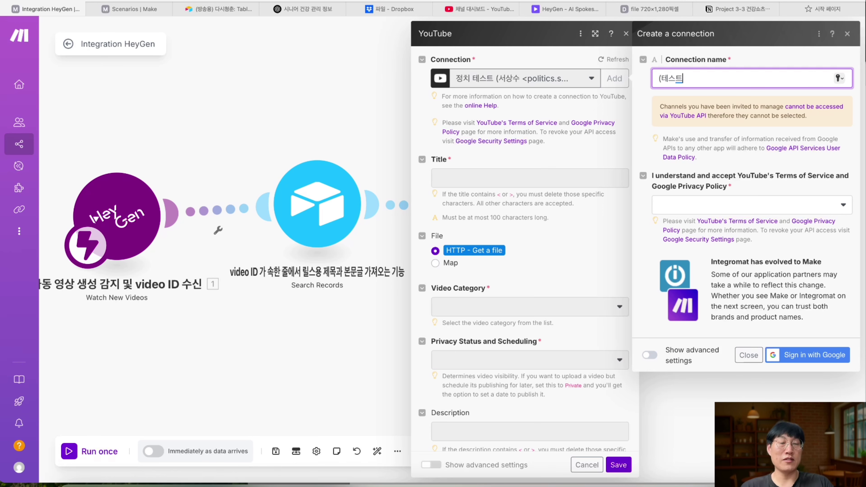
pyautogui.write('(테스트용)')
pyautogui.click(736, 206)
pyautogui.click(719, 228)
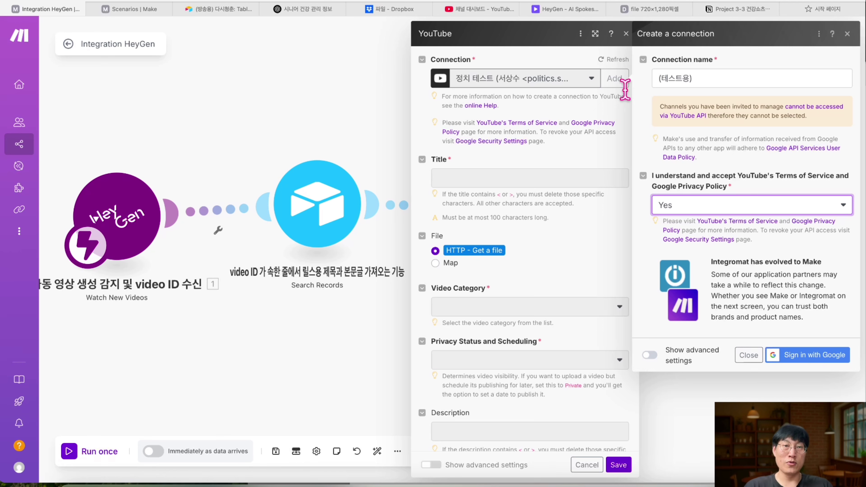
pyautogui.click(479, 9)
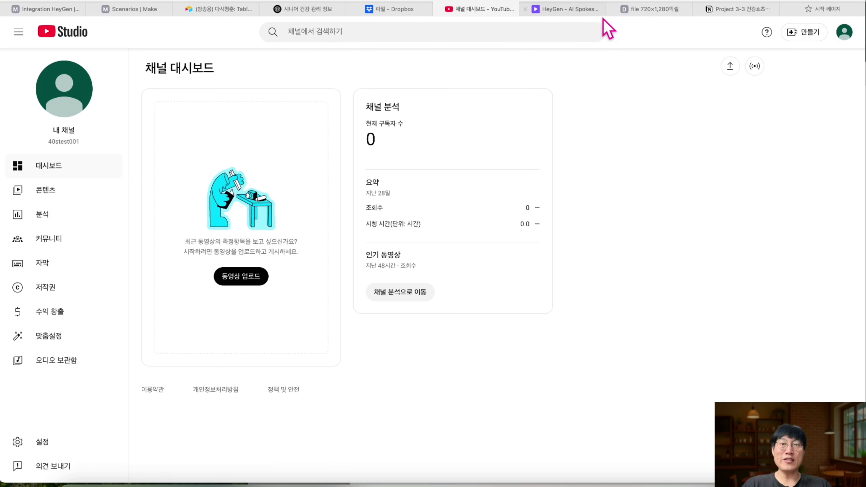
pyautogui.click(60, 11)
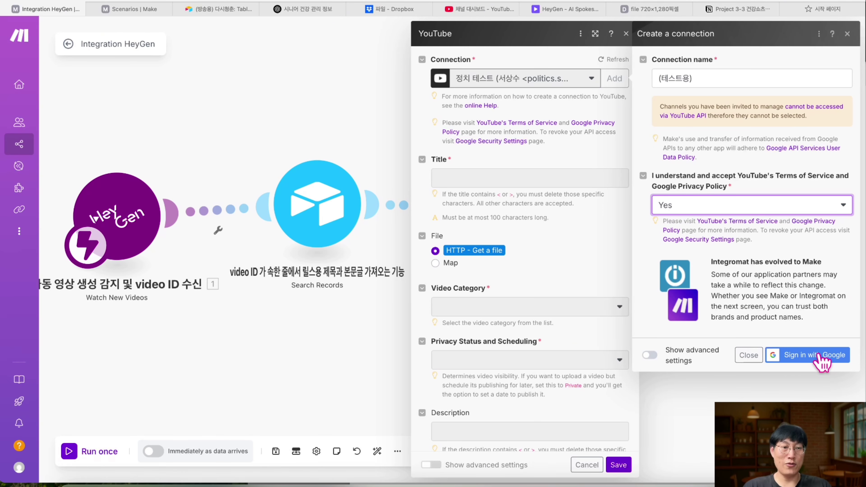
# - Sign in with Google and grant Make all requested YouTube permissions
pyautogui.click(819, 356)
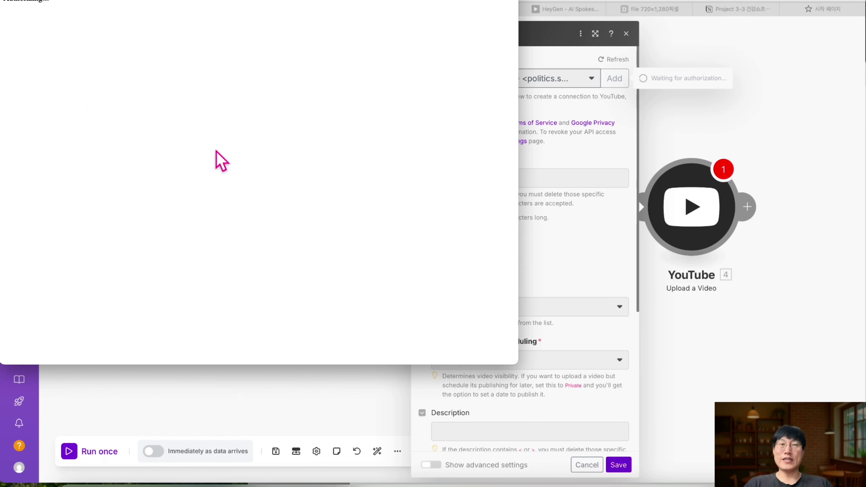
pyautogui.click(336, 182)
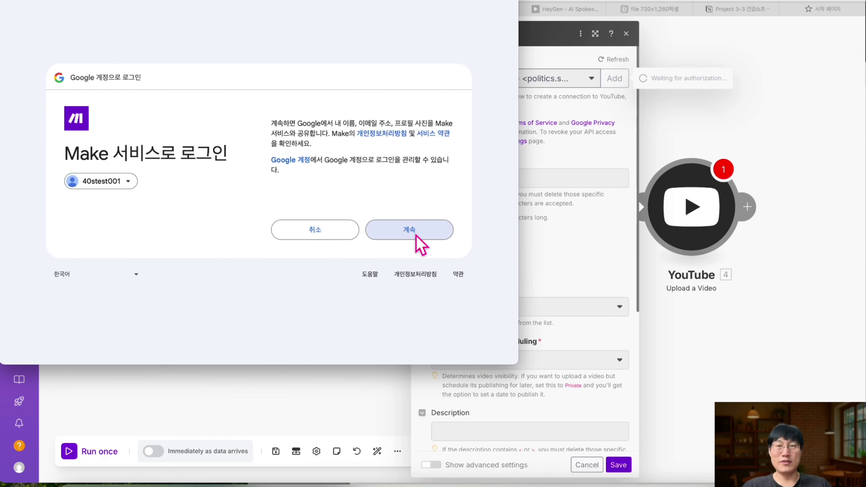
pyautogui.click(409, 230)
pyautogui.click(285, 111)
pyautogui.scroll(-5, 387, 184)
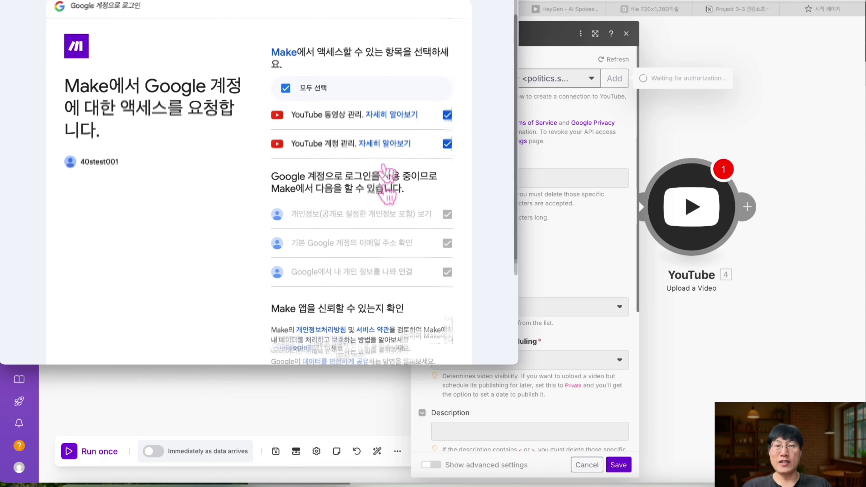
pyautogui.click(408, 276)
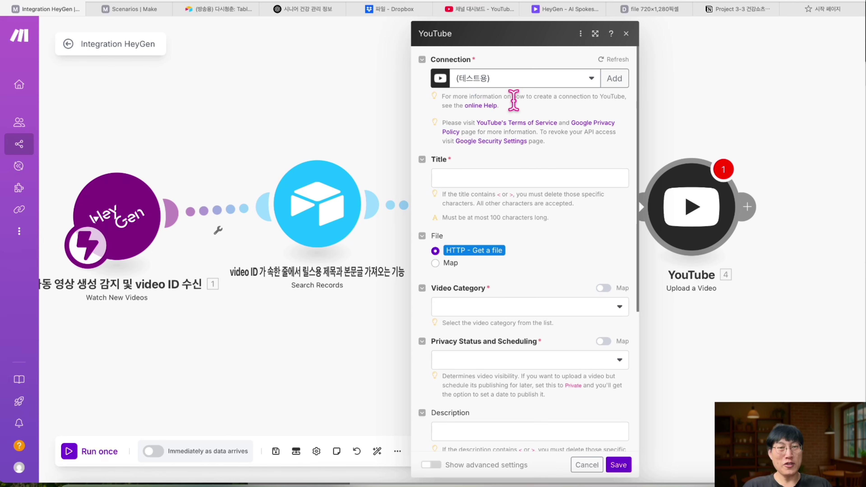
# - Map step 2's 릴스제목 into the YouTube Title field
pyautogui.click(505, 177)
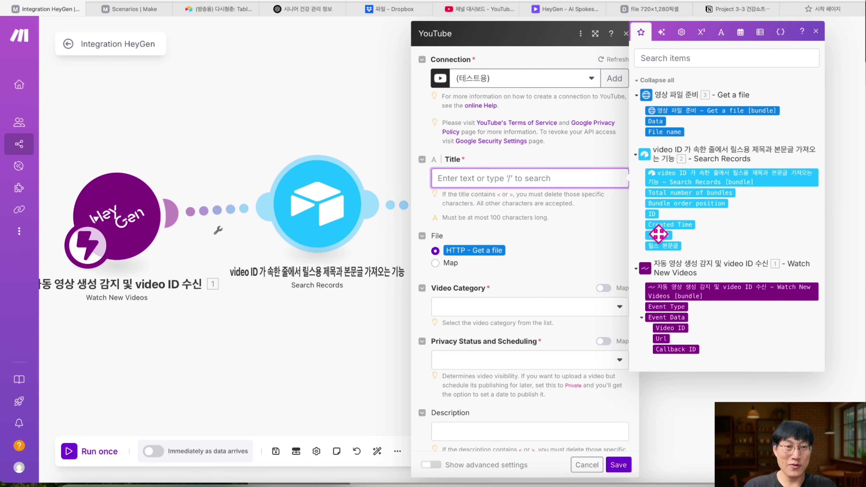
pyautogui.press('super+equal')
pyautogui.press('super+equal')
pyautogui.hscroll(-5, 473, 279)
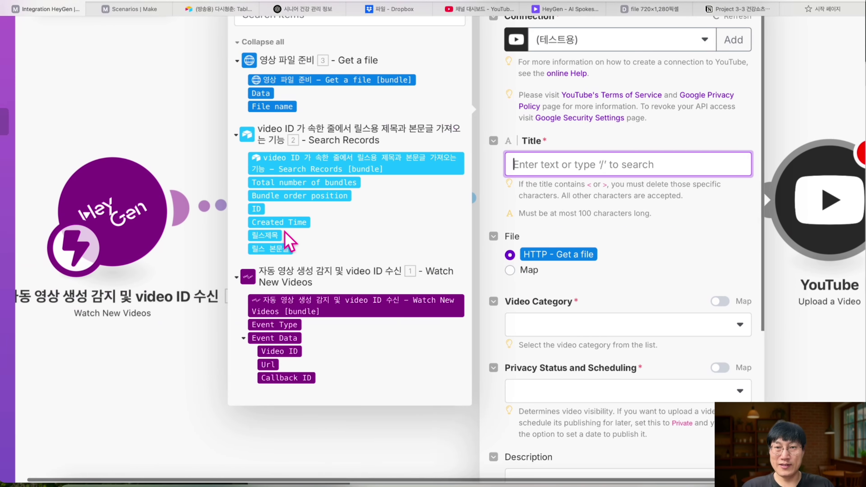
pyautogui.click(272, 236)
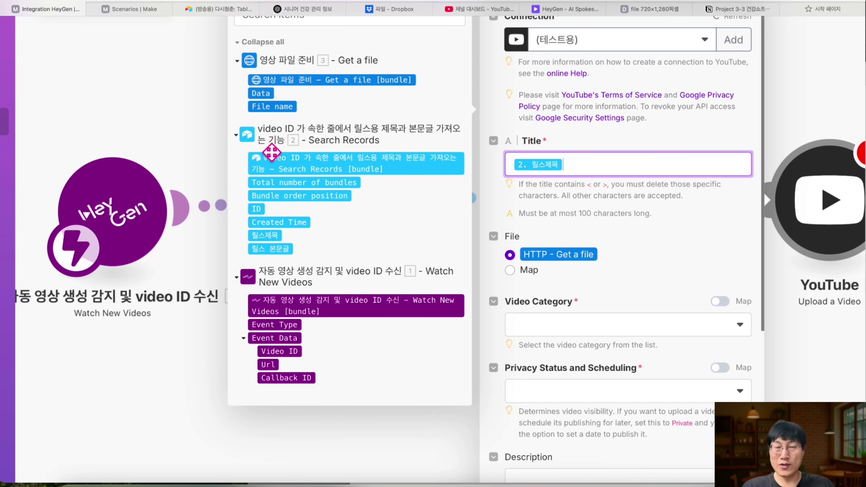
pyautogui.click(204, 8)
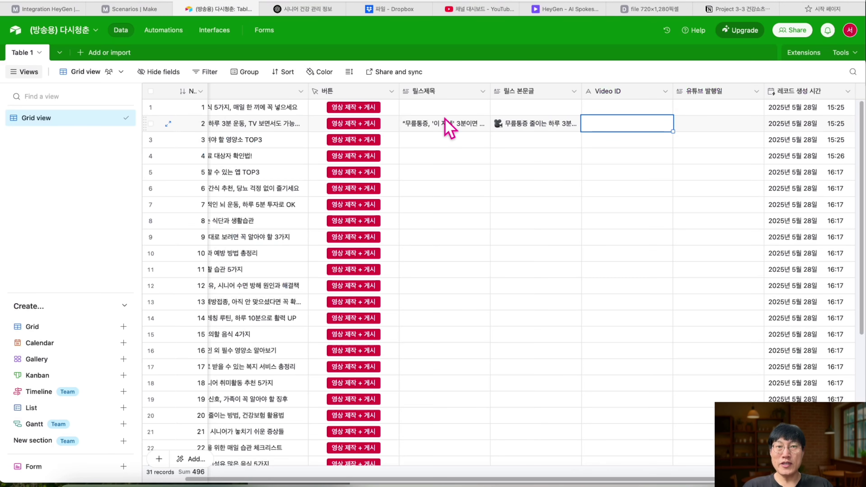
pyautogui.click(56, 13)
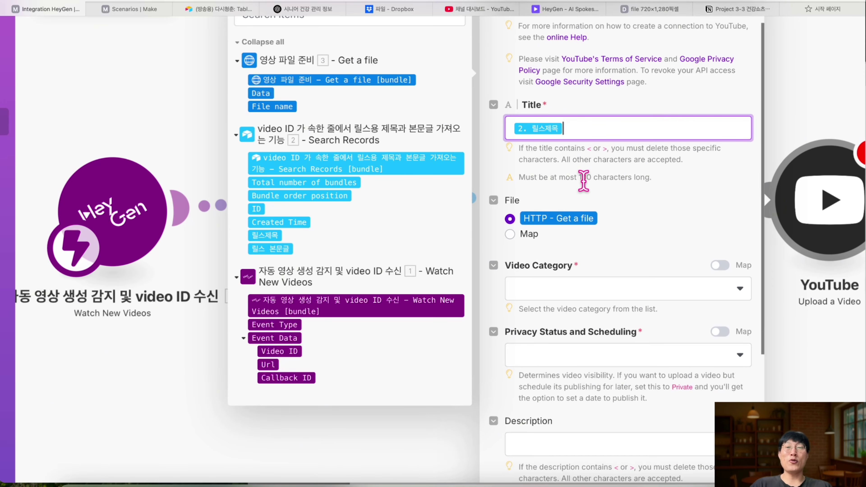
pyautogui.press('super+minus')
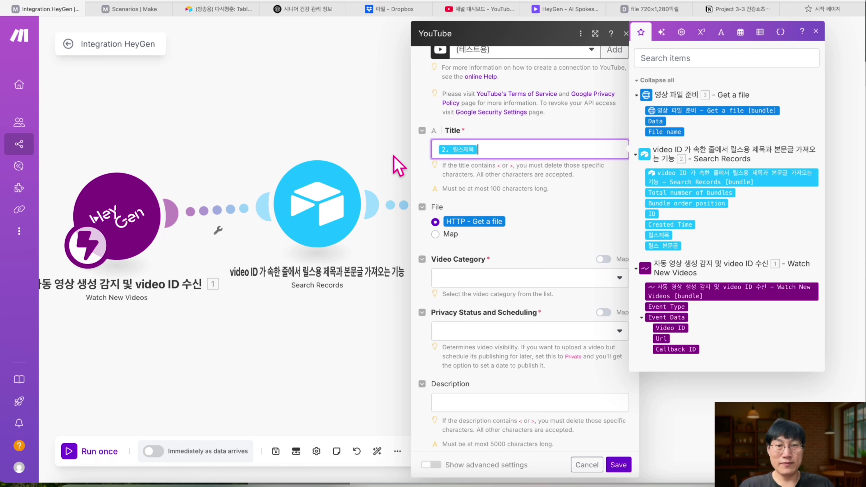
pyautogui.click(614, 464)
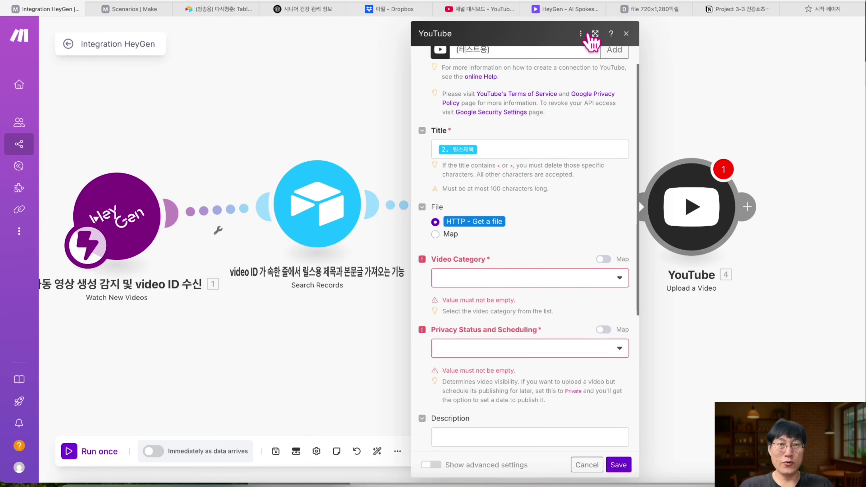
pyautogui.moveTo(516, 33); pyautogui.dragTo(644, 86)
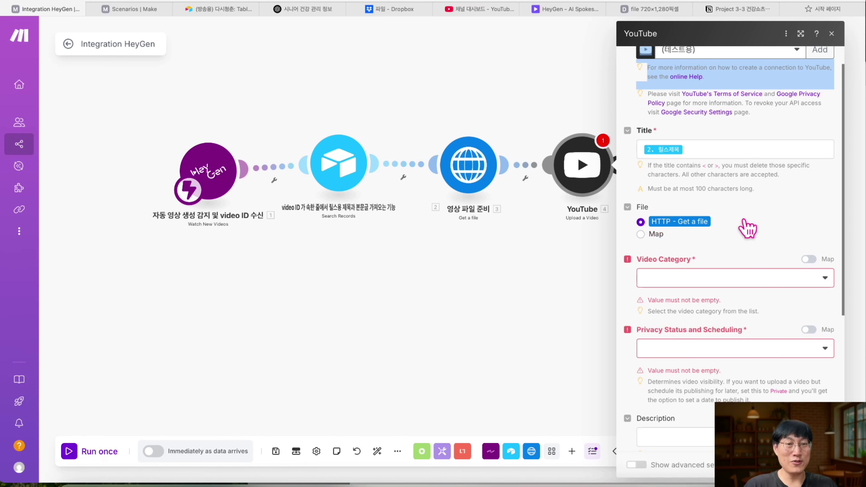
# - Set the YouTube video category to Education
pyautogui.click(699, 282)
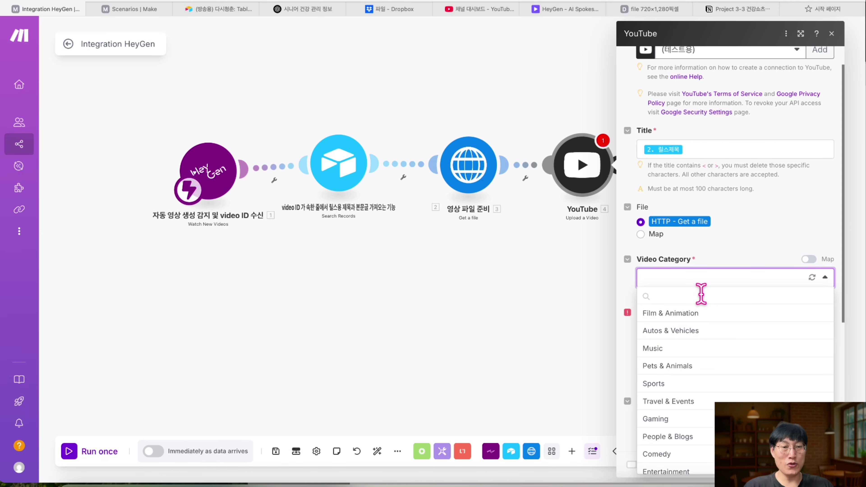
pyautogui.write('edu')
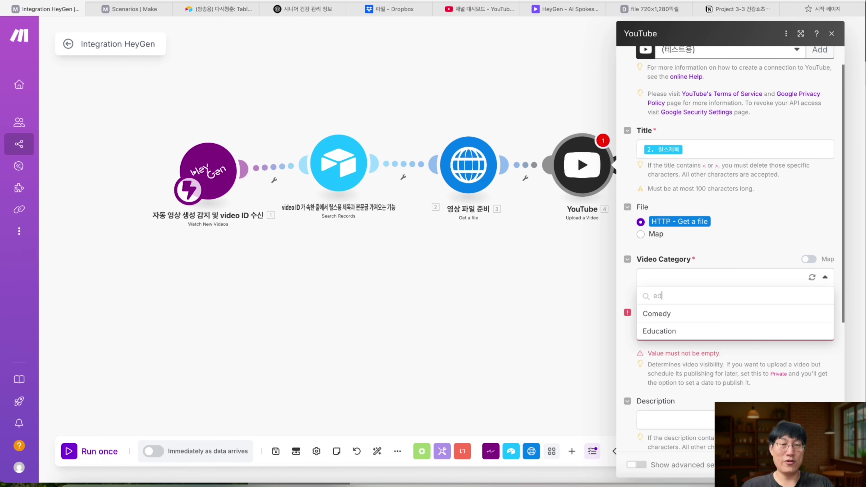
pyautogui.click(670, 313)
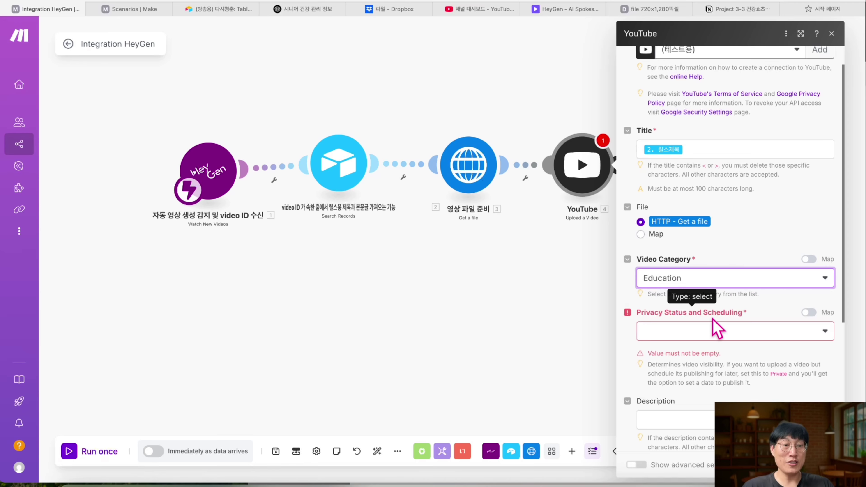
pyautogui.scroll(-2, 714, 328)
pyautogui.scroll(-1, 715, 329)
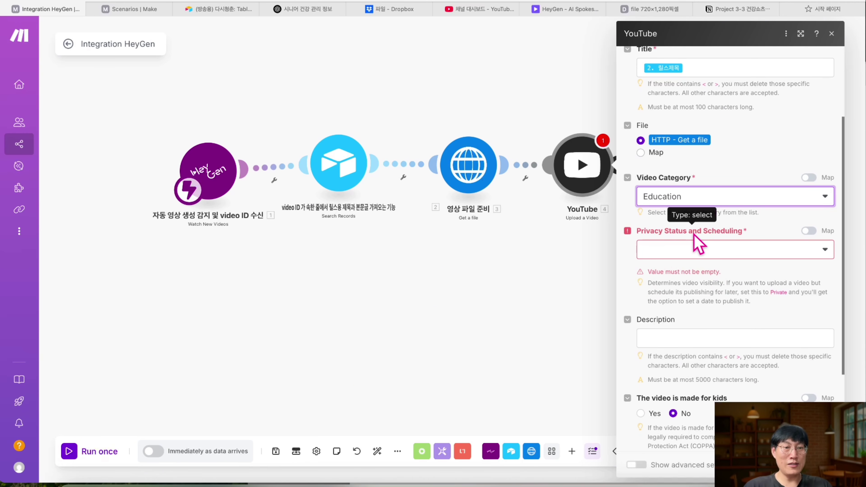
# - Set Privacy Status and Scheduling to Public after comparing Private and Unlisted
pyautogui.click(720, 249)
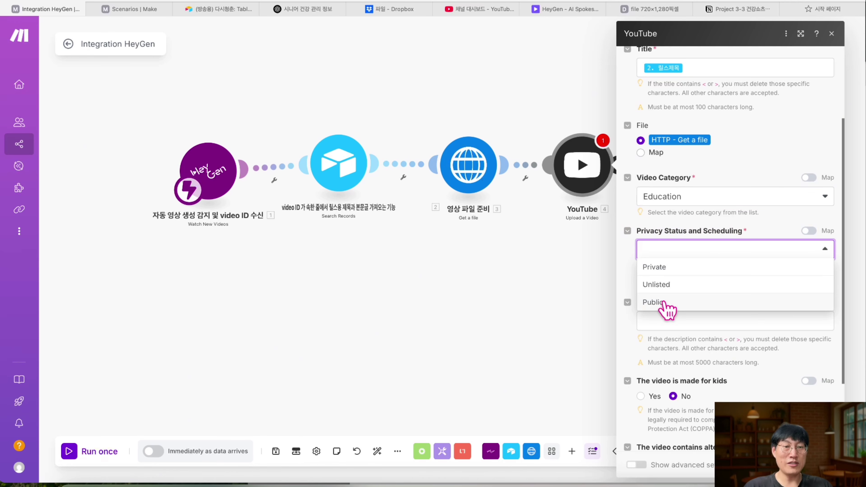
pyautogui.click(664, 303)
pyautogui.click(664, 249)
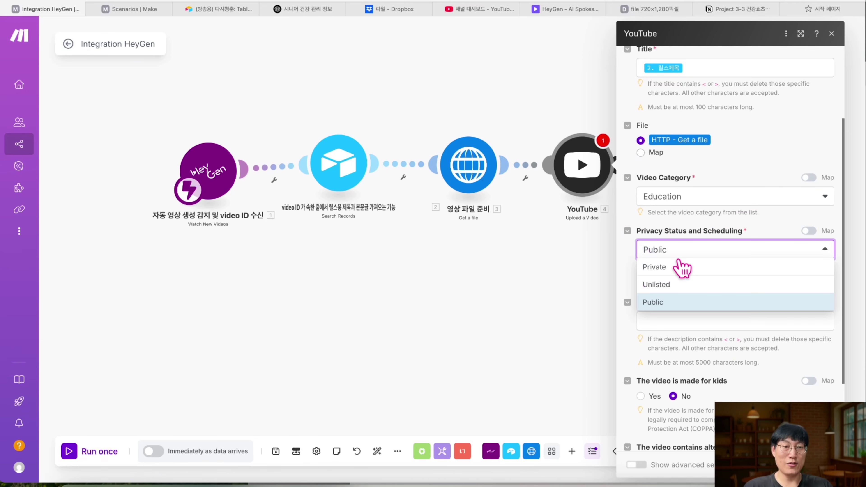
pyautogui.click(676, 267)
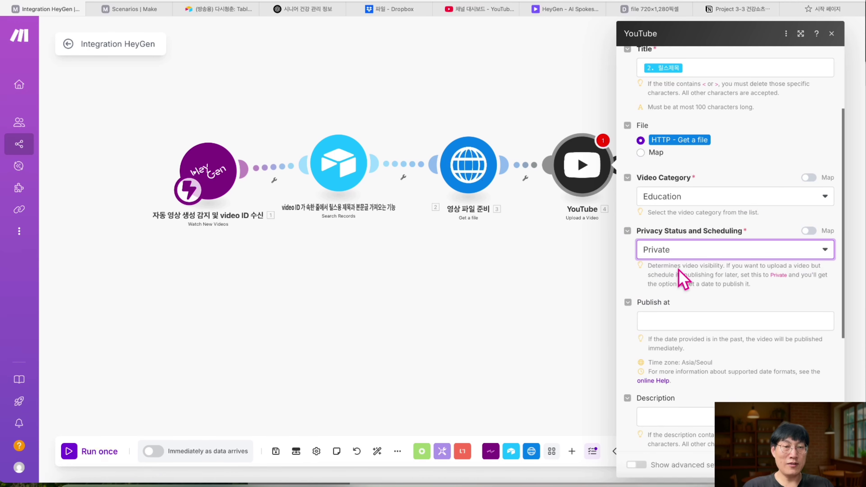
pyautogui.click(689, 255)
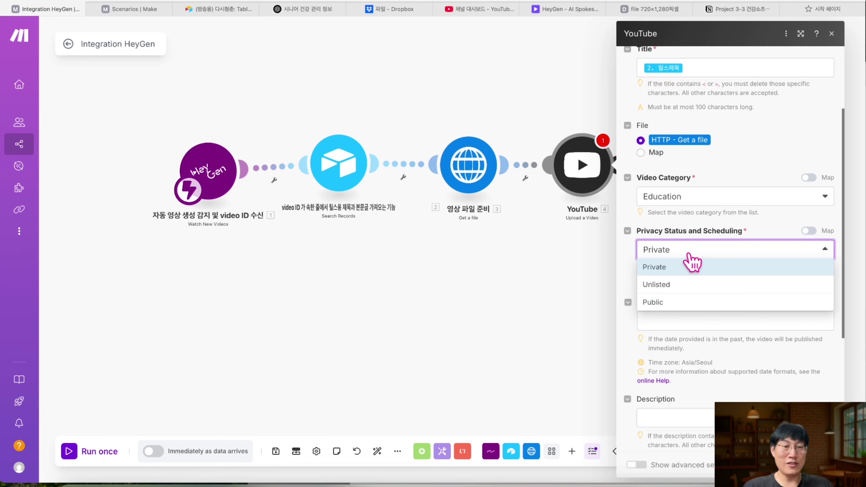
pyautogui.click(674, 286)
pyautogui.click(691, 253)
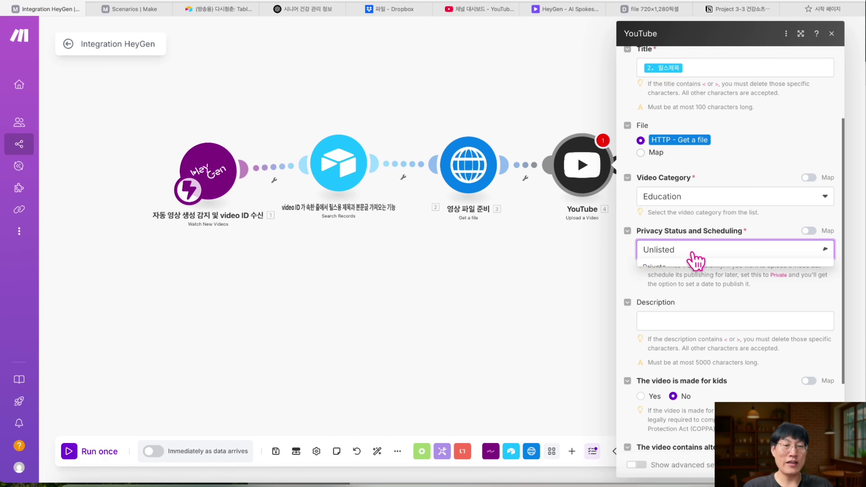
pyautogui.click(674, 300)
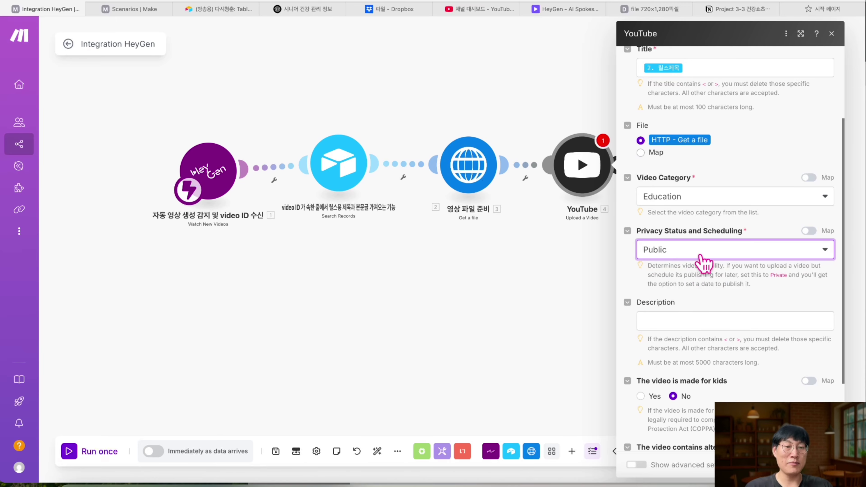
pyautogui.scroll(-2, 694, 277)
pyautogui.click(676, 285)
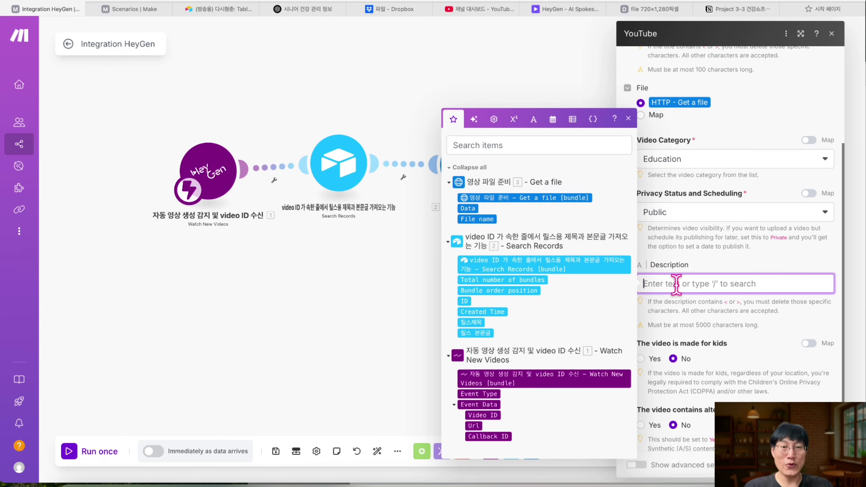
# - Map step 2's 릴스 본문글 into Description, checking row 2's text in Airtable
pyautogui.scroll(-1, 494, 300)
pyautogui.click(477, 320)
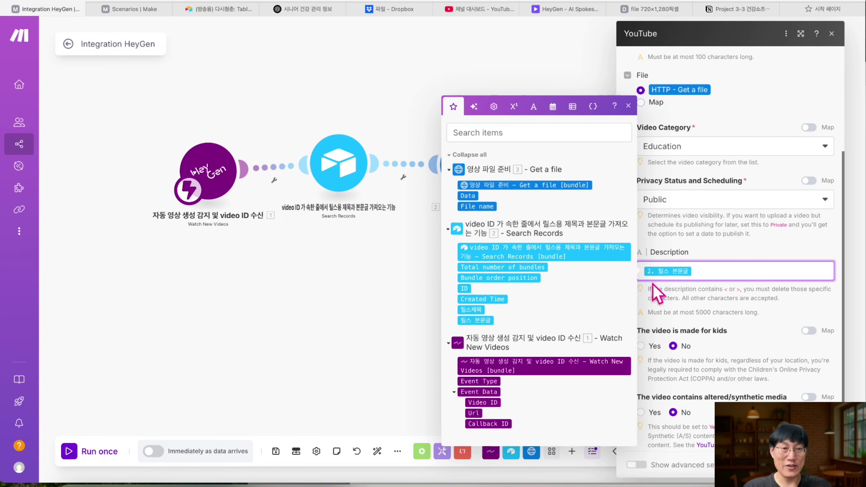
pyautogui.click(202, 9)
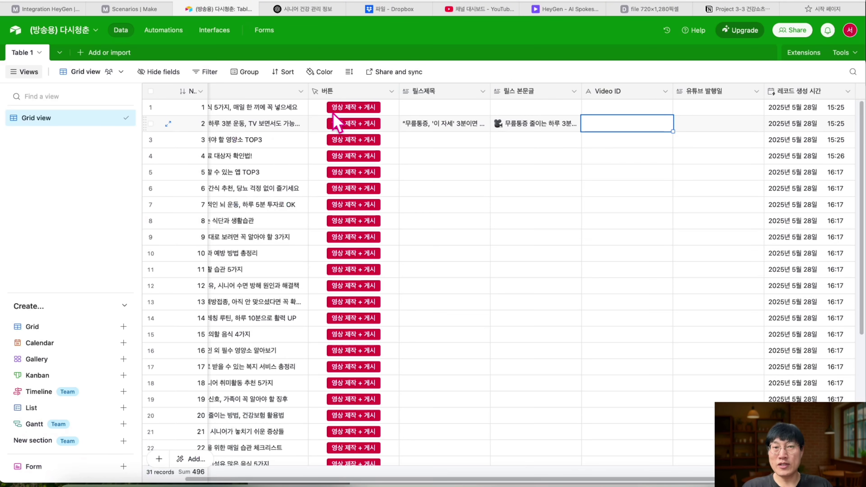
pyautogui.click(531, 128)
pyautogui.click(525, 112)
pyautogui.tripleClick(528, 121)
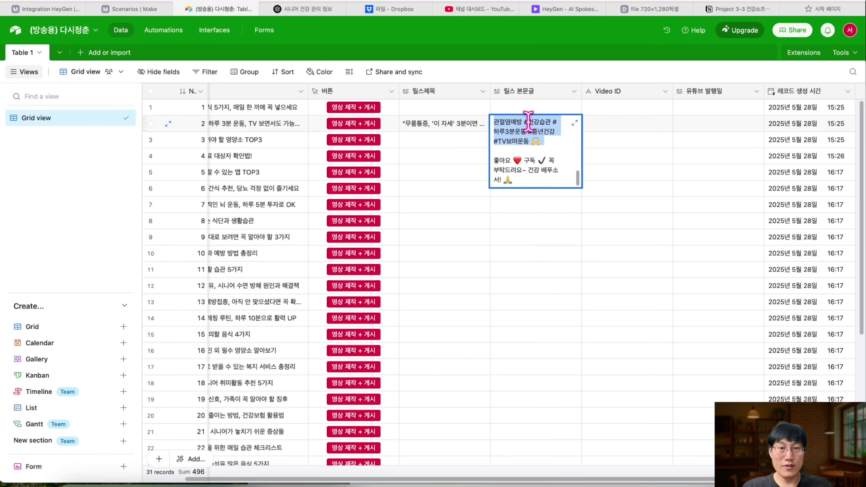
pyautogui.click(574, 123)
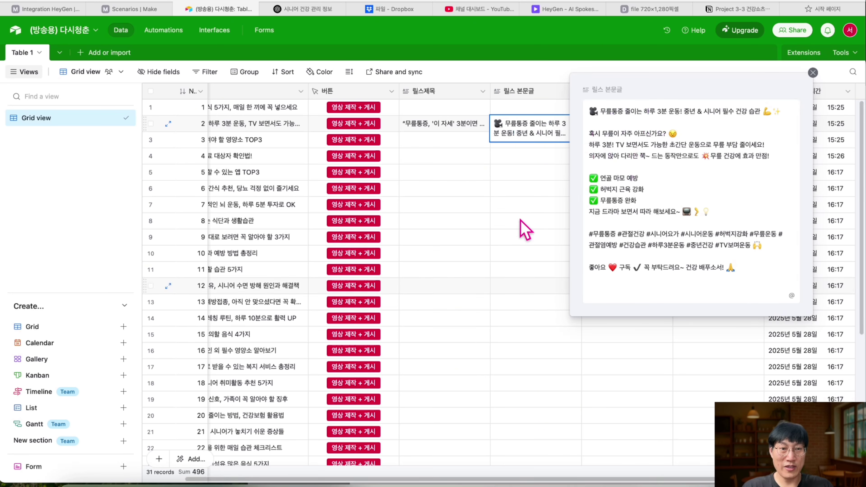
pyautogui.click(38, 10)
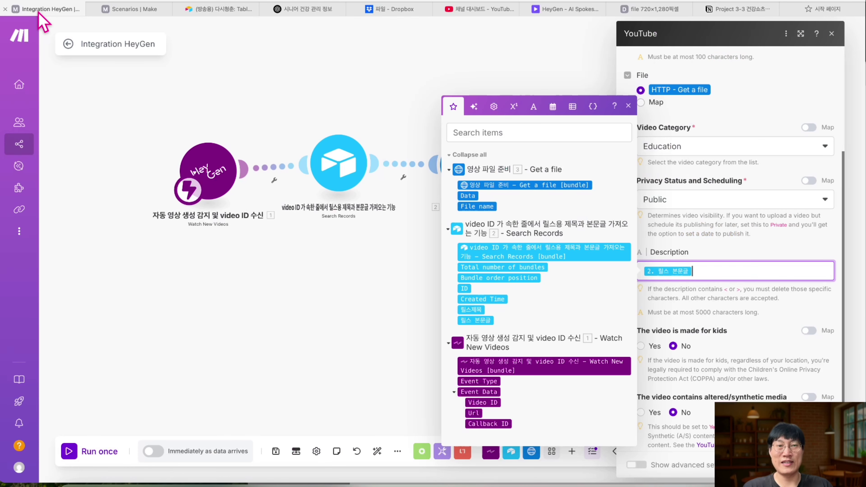
pyautogui.click(683, 304)
# - Mark the video as containing altered or synthetic media: Yes
pyautogui.scroll(-2, 683, 304)
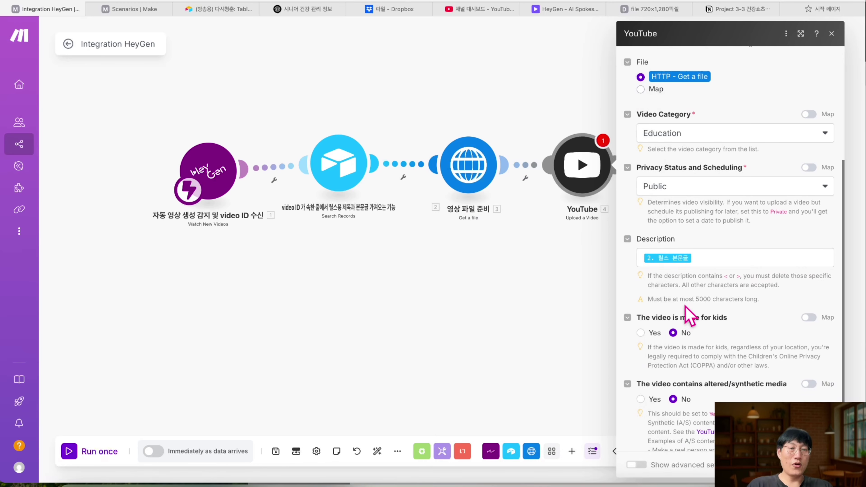
pyautogui.scroll(-1, 724, 287)
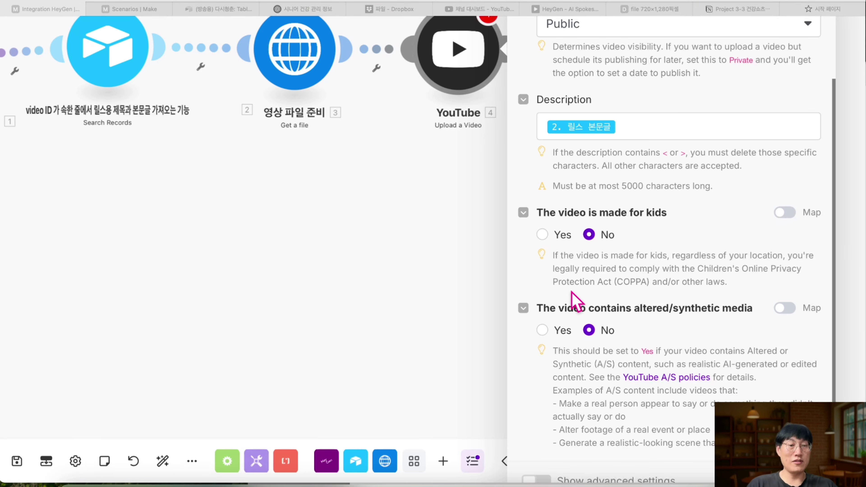
pyautogui.scroll(-1, 576, 302)
pyautogui.click(543, 307)
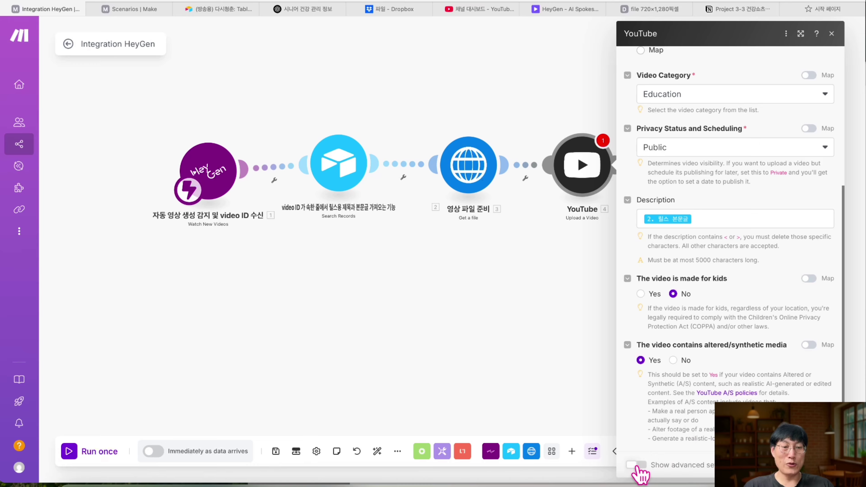
# - Expand the YouTube module's advanced settings and add the tag 건강상식
pyautogui.click(636, 465)
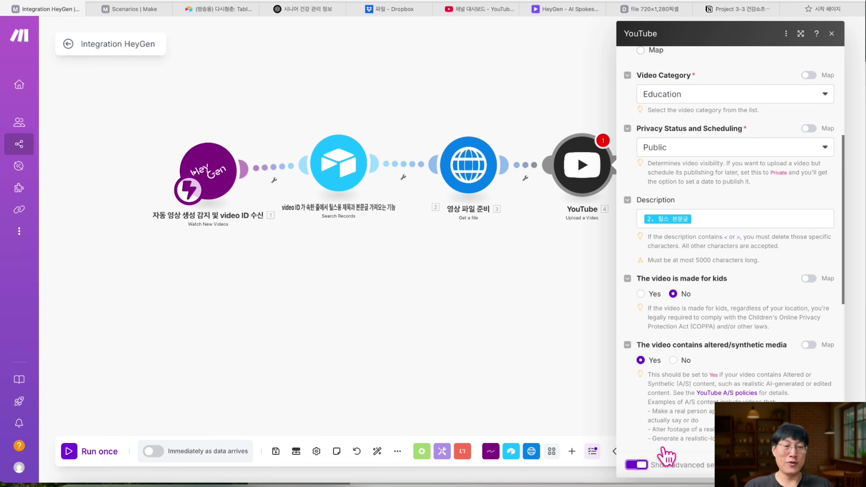
pyautogui.scroll(-8, 657, 443)
pyautogui.scroll(2, 680, 448)
pyautogui.scroll(-2, 680, 341)
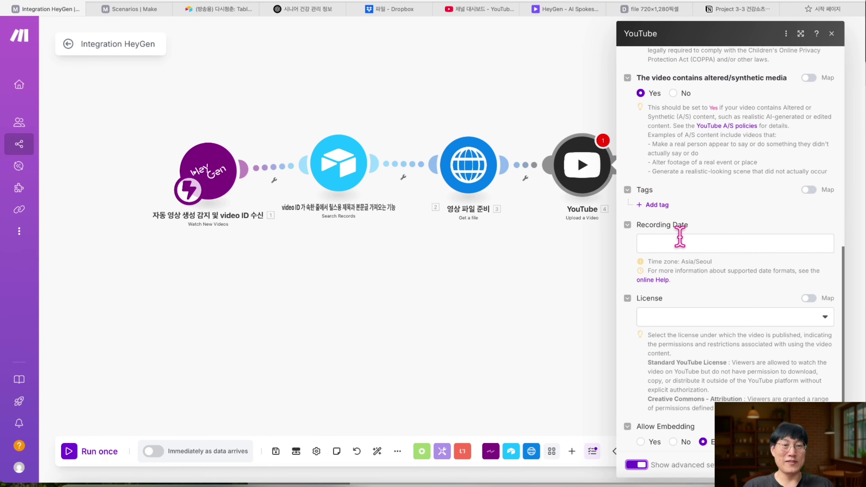
pyautogui.click(658, 205)
pyautogui.click(703, 223)
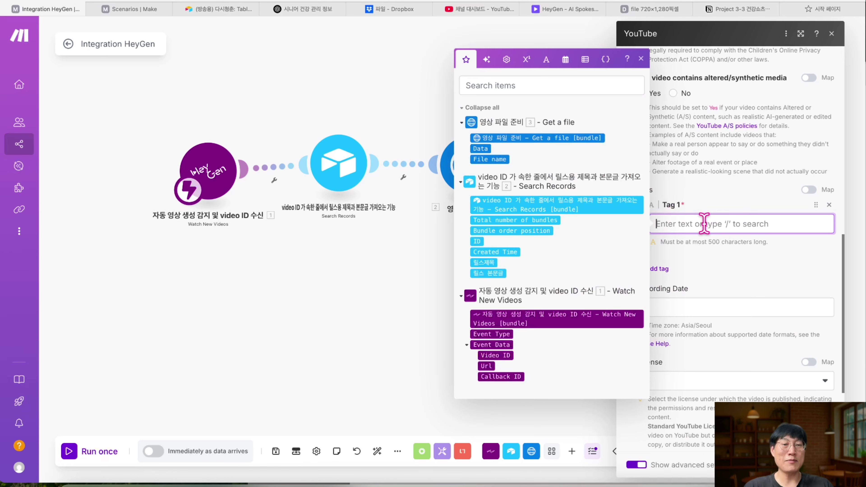
pyautogui.write('ㅏ')
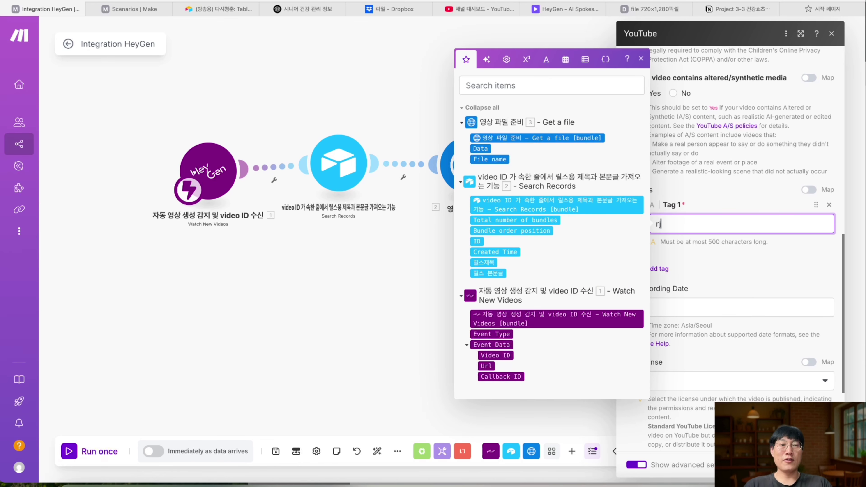
pyautogui.write('강상식')
pyautogui.moveTo(796, 224); pyautogui.dragTo(688, 225)
pyautogui.press('BackSpace')
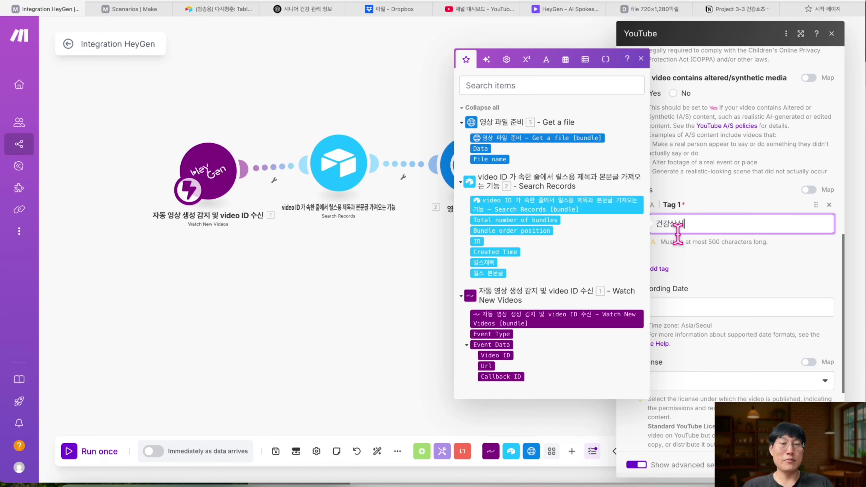
pyautogui.click(676, 260)
# - Add the tags 다시청춘 and 식품정보 to the YouTube upload
pyautogui.click(653, 270)
pyautogui.scroll(-2, 651, 272)
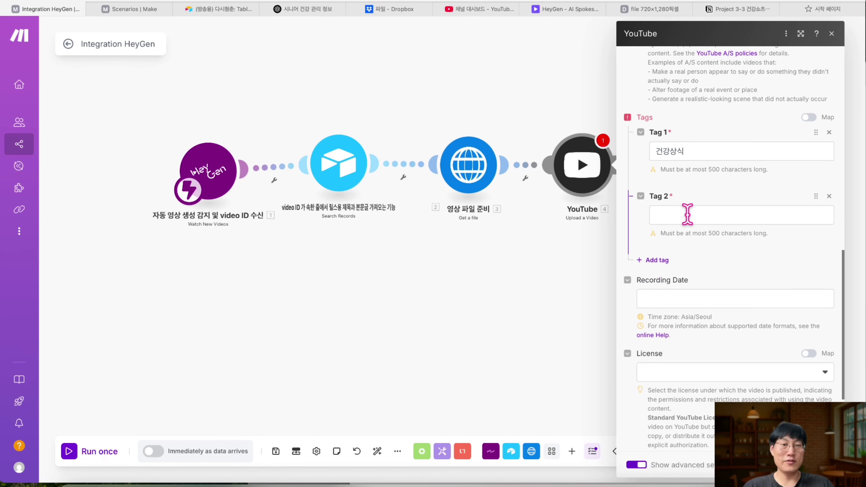
pyautogui.click(686, 215)
pyautogui.write('대')
pyautogui.write('청춘')
pyautogui.click(771, 246)
pyautogui.scroll(-1, 772, 246)
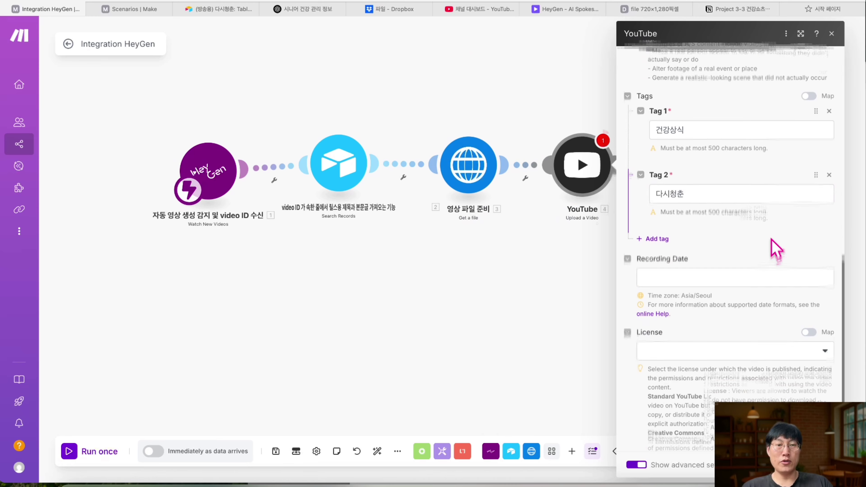
pyautogui.click(653, 236)
pyautogui.click(661, 235)
pyautogui.write('시ㅅ')
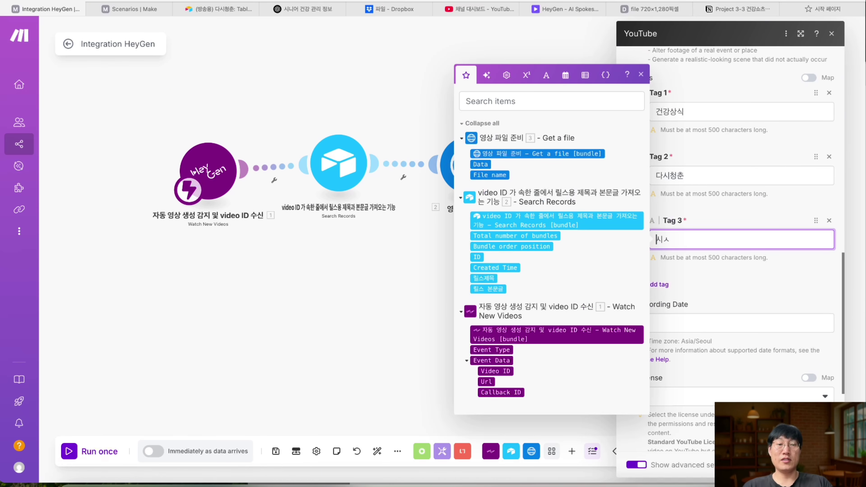
pyautogui.write('품정보')
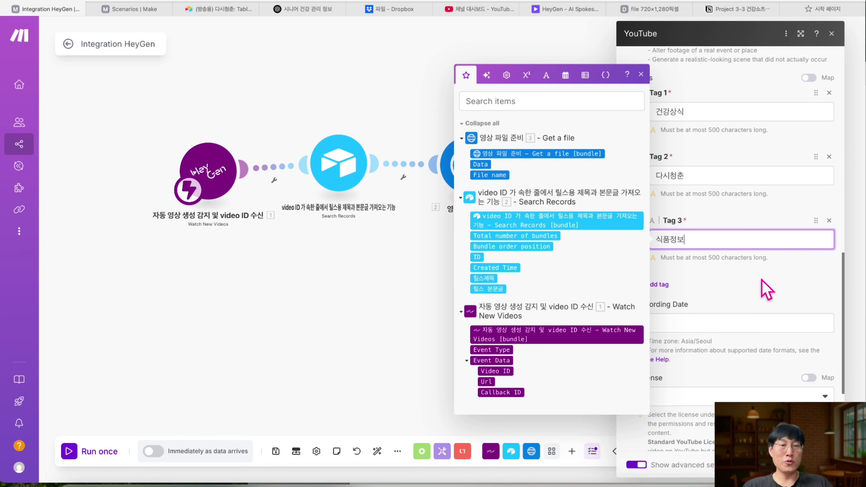
pyautogui.click(765, 290)
pyautogui.scroll(-2, 734, 262)
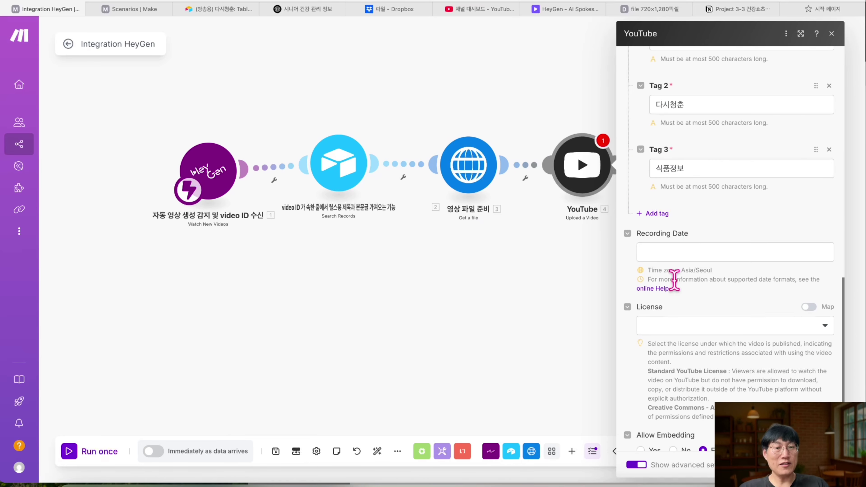
pyautogui.scroll(-3, 671, 282)
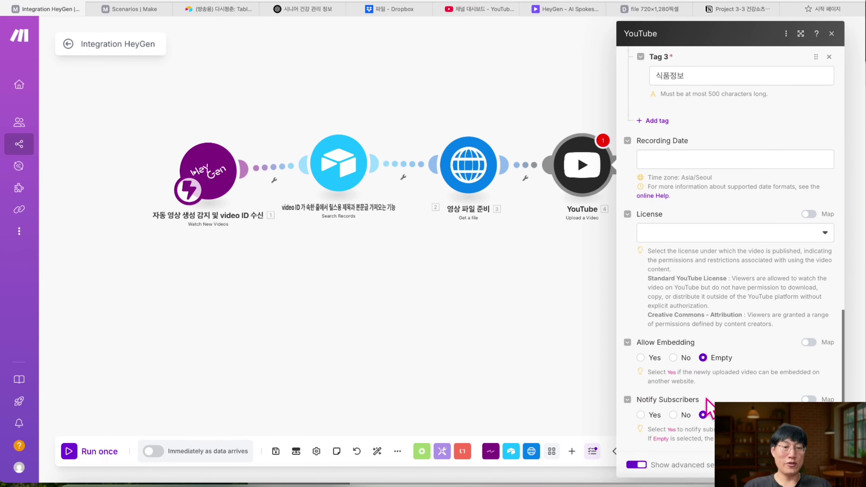
pyautogui.scroll(10, 663, 256)
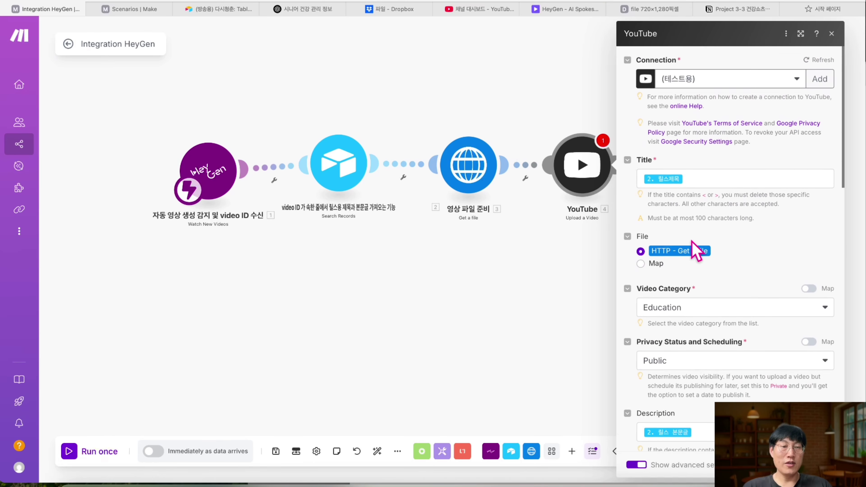
pyautogui.scroll(-5, 642, 213)
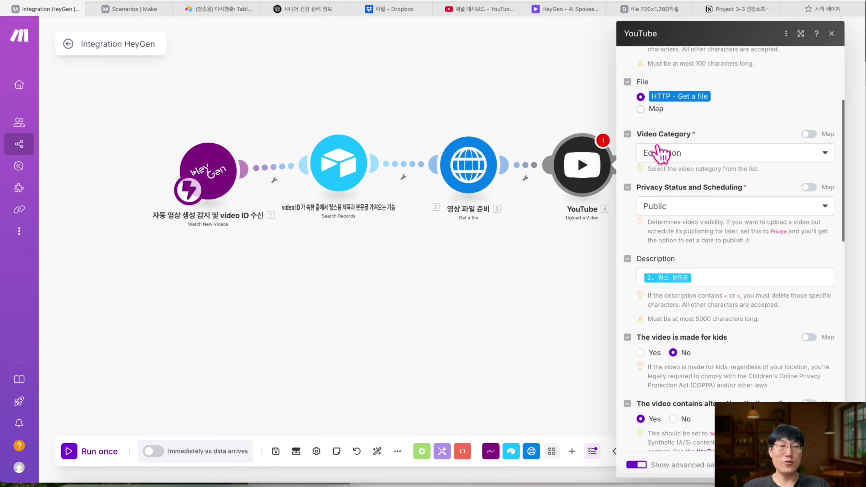
pyautogui.scroll(-7, 672, 275)
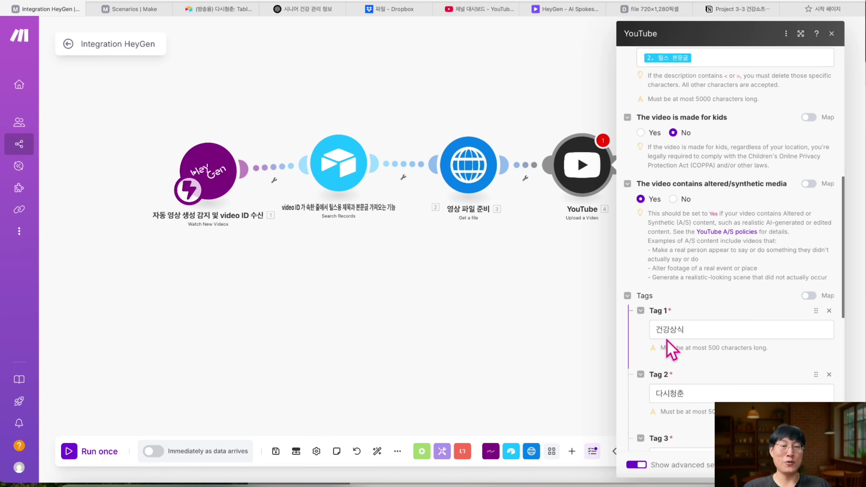
pyautogui.scroll(-10, 670, 384)
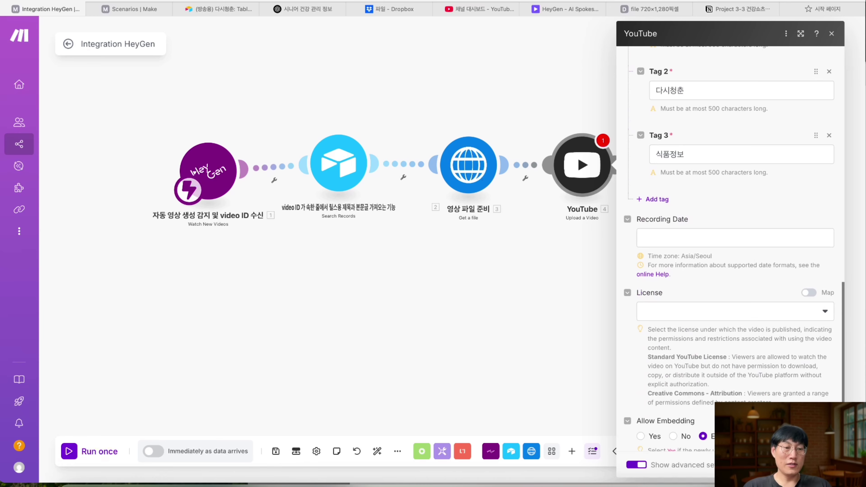
# - Rename the YouTube module to 유튜브 쇼츠 업로드, then switch to the Airtable base
pyautogui.press('Escape')
pyautogui.rightClick(594, 167)
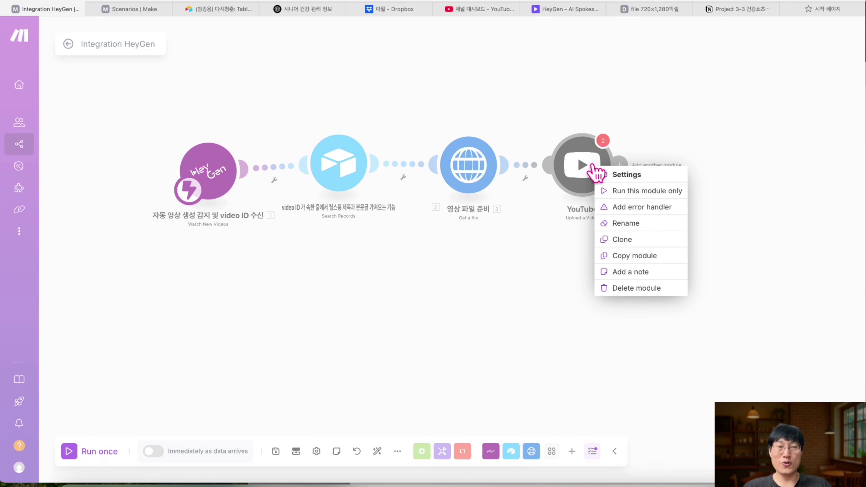
pyautogui.press('Escape')
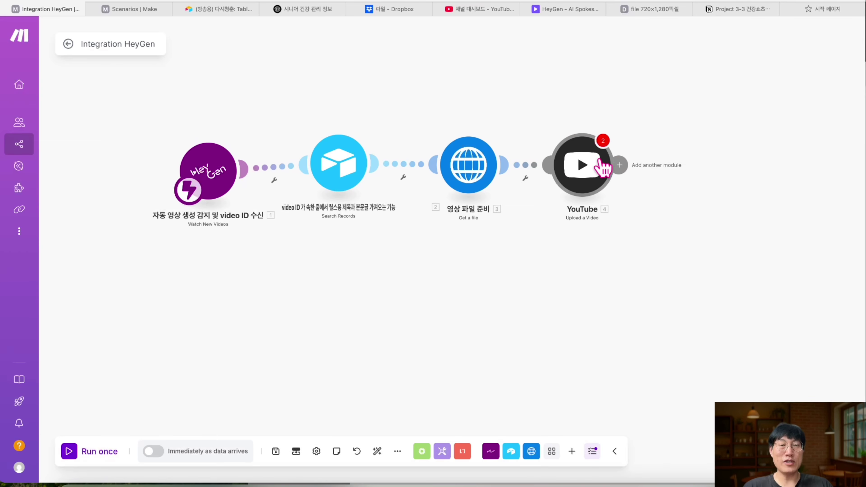
pyautogui.click(600, 168)
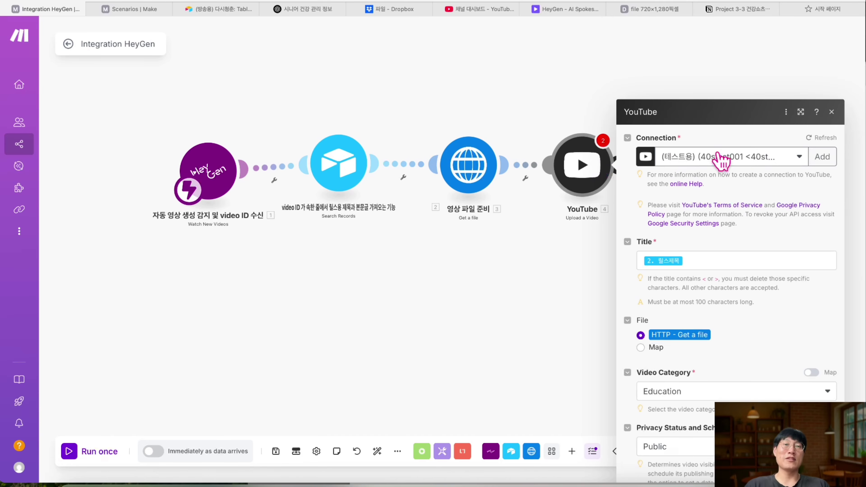
pyautogui.scroll(-15, 726, 215)
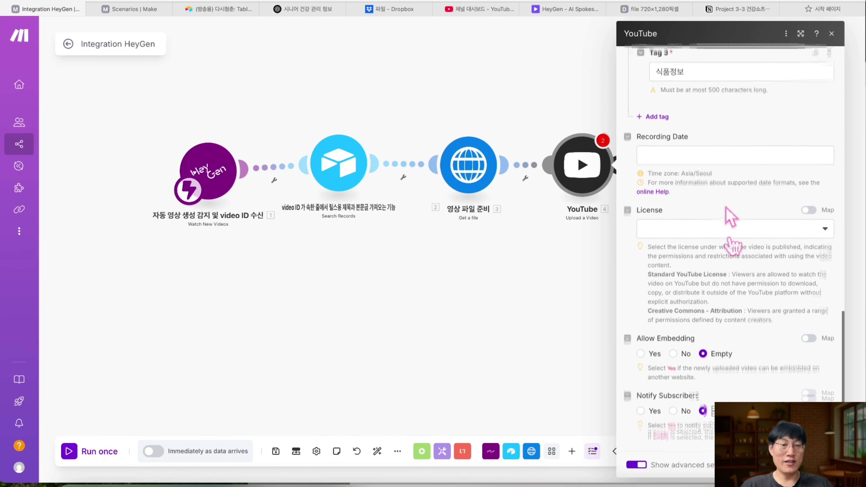
pyautogui.scroll(6, 719, 280)
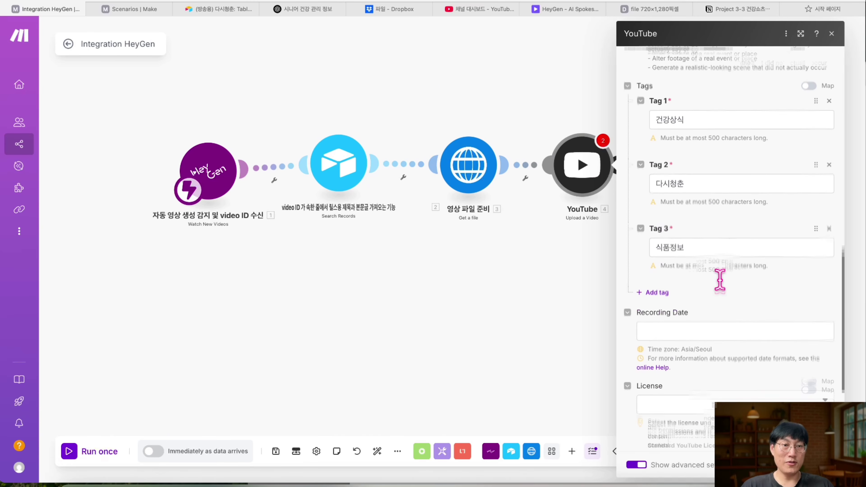
pyautogui.scroll(3, 719, 279)
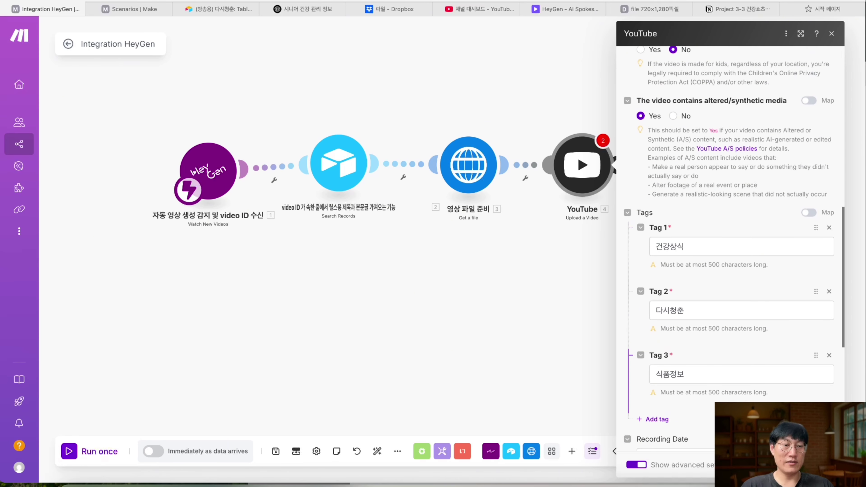
pyautogui.write('유튜브 쇼츠 업로드')
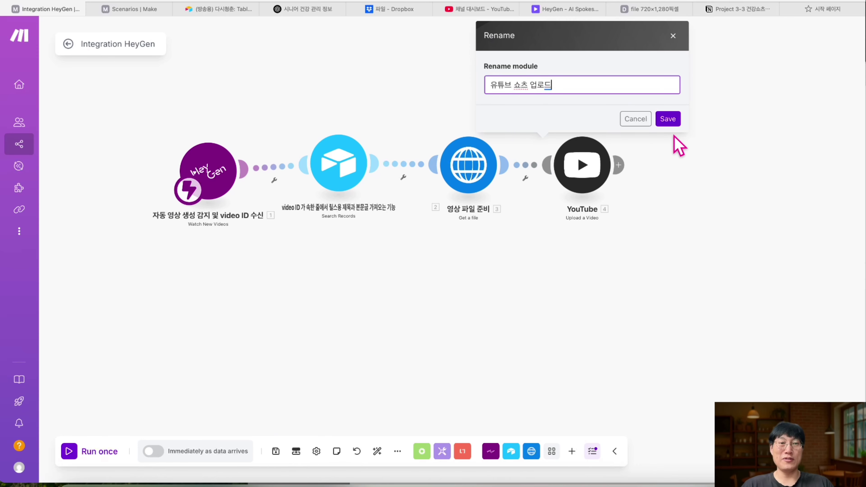
pyautogui.click(667, 118)
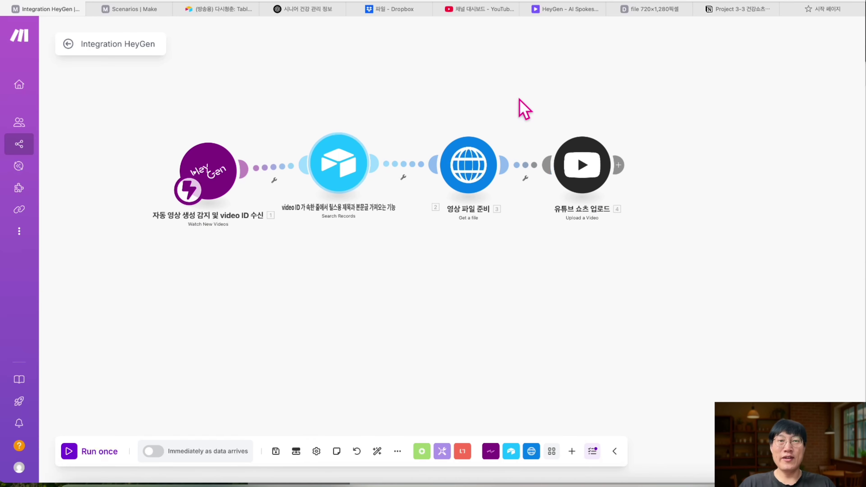
pyautogui.click(215, 9)
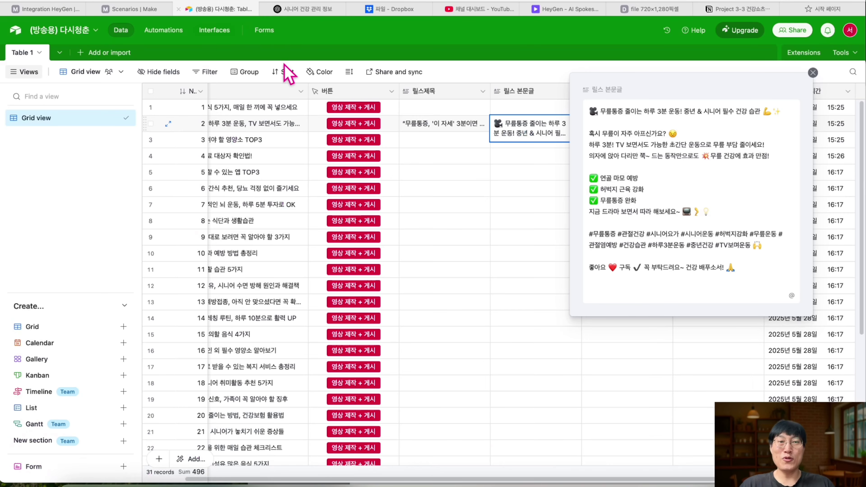
# - Collapse the 릴스 본문글 text, check row 2's empty 유튜브 발행일 cell, and return to Make
pyautogui.click(442, 140)
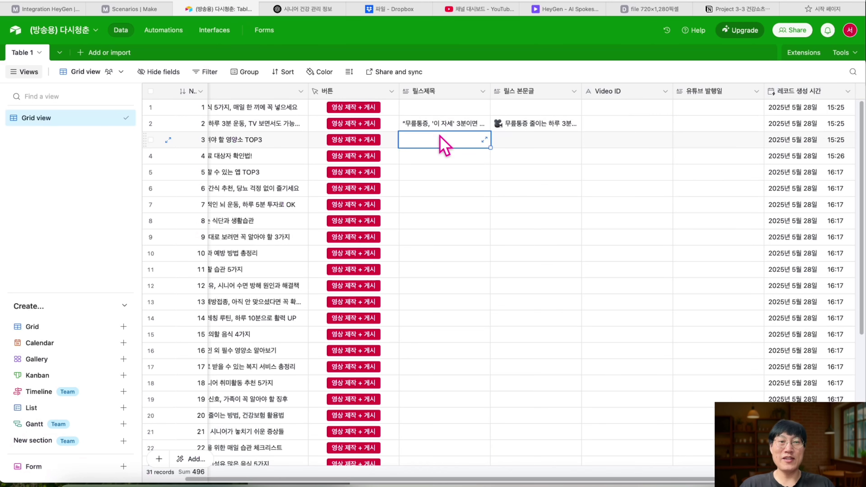
pyautogui.click(724, 127)
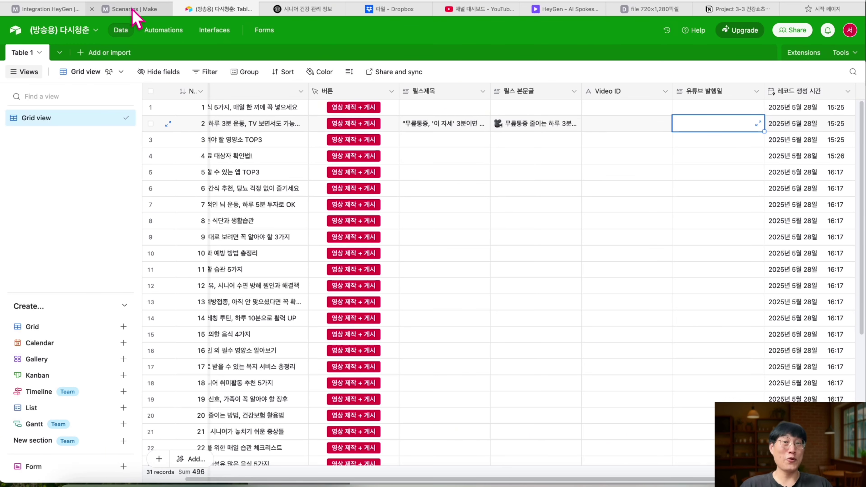
pyautogui.click(48, 8)
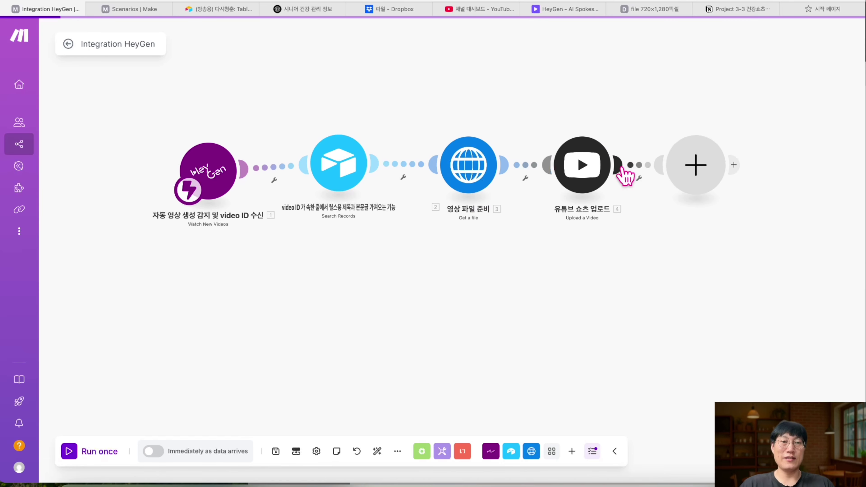
# - Add an Airtable Update a Record module on the (방송용) 다시청춘 base's Table 1
pyautogui.click(692, 173)
pyautogui.click(500, 103)
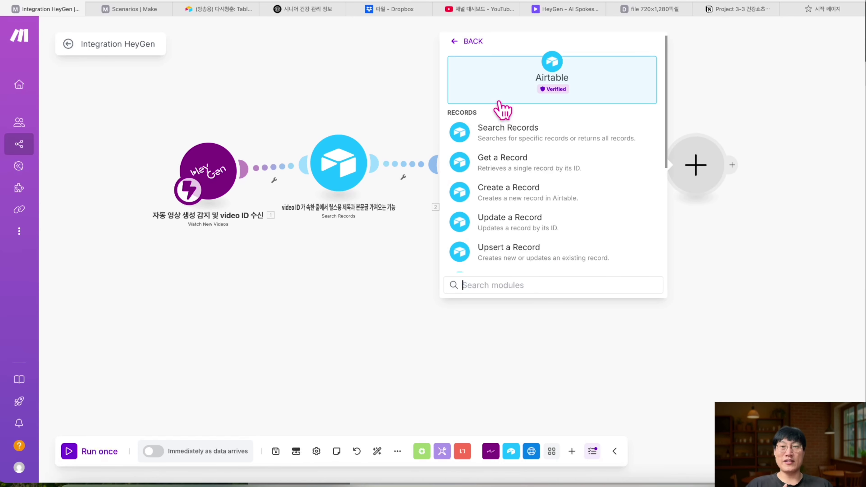
pyautogui.scroll(-1, 517, 181)
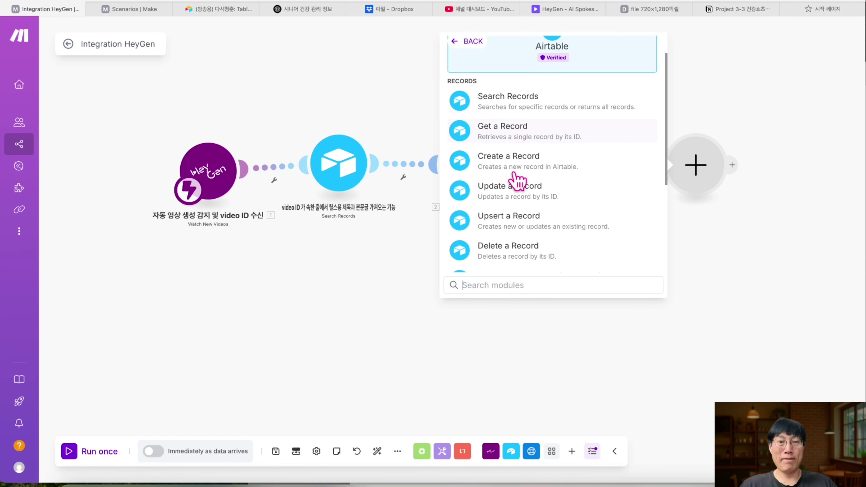
pyautogui.click(540, 201)
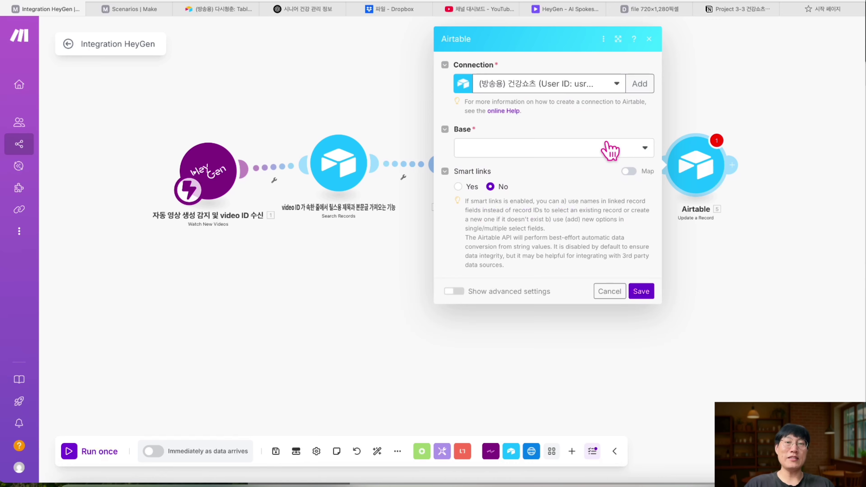
pyautogui.click(609, 150)
pyautogui.click(573, 165)
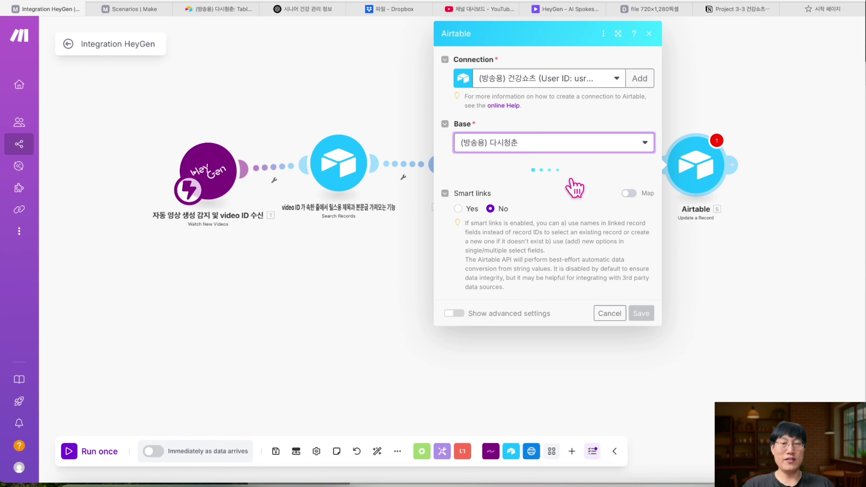
pyautogui.click(566, 186)
pyautogui.click(537, 200)
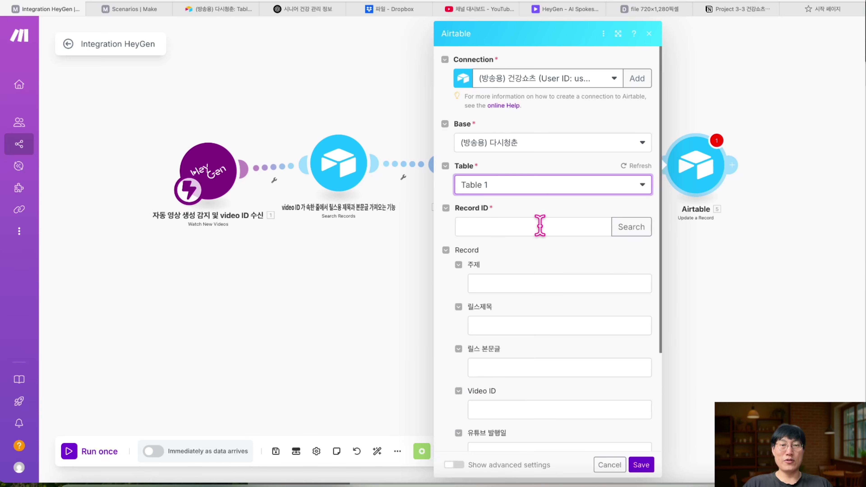
# - Map the Search Records step's ID into the Record ID field
pyautogui.click(540, 225)
pyautogui.scroll(-10, 702, 186)
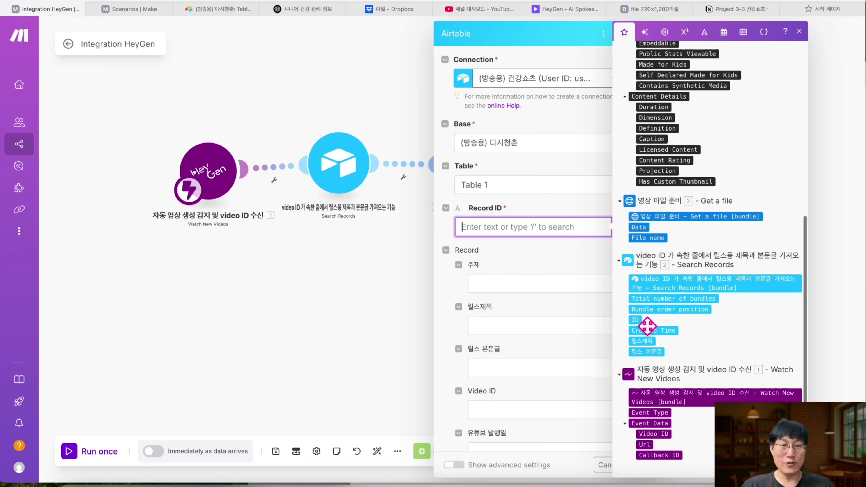
pyautogui.moveTo(637, 319); pyautogui.dragTo(634, 320)
pyautogui.click(536, 273)
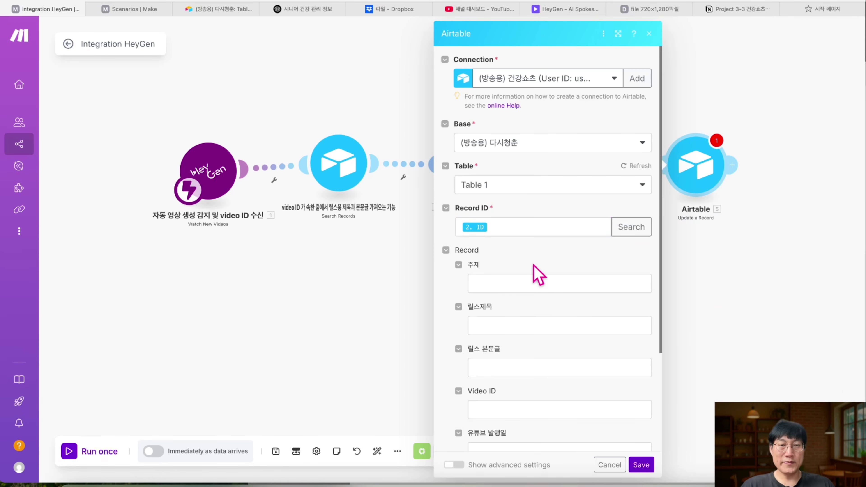
pyautogui.scroll(-3, 539, 274)
pyautogui.scroll(-2, 539, 275)
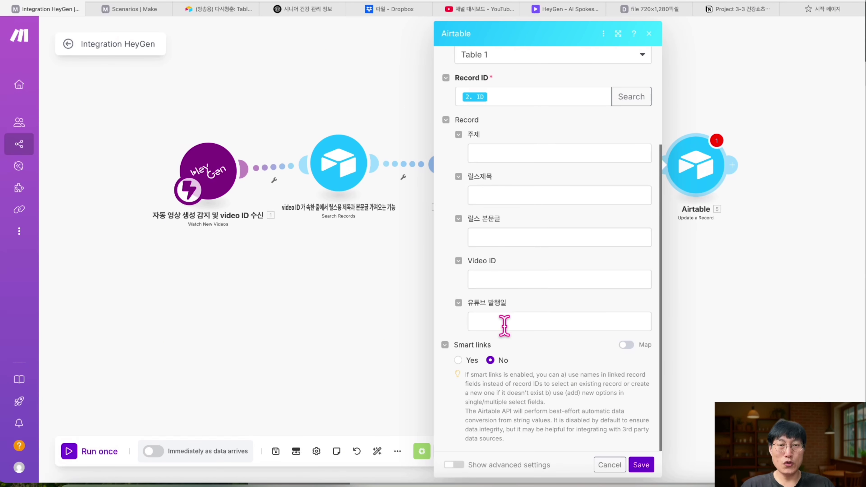
# - Fill 유튜브 발행일 with formatDate, using the now variable as the date
pyautogui.click(505, 322)
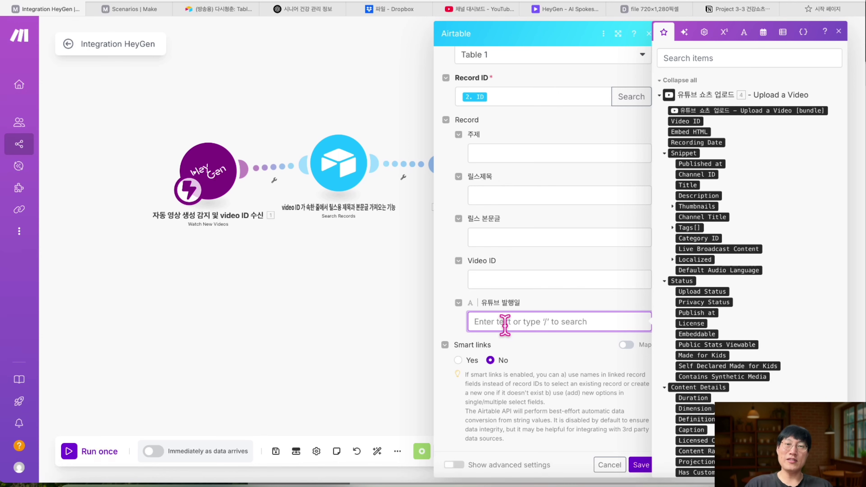
pyautogui.click(715, 57)
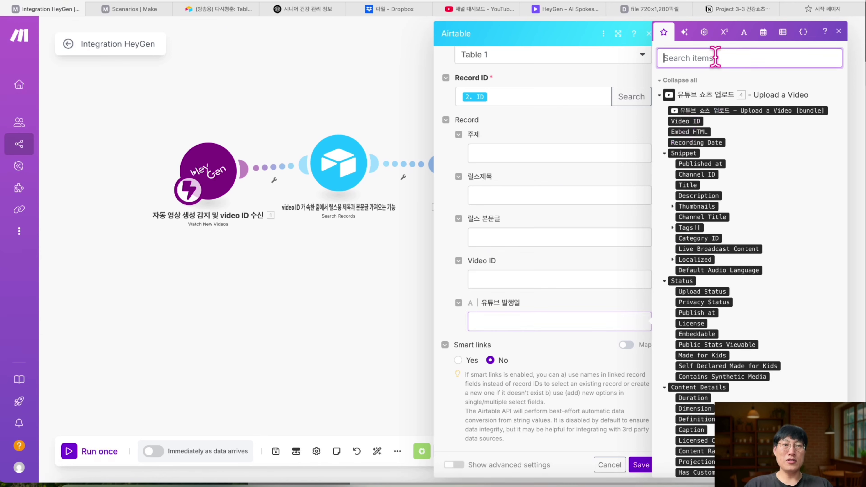
pyautogui.write('for')
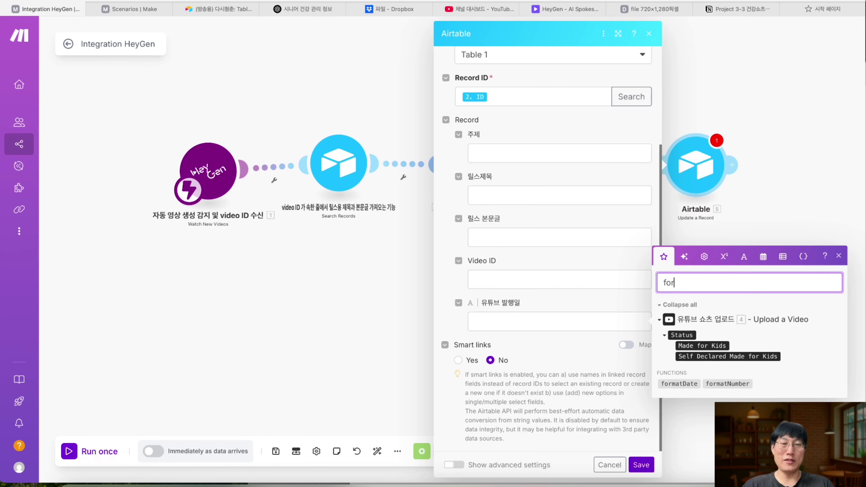
pyautogui.click(684, 384)
pyautogui.moveTo(684, 384); pyautogui.dragTo(554, 324)
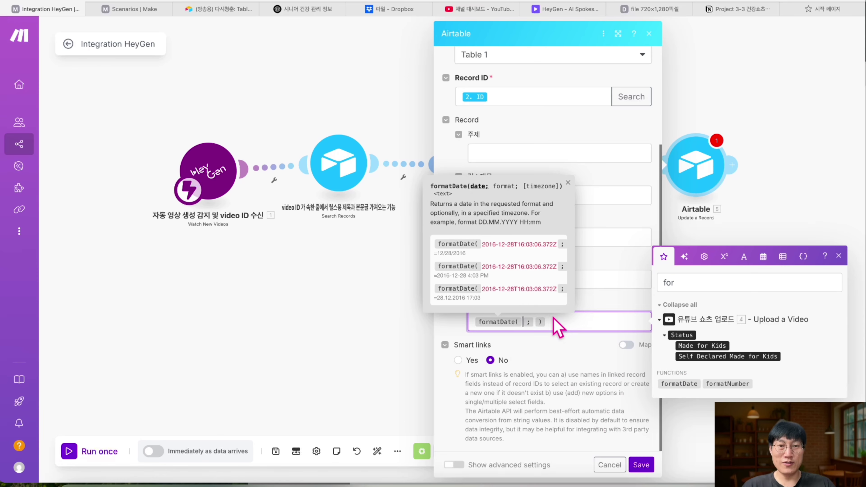
pyautogui.doubleClick(699, 284)
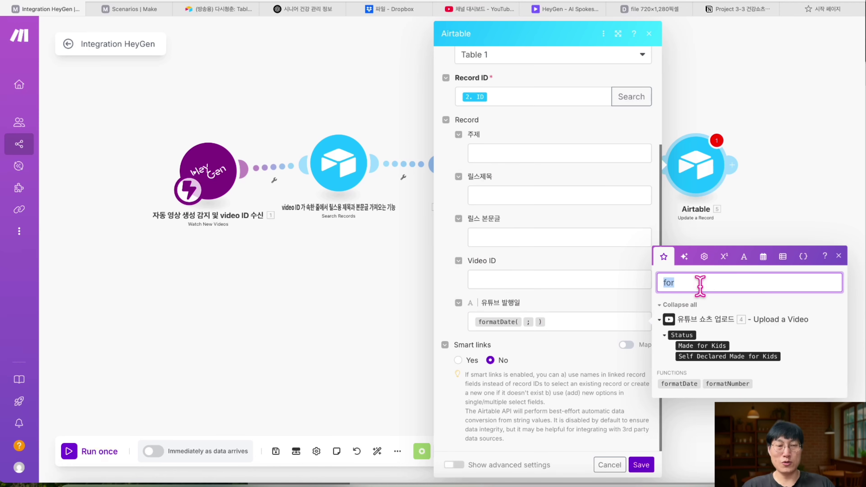
pyautogui.press('BackSpace')
pyautogui.write('now')
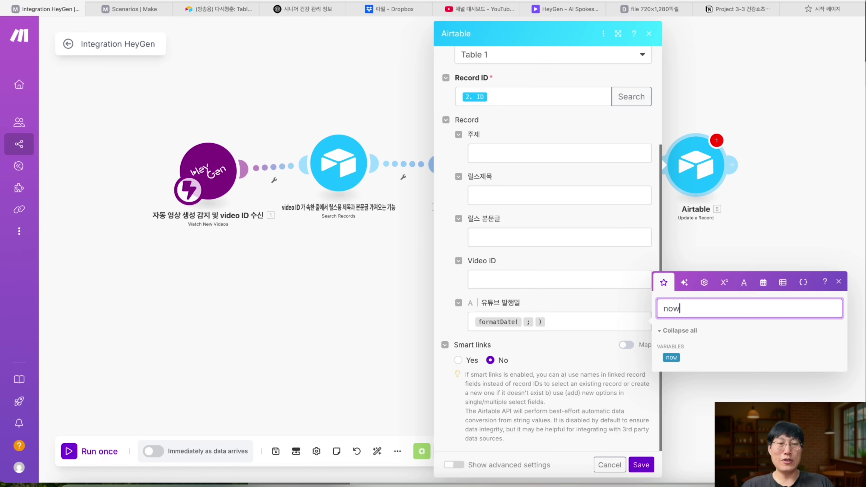
pyautogui.moveTo(671, 357); pyautogui.dragTo(525, 326)
pyautogui.click(594, 320)
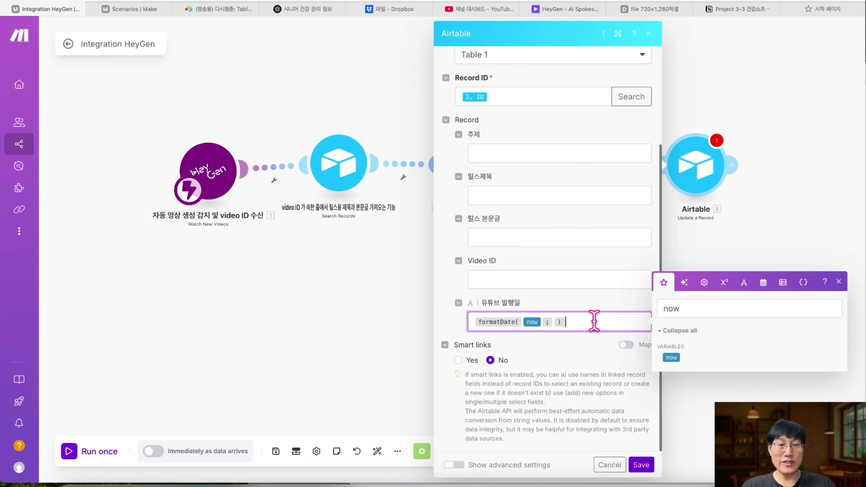
# - Add the YYMMDD HHmmss format argument and save the Airtable module
pyautogui.doubleClick(682, 311)
pyautogui.press('BackSpace')
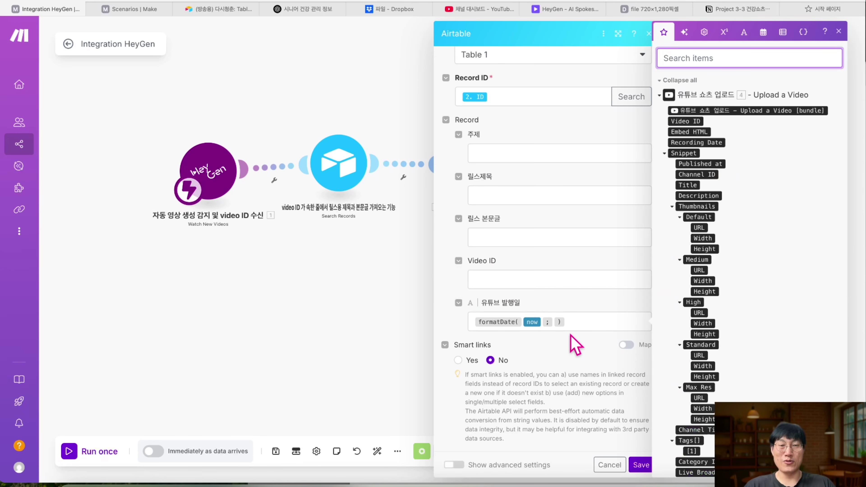
pyautogui.click(554, 322)
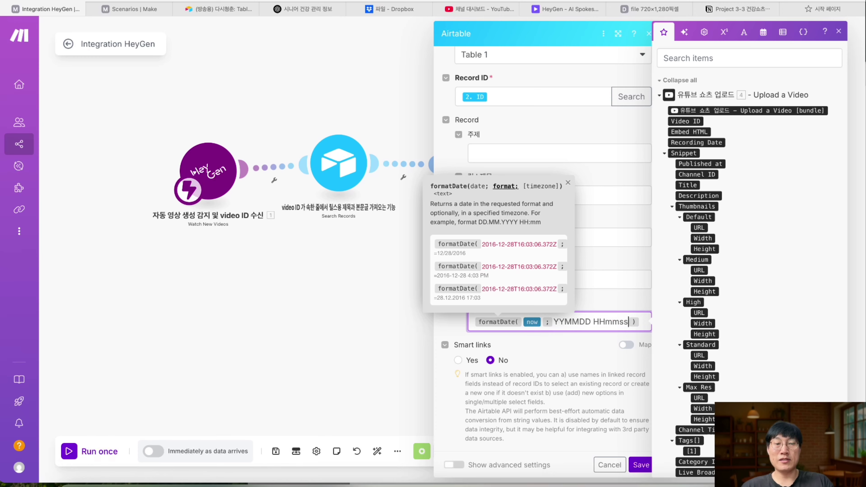
pyautogui.click(574, 366)
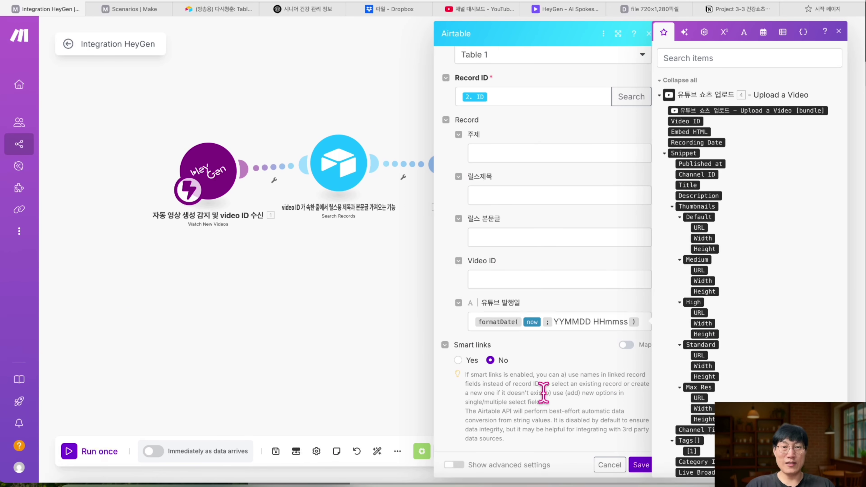
pyautogui.click(640, 465)
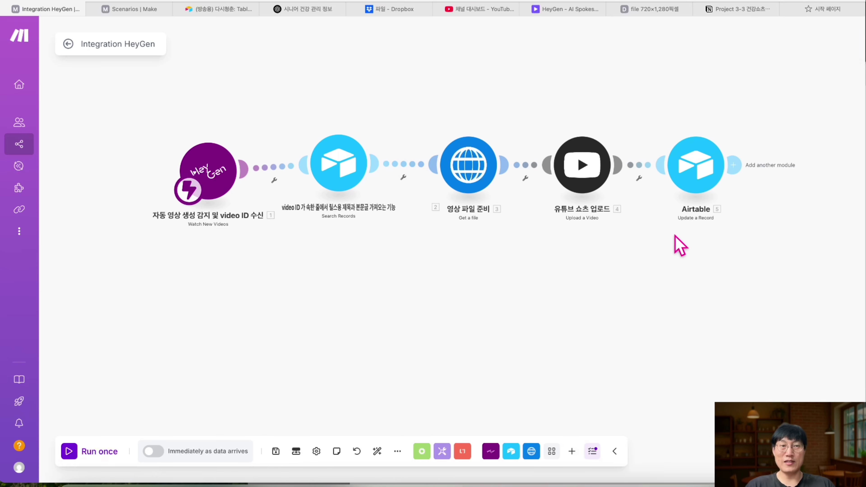
# - Name the last Airtable module 유튜브 발행시간 기록, then save the whole scenario
pyautogui.rightClick(706, 173)
pyautogui.click(738, 228)
pyautogui.write('유튜브 발행시간 기록')
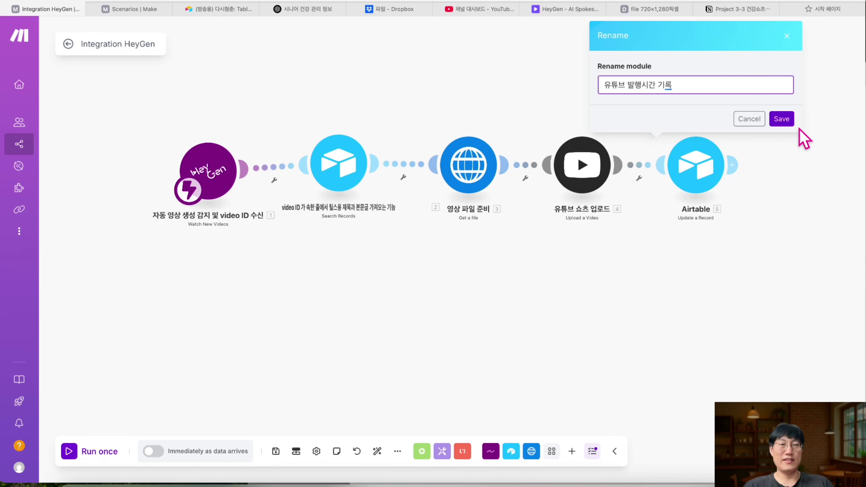
pyautogui.click(782, 120)
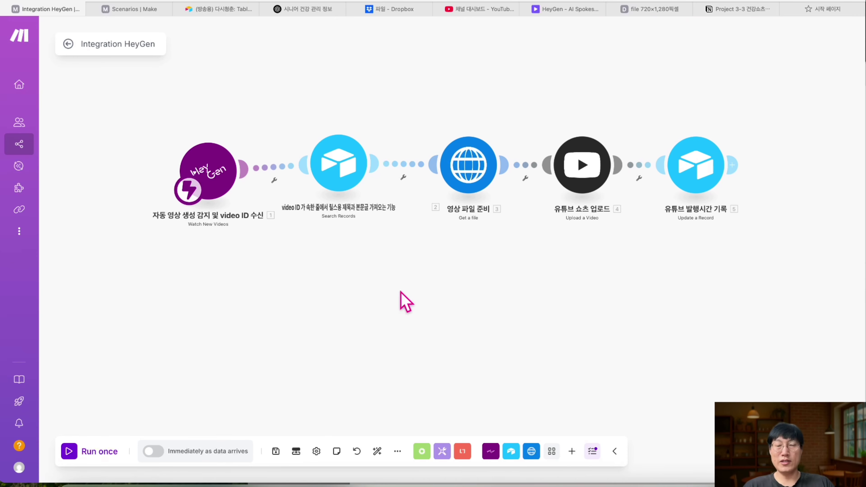
pyautogui.click(276, 451)
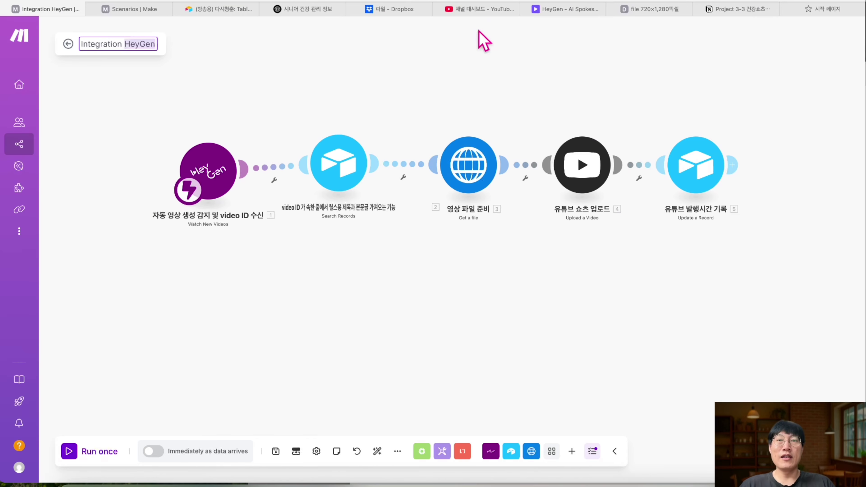
# - Review the Make.com resources table on the Notion course page, then return to Make
pyautogui.click(759, 8)
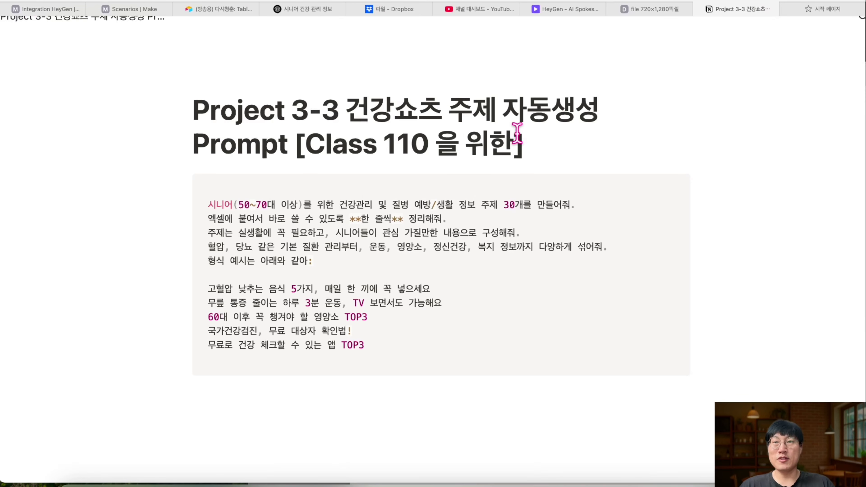
pyautogui.press('super+bracketleft')
pyautogui.scroll(-5, 329, 171)
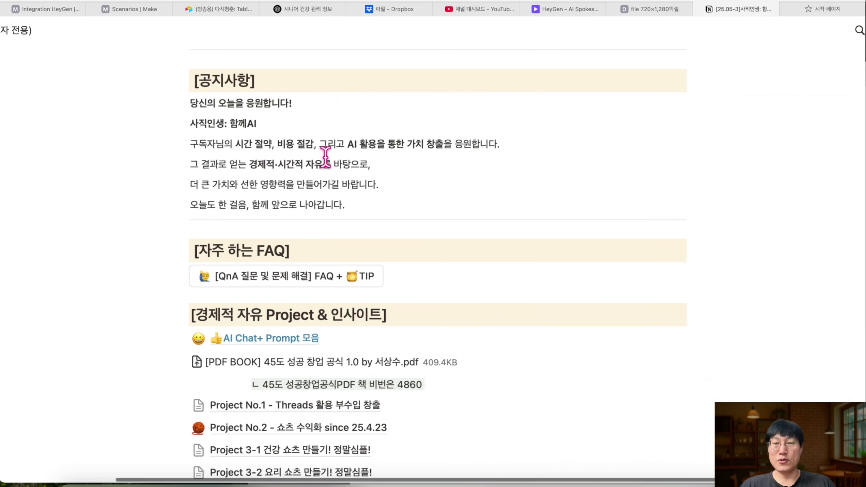
pyautogui.scroll(-5, 329, 276)
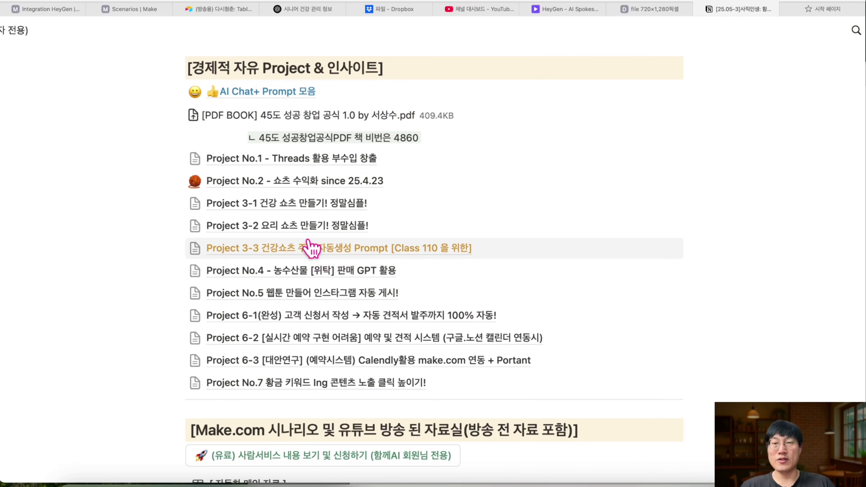
pyautogui.scroll(-9, 300, 228)
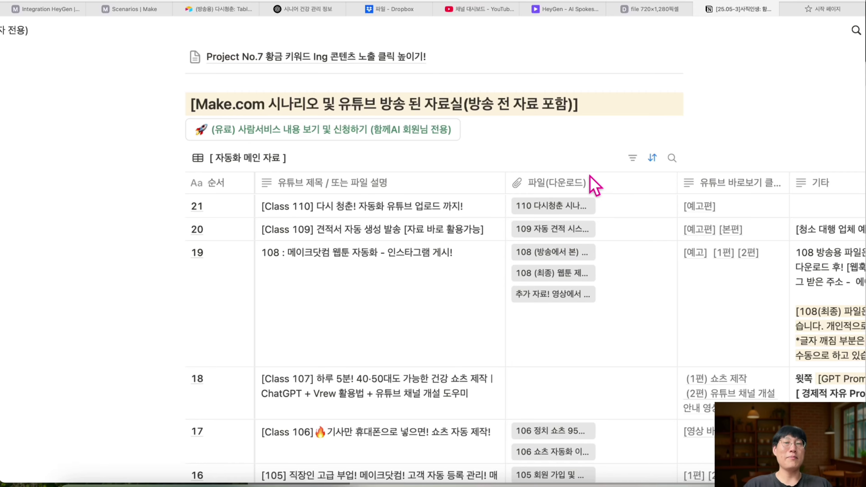
pyautogui.scroll(3, 591, 181)
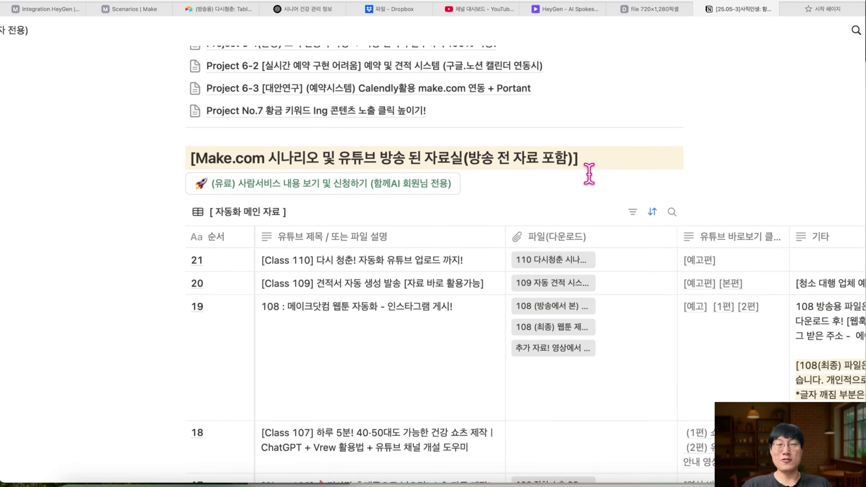
pyautogui.scroll(-2, 564, 240)
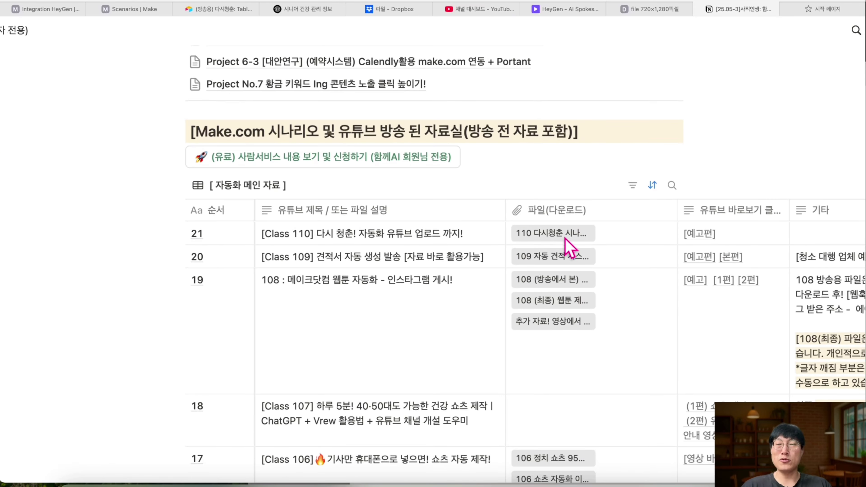
pyautogui.hscroll(3, 566, 241)
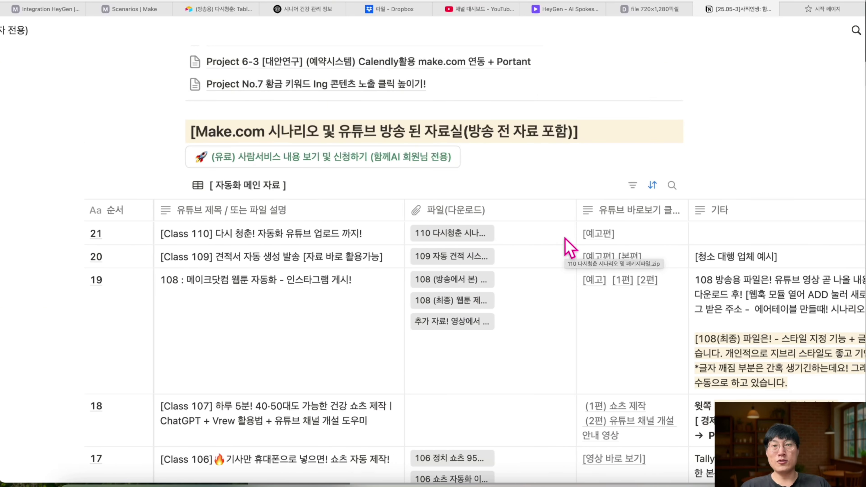
pyautogui.scroll(1, 566, 240)
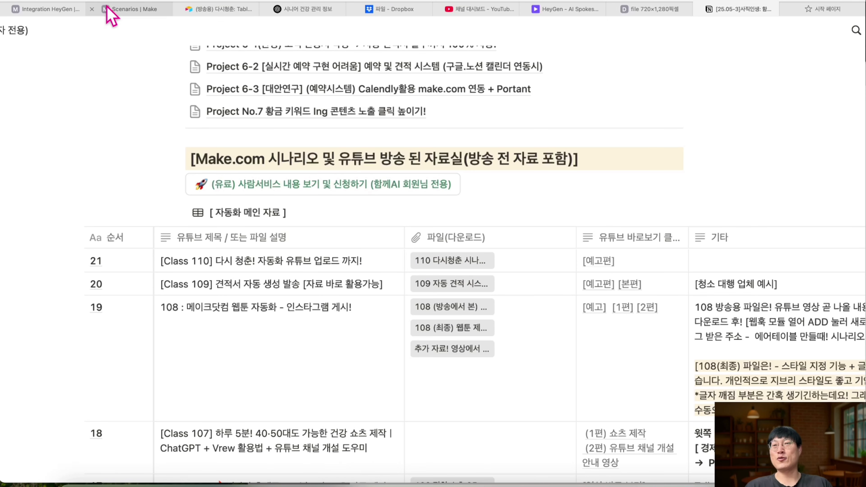
pyautogui.click(63, 10)
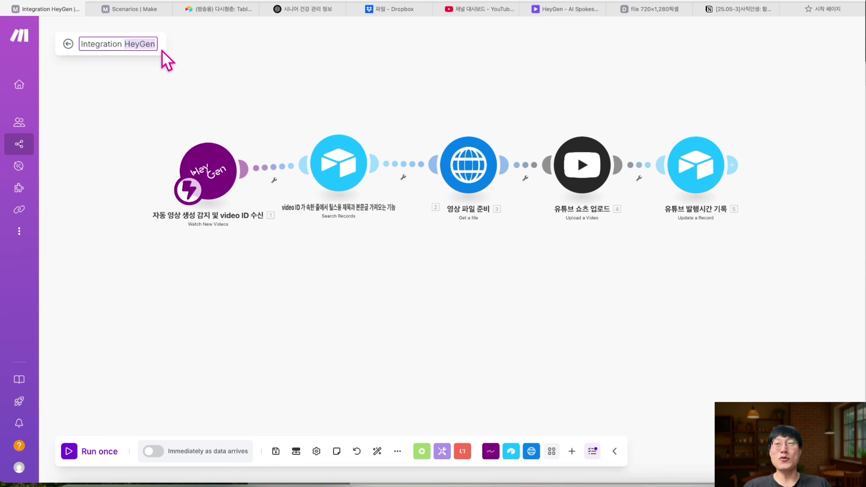
# - Rename the scenario to 유튜브 올리기 시나리오 2, save it, and run it twice, checking the error log
pyautogui.tripleClick(146, 44)
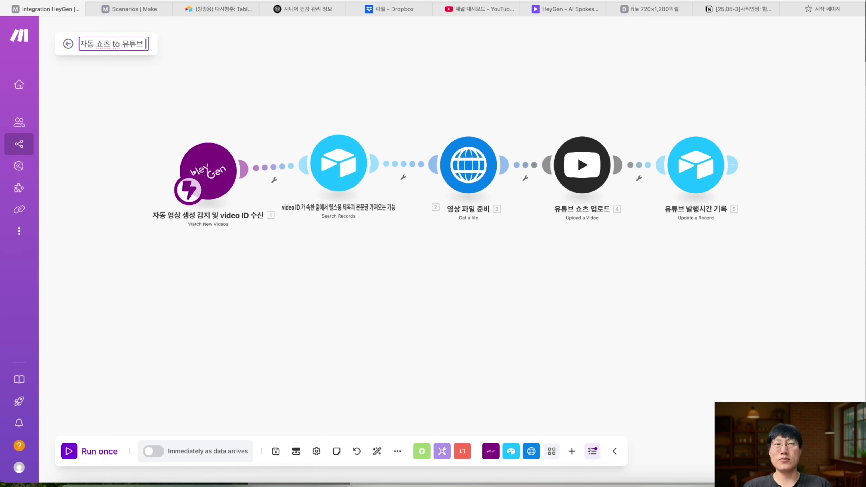
pyautogui.press('Return')
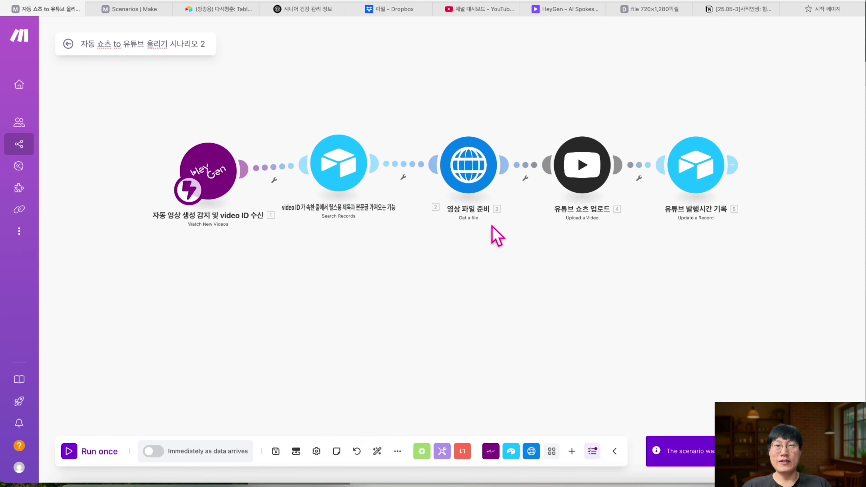
pyautogui.click(75, 456)
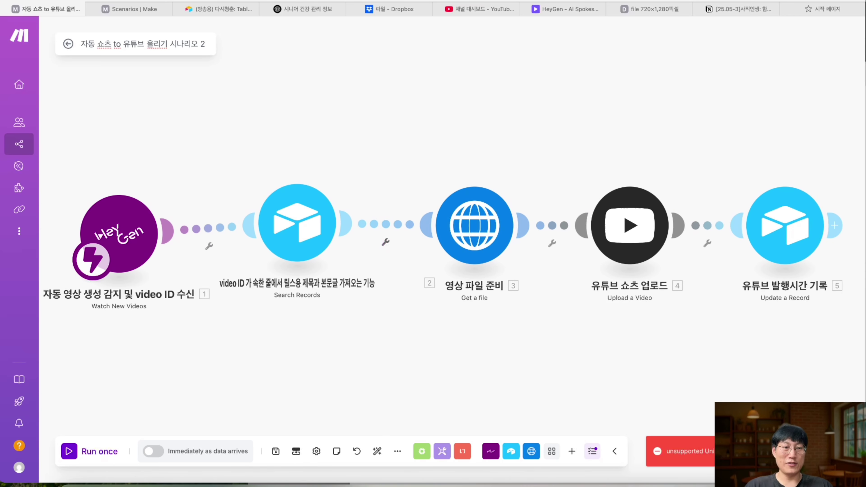
pyautogui.click(592, 451)
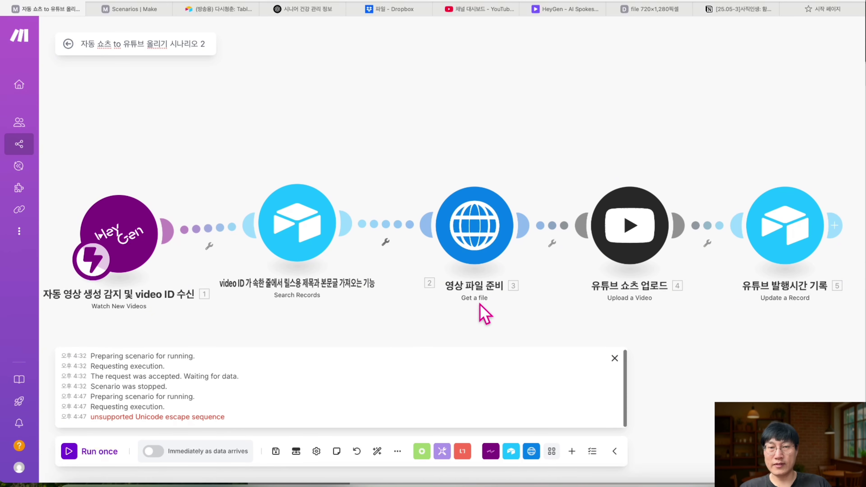
pyautogui.click(615, 358)
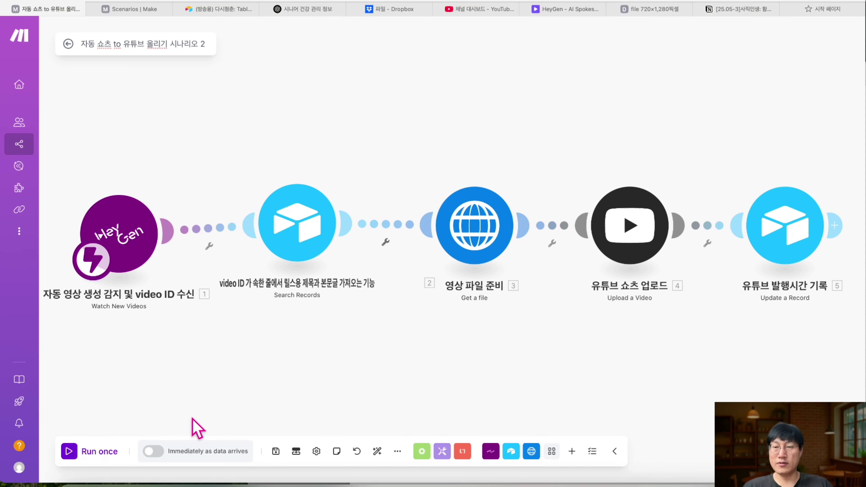
pyautogui.click(281, 456)
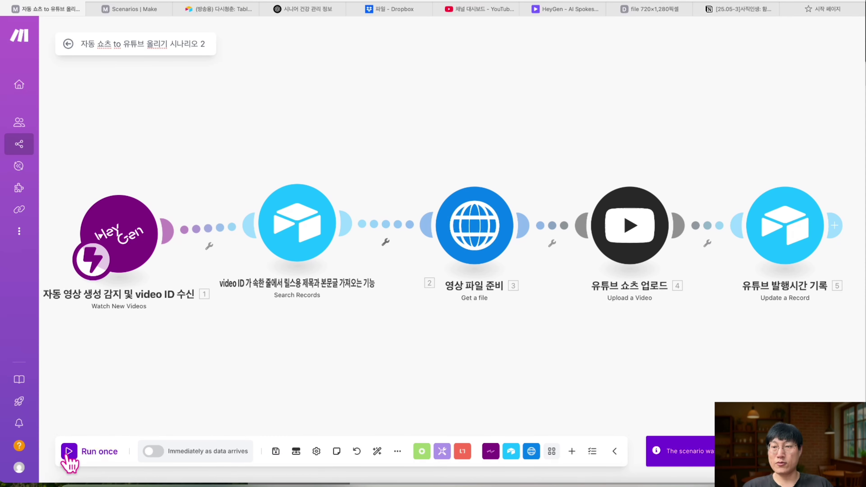
pyautogui.click(73, 455)
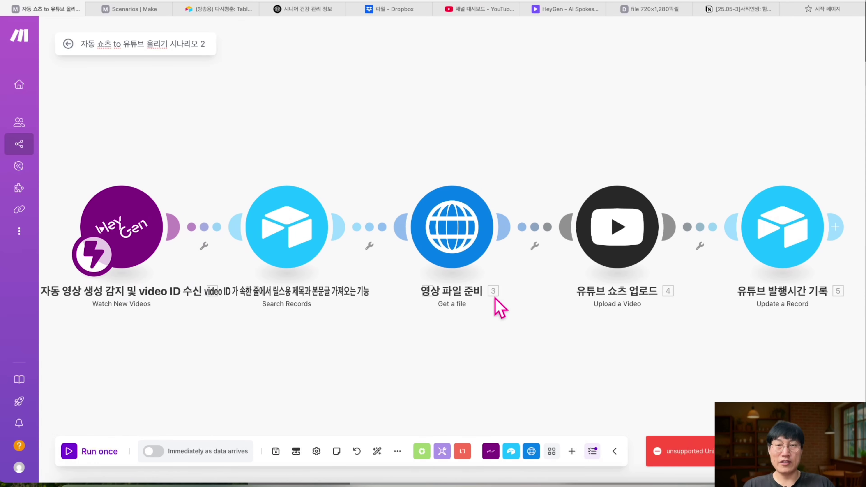
# - Run the Search Records step alone with the HeyGen video ID copied from the notes
pyautogui.rightClick(292, 225)
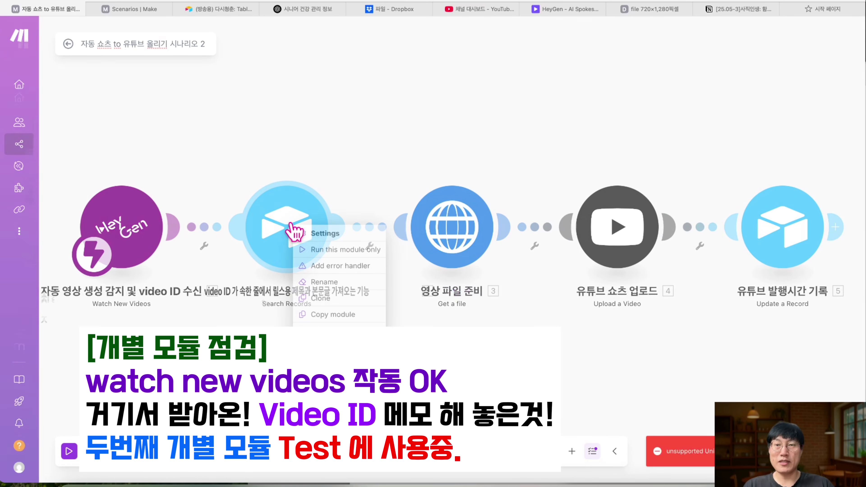
pyautogui.click(310, 252)
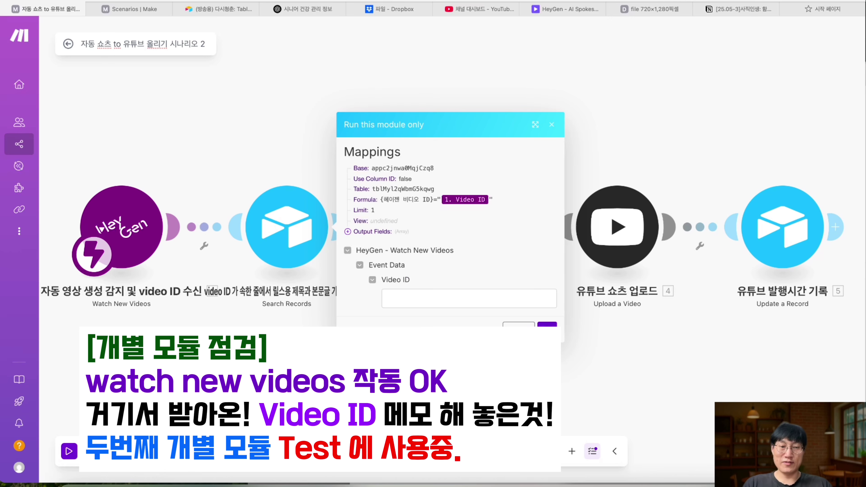
pyautogui.press('super+Tab')
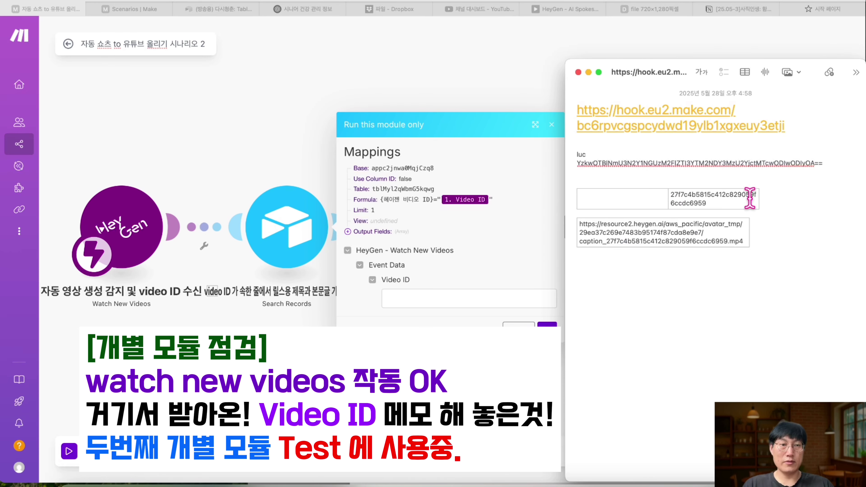
pyautogui.doubleClick(674, 197)
pyautogui.press('super+c')
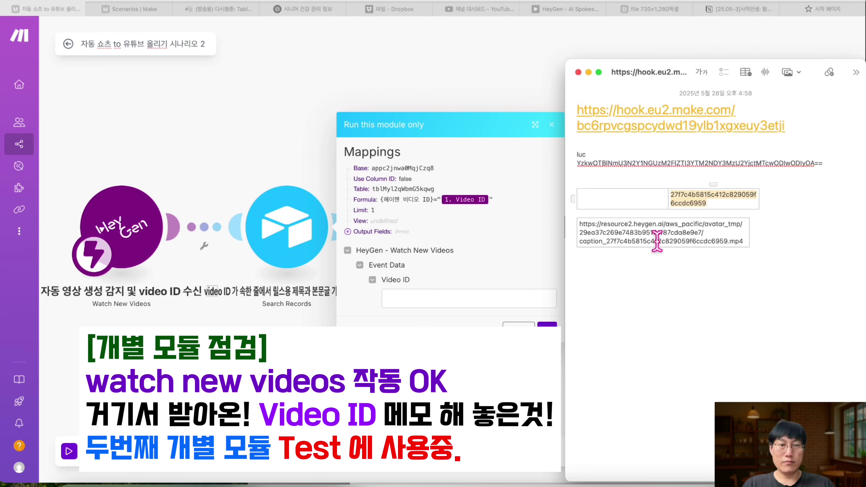
pyautogui.press('super+Tab')
pyautogui.click(416, 299)
pyautogui.press('super+v')
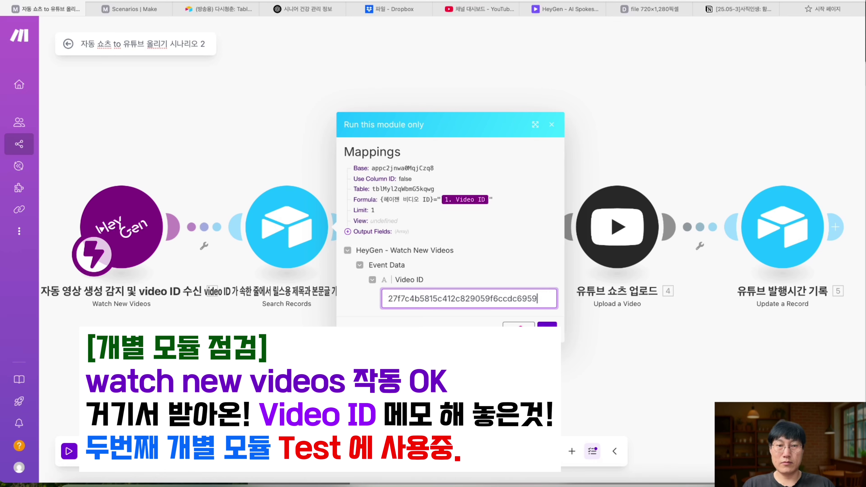
pyautogui.press('Tab')
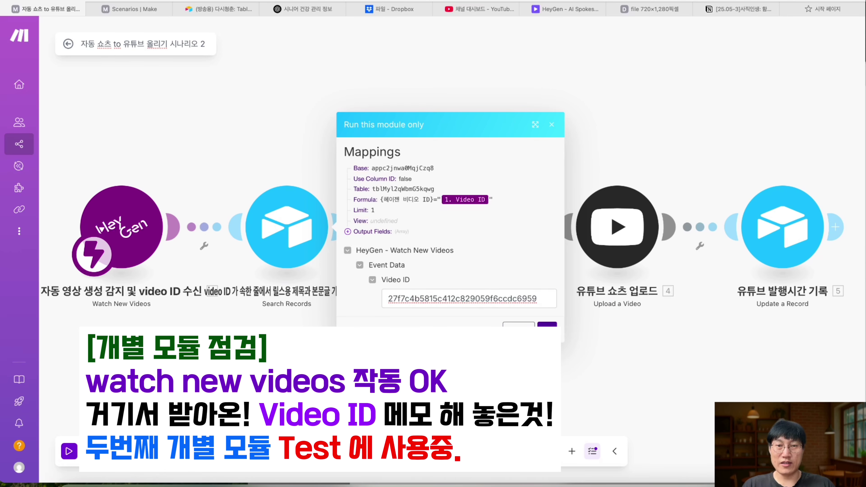
pyautogui.click(547, 329)
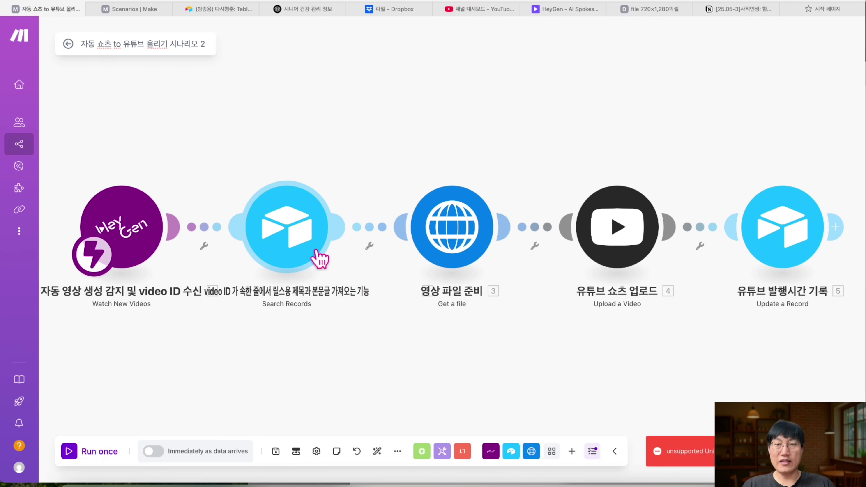
# - Move the Search Records step up and rerun it alone with the same video ID
pyautogui.moveTo(312, 261); pyautogui.dragTo(312, 150)
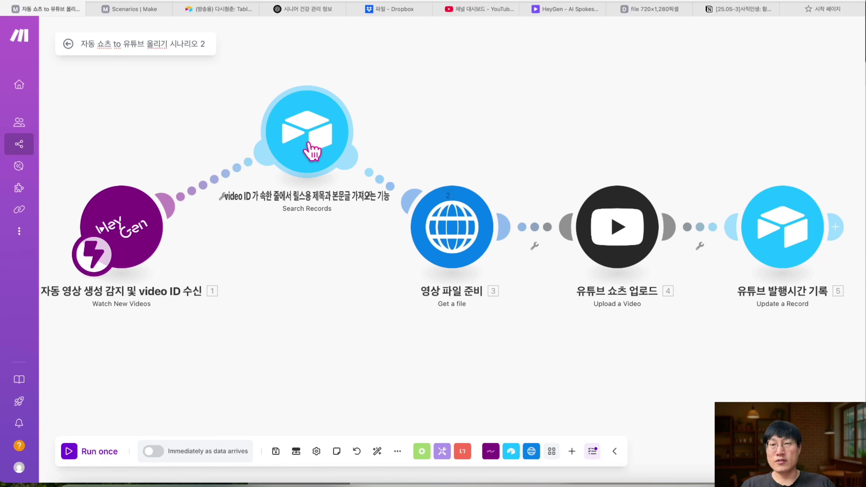
pyautogui.rightClick(311, 150)
pyautogui.click(328, 169)
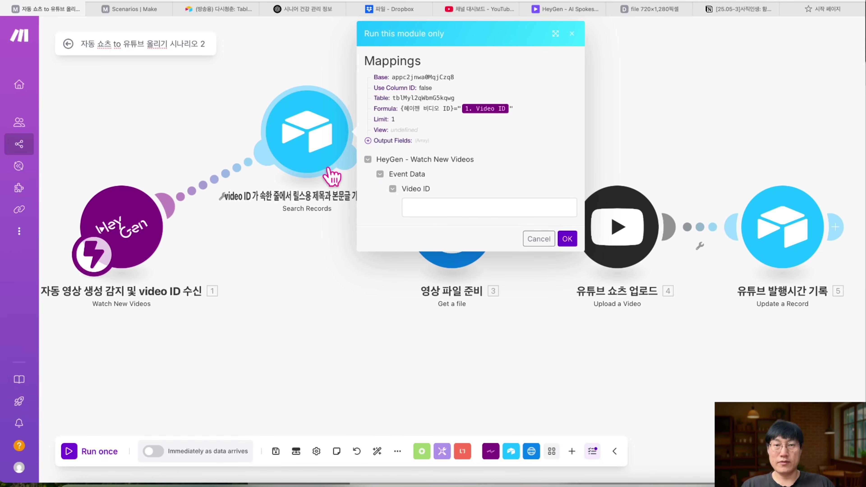
pyautogui.click(448, 212)
pyautogui.write('27f7c4b5af5c412c829059f6ccdc6959')
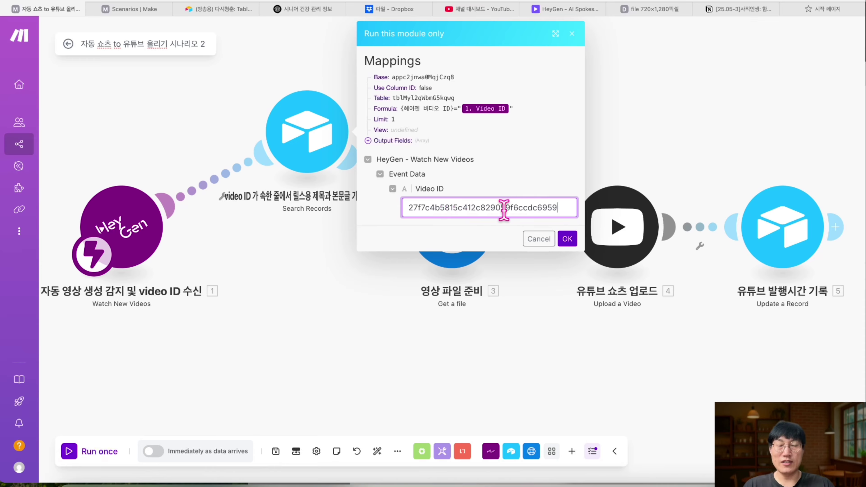
pyautogui.click(567, 239)
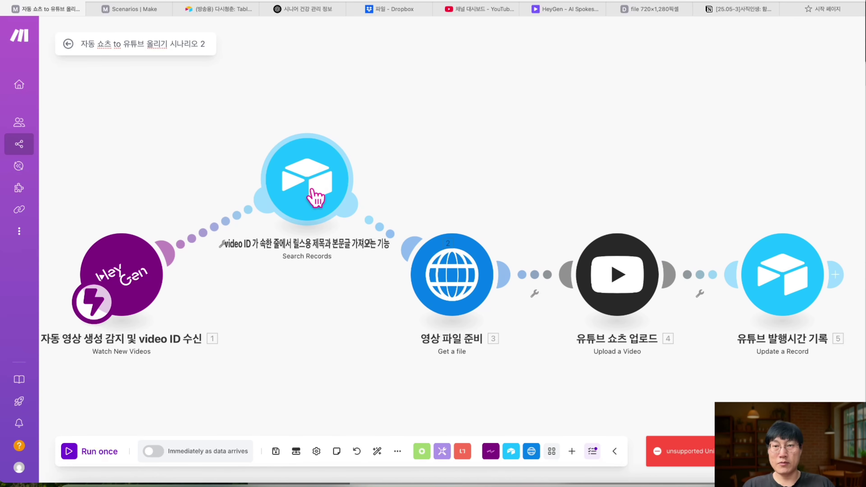
# - Select the 헤이젠 비디오 ID field name in the Search Records formula, then switch to Airtable
pyautogui.click(315, 198)
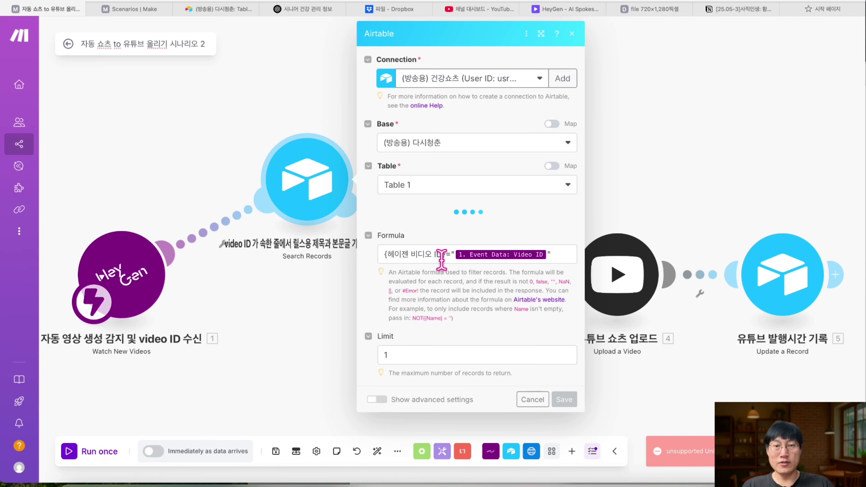
pyautogui.scroll(-5, 445, 320)
pyautogui.scroll(-2, 445, 320)
pyautogui.click(562, 319)
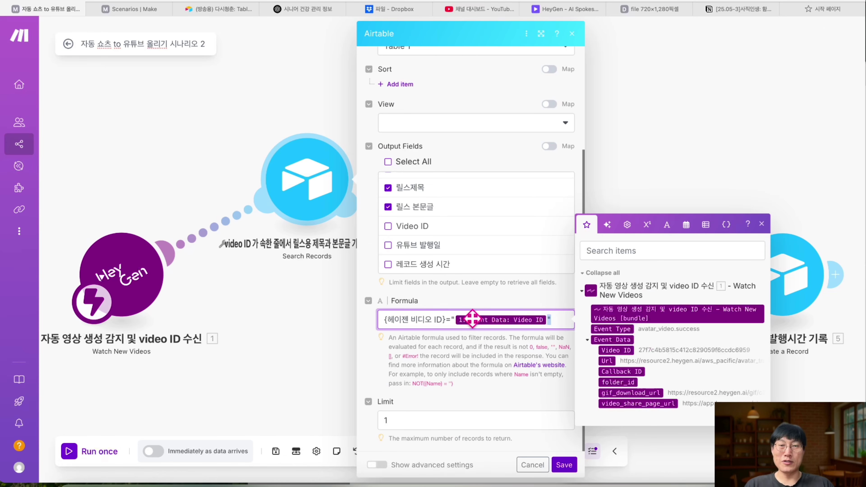
pyautogui.moveTo(503, 319); pyautogui.dragTo(383, 321)
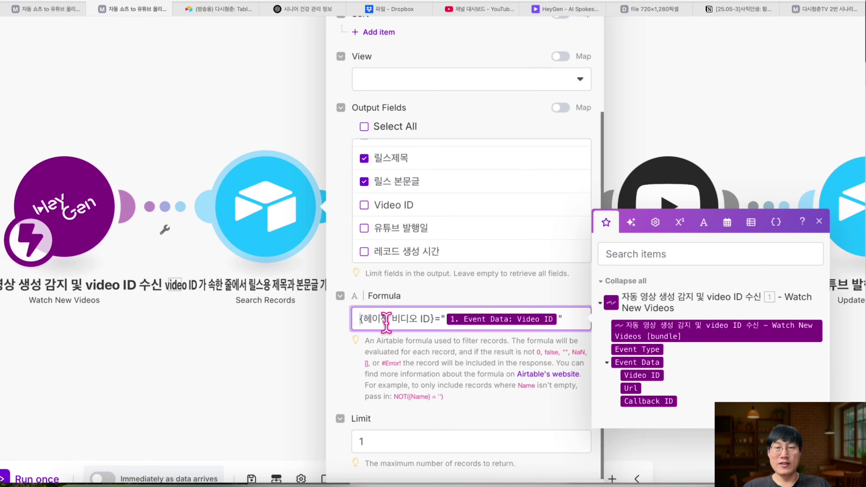
pyautogui.moveTo(428, 320); pyautogui.dragTo(368, 321)
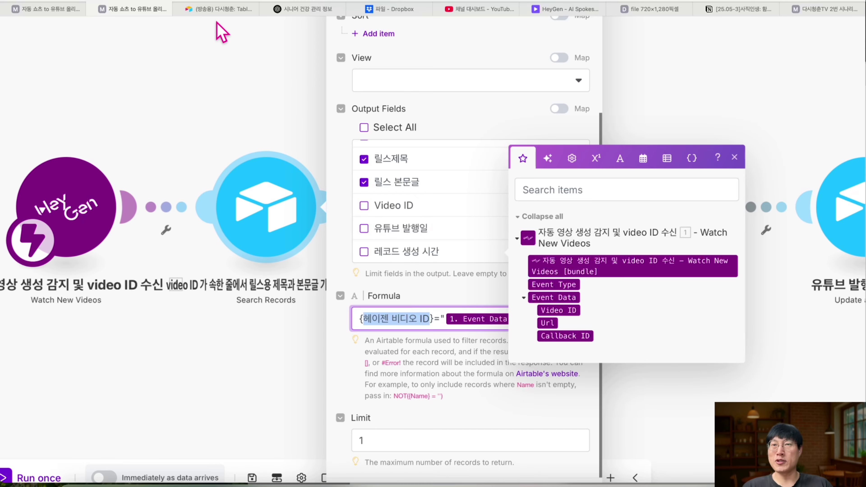
pyautogui.click(211, 12)
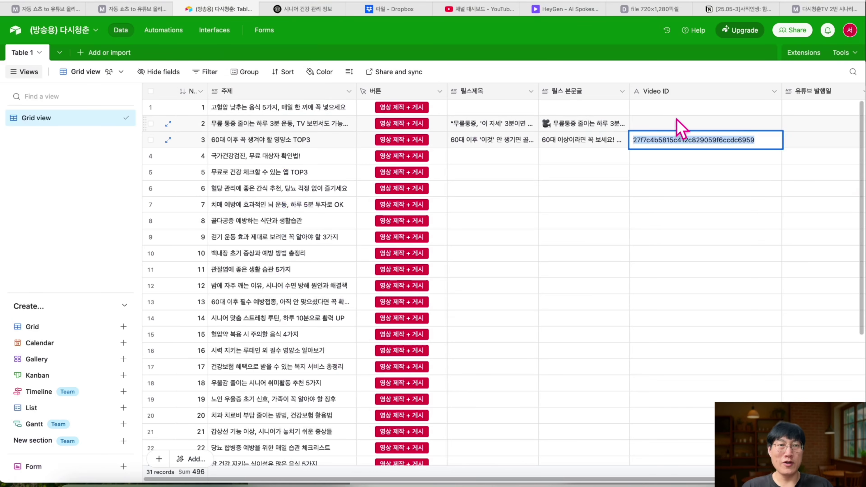
# - Confirm the Airtable column is named Video ID and paste it over the formula's Korean field name
pyautogui.click(681, 90)
pyautogui.doubleClick(681, 90)
pyautogui.press('super+c')
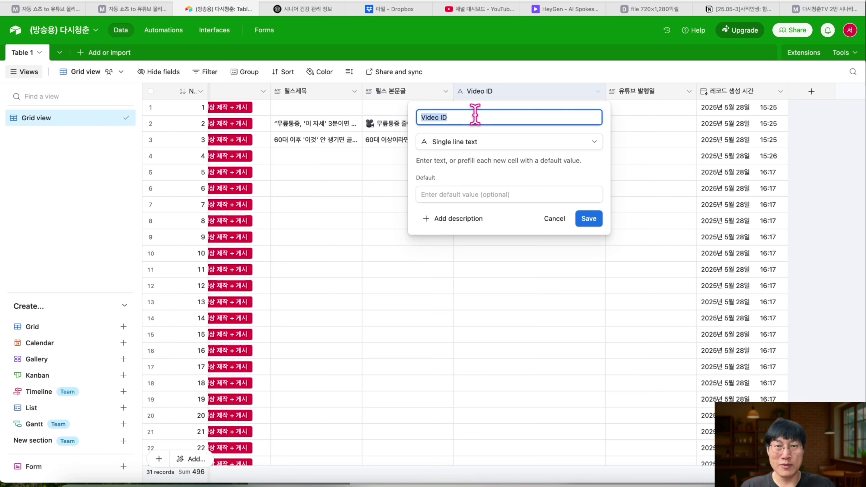
pyautogui.click(504, 341)
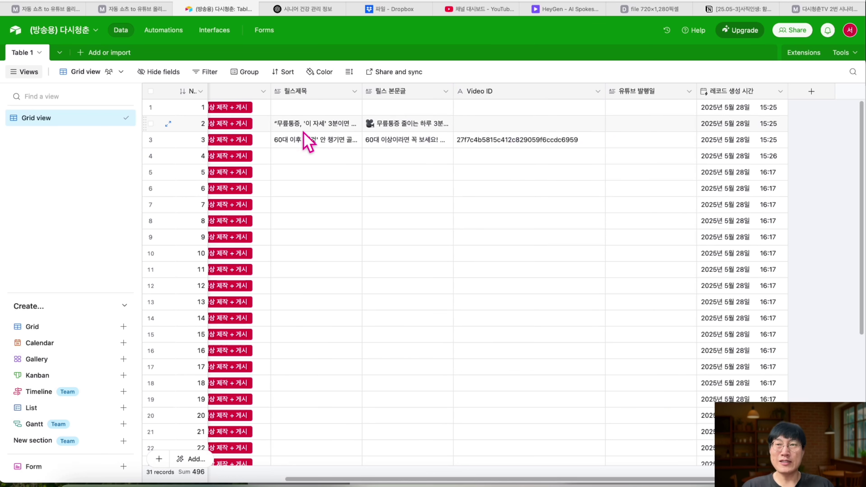
pyautogui.click(125, 12)
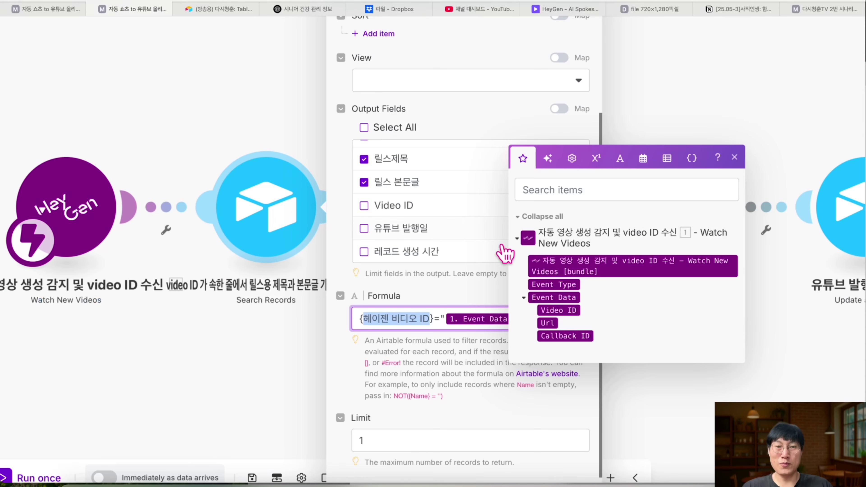
pyautogui.moveTo(429, 323); pyautogui.dragTo(371, 322)
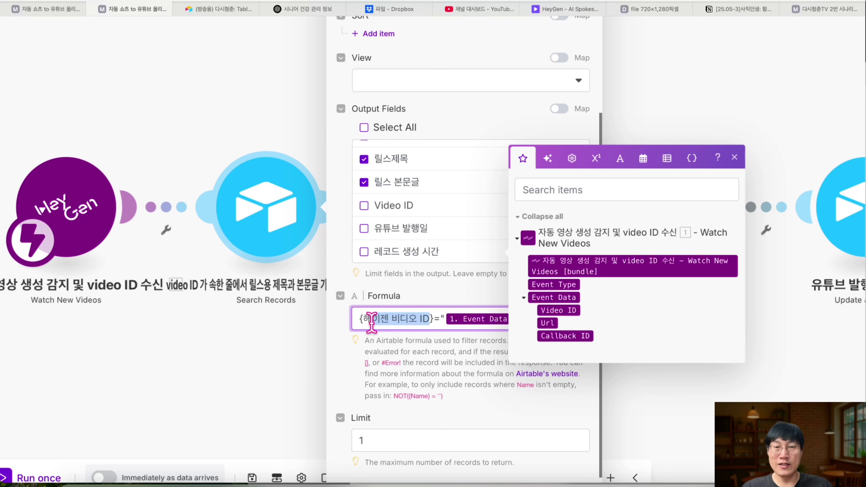
pyautogui.press('super+v')
pyautogui.press('super+minus')
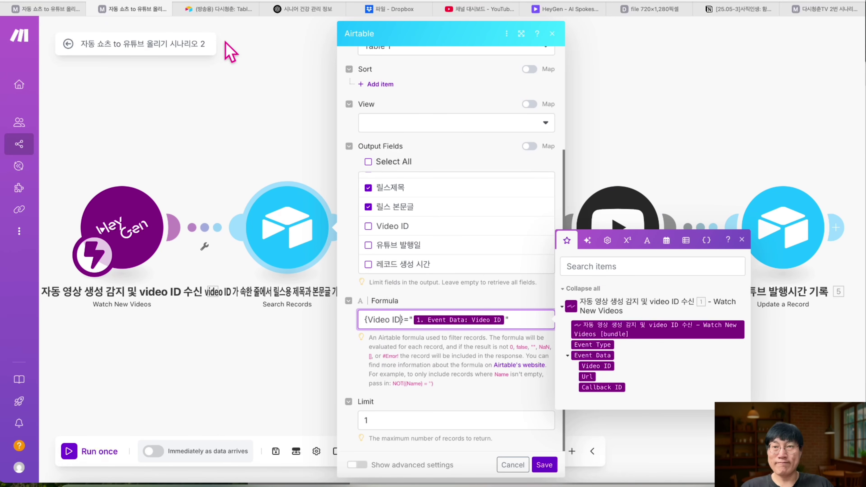
# - Confirm in the Airtable table that the column is named 'Video ID'
pyautogui.click(224, 9)
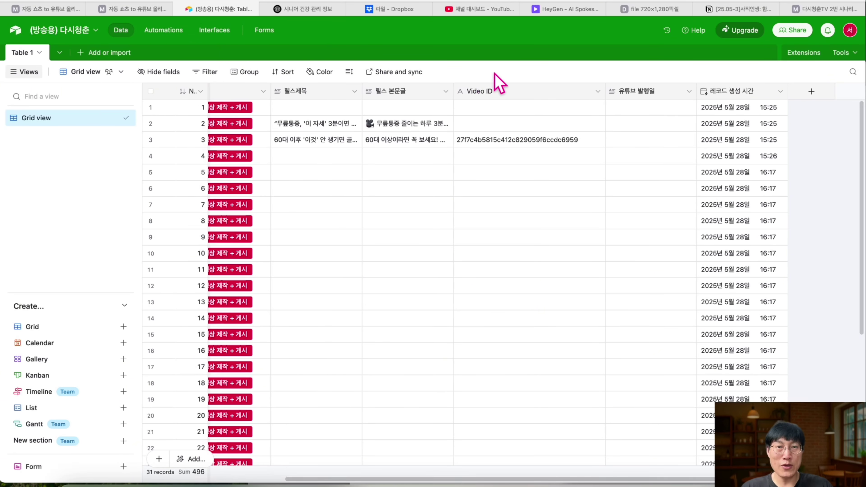
pyautogui.click(484, 93)
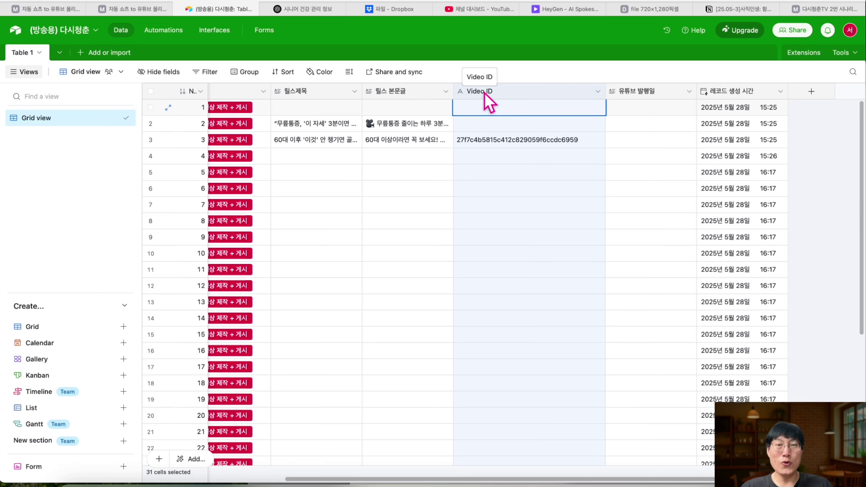
pyautogui.doubleClick(484, 92)
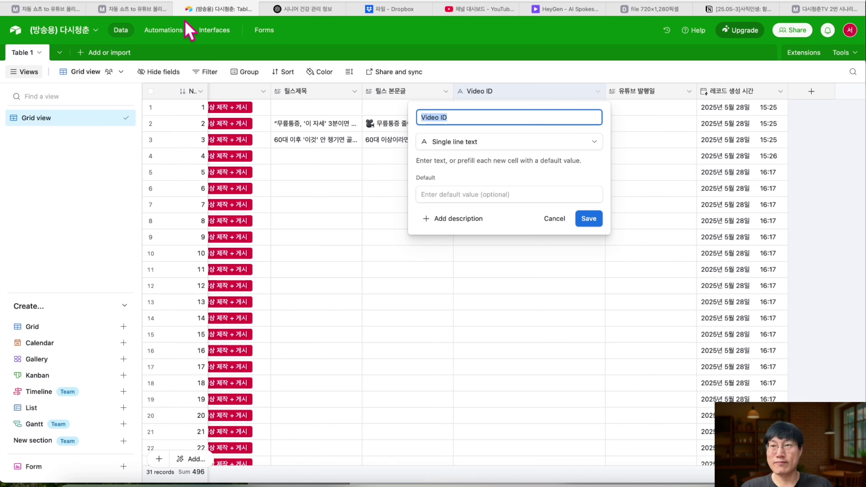
# - Save the Search Records module with its {Video ID} formula
pyautogui.click(137, 9)
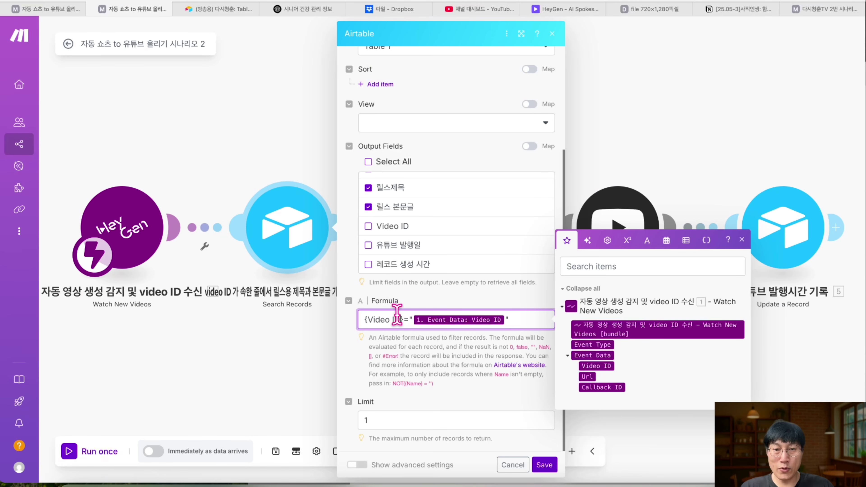
pyautogui.moveTo(397, 315)
pyautogui.mouseDown()
pyautogui.moveTo(364, 319)
pyautogui.moveTo(393, 319)
pyautogui.mouseUp()
pyautogui.click(371, 321)
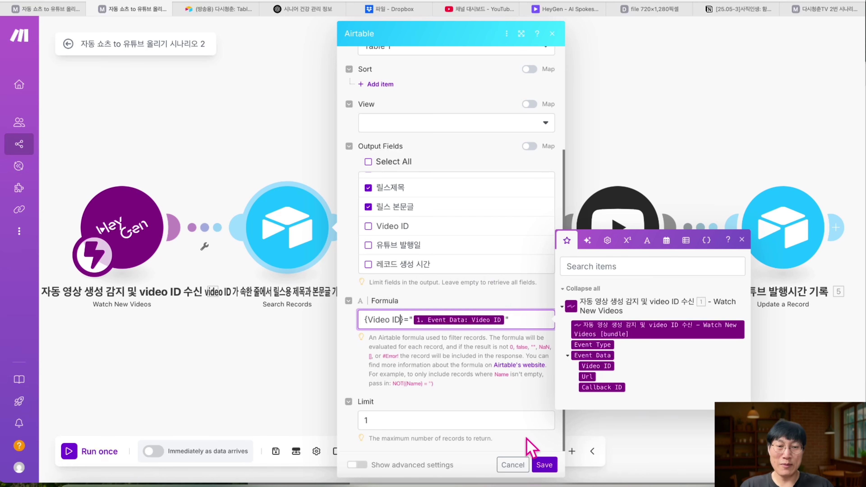
pyautogui.click(544, 464)
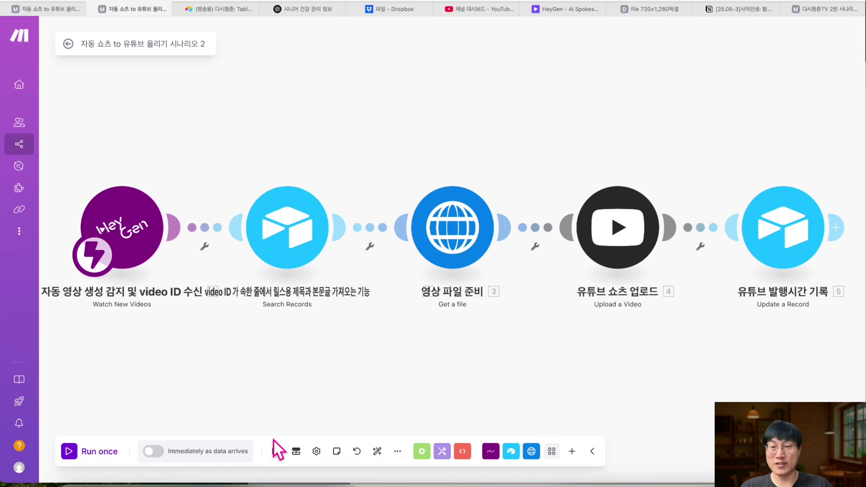
# - Save the scenario and run Search Records alone with the video ID copied from the note
pyautogui.click(277, 452)
pyautogui.rightClick(288, 228)
pyautogui.click(305, 252)
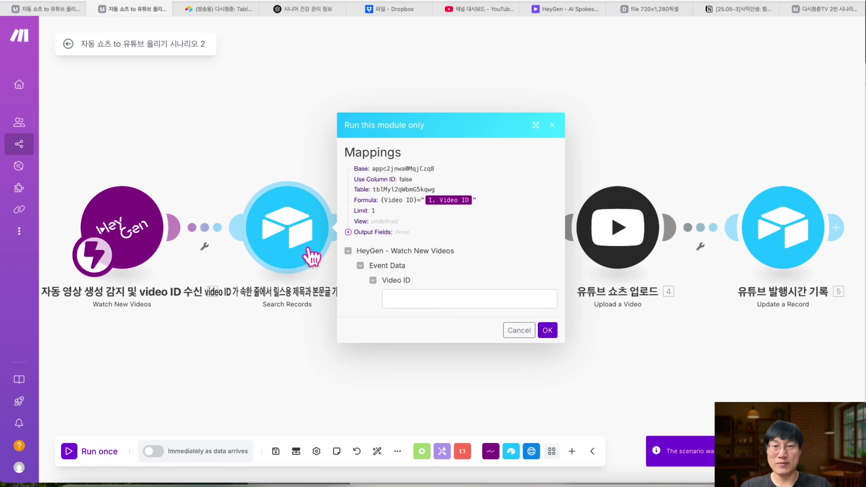
pyautogui.click(382, 480)
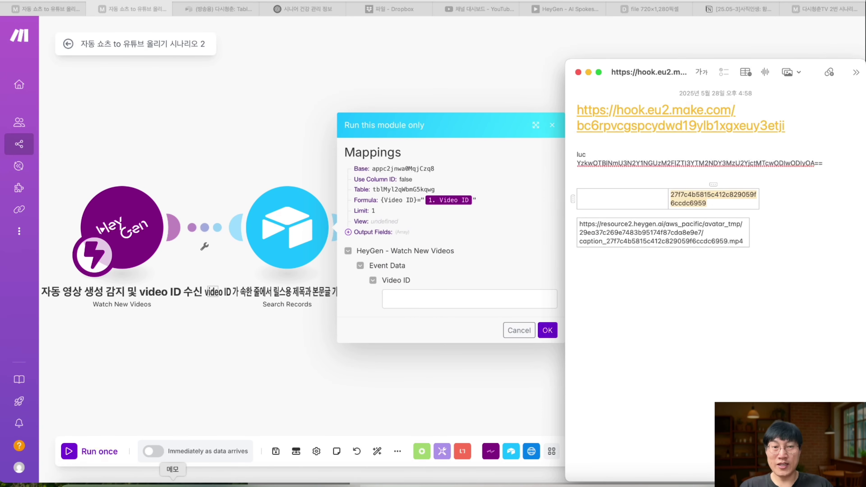
pyautogui.click(711, 204)
pyautogui.doubleClick(683, 202)
pyautogui.press('super+c')
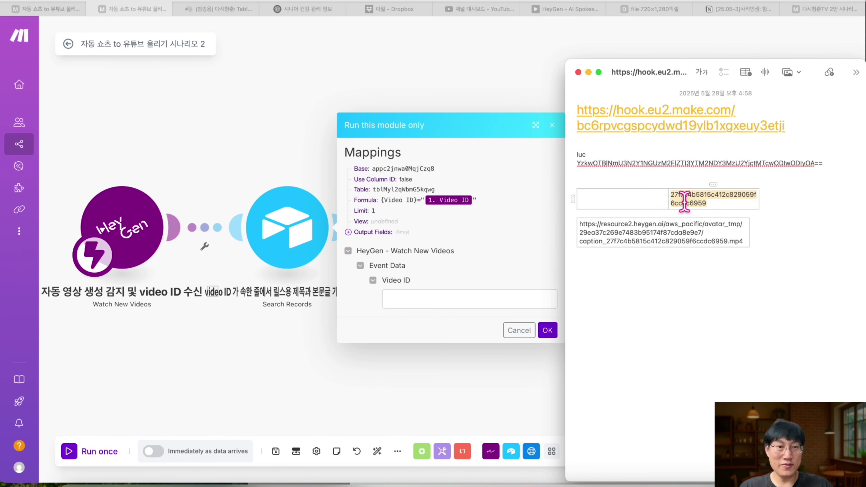
pyautogui.click(484, 297)
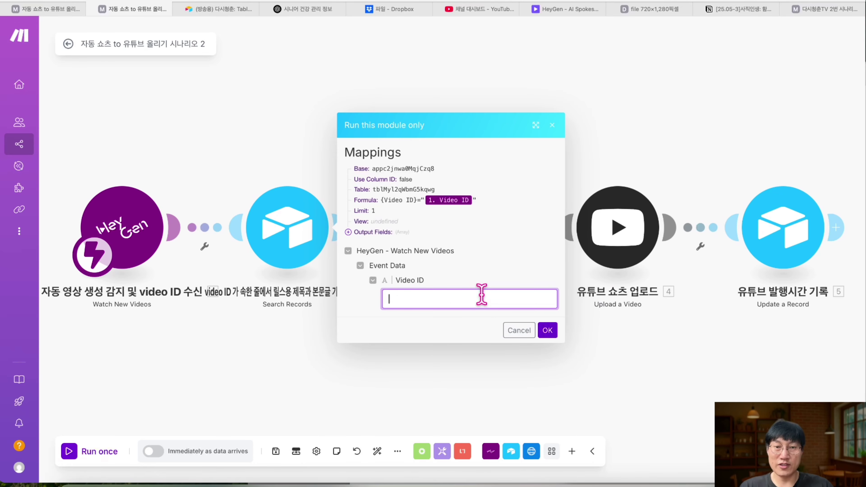
pyautogui.press('super+v')
pyautogui.click(547, 330)
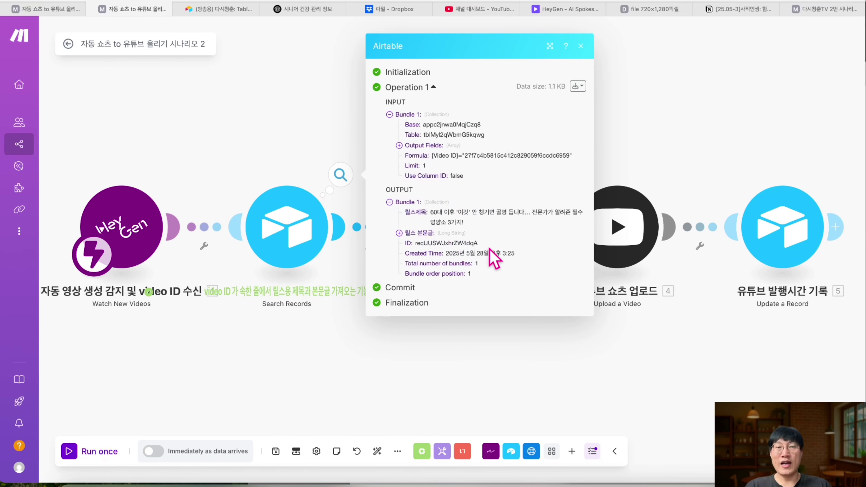
# - Review the returned 릴스제목 and 릴스 본문글, then save the module settings
pyautogui.moveTo(486, 243); pyautogui.dragTo(428, 223)
pyautogui.click(399, 233)
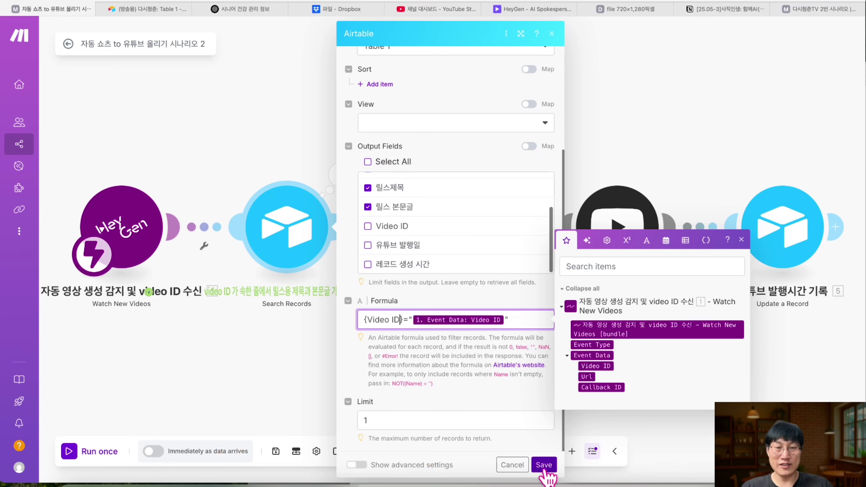
pyautogui.click(543, 465)
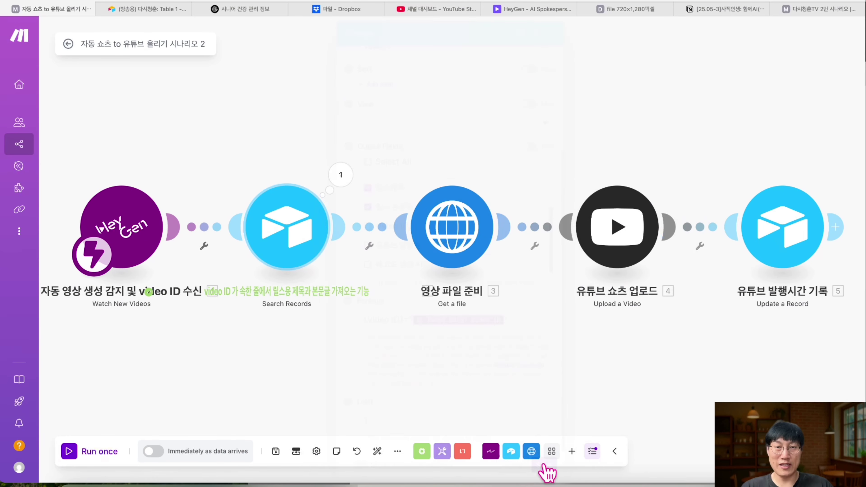
# - Save scenario 2 and run it once so it waits for new videos, then return to Airtable
pyautogui.click(276, 451)
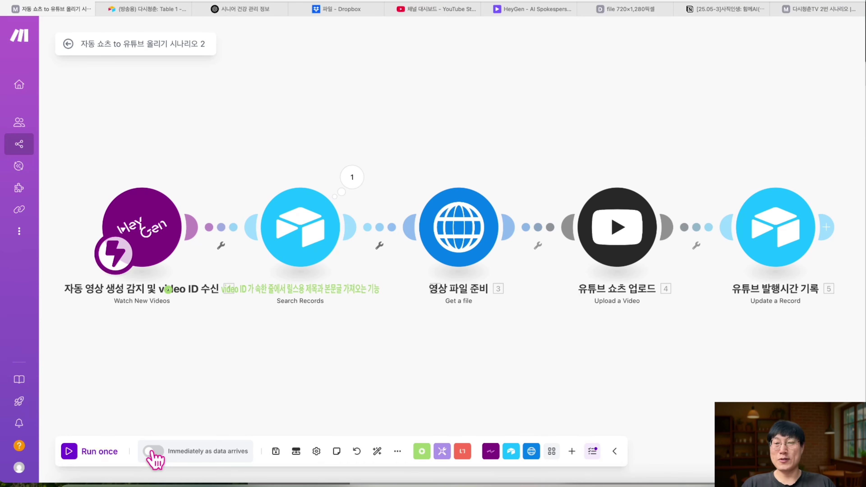
pyautogui.click(76, 455)
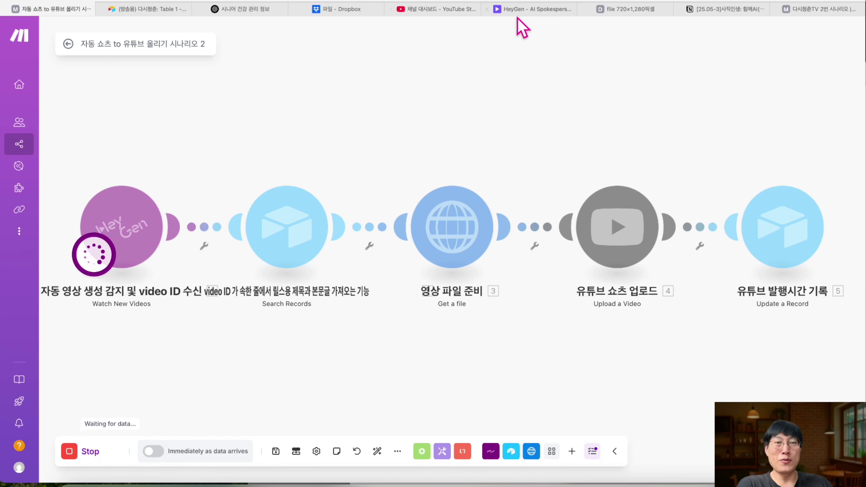
pyautogui.click(176, 10)
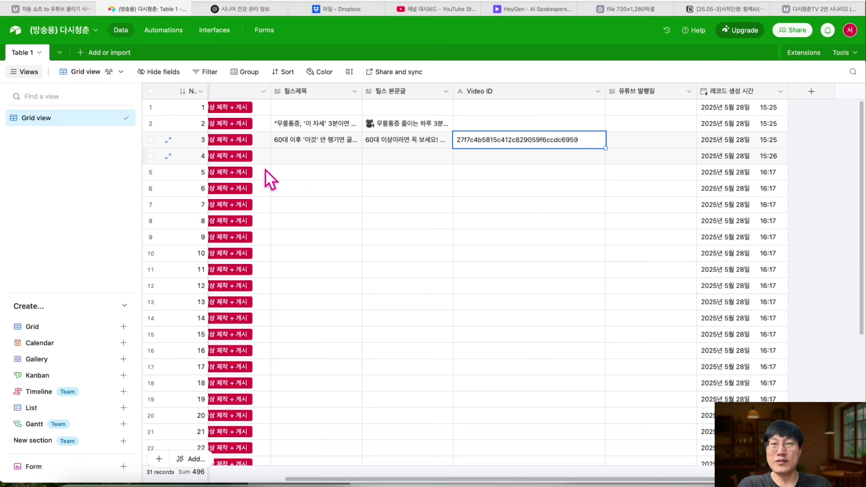
# - Scroll across row 8 to confirm its 릴스제목, 릴스 본문글 and Video ID are filled
pyautogui.hscroll(-5, 273, 187)
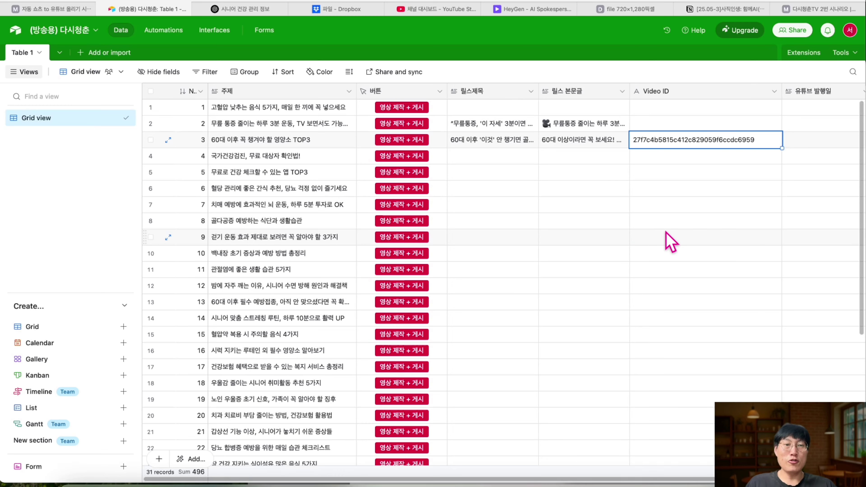
pyautogui.hscroll(3, 732, 234)
pyautogui.hscroll(2, 756, 237)
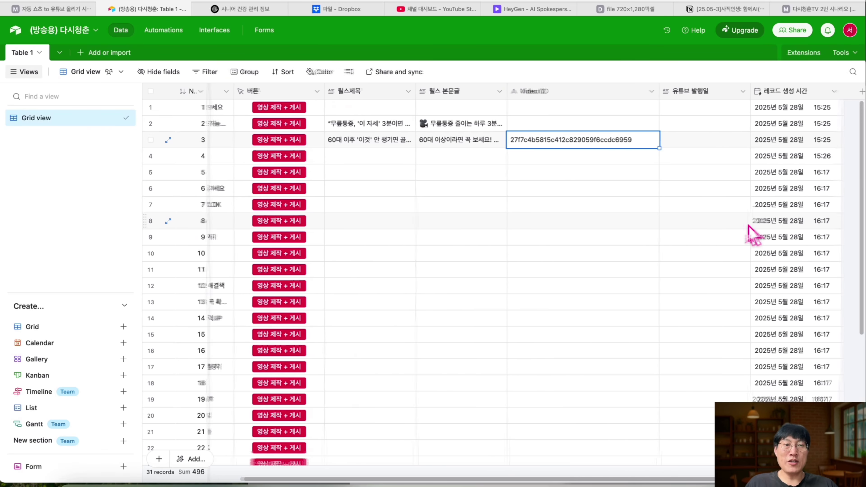
pyautogui.hscroll(-5, 583, 212)
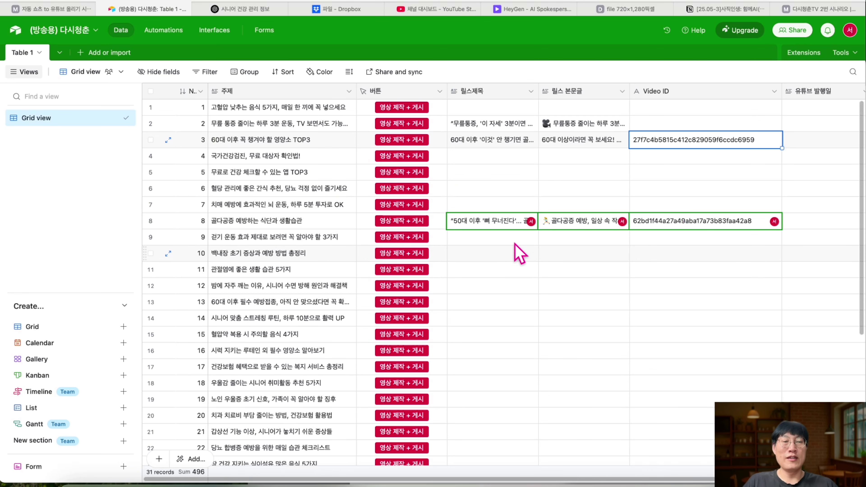
pyautogui.hscroll(2, 498, 263)
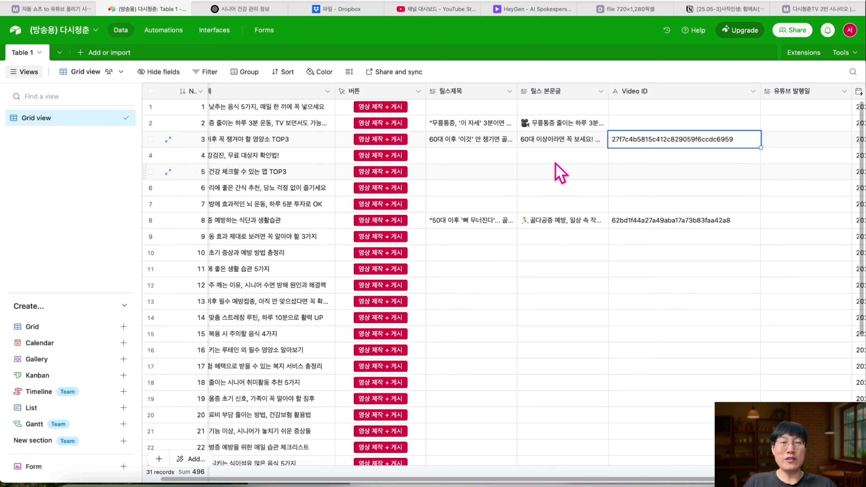
pyautogui.click(515, 9)
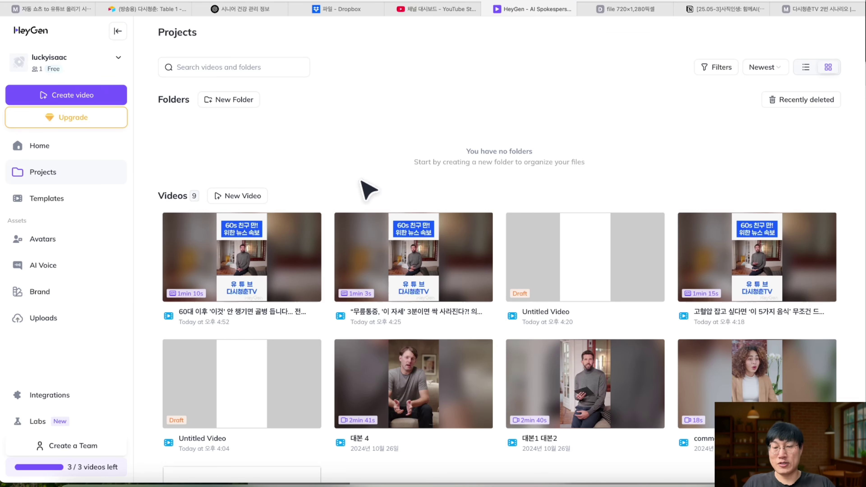
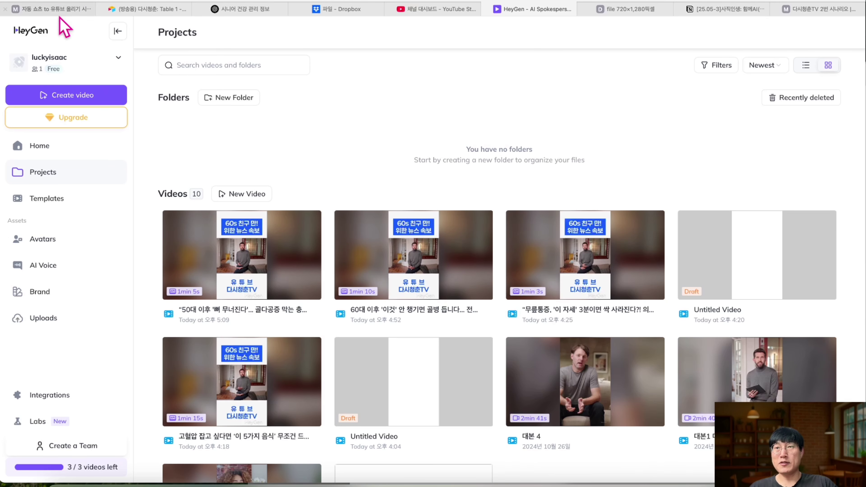
# - Inspect scenario 2's finished run: the HeyGen trigger output and the Airtable Search Records results
pyautogui.click(60, 17)
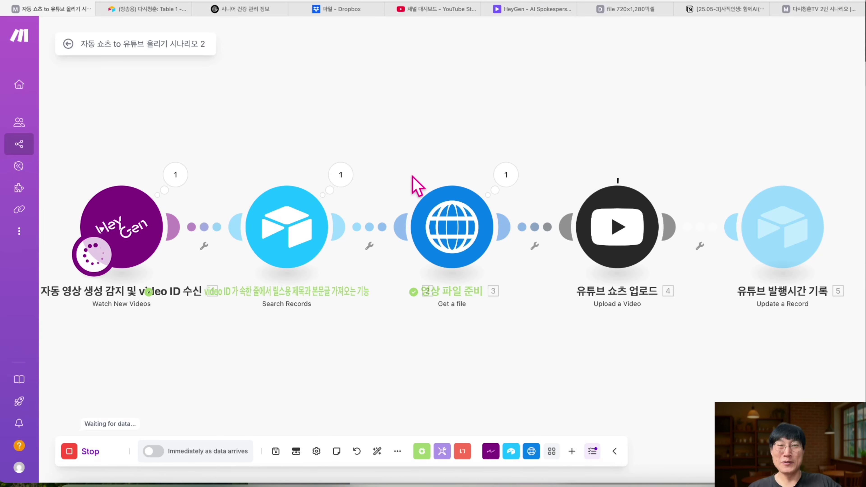
pyautogui.click(176, 174)
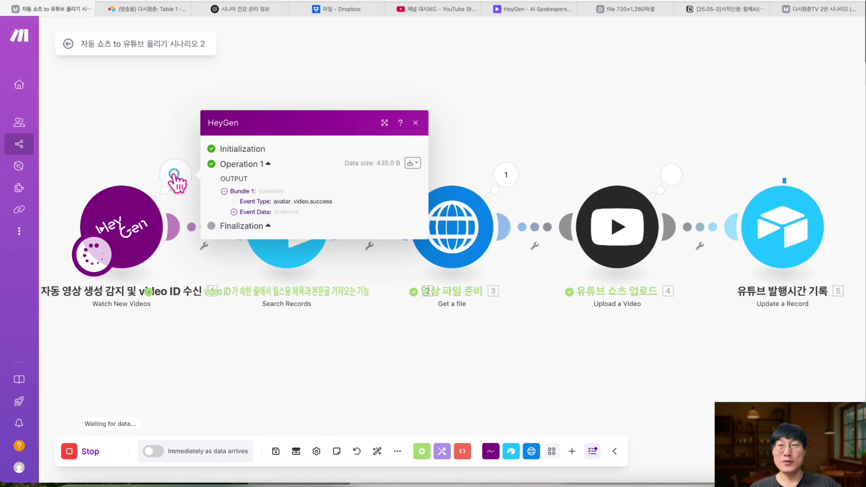
pyautogui.click(415, 123)
pyautogui.click(340, 175)
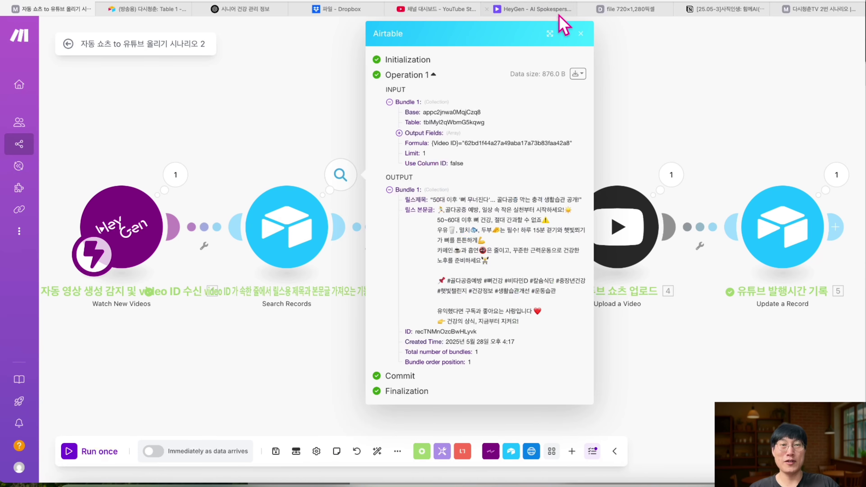
pyautogui.click(580, 33)
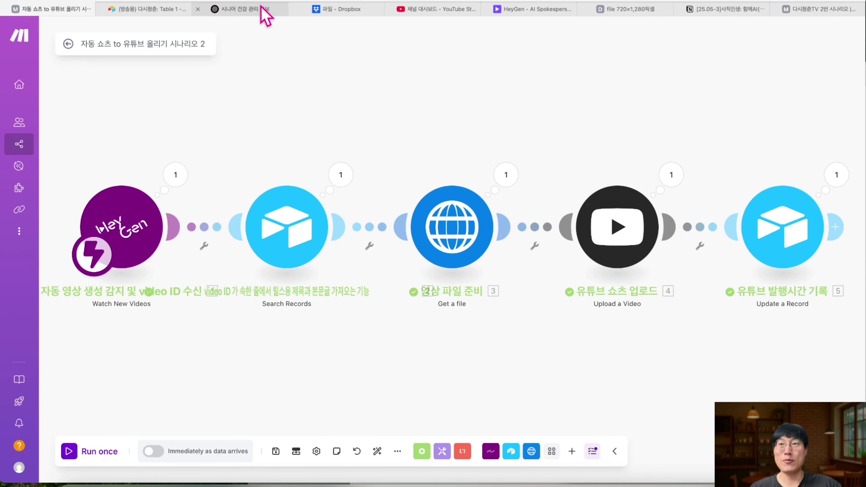
pyautogui.click(164, 10)
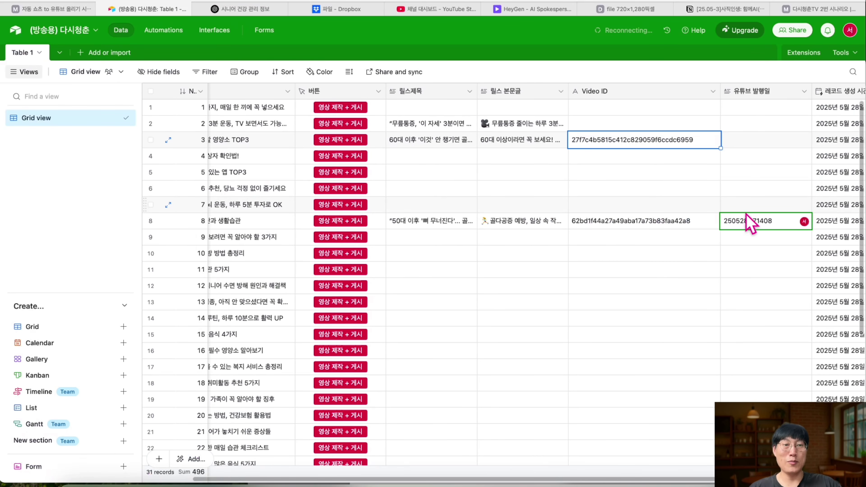
pyautogui.hscroll(3, 763, 259)
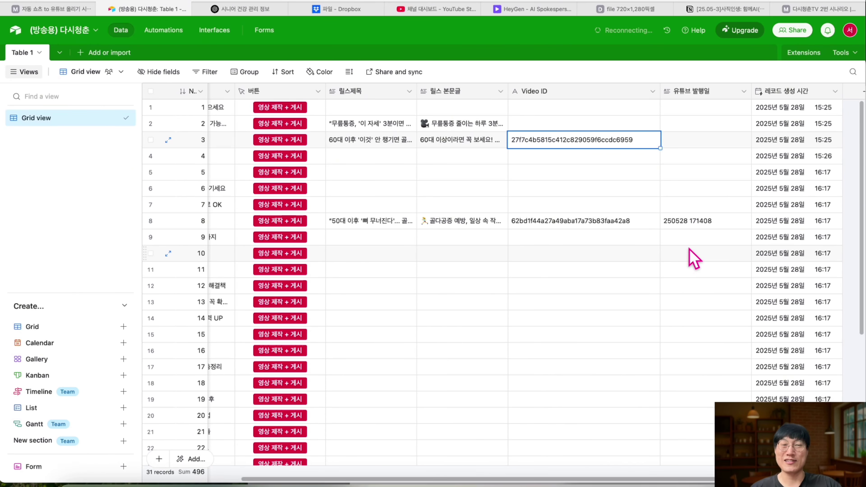
pyautogui.hscroll(-3, 693, 258)
pyautogui.hscroll(-2, 693, 259)
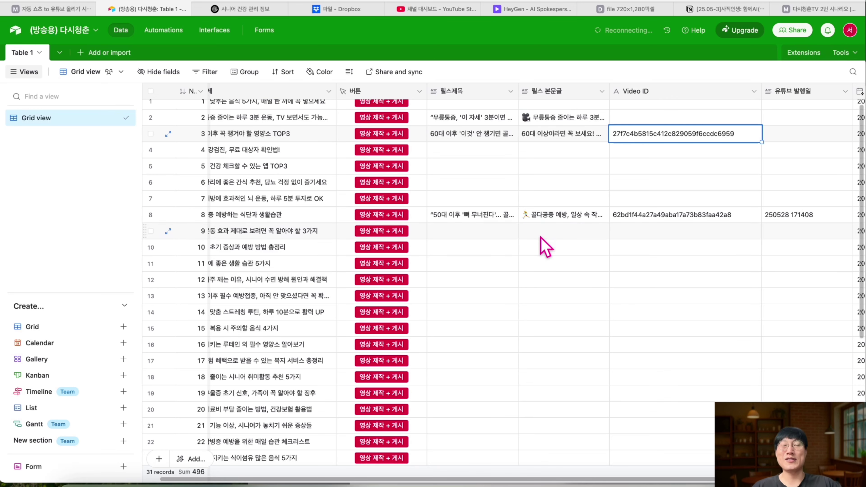
pyautogui.click(449, 10)
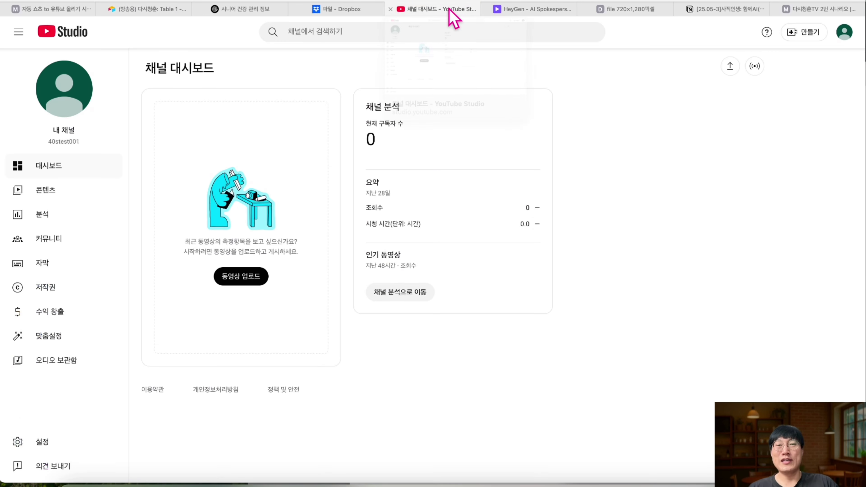
# - Open the osteoporosis Short from YouTube Studio's Shorts list and review its title and description
pyautogui.click(65, 193)
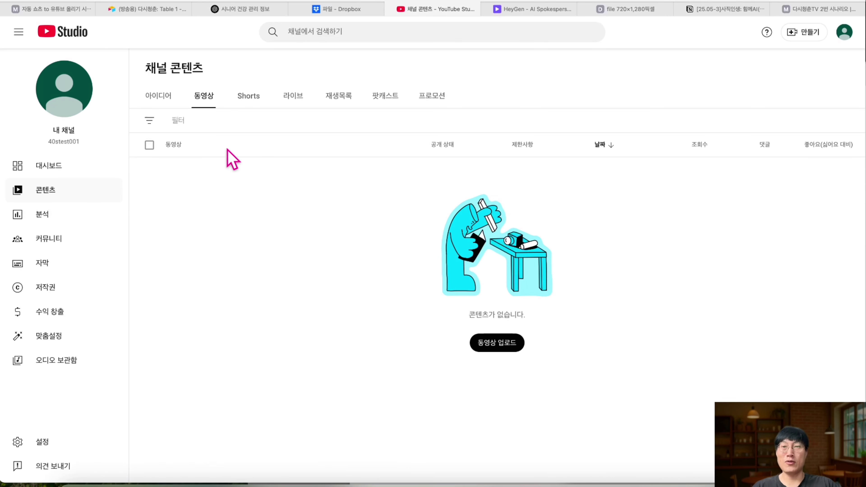
pyautogui.click(244, 97)
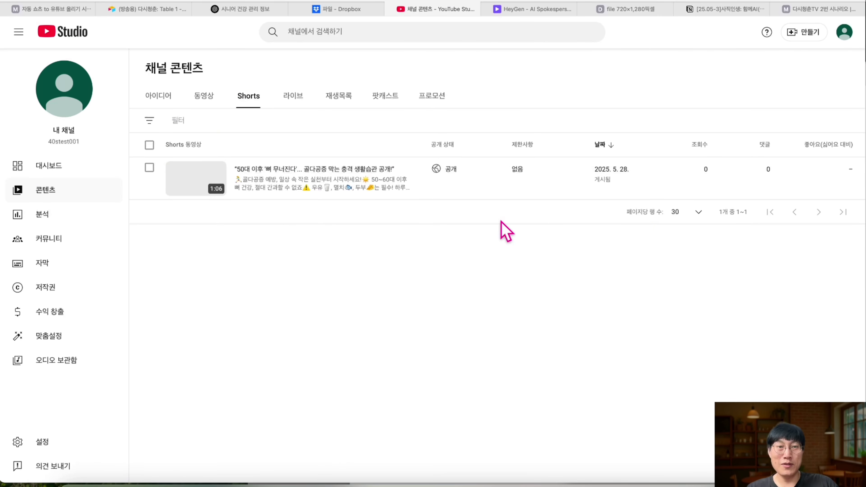
pyautogui.scroll(5, 608, 172)
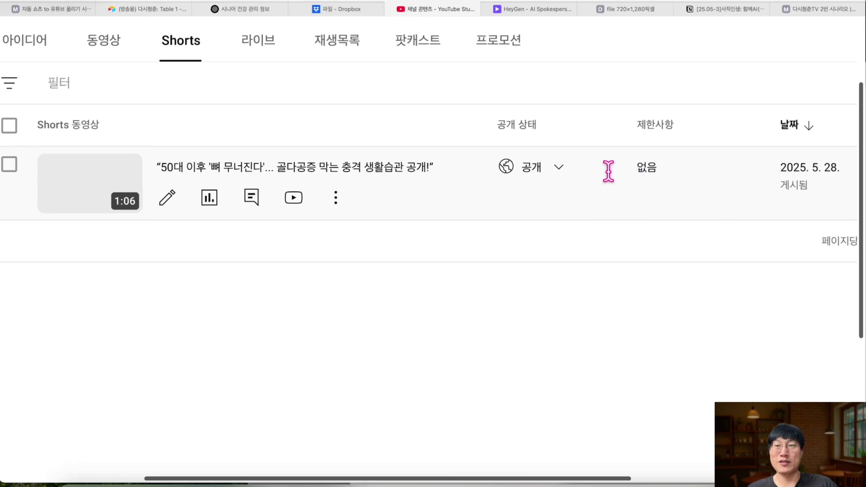
pyautogui.click(159, 173)
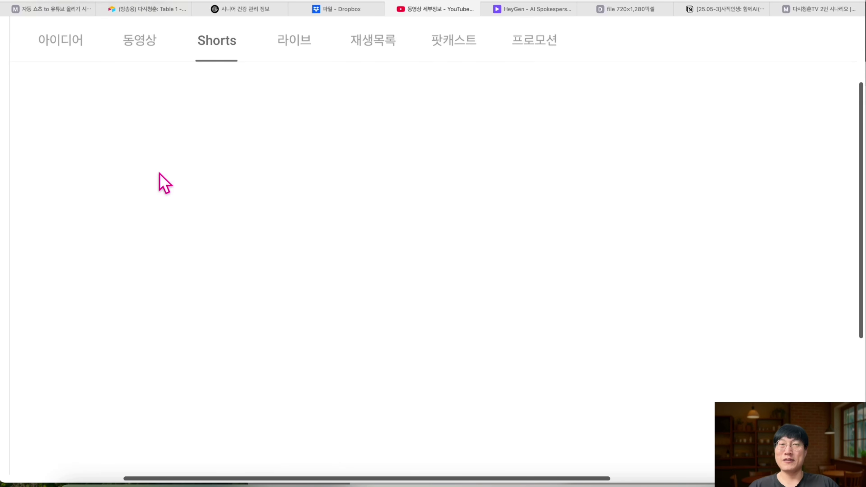
pyautogui.press('XF86AudioLowerVolume')
pyautogui.press('XF86AudioLowerVolume')
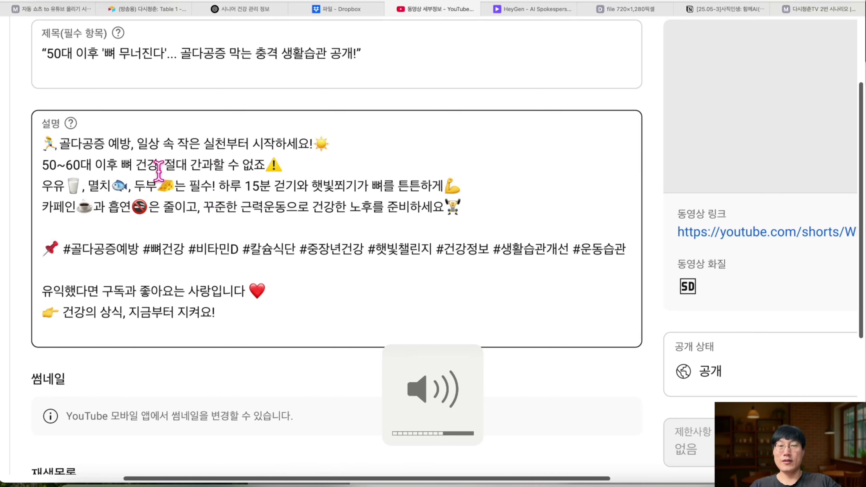
pyautogui.scroll(-5, 184, 223)
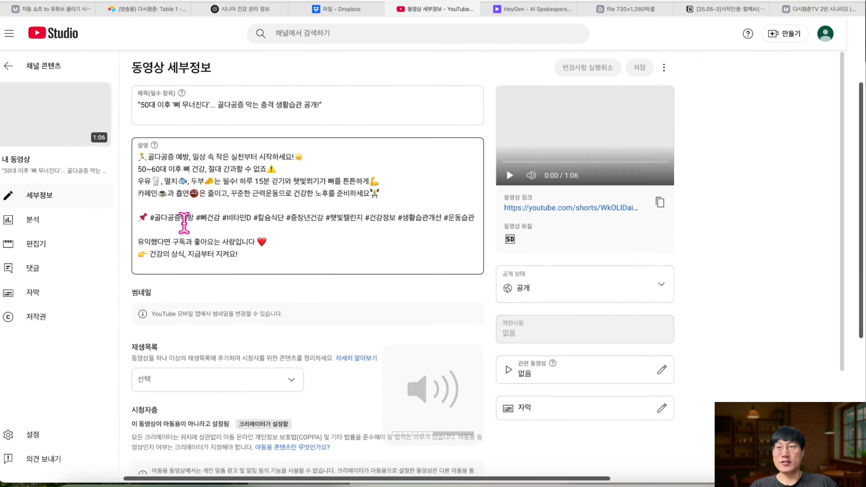
pyautogui.scroll(5, 293, 104)
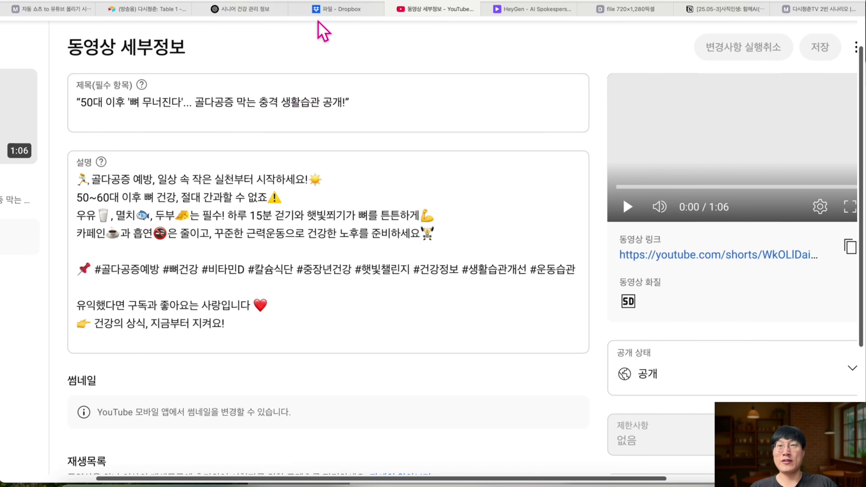
pyautogui.click(168, 9)
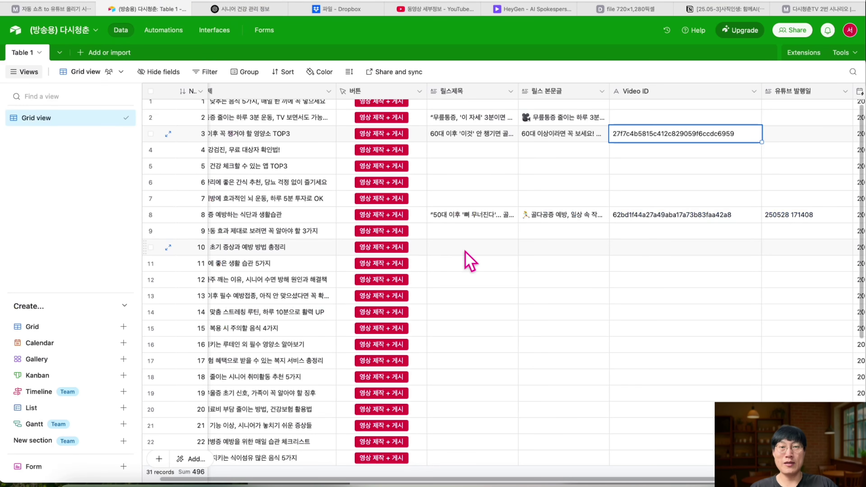
# - Expand row 8's 릴스제목 cell to read the full Reels title
pyautogui.click(481, 218)
pyautogui.scroll(1, 484, 227)
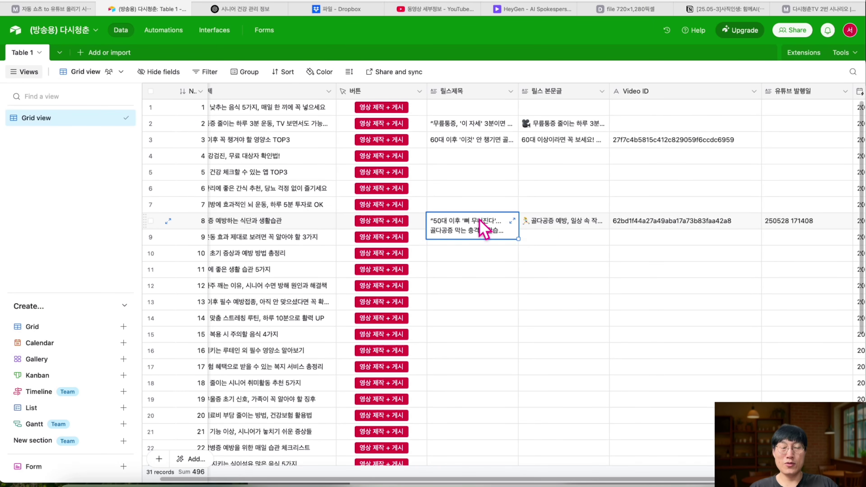
pyautogui.click(511, 221)
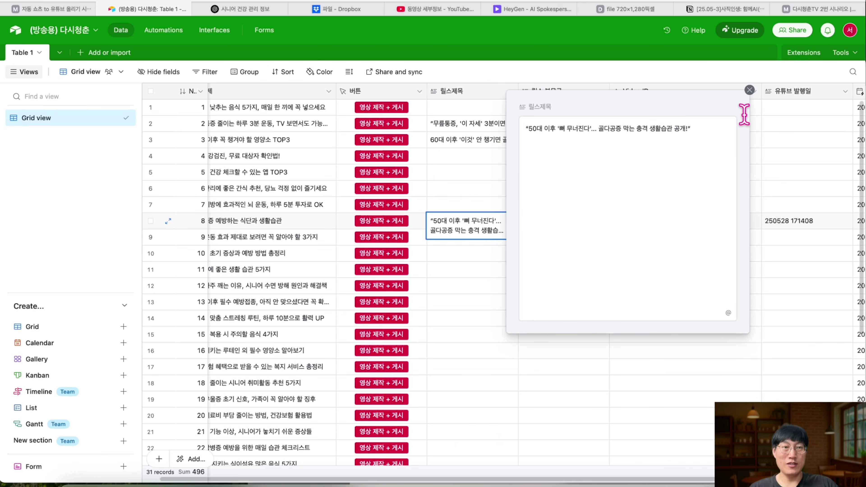
pyautogui.click(749, 90)
# - Expand row 8's 릴스 본문글 cell and compare it with the YouTube description
pyautogui.click(579, 227)
pyautogui.click(577, 220)
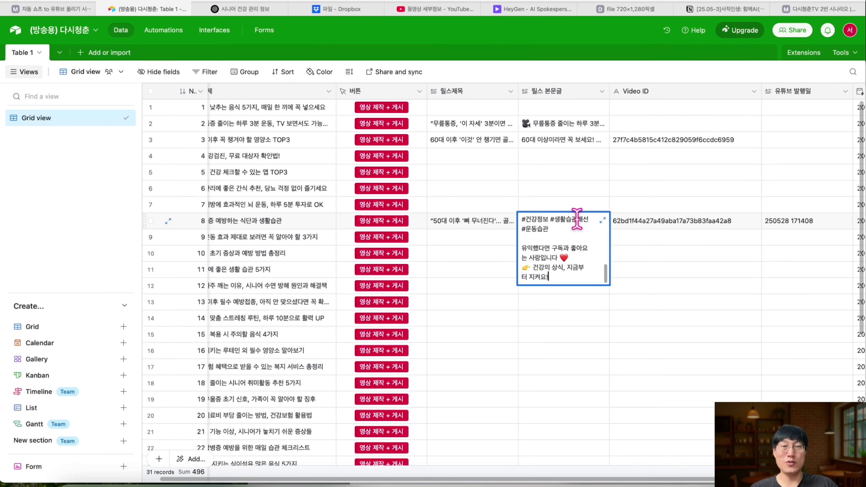
pyautogui.click(602, 220)
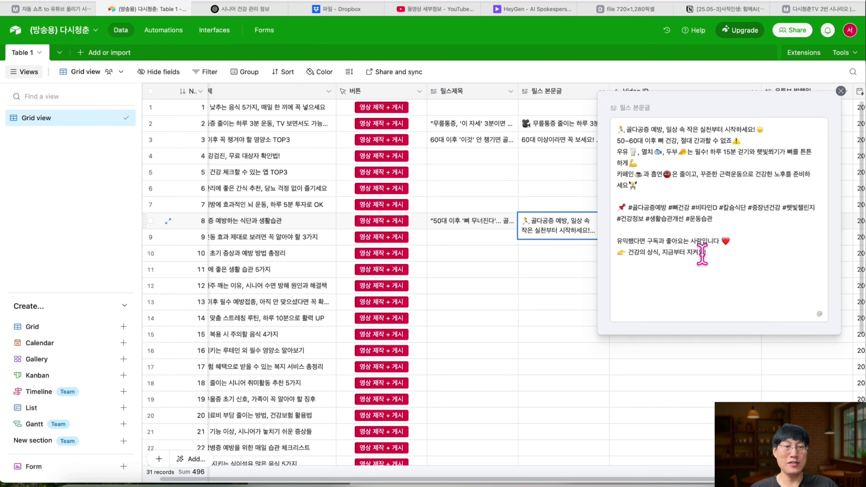
pyautogui.click(440, 8)
pyautogui.scroll(-3, 220, 320)
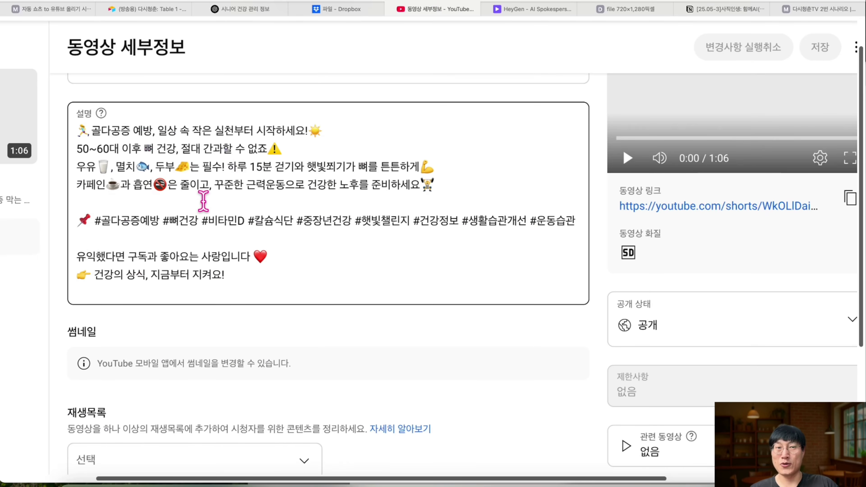
# - Dismiss the YouTube policy notice and open the bone-health Short on YouTube in a new tab
pyautogui.scroll(-12, 203, 201)
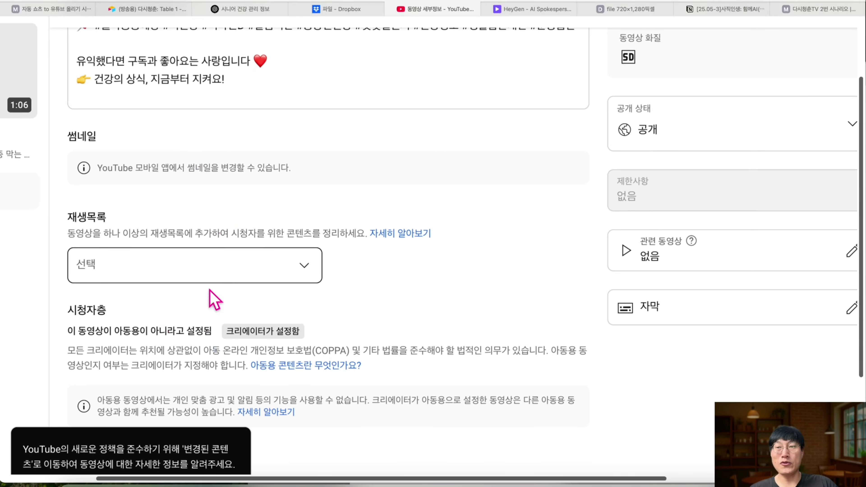
pyautogui.scroll(-4, 290, 217)
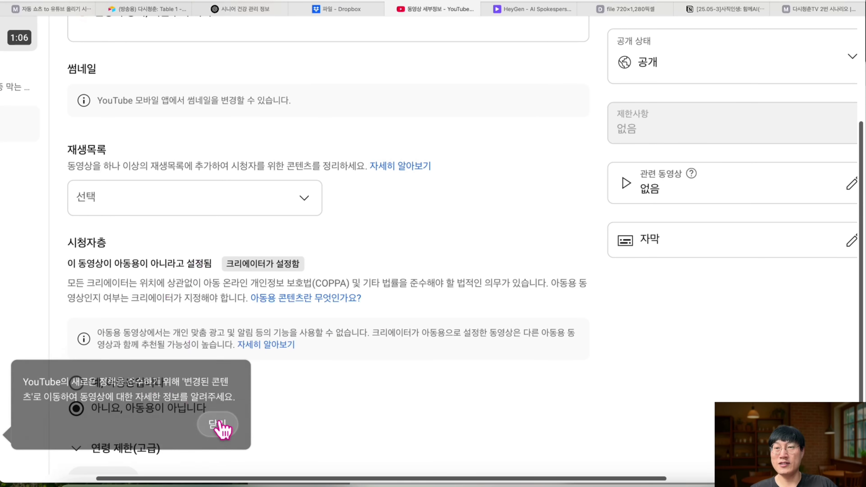
pyautogui.click(218, 425)
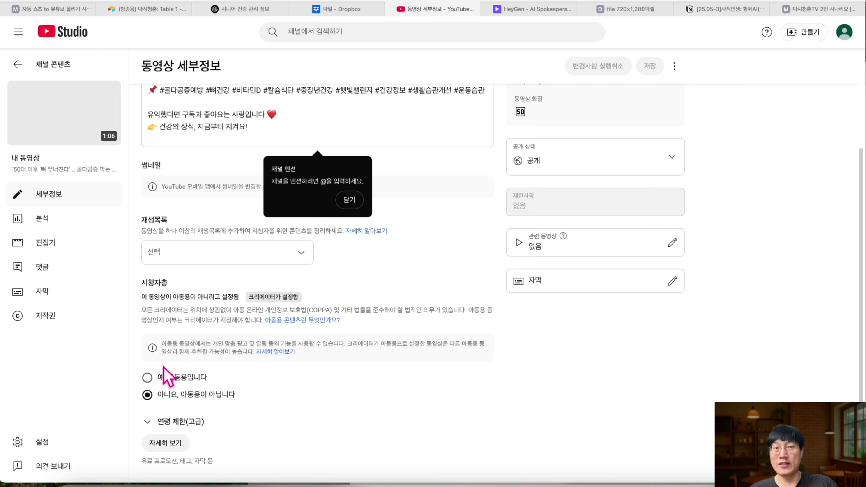
pyautogui.scroll(4, 167, 377)
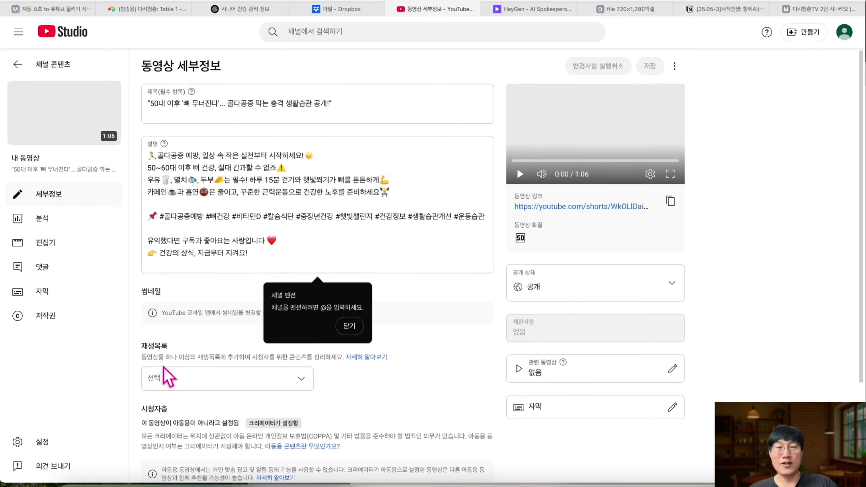
pyautogui.click(81, 111)
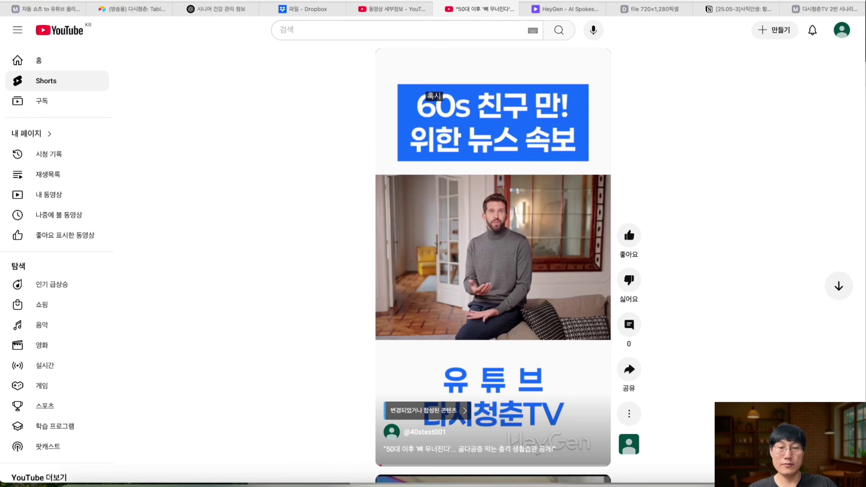
# - Play the new Short on YouTube with captions turned off, then return to the Make scenario
pyautogui.hscroll(3, 398, 427)
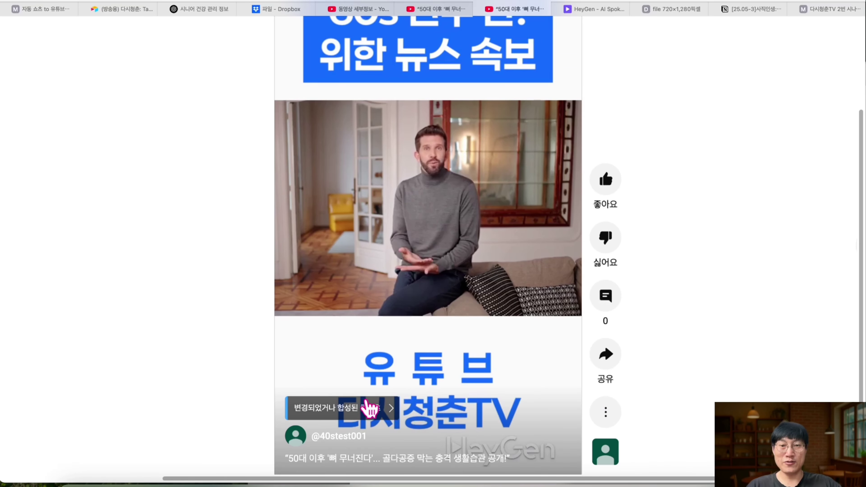
pyautogui.scroll(-5, 411, 134)
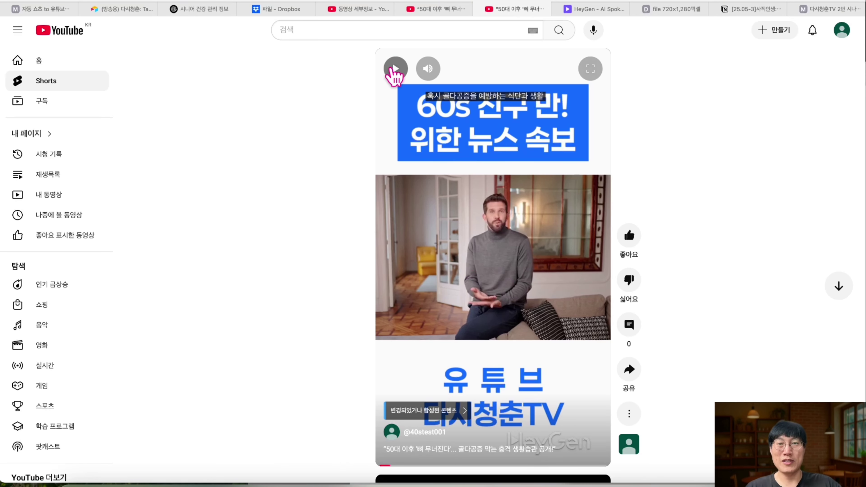
pyautogui.click(394, 68)
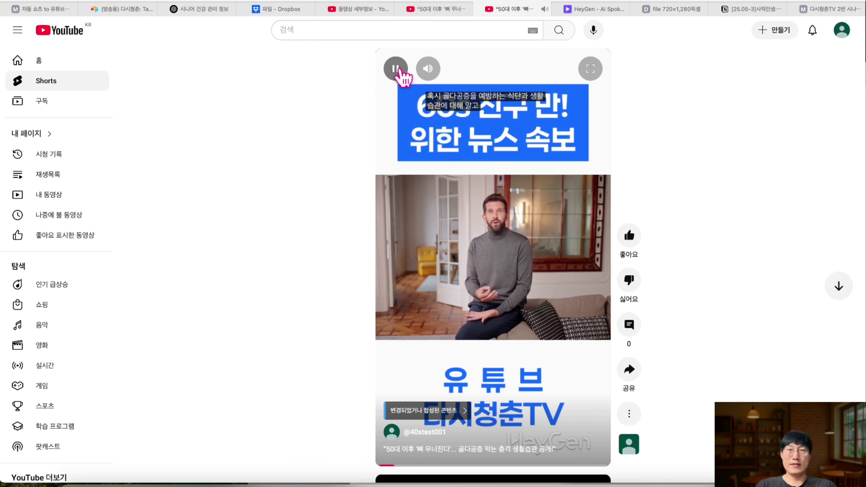
pyautogui.click(395, 68)
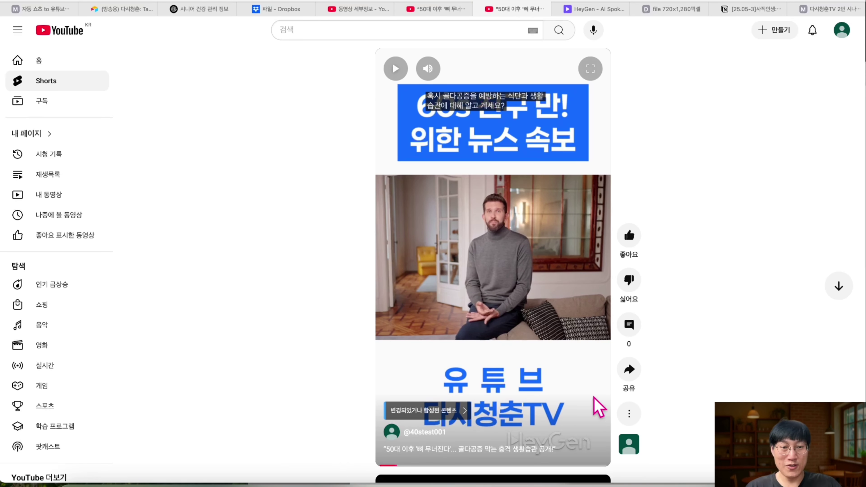
pyautogui.click(628, 413)
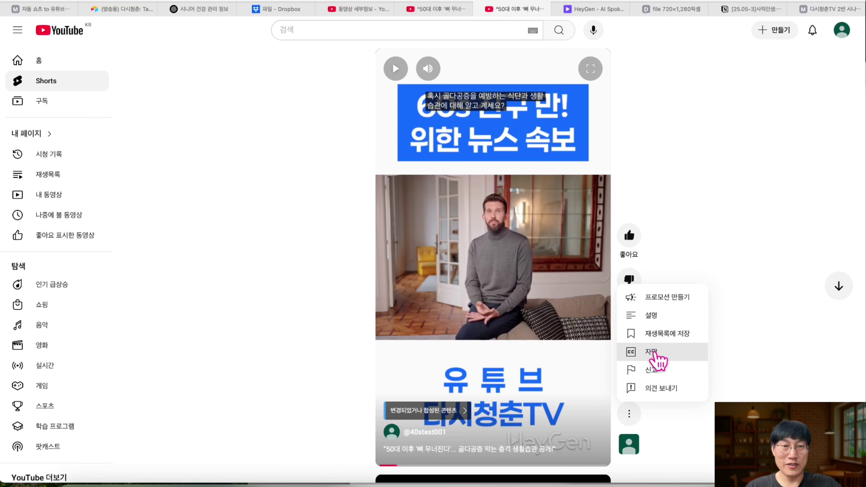
pyautogui.click(654, 353)
pyautogui.click(395, 67)
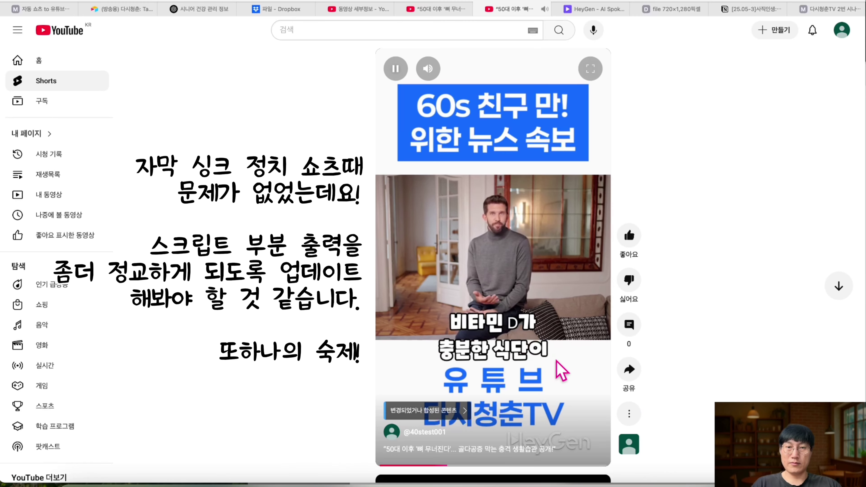
pyautogui.click(133, 9)
pyautogui.click(54, 8)
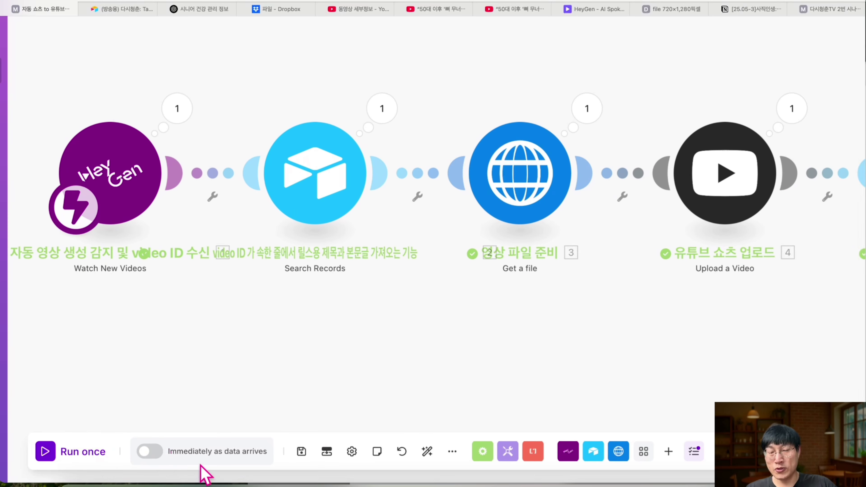
# - Schedule the Shorts scenario to run immediately as data arrives and confirm it shows ON in Scenarios
pyautogui.click(148, 451)
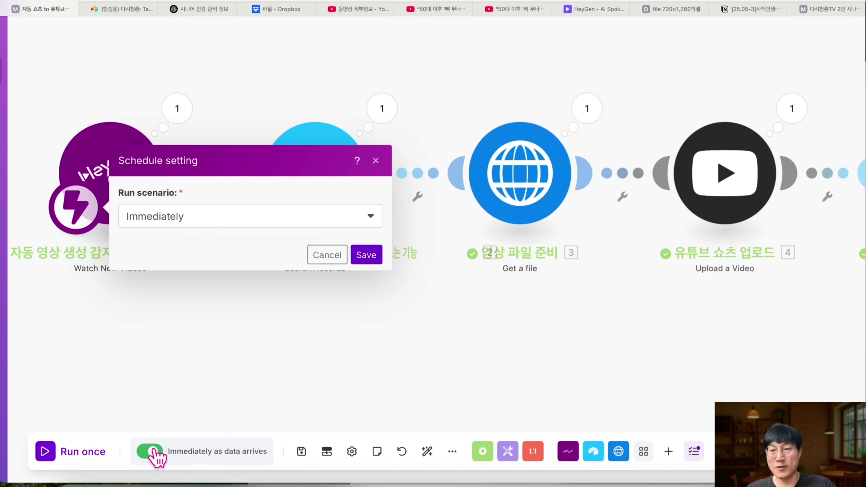
pyautogui.click(365, 253)
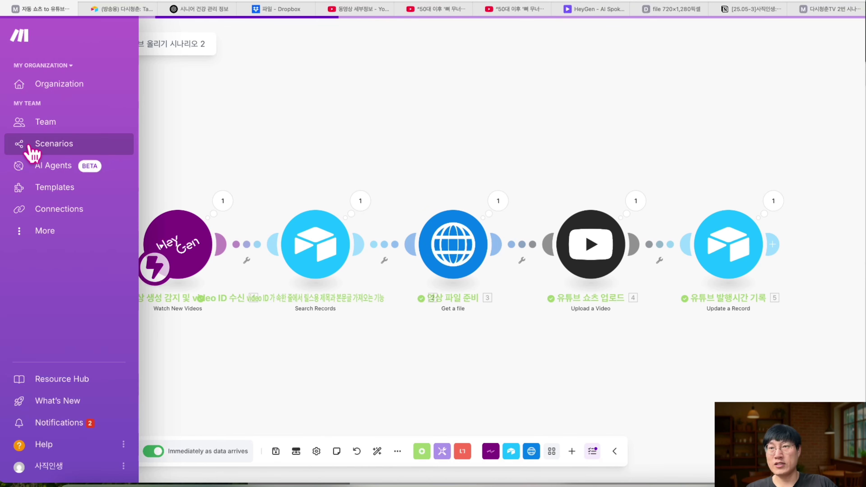
pyautogui.click(31, 151)
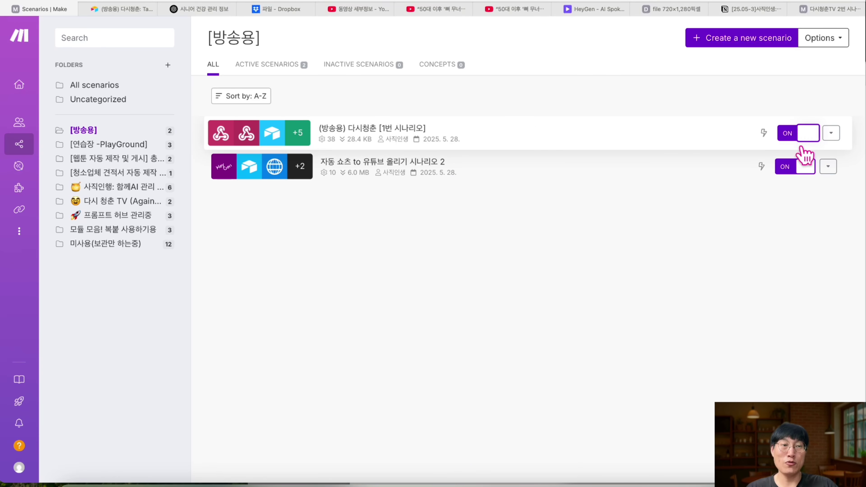
pyautogui.click(5, 8)
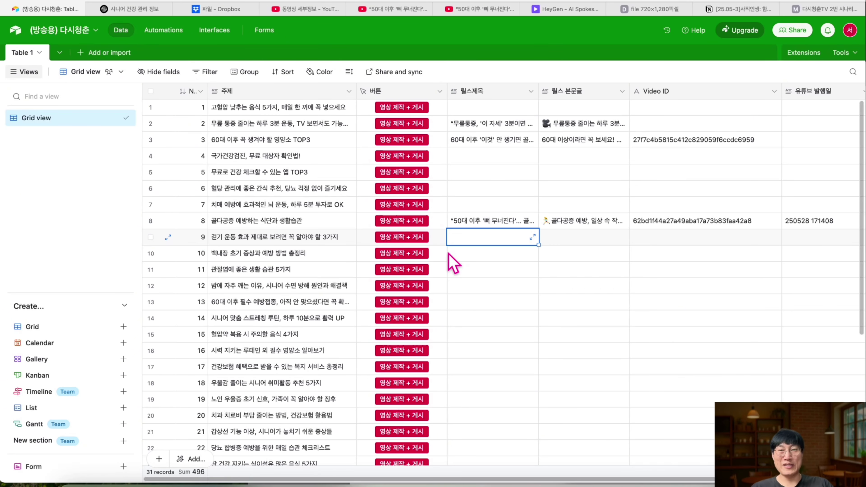
# - Trigger '영상 제작 + 게시' for row 11 and check its new title, body text and Video ID
pyautogui.scroll(-2, 450, 262)
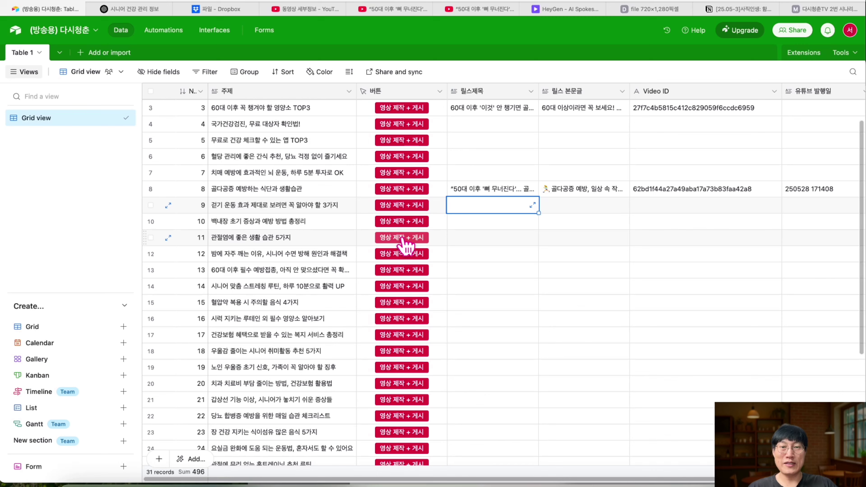
pyautogui.click(403, 241)
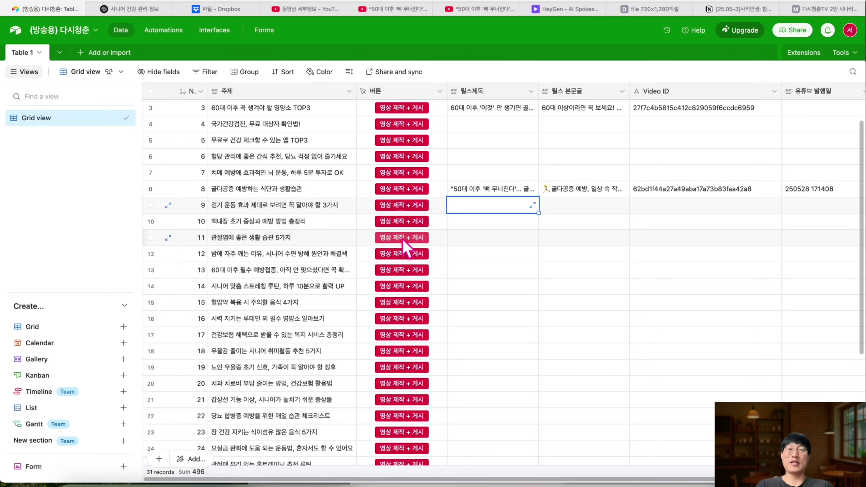
pyautogui.hscroll(3, 443, 249)
pyautogui.click(465, 250)
pyautogui.click(526, 251)
pyautogui.click(627, 257)
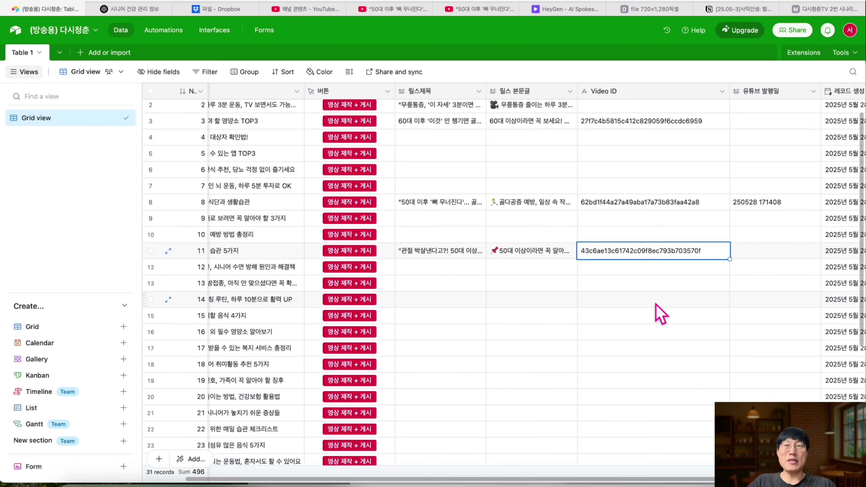
pyautogui.hscroll(5, 445, 256)
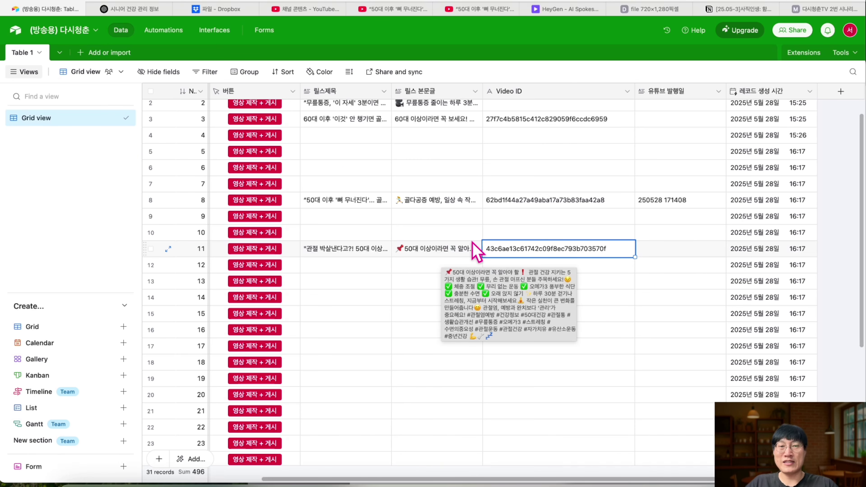
pyautogui.click(675, 253)
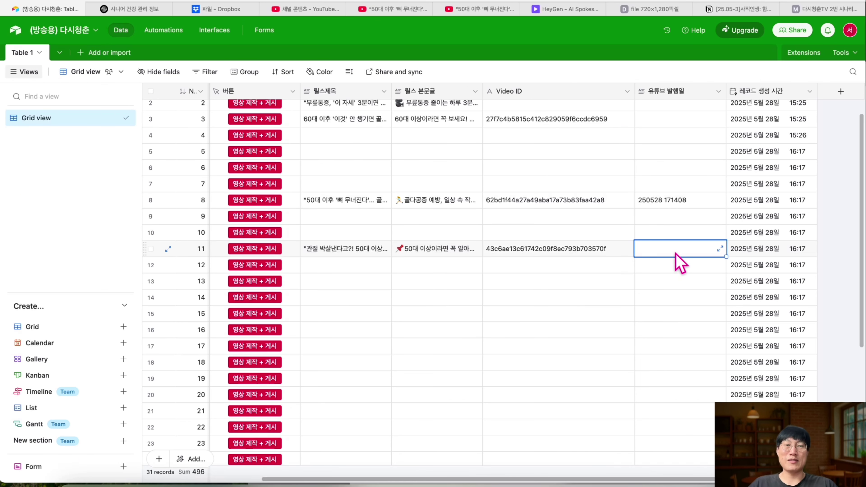
pyautogui.hscroll(2, 669, 252)
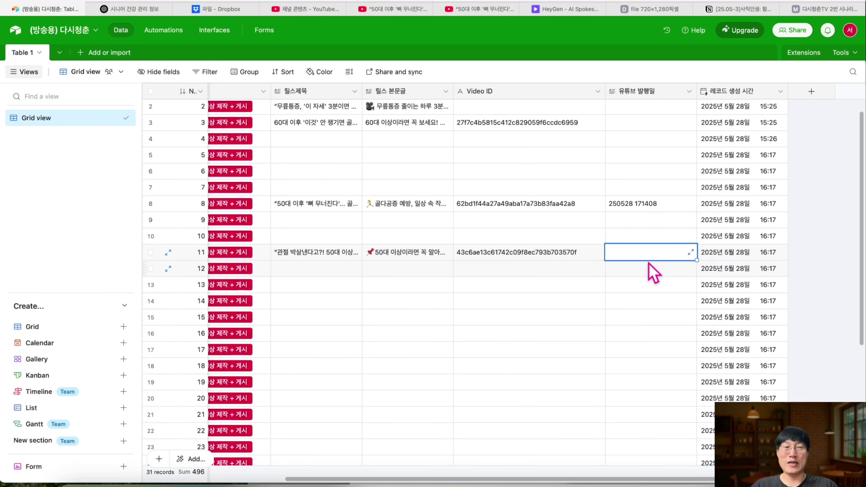
pyautogui.hscroll(-4, 652, 273)
pyautogui.scroll(-1, 613, 259)
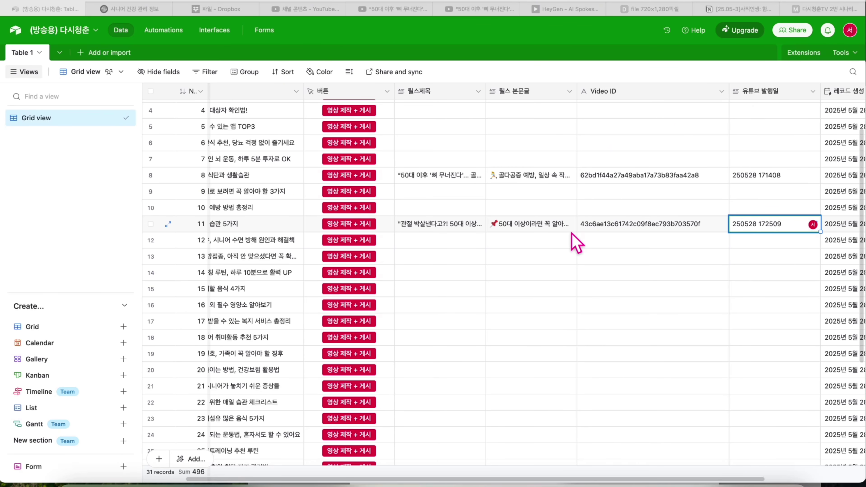
pyautogui.hscroll(2, 576, 242)
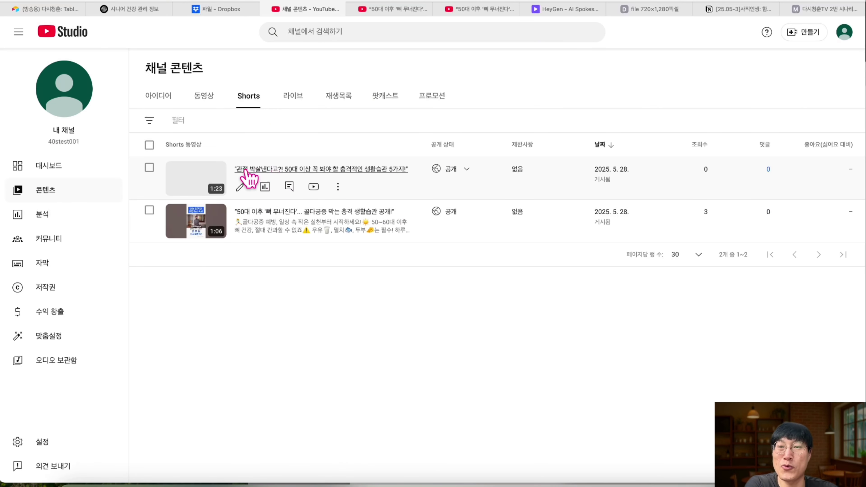
# - Play the joint-health Short on YouTube, then pause it
pyautogui.click(209, 188)
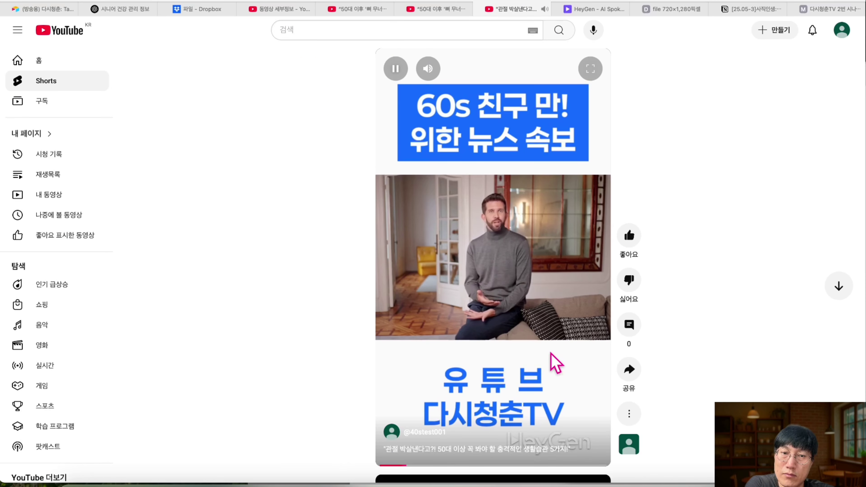
pyautogui.click(548, 277)
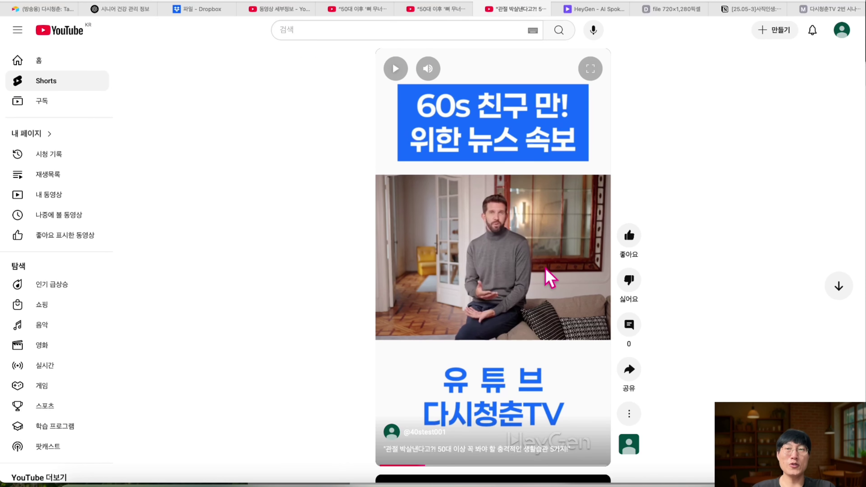